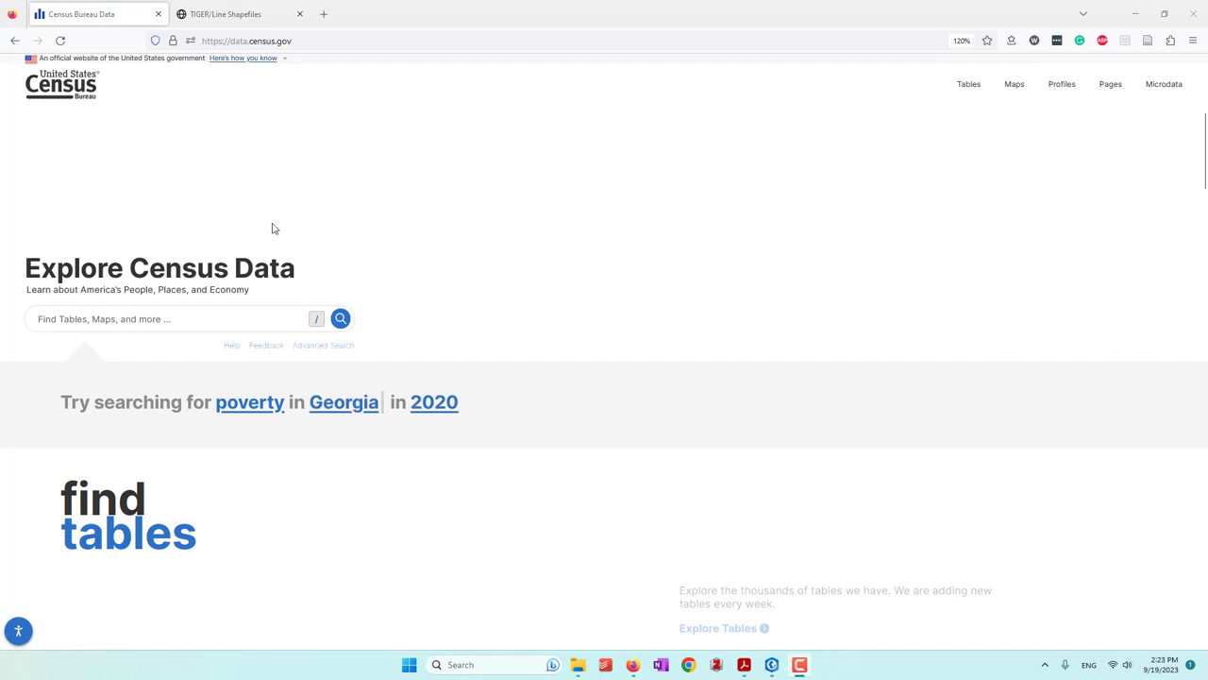
Search data.census.gov for B01003 and open the 'B01003: Total Population' table
{"action": "left_click", "coordinate": [165, 317]}
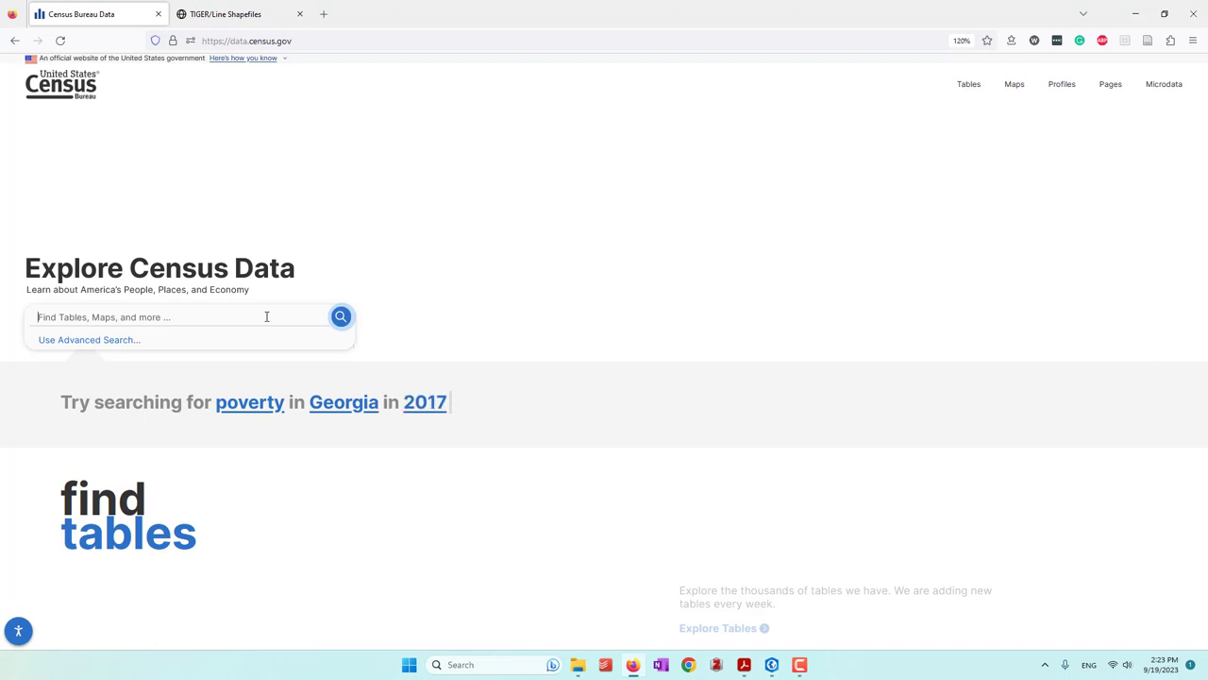
{"action": "type", "text": "B01003"}
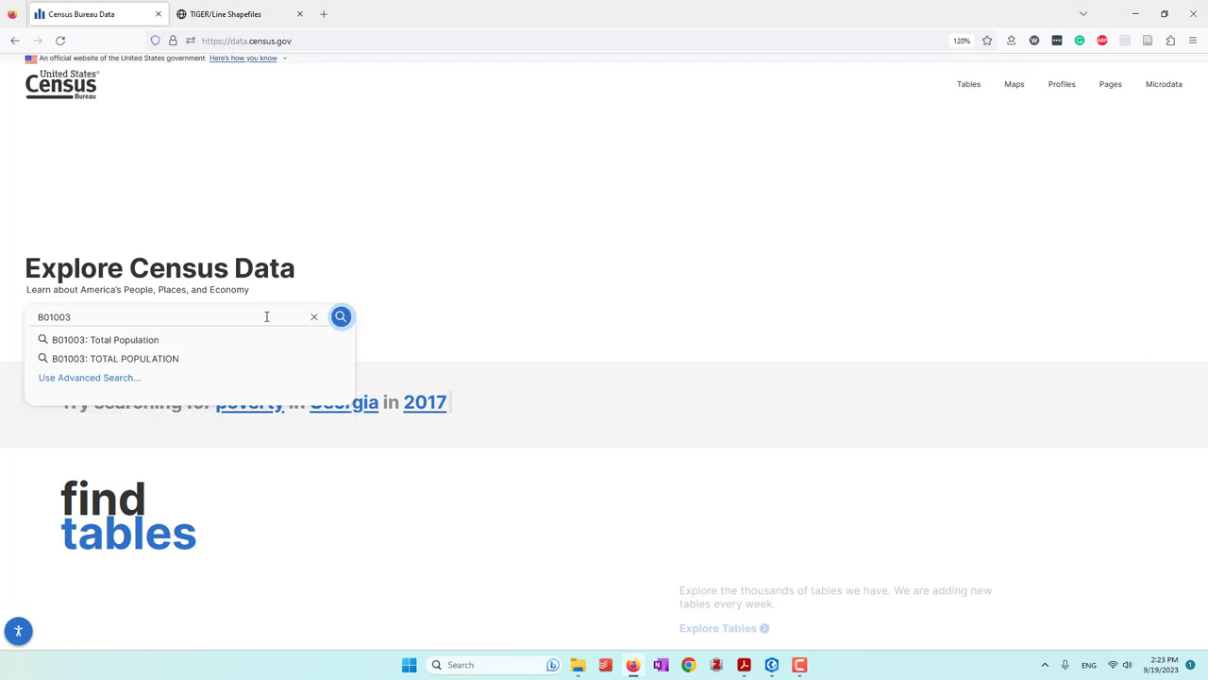
{"action": "left_click", "coordinate": [185, 345]}
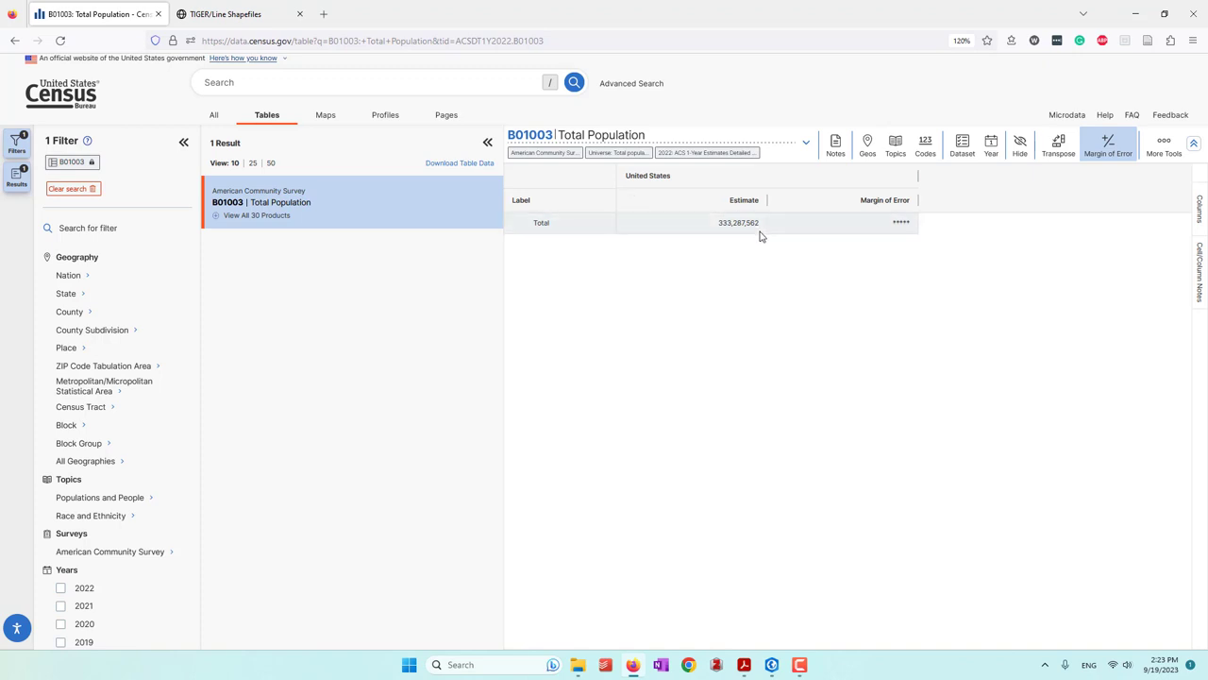
Filter the B01003 table's geography to All States
{"action": "left_click", "coordinate": [70, 298]}
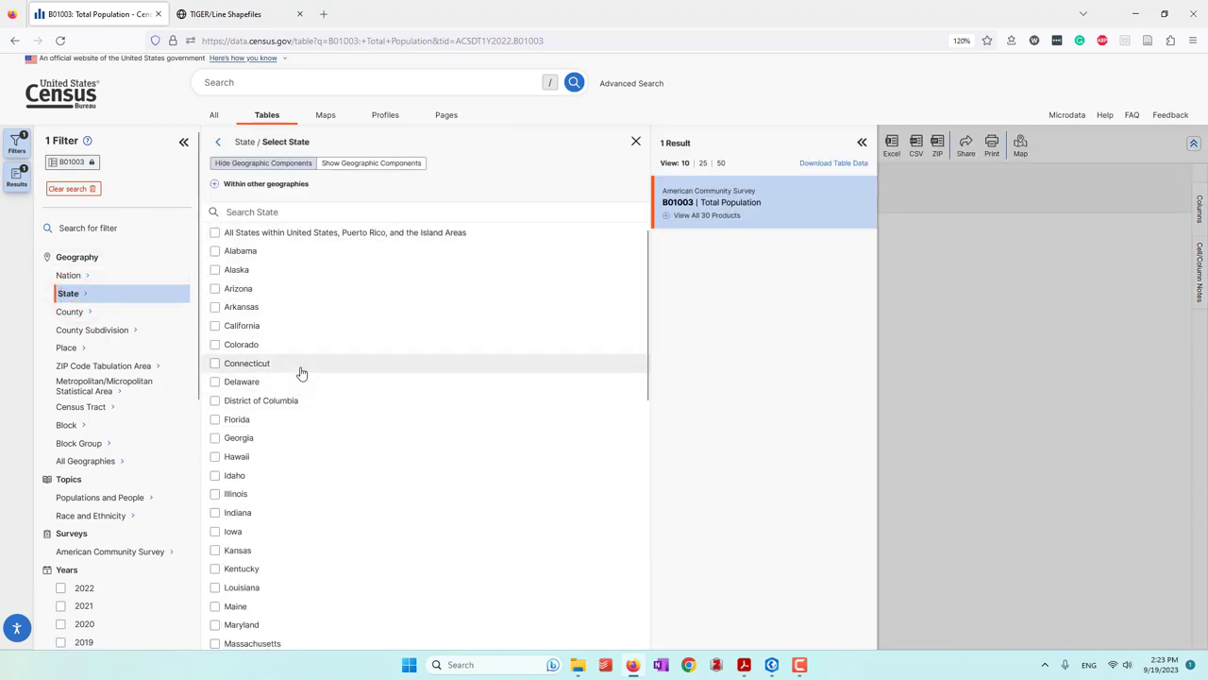
{"action": "left_click", "coordinate": [215, 233]}
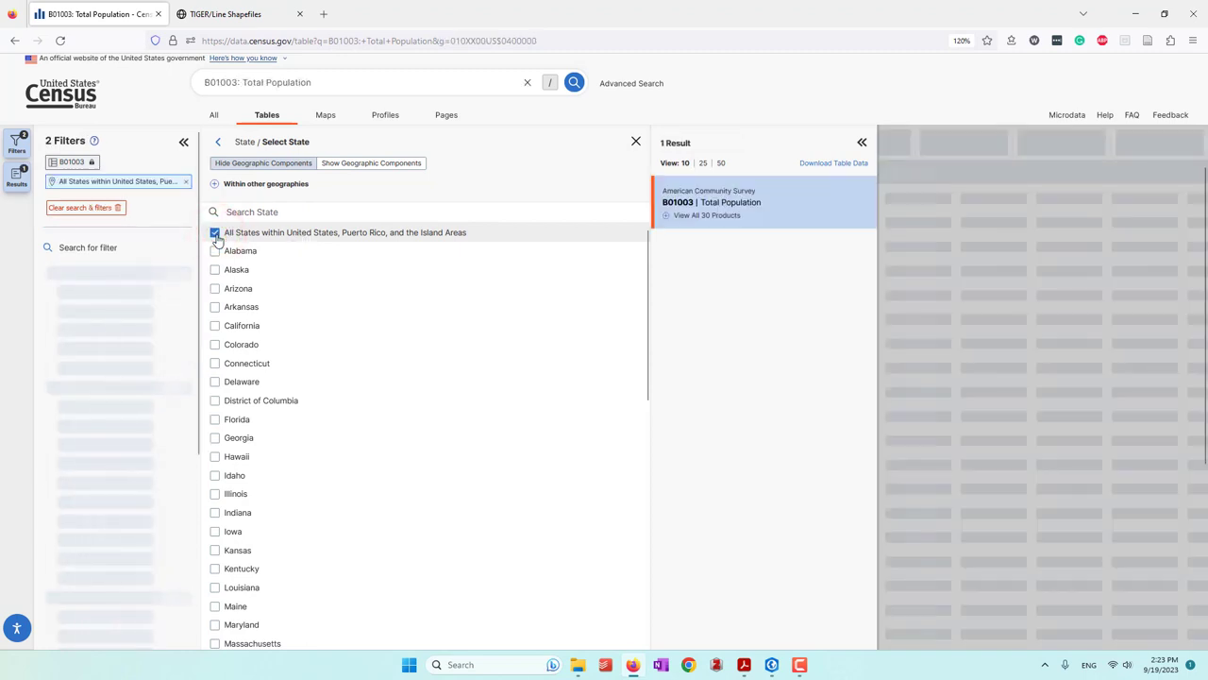
{"action": "left_click", "coordinate": [183, 143]}
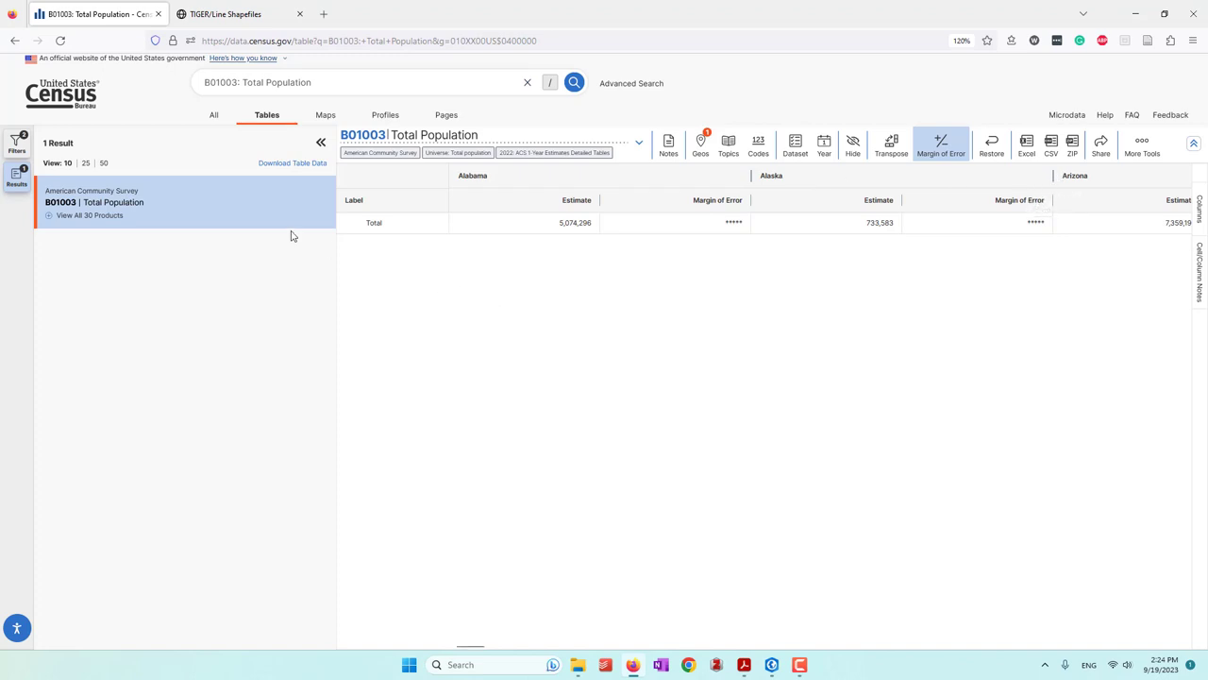
Download the 2022 B01003 table data as a CSV zip and show the Downloads folder
{"action": "left_click", "coordinate": [270, 162]}
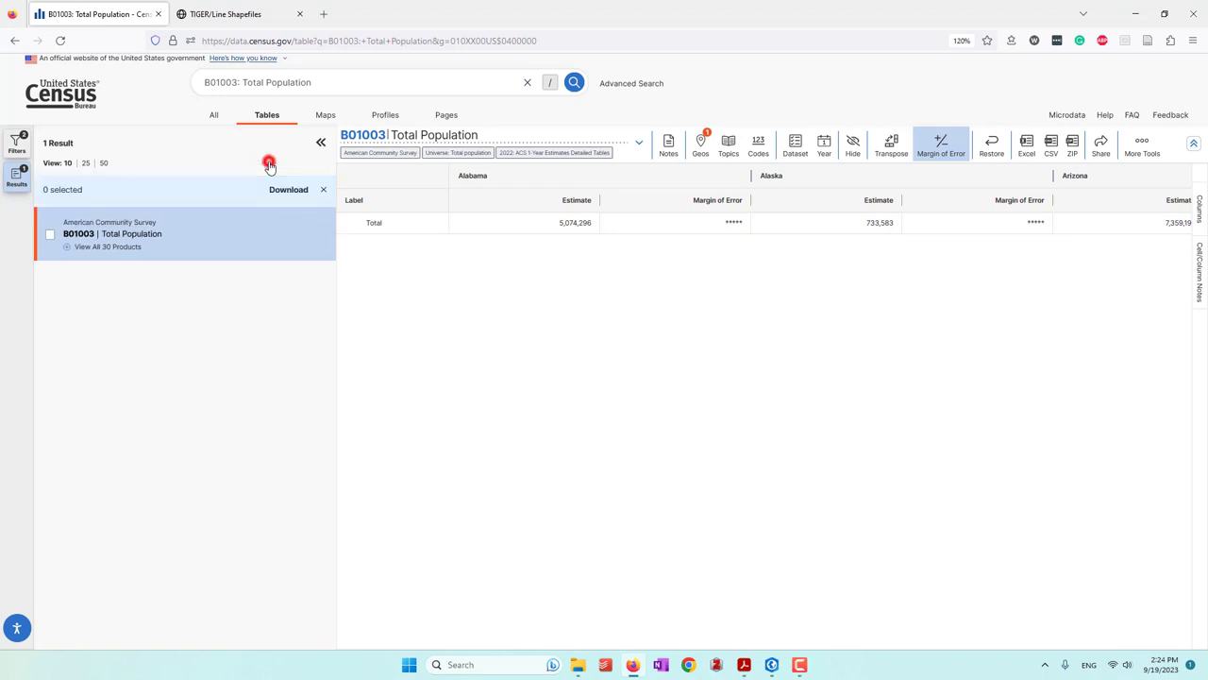
{"action": "left_click", "coordinate": [49, 237]}
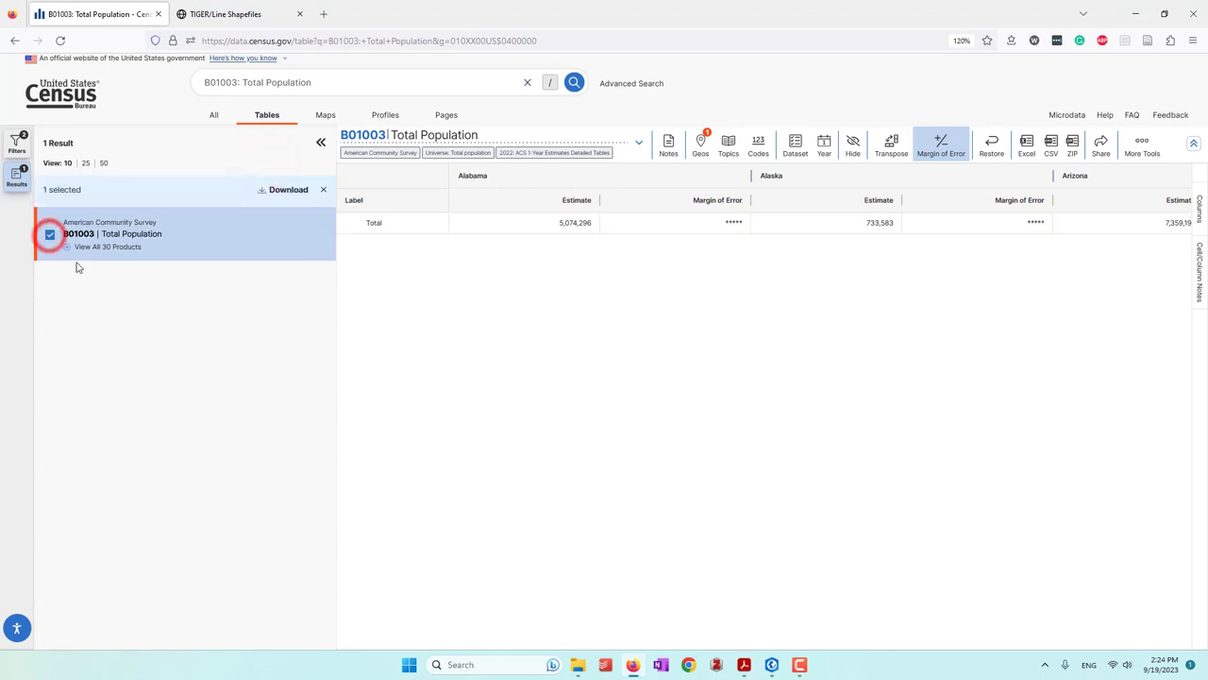
{"action": "left_click", "coordinate": [289, 192]}
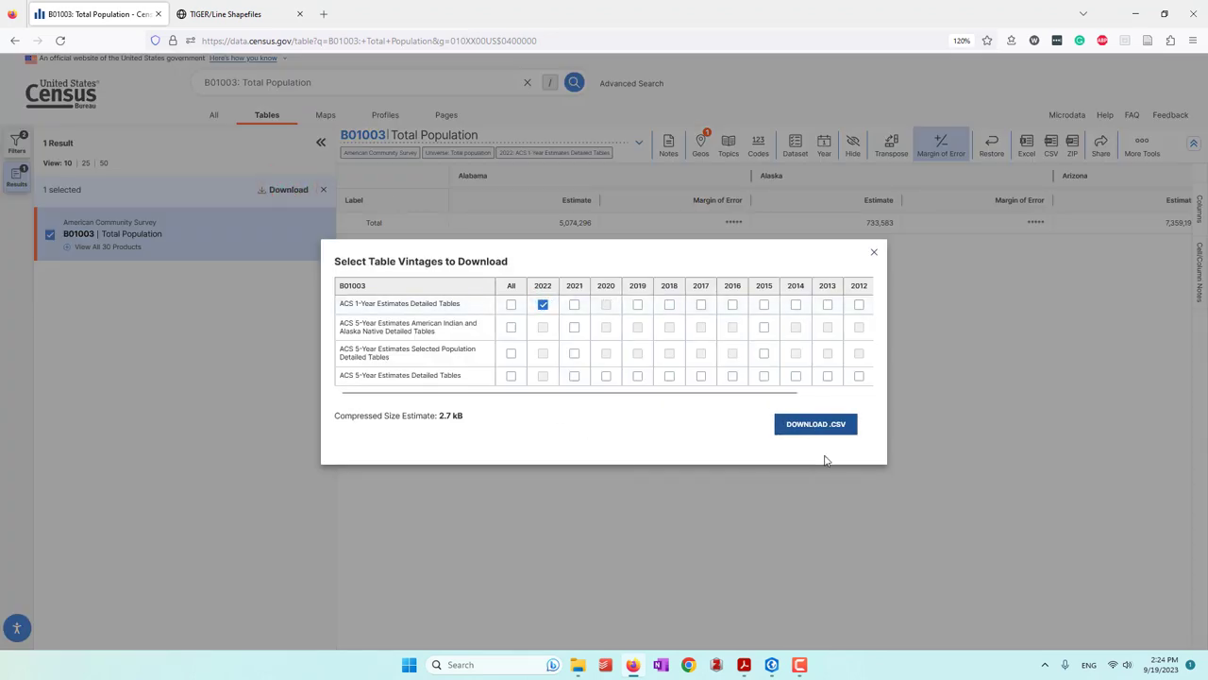
{"action": "left_click", "coordinate": [818, 424]}
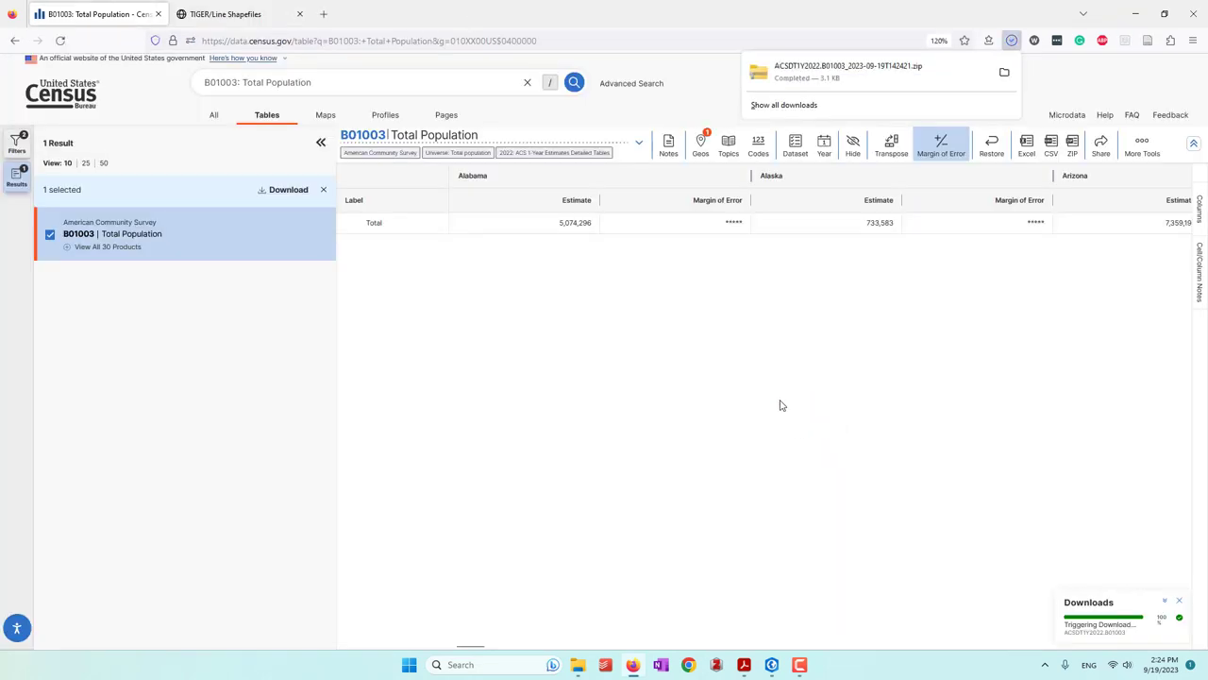
{"action": "left_click", "coordinate": [578, 664]}
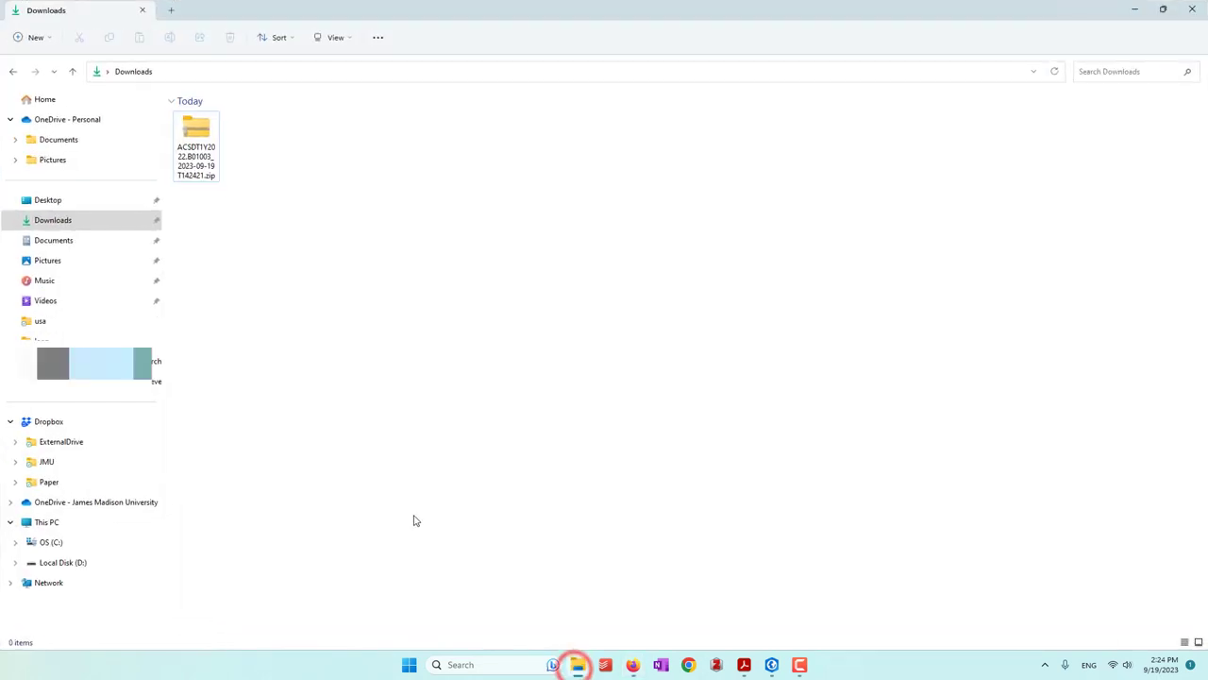
Extract the downloaded census zip into its suggested folder
{"action": "left_click", "coordinate": [324, 418]}
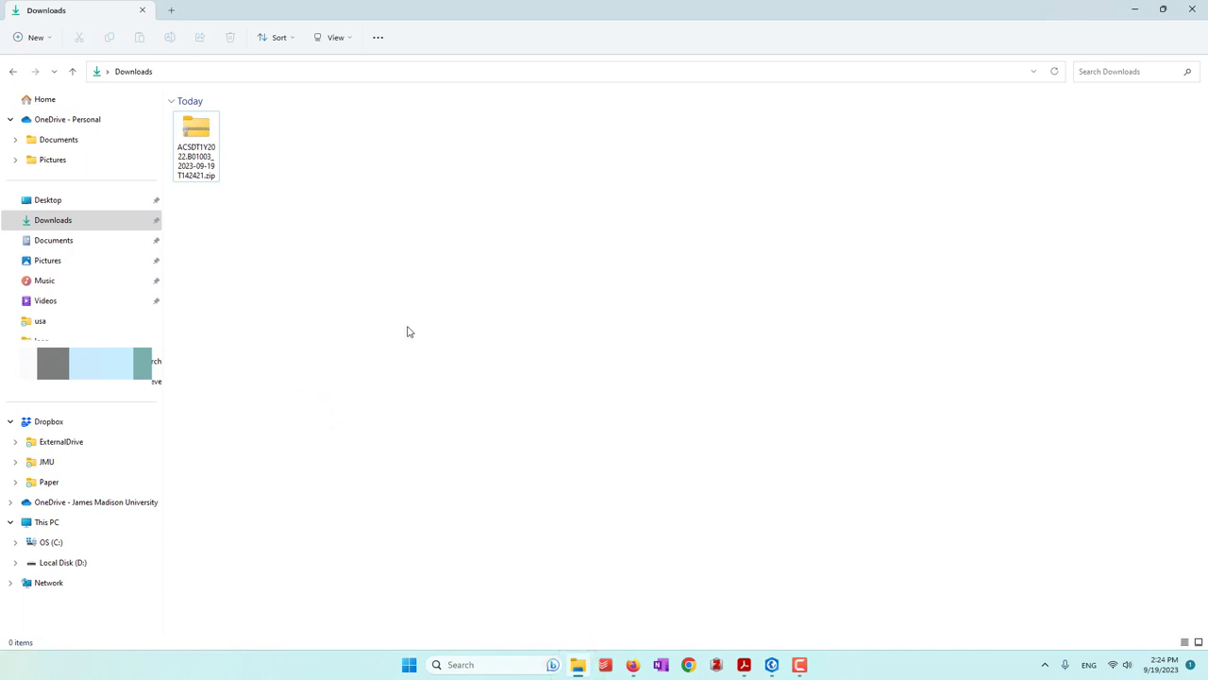
{"action": "left_click", "coordinate": [207, 176]}
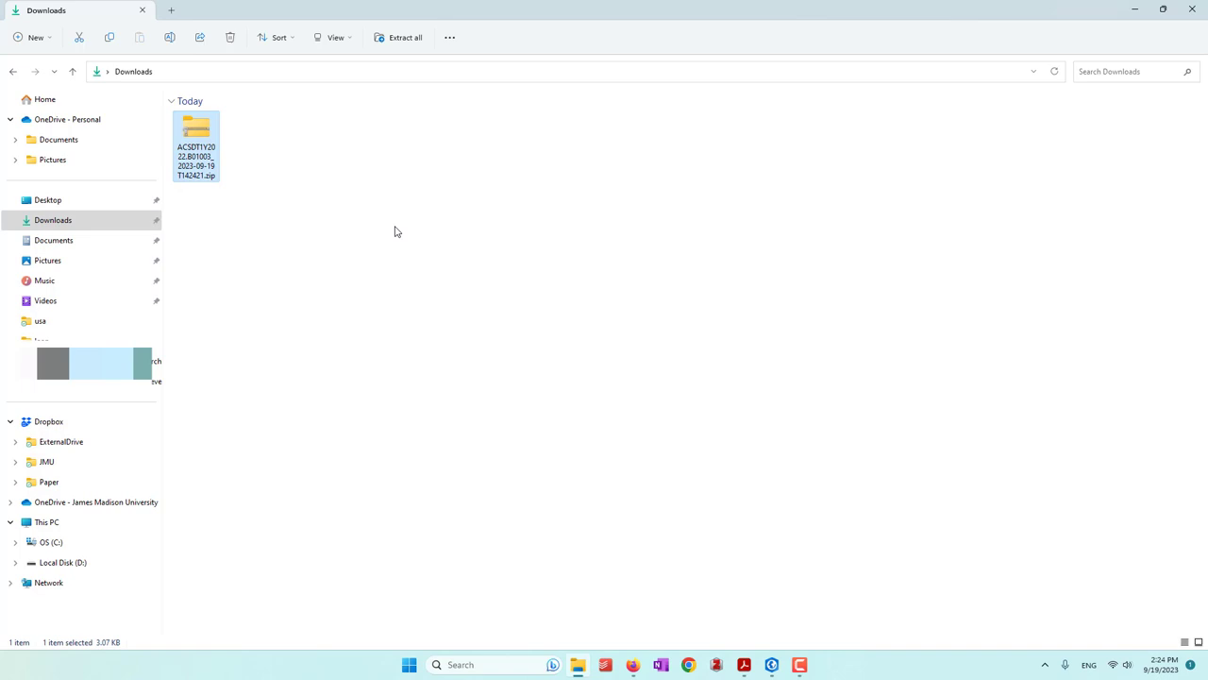
{"action": "right_click", "coordinate": [197, 174]}
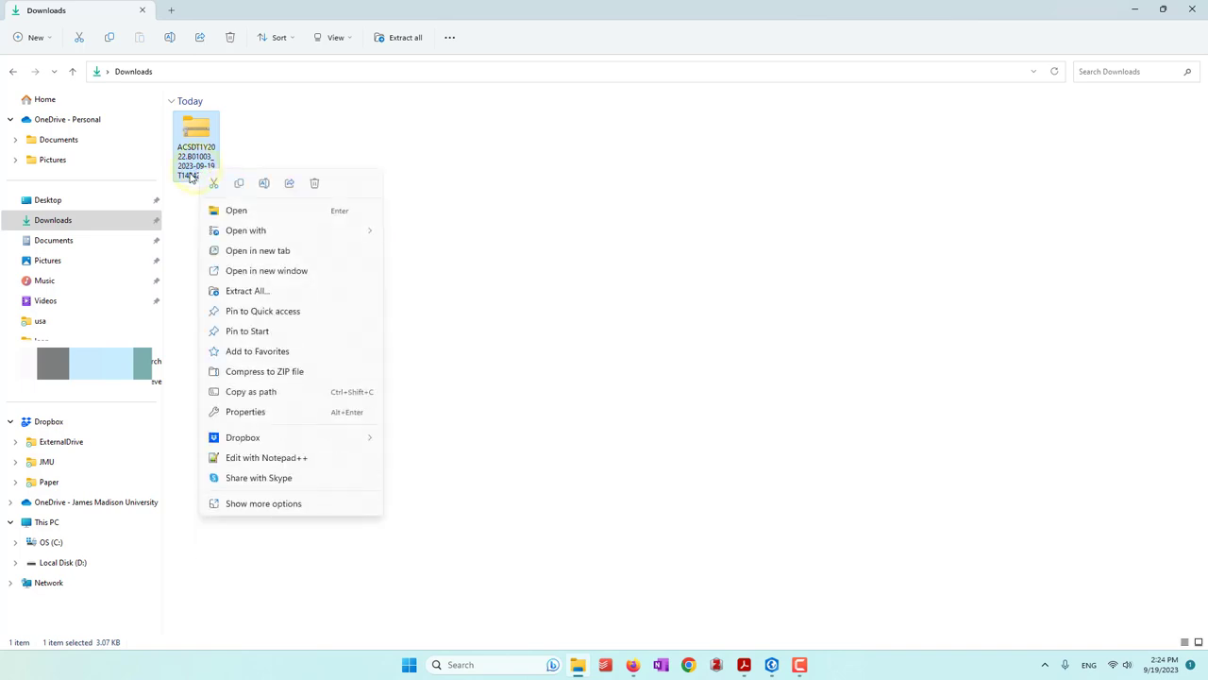
{"action": "left_click", "coordinate": [265, 293]}
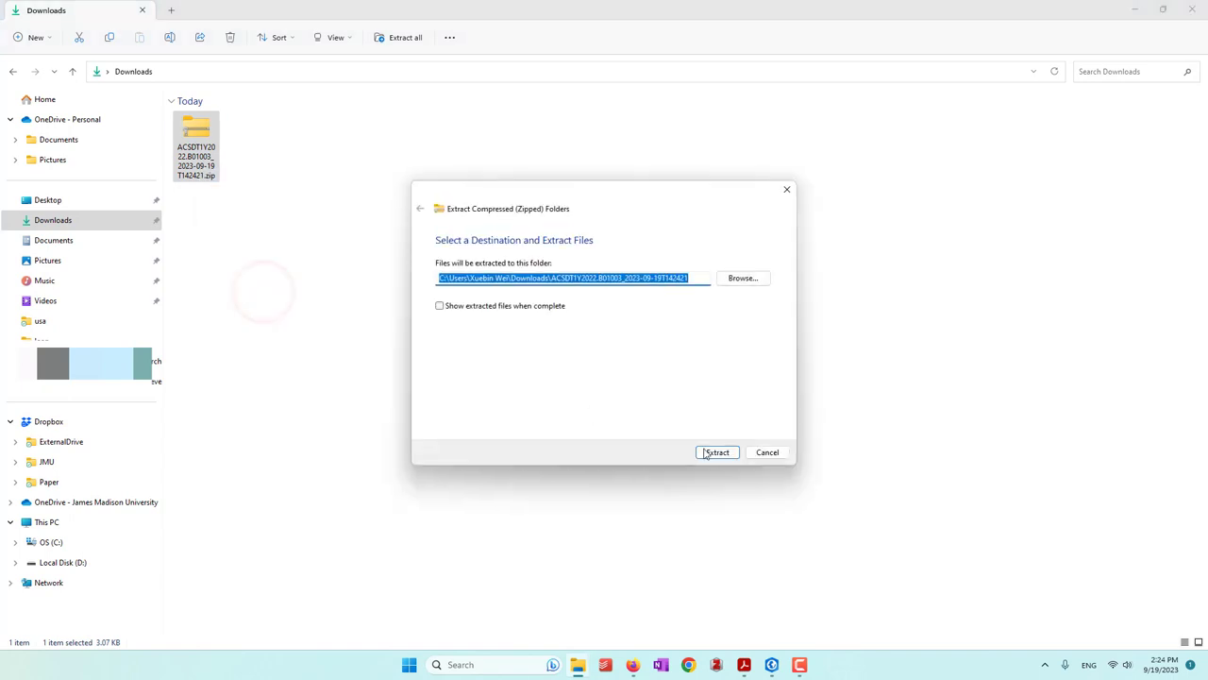
{"action": "left_click", "coordinate": [717, 453]}
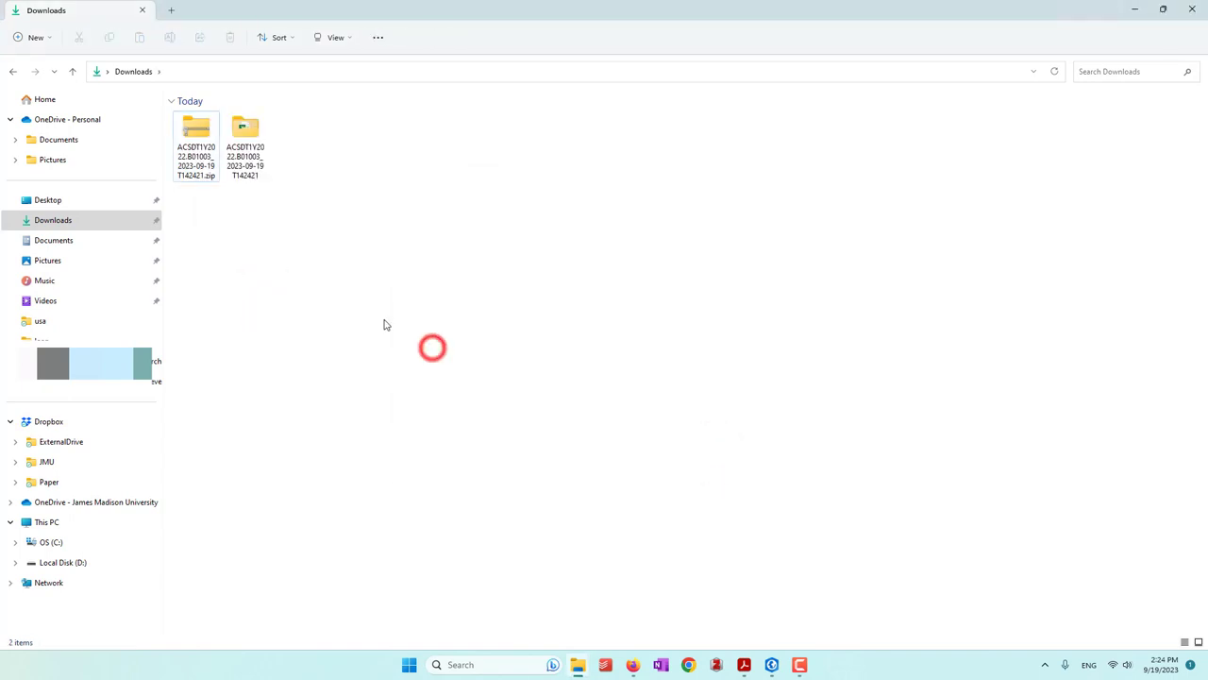
Open ACSDT1Y2022.B01003-Data.csv from the extracted folder in Excel
{"action": "double_click", "coordinate": [245, 169]}
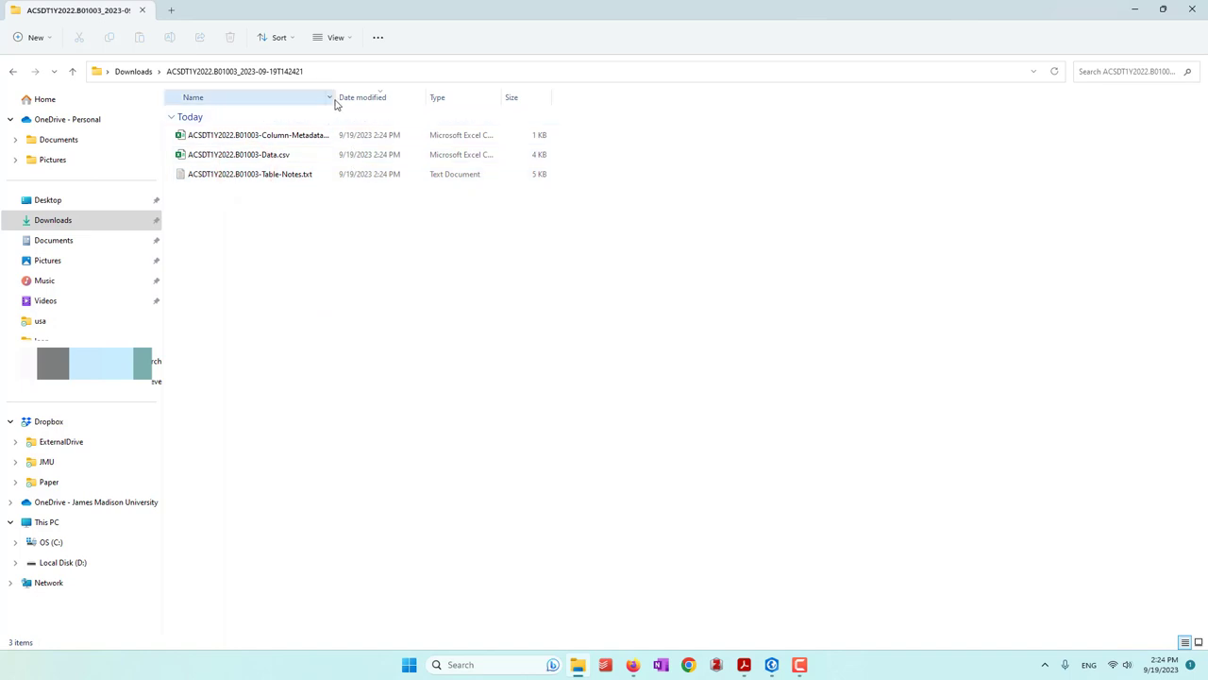
{"action": "left_click_drag", "start_coordinate": [334, 97], "coordinate": [481, 97]}
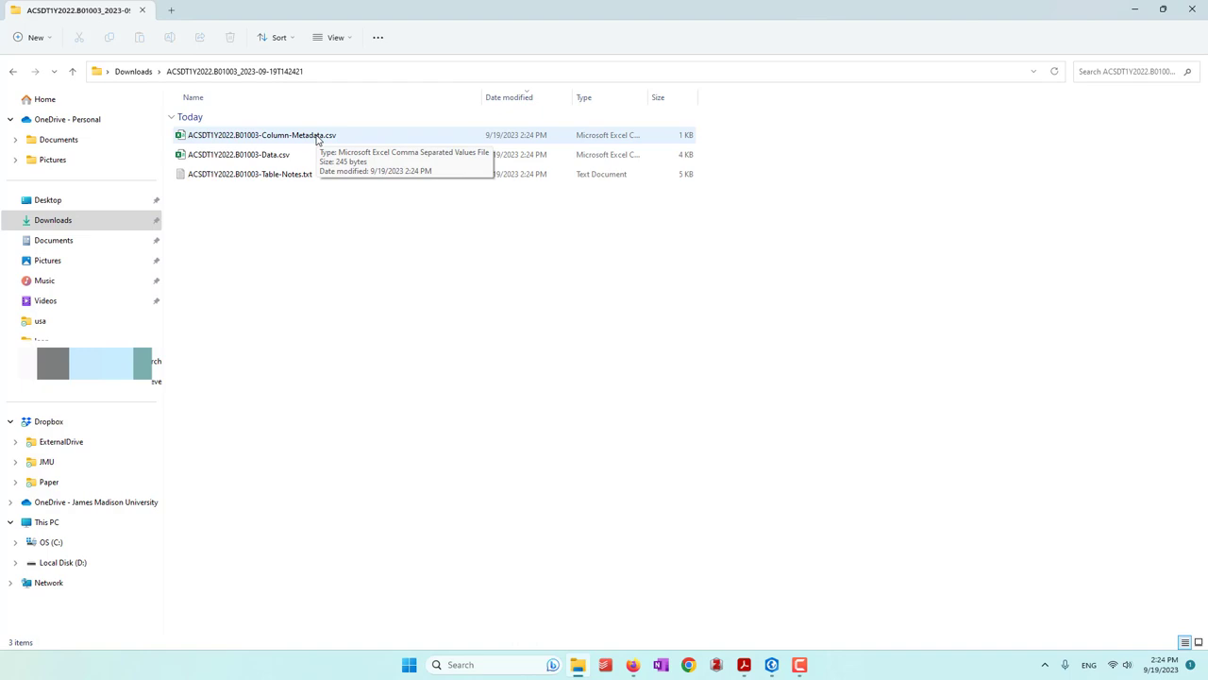
{"action": "left_click", "coordinate": [270, 176]}
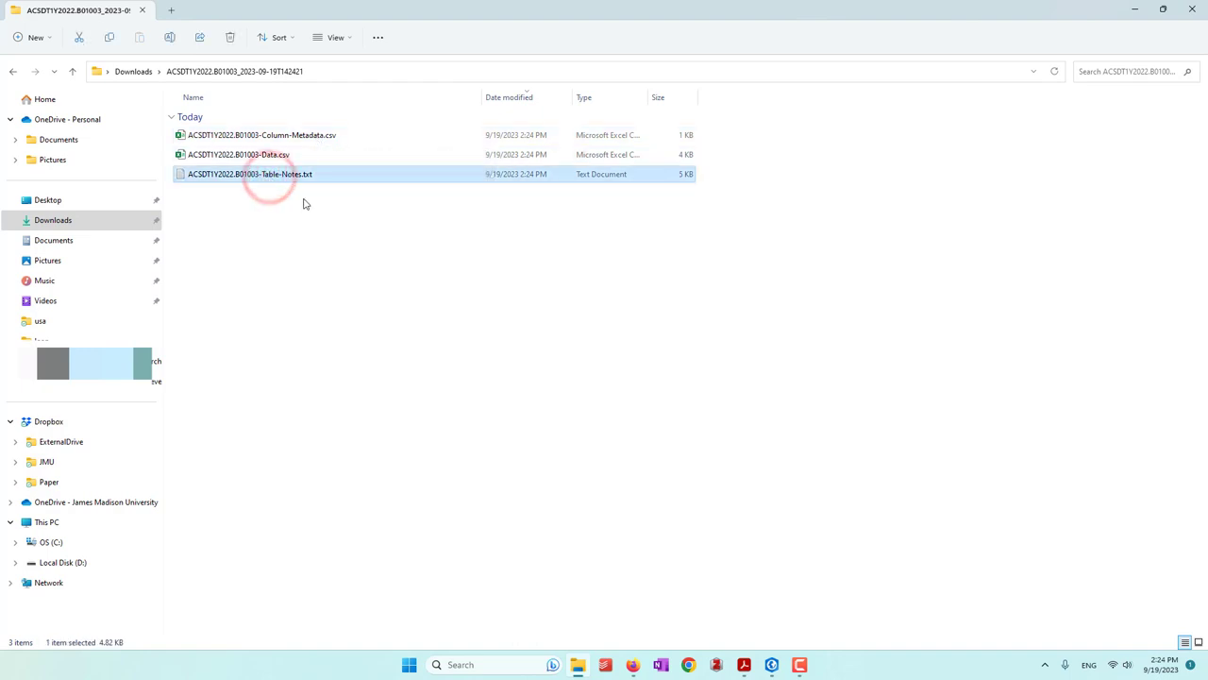
{"action": "left_click", "coordinate": [330, 219]}
{"action": "left_click", "coordinate": [240, 157]}
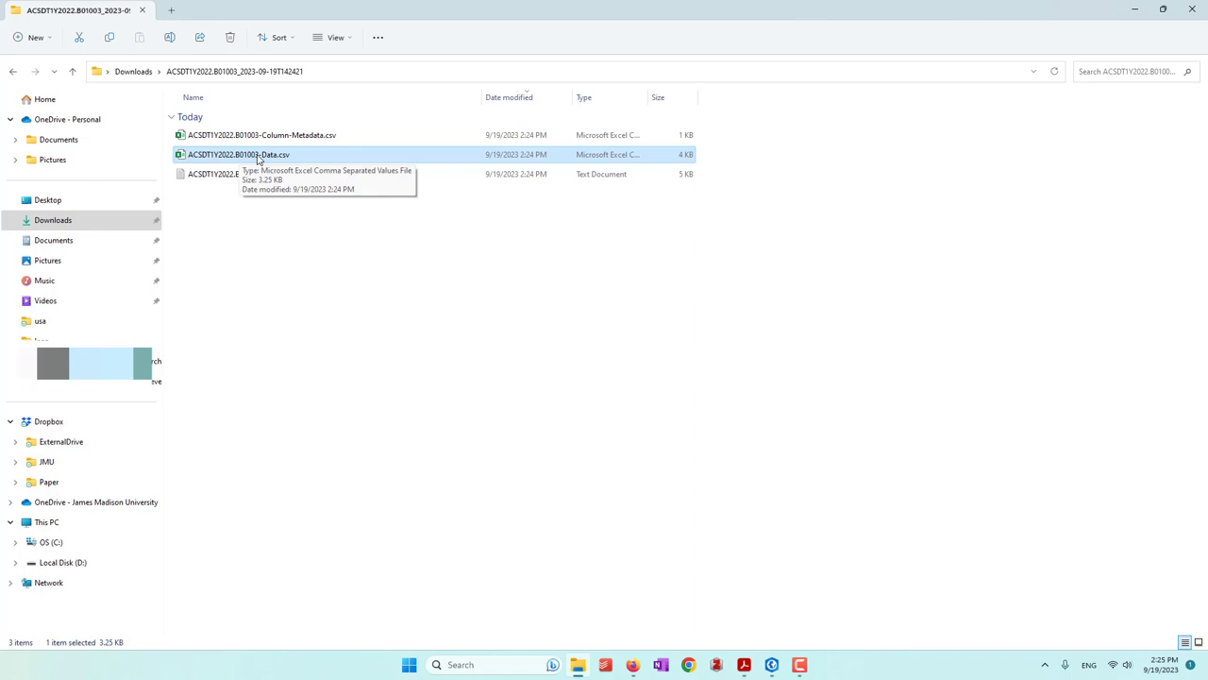
{"action": "double_click", "coordinate": [257, 158]}
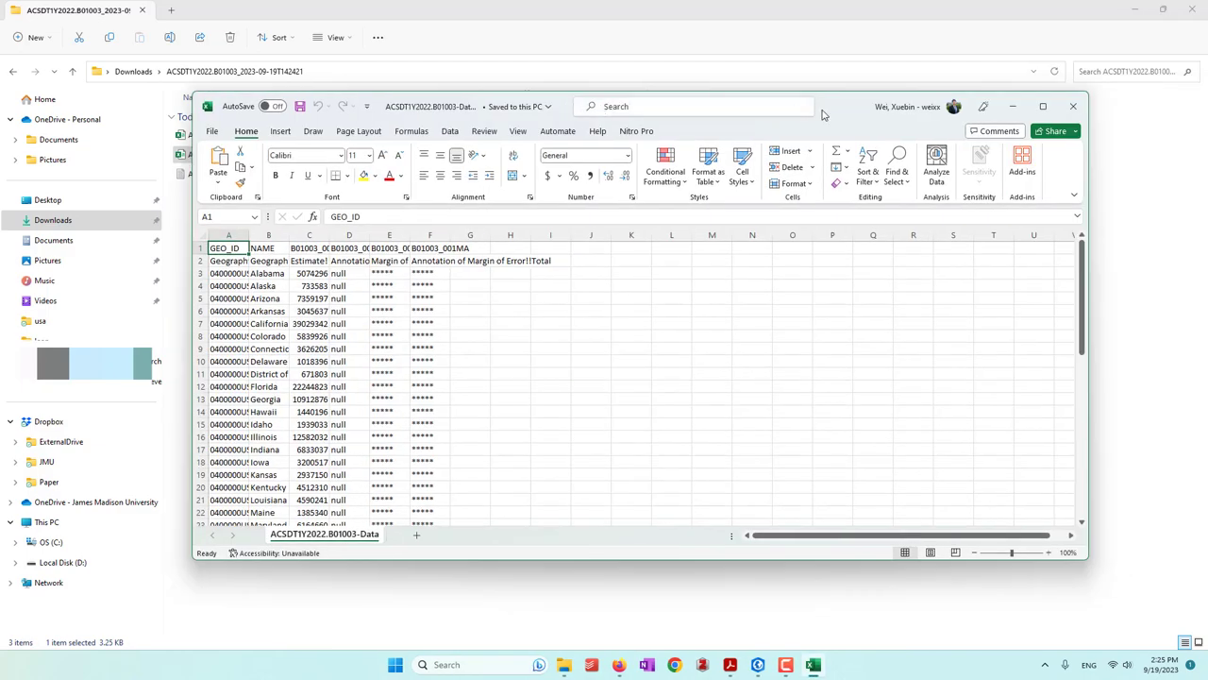
Maximize and zoom the Excel sheet, then autofit columns B, C and D
{"action": "left_click", "coordinate": [832, 110]}
{"action": "left_click", "coordinate": [832, 110]}
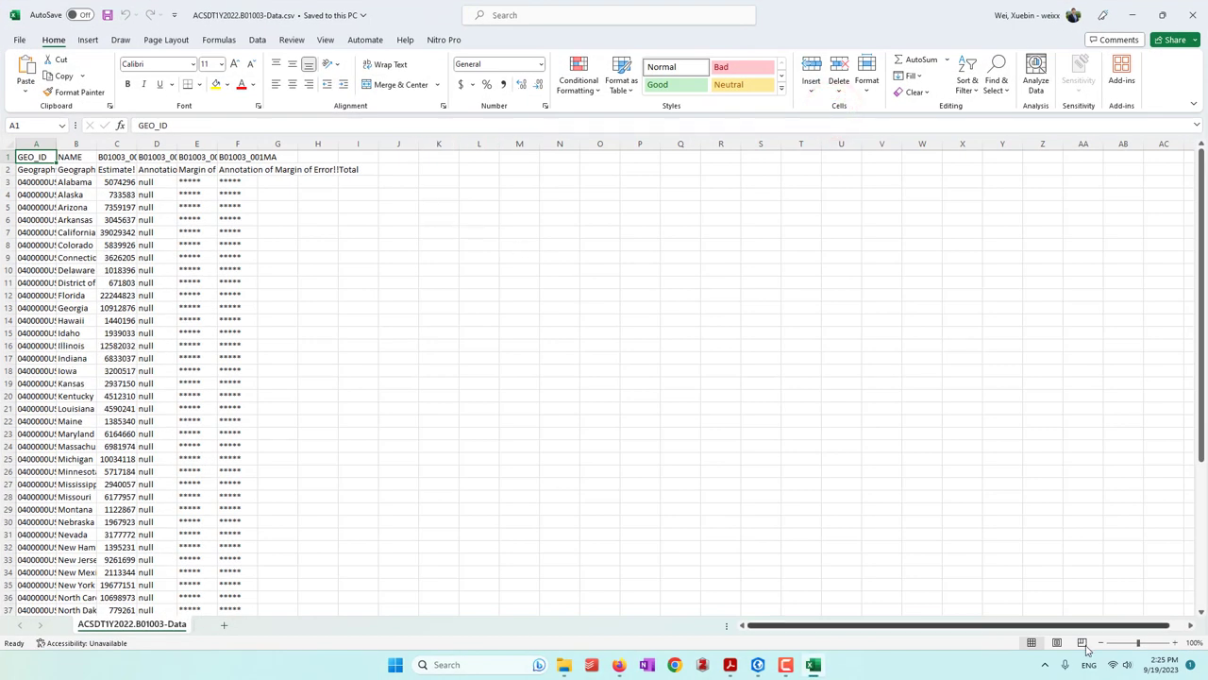
{"action": "left_click", "coordinate": [1175, 642]}
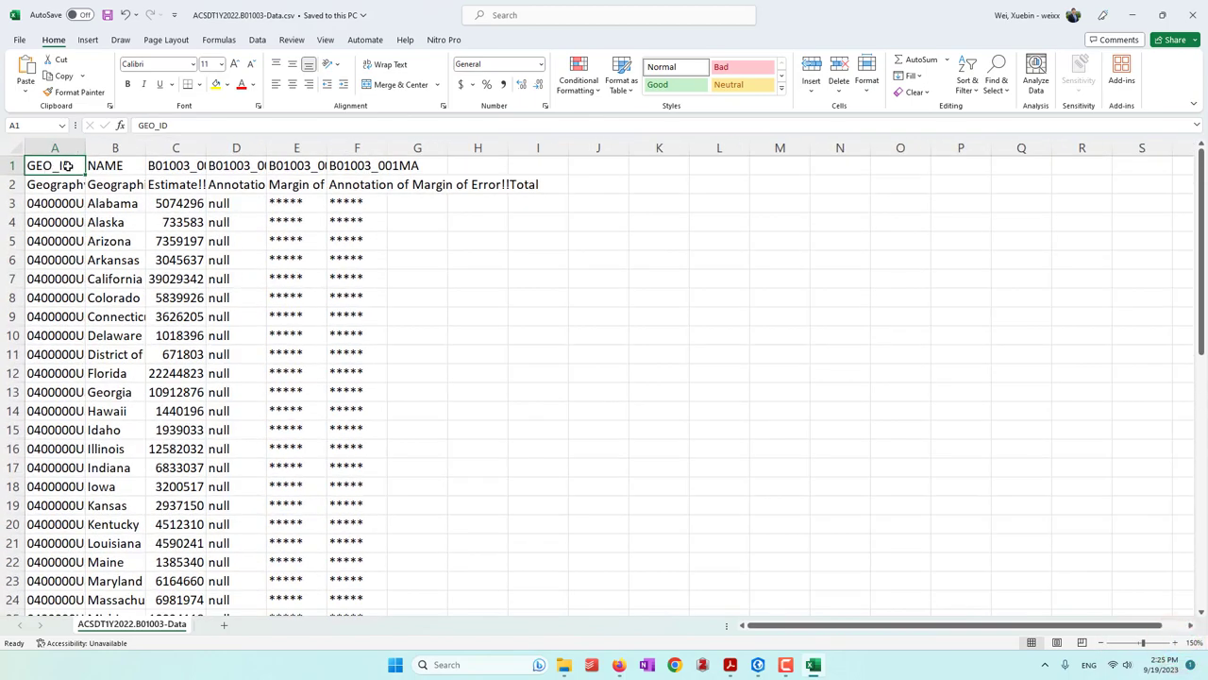
{"action": "double_click", "coordinate": [145, 148]}
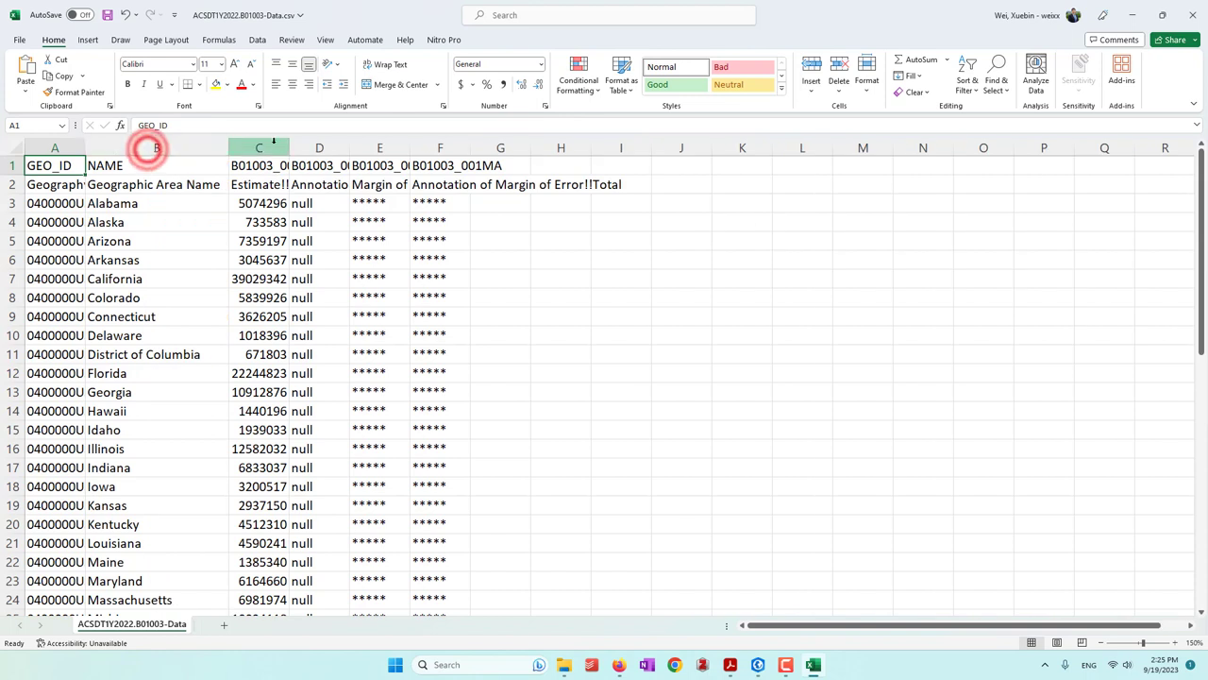
{"action": "double_click", "coordinate": [290, 147]}
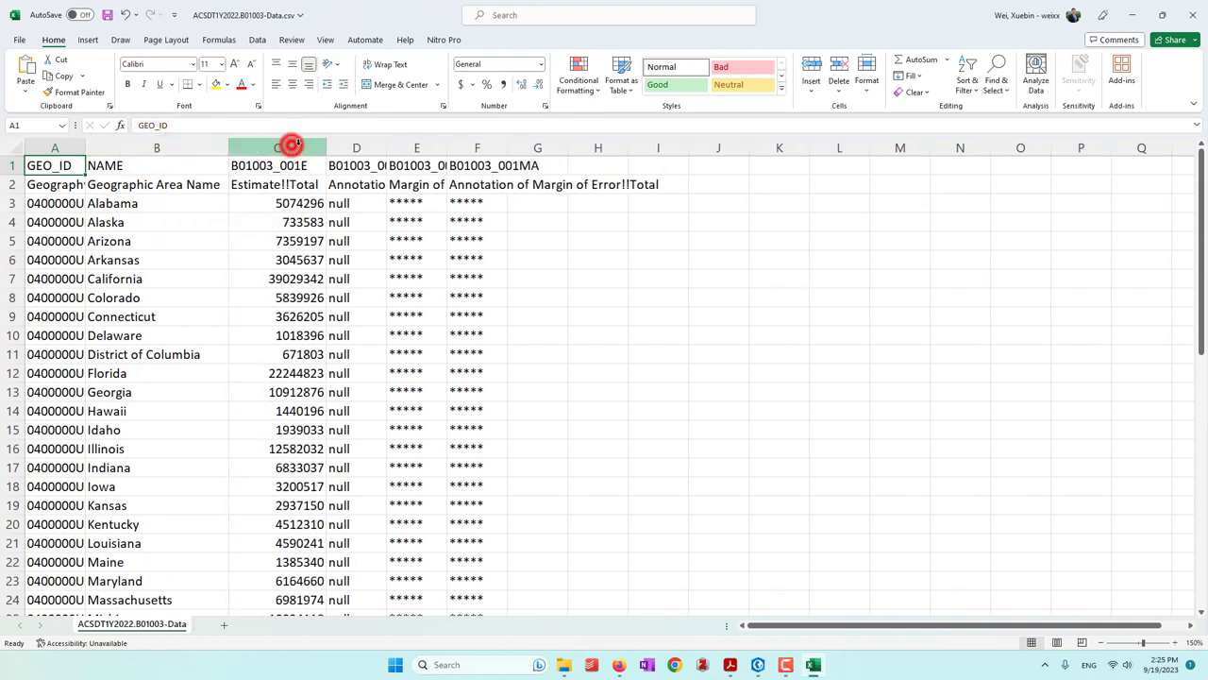
{"action": "double_click", "coordinate": [388, 145]}
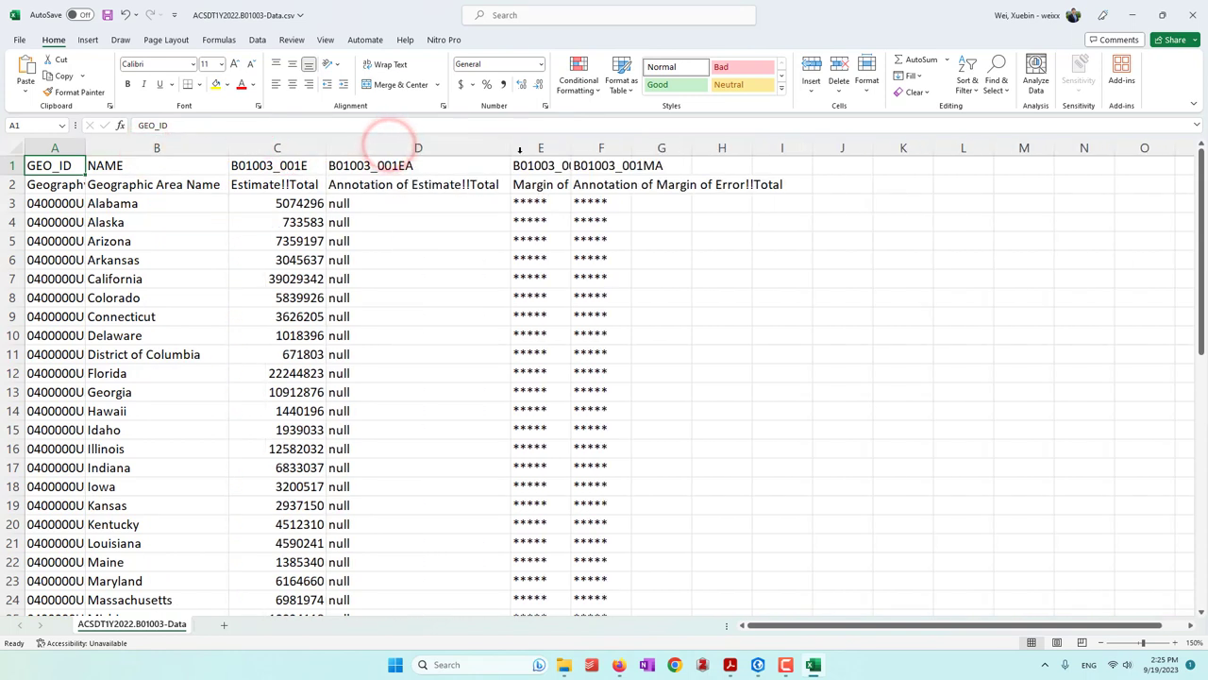
Delete columns D through F, the annotation and margin-of-error columns
{"action": "left_click_drag", "start_coordinate": [602, 148], "coordinate": [407, 141]}
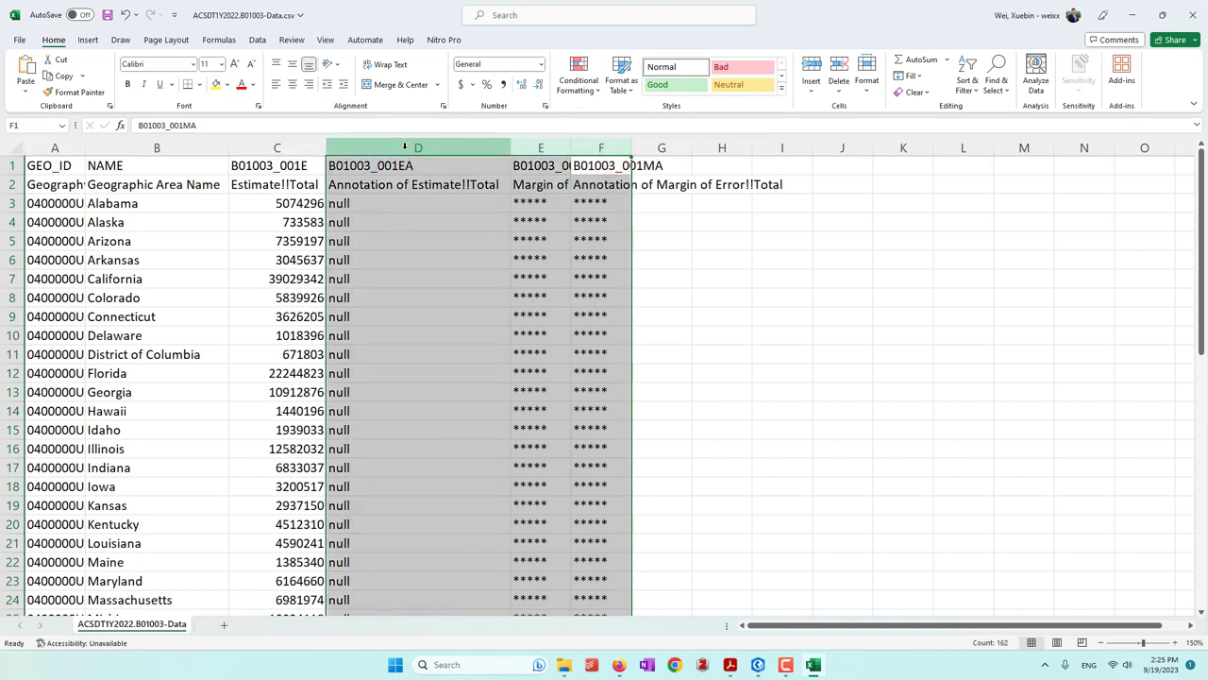
{"action": "right_click", "coordinate": [405, 147]}
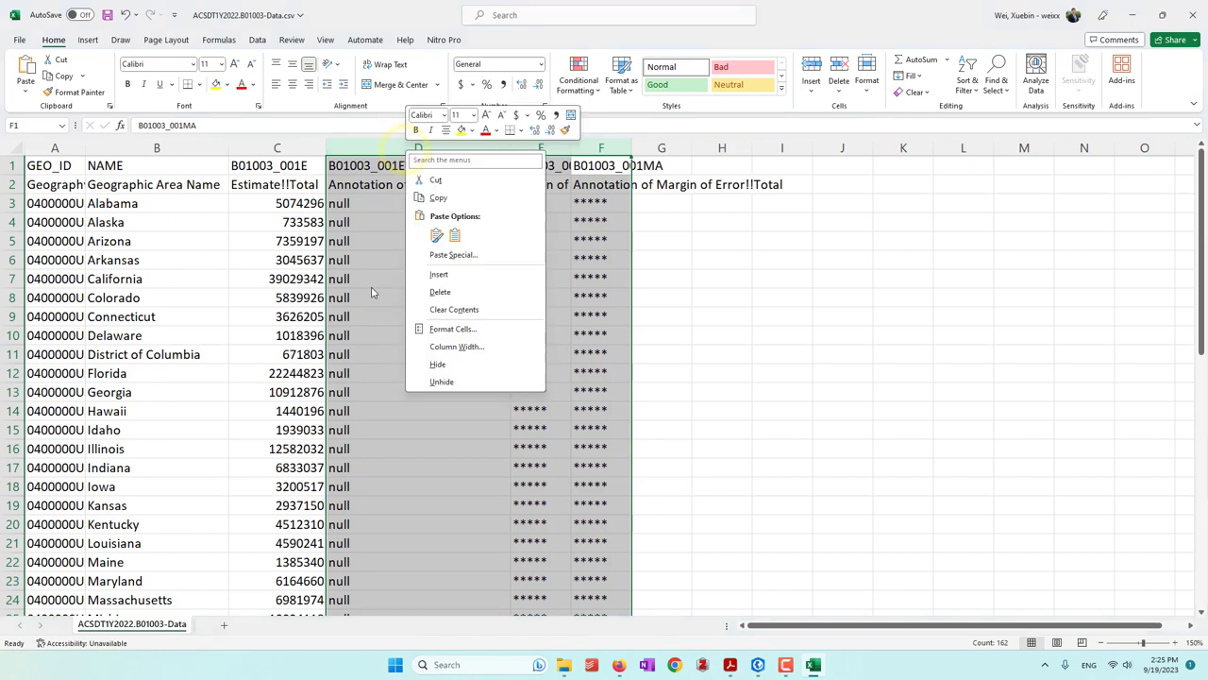
{"action": "left_click", "coordinate": [465, 294]}
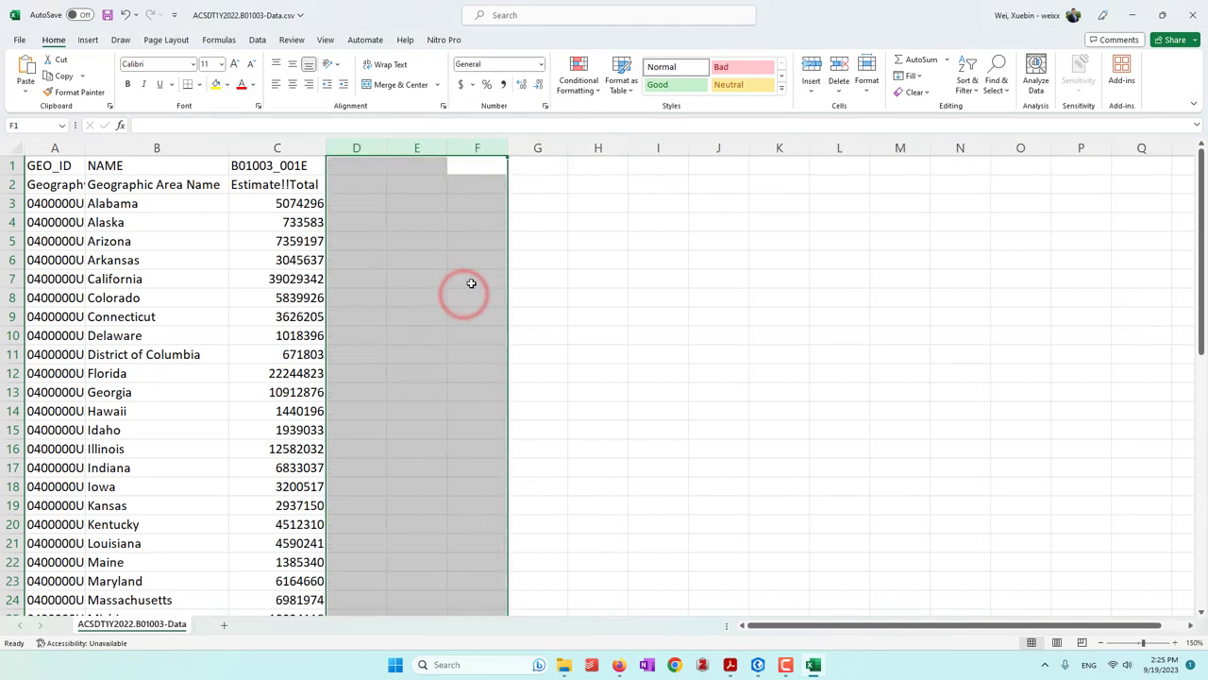
{"action": "left_click", "coordinate": [158, 264]}
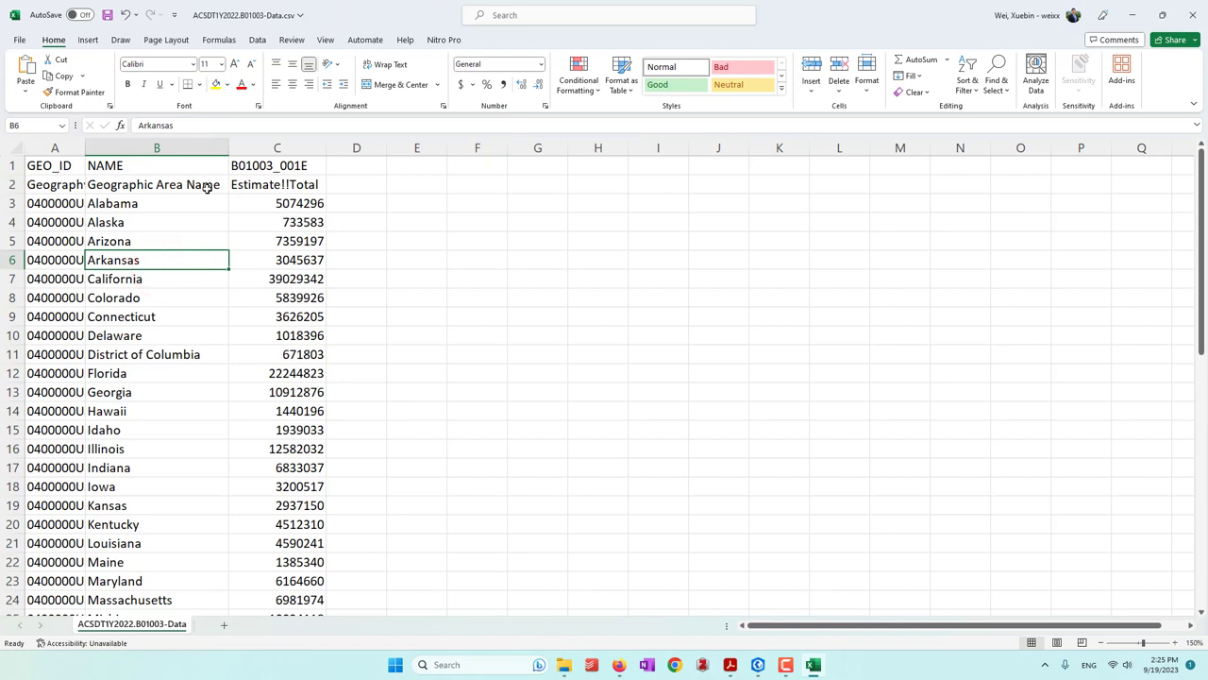
Delete the descriptive second header row and autofit column A
{"action": "left_click", "coordinate": [8, 184]}
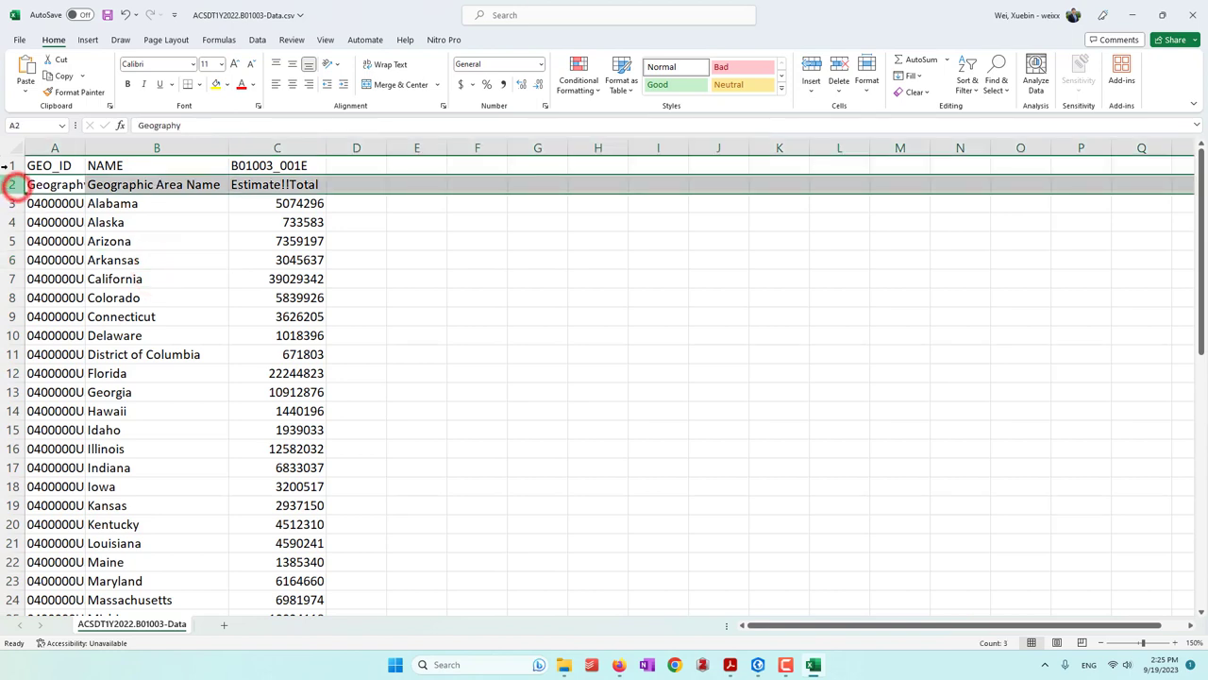
{"action": "double_click", "coordinate": [85, 148]}
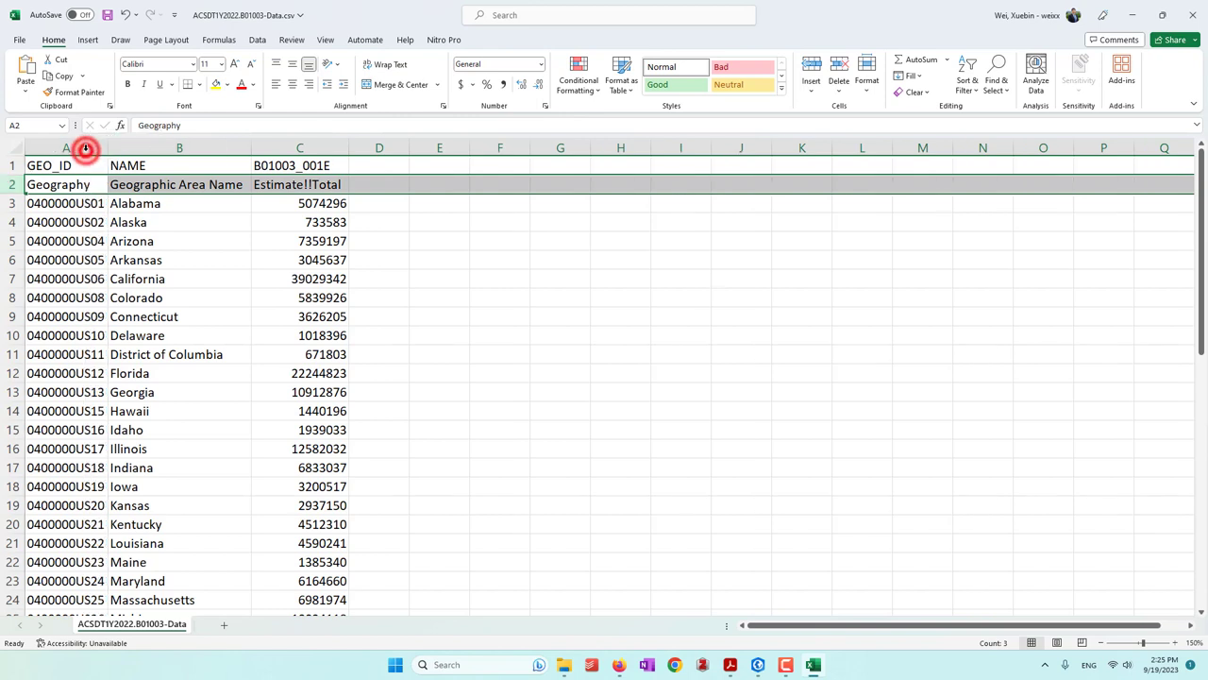
{"action": "right_click", "coordinate": [8, 184]}
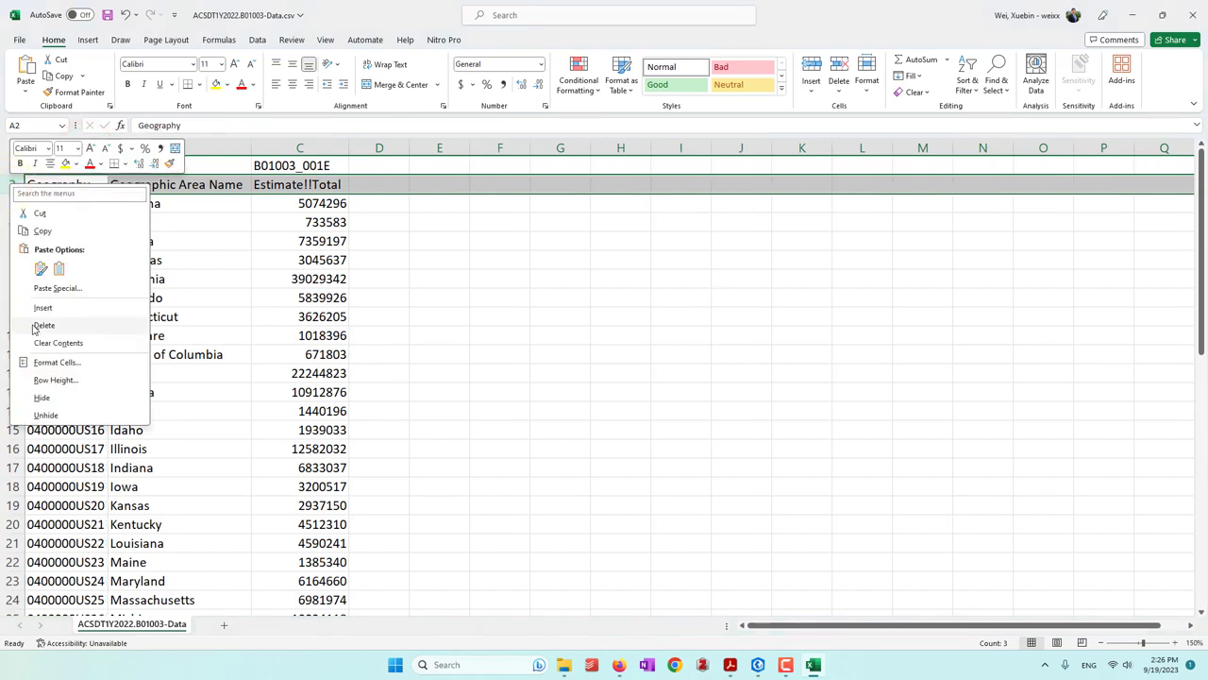
{"action": "left_click", "coordinate": [34, 326]}
Rename the B01003_001E column header to 'pop'
{"action": "left_click", "coordinate": [295, 167]}
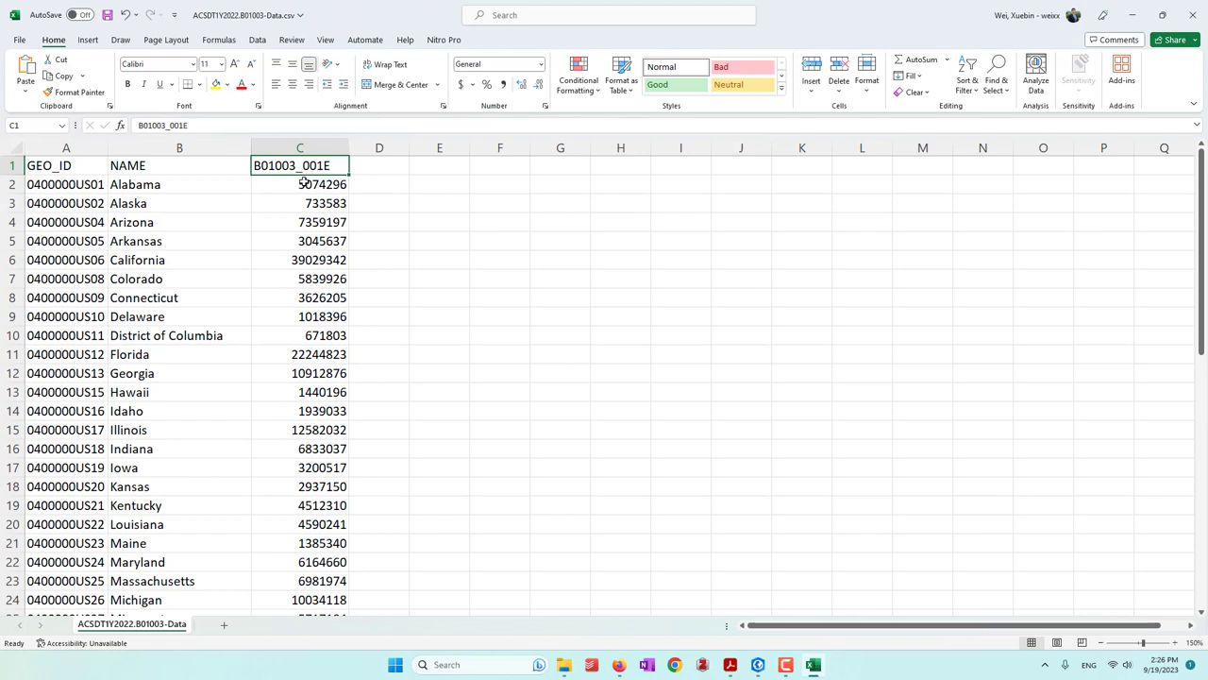
{"action": "type", "text": "pop"}
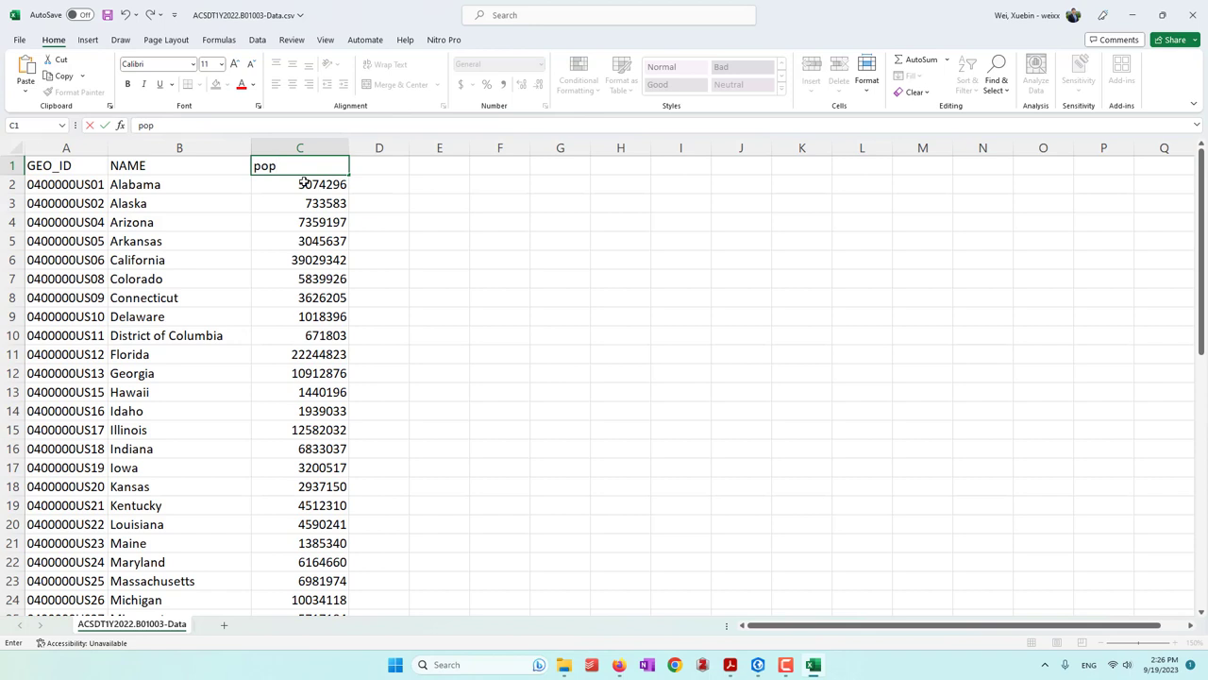
{"action": "left_click", "coordinate": [307, 186]}
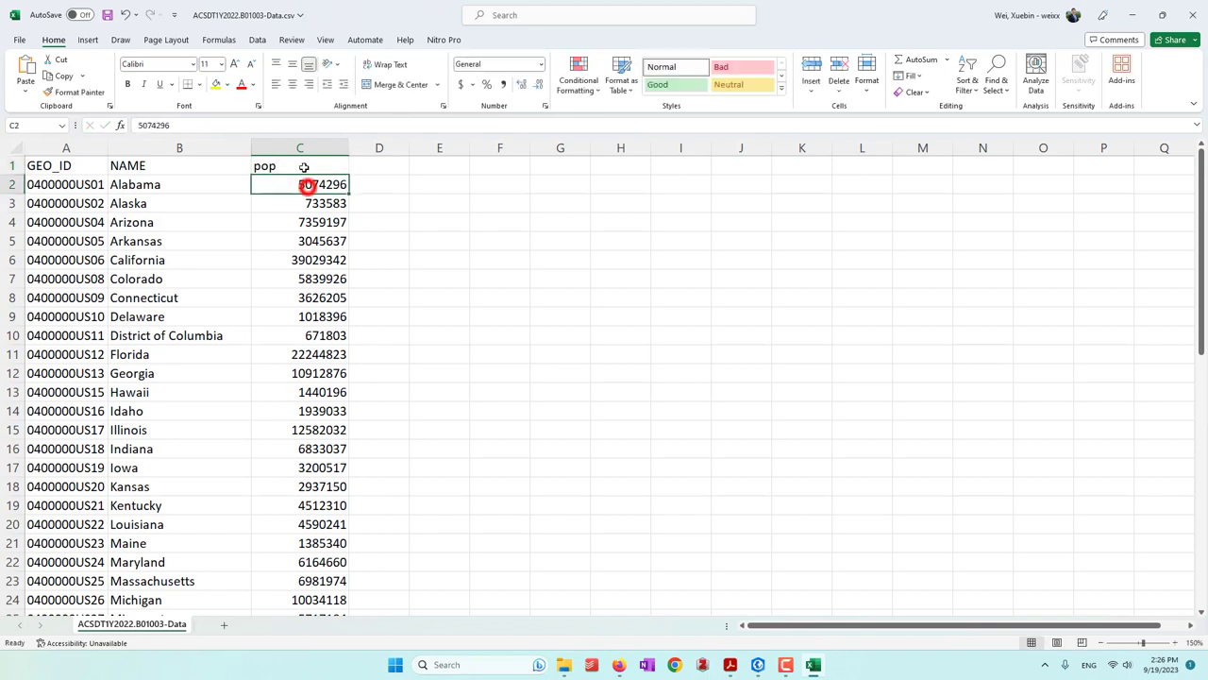
{"action": "left_click", "coordinate": [305, 170]}
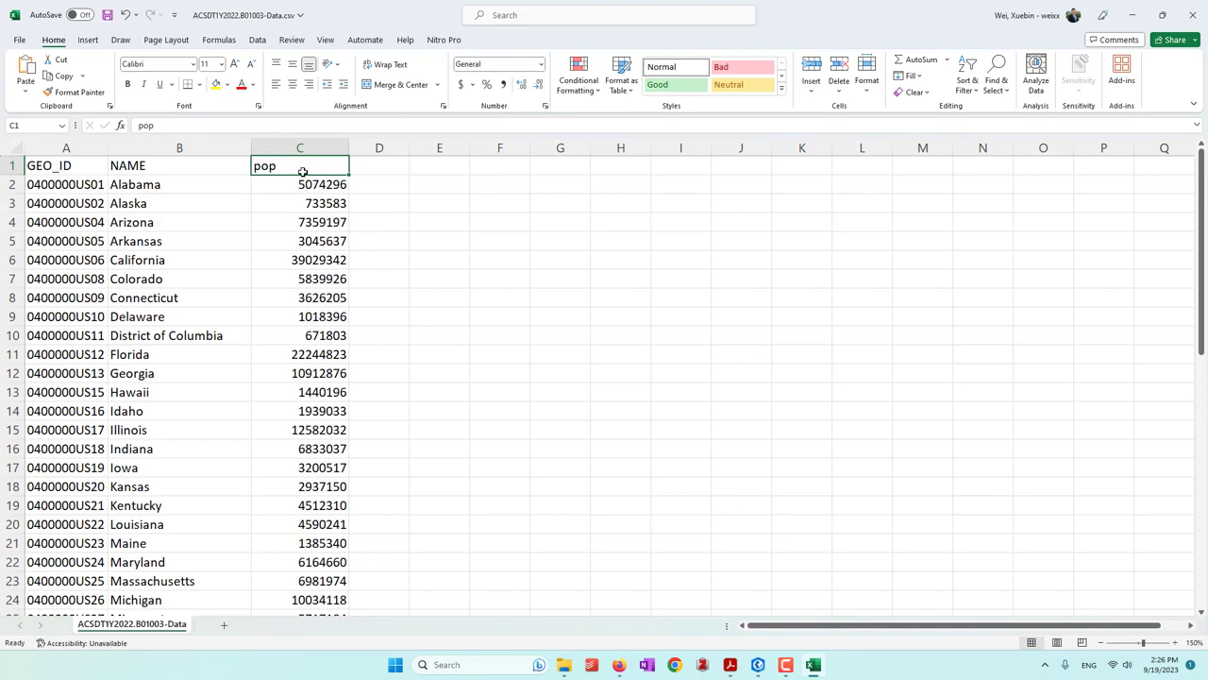
Save the table as pop.csv and close Excel
{"action": "left_click", "coordinate": [19, 39]}
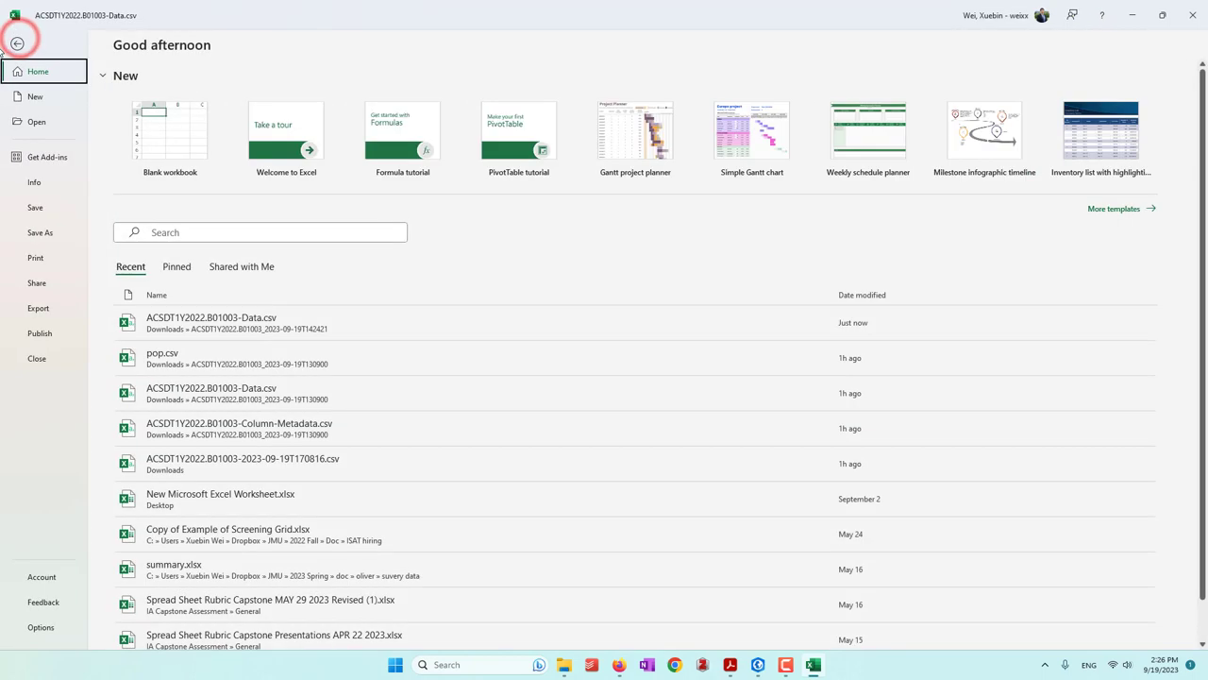
{"action": "left_click", "coordinate": [39, 236]}
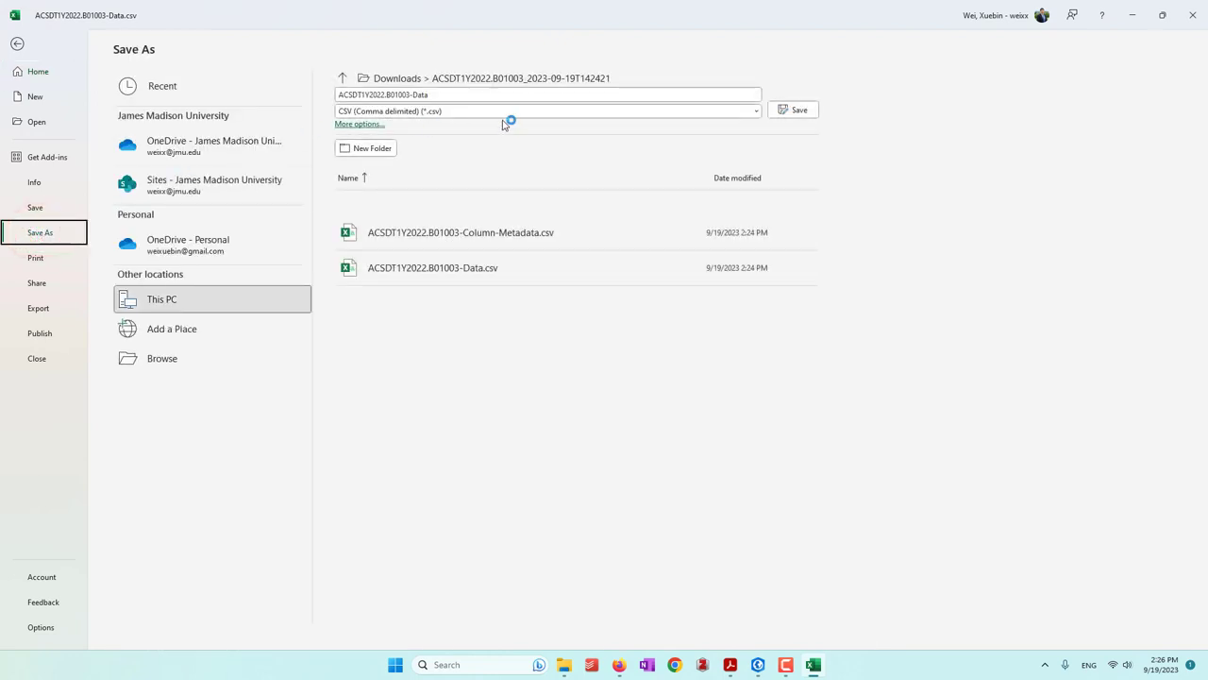
{"action": "left_click", "coordinate": [513, 100]}
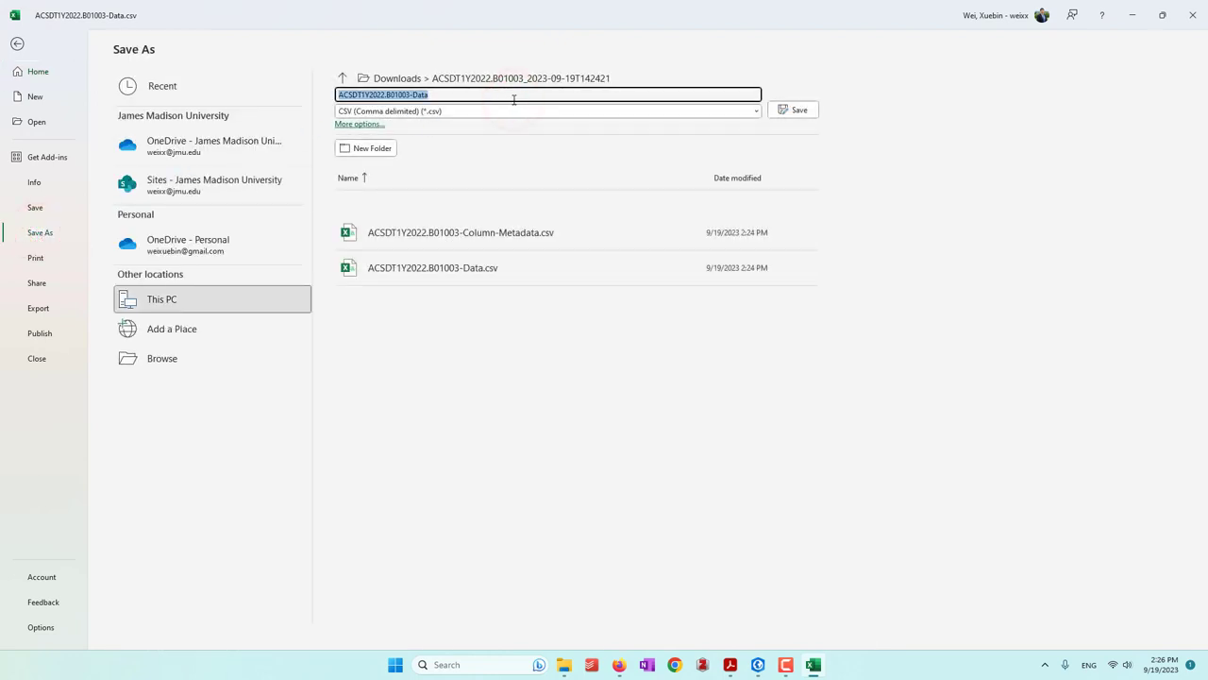
{"action": "type", "text": "pop"}
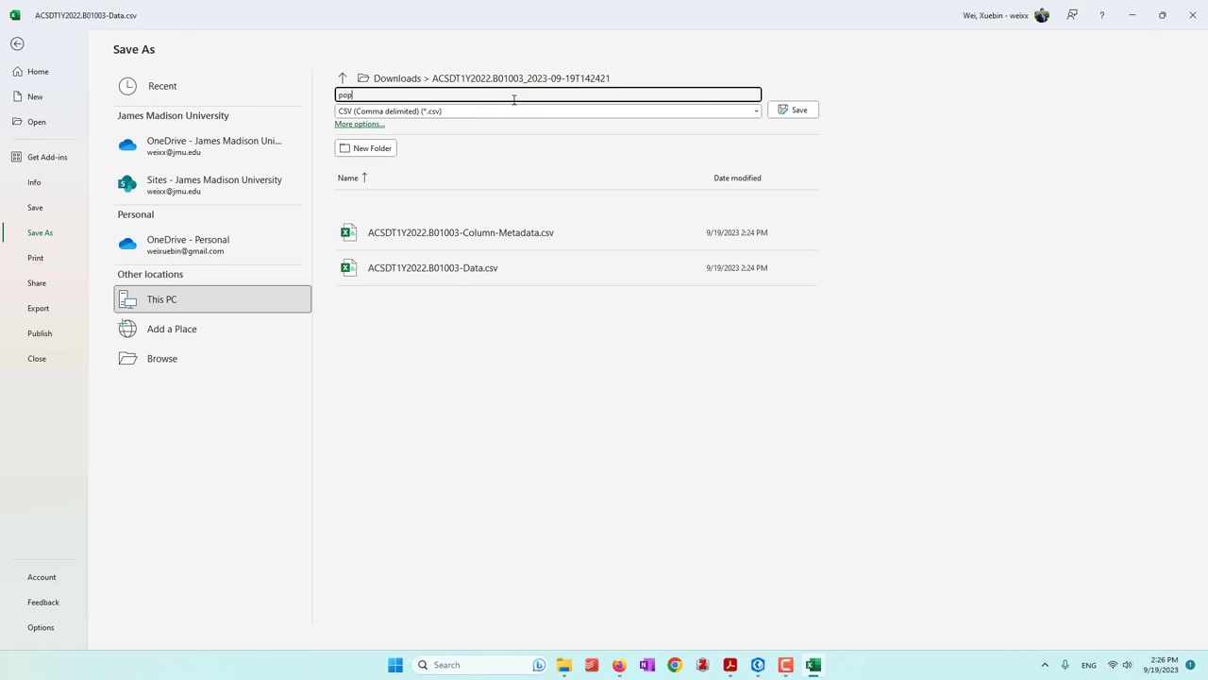
{"action": "left_click", "coordinate": [793, 110]}
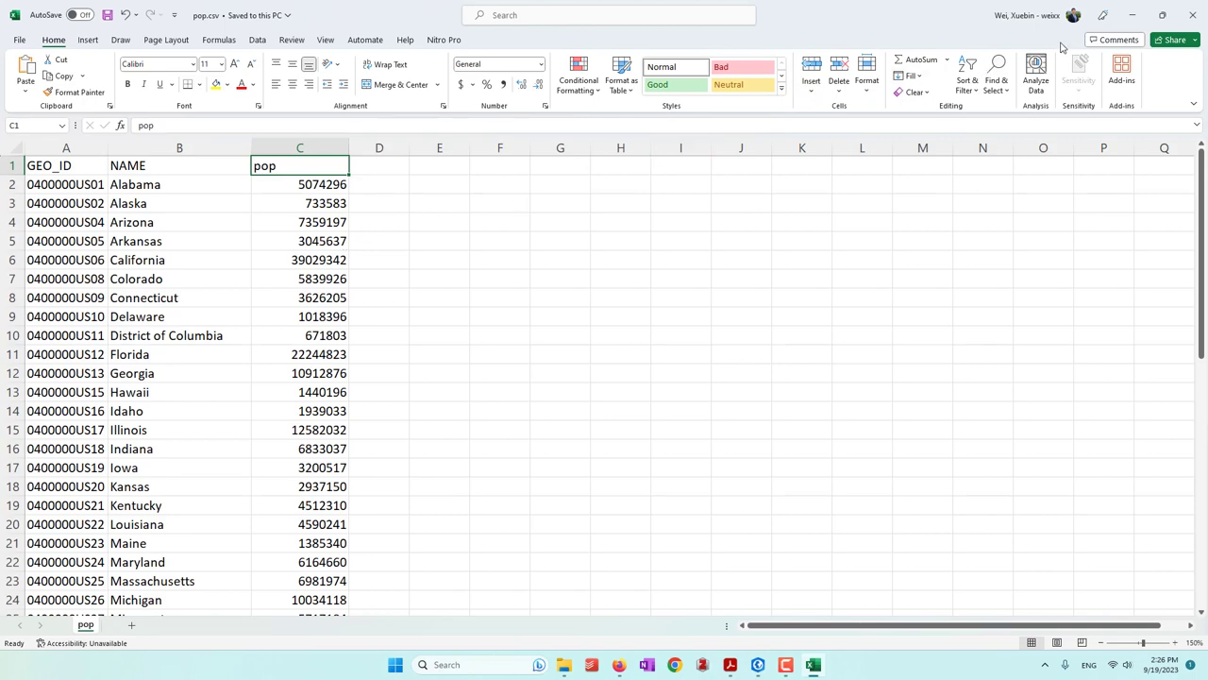
{"action": "left_click", "coordinate": [1192, 14]}
Confirm pop.csv is in the extracted folder, then switch Firefox to the TIGER/Line Shapefiles tab
{"action": "left_click", "coordinate": [462, 355]}
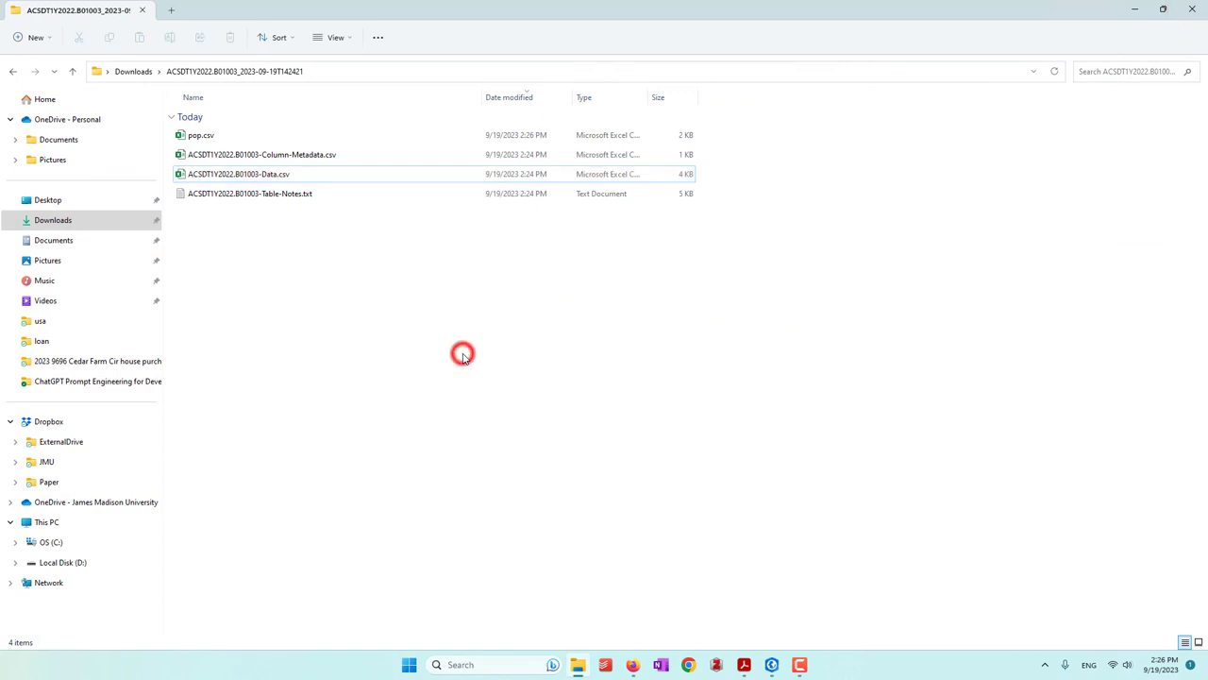
{"action": "left_click", "coordinate": [203, 139]}
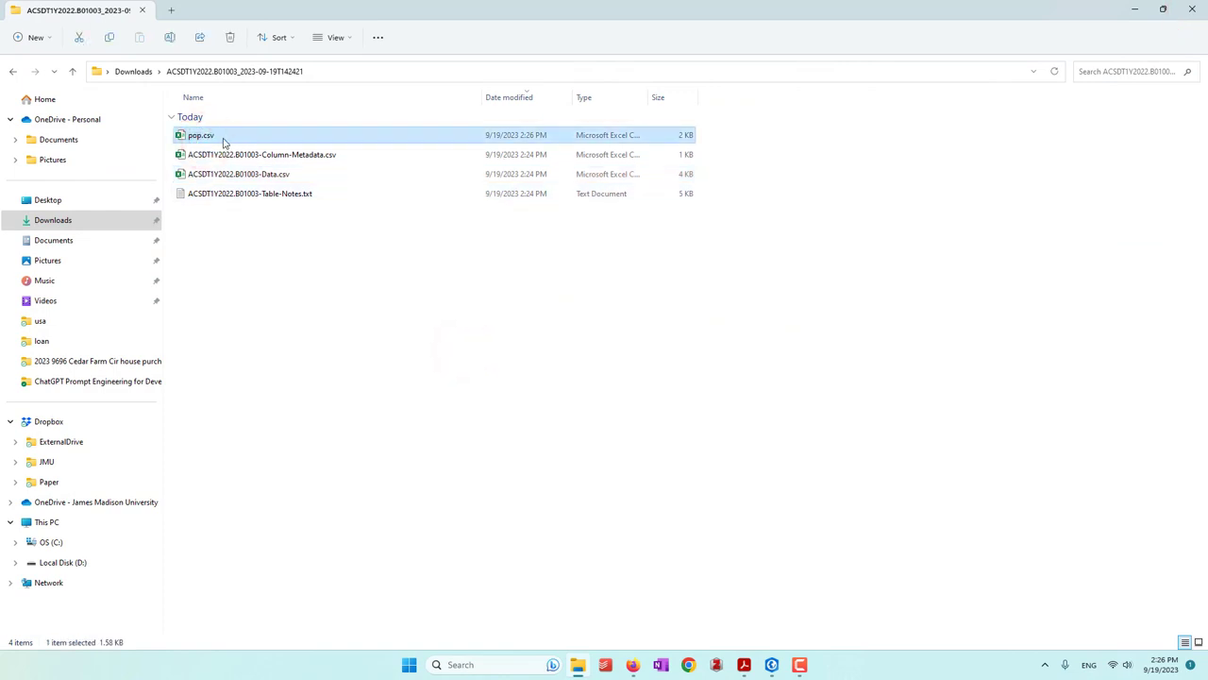
{"action": "left_click", "coordinate": [825, 409]}
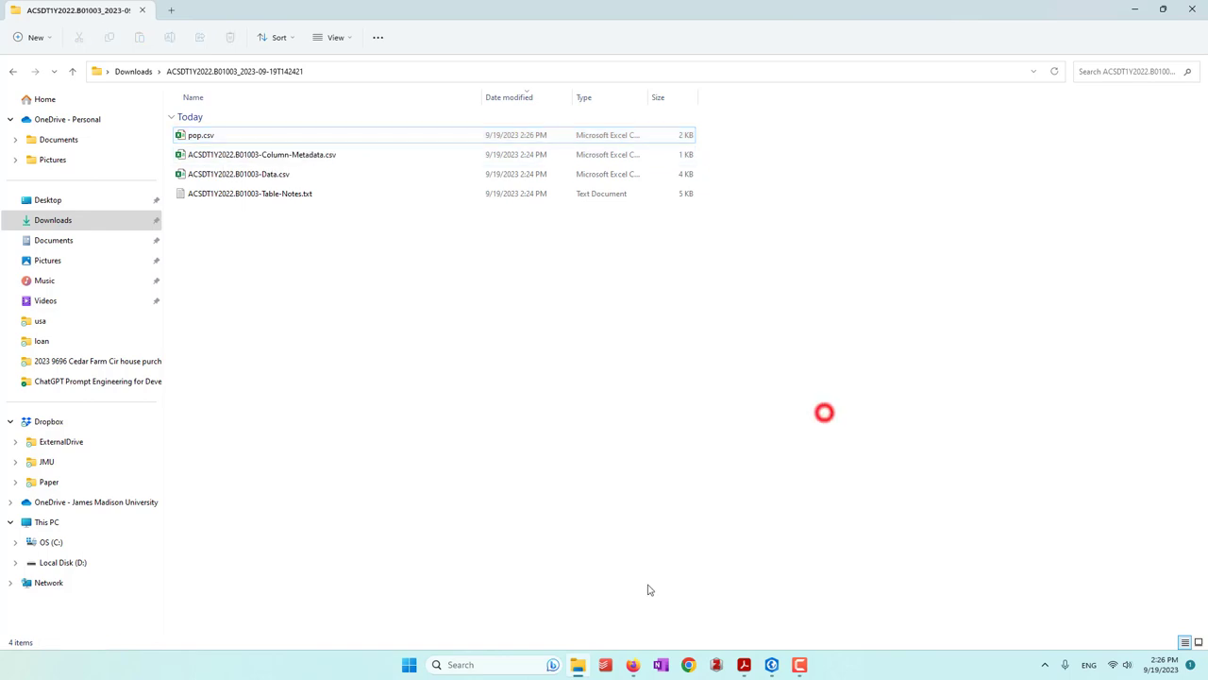
{"action": "left_click", "coordinate": [632, 664]}
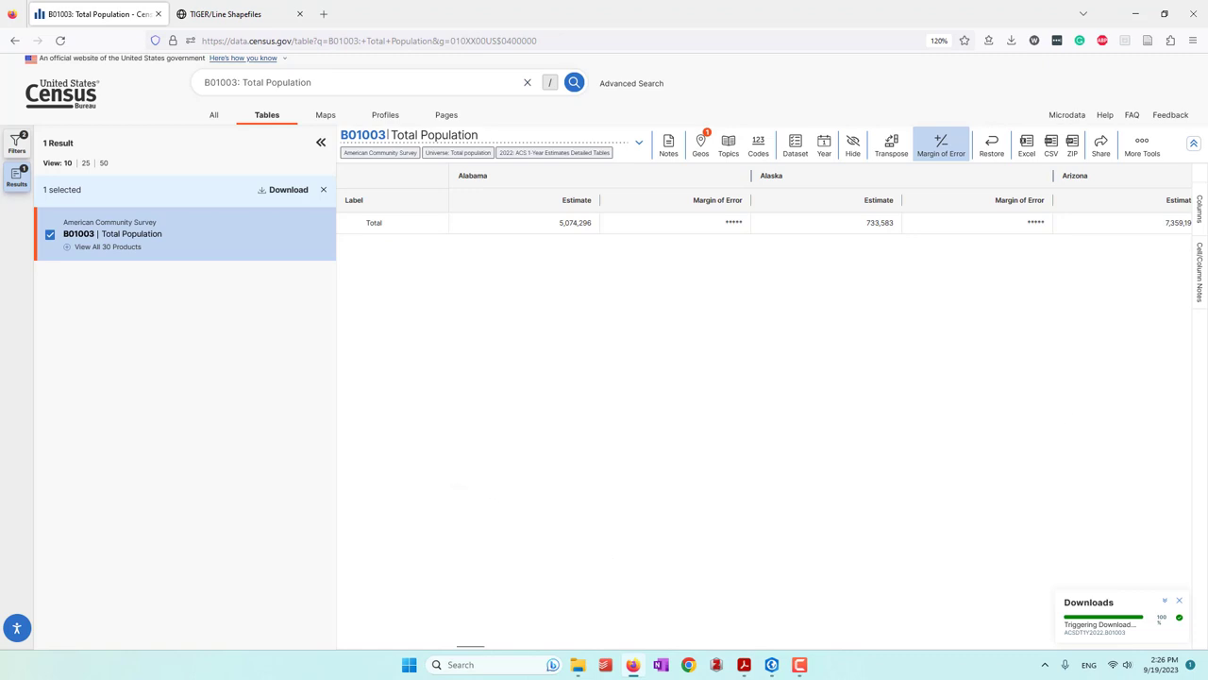
{"action": "left_click", "coordinate": [264, 14]}
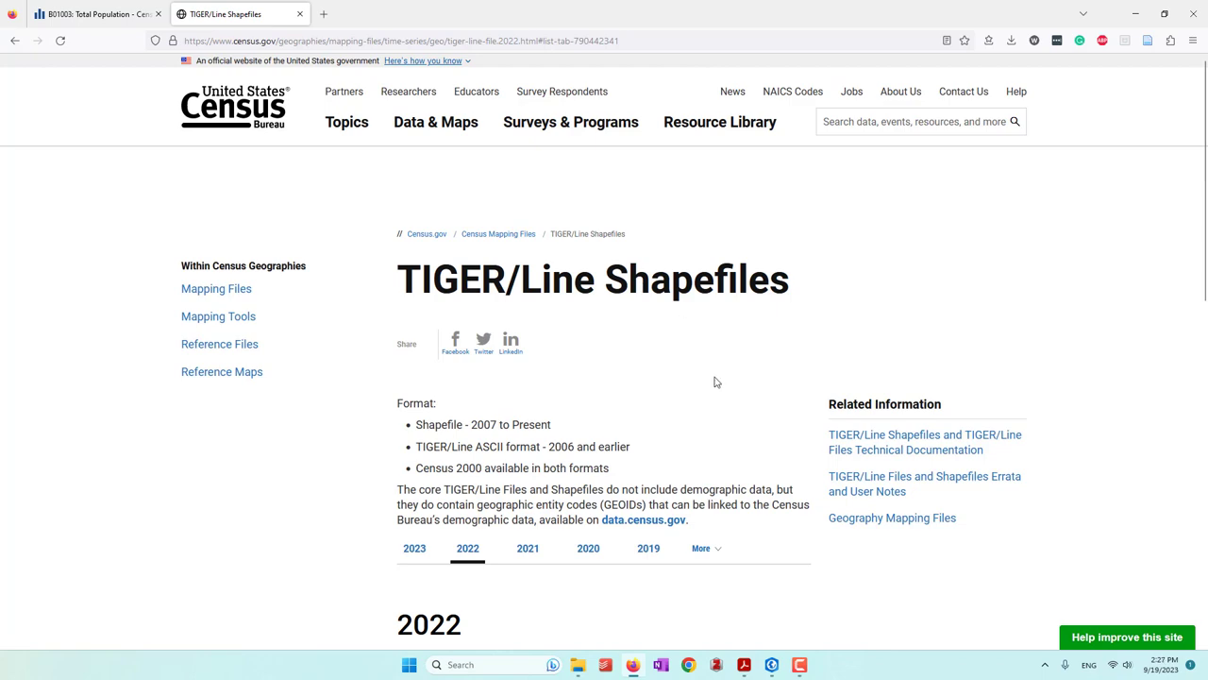
Scroll to the 2022 TIGER/Line download section and open the Web Interface link
{"action": "scroll", "coordinate": [714, 382], "scroll_direction": "down", "scroll_amount": 3}
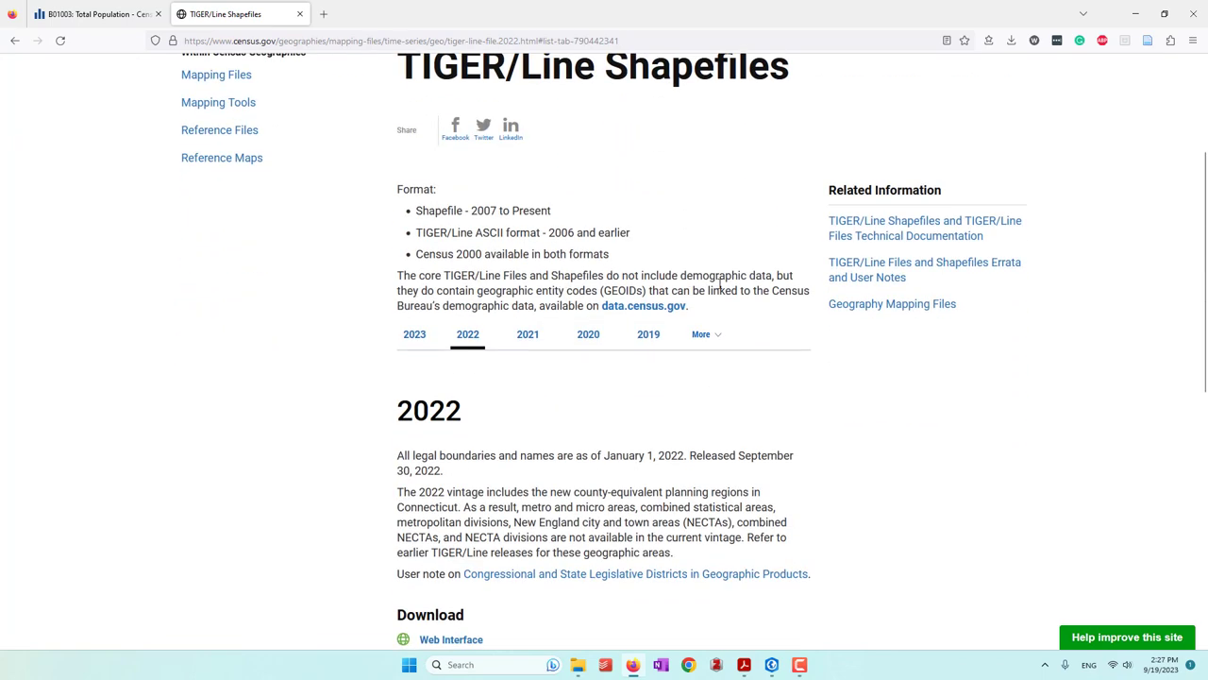
{"action": "left_click_drag", "start_coordinate": [683, 274], "coordinate": [751, 275]}
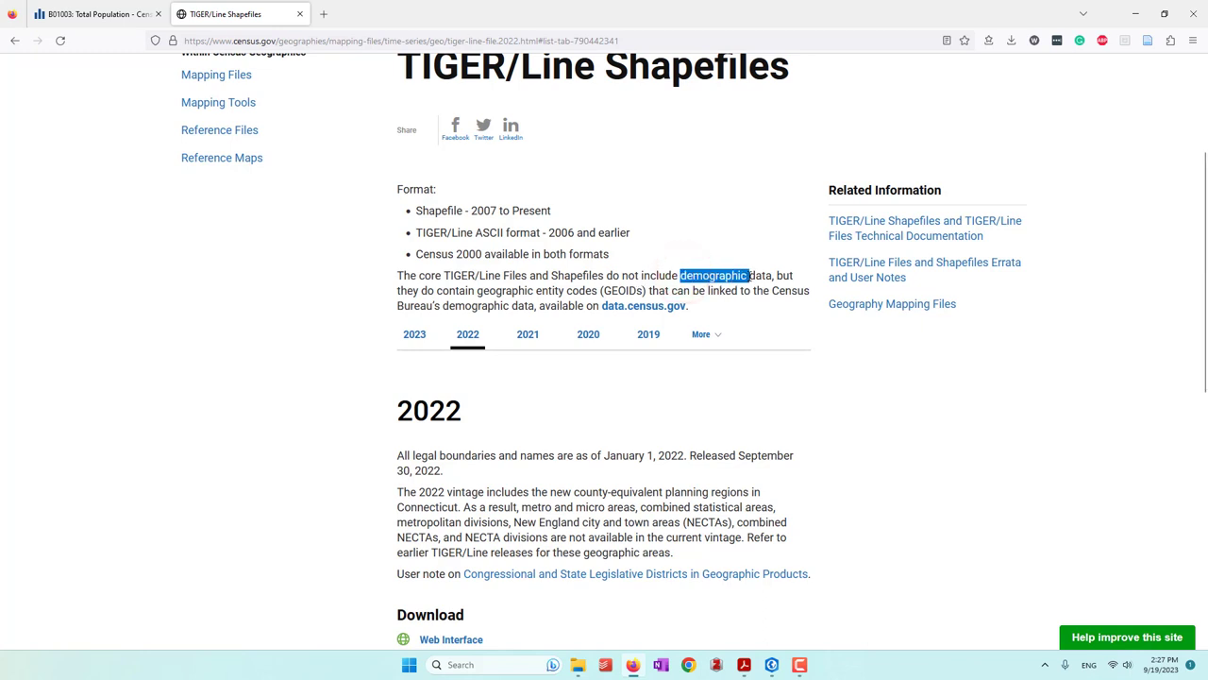
{"action": "left_click", "coordinate": [749, 275]}
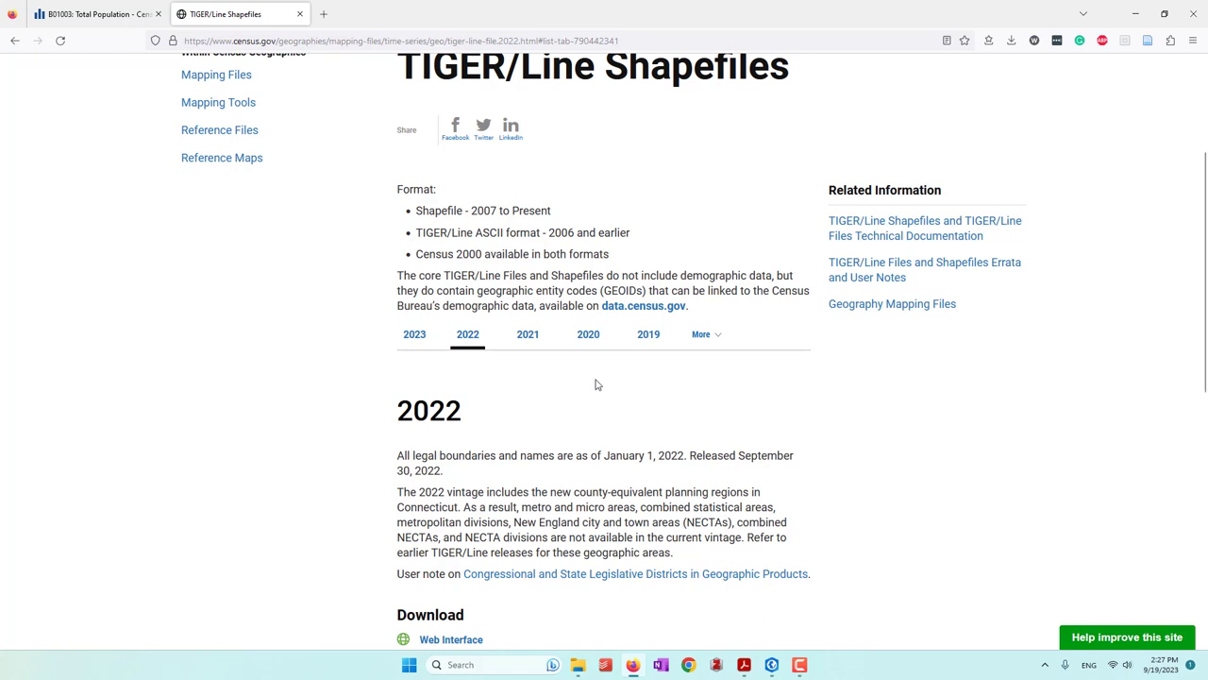
{"action": "scroll", "coordinate": [596, 384], "scroll_direction": "down", "scroll_amount": 4}
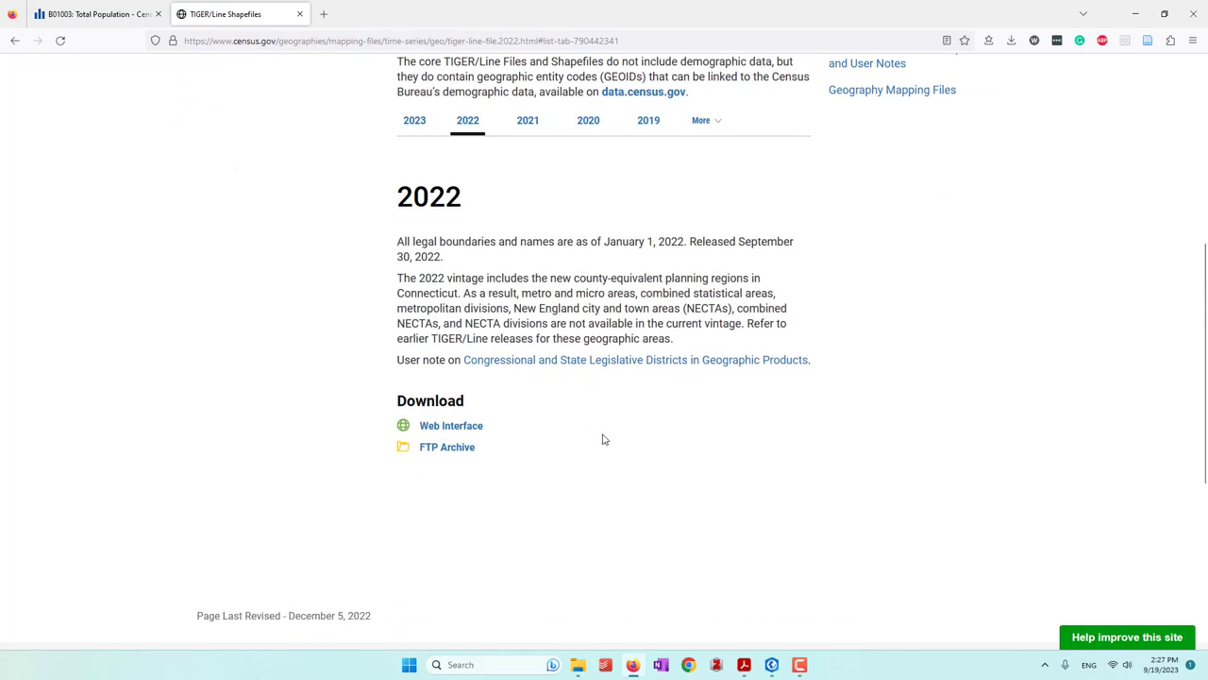
{"action": "left_click", "coordinate": [451, 427]}
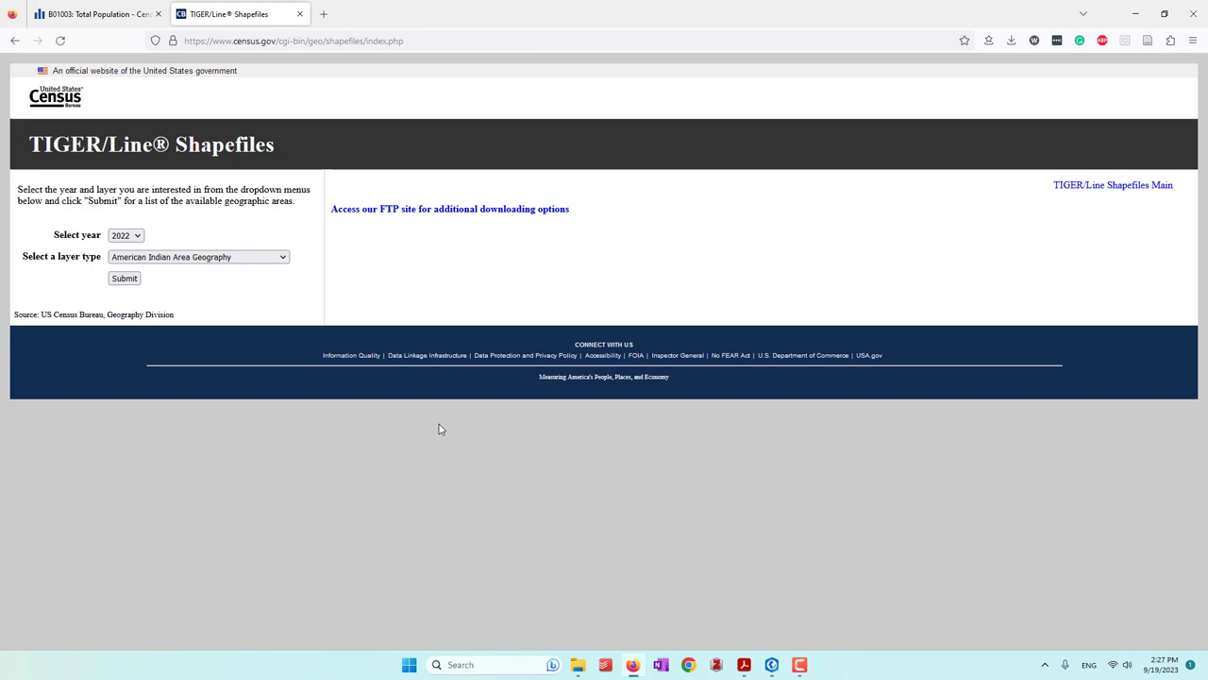
Choose the States (and equivalent) layer type and download the national tl_2022_us_state.zip file
{"action": "left_click", "coordinate": [251, 259]}
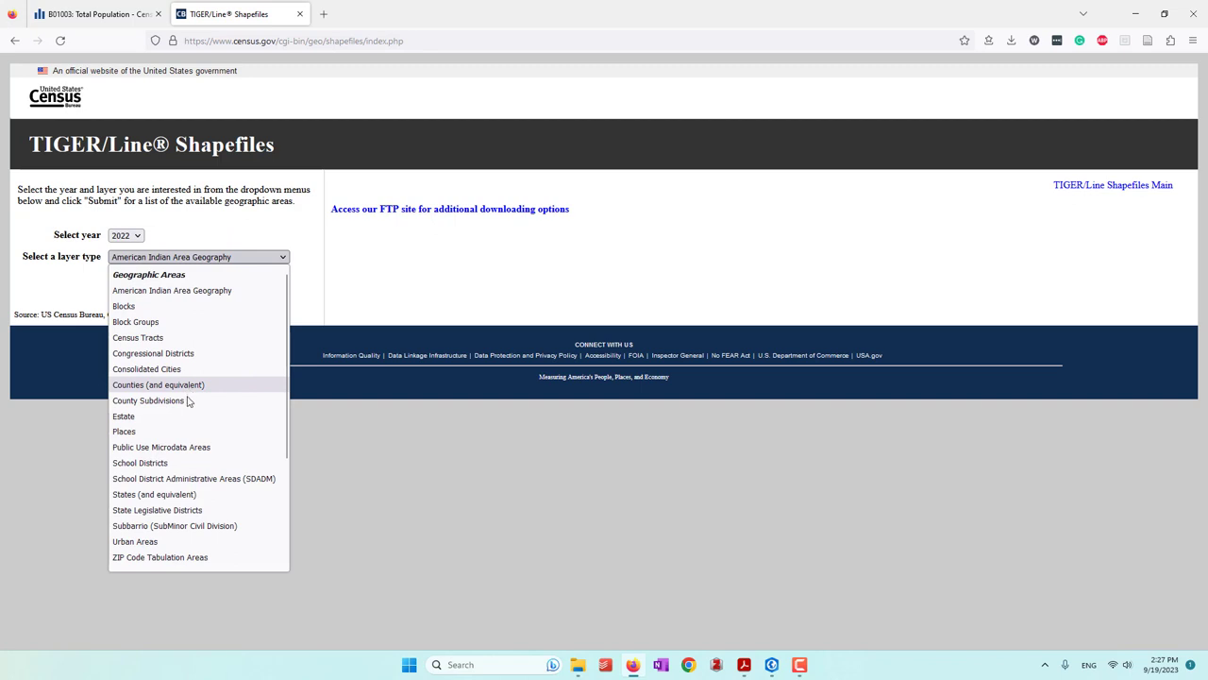
{"action": "left_click", "coordinate": [150, 495]}
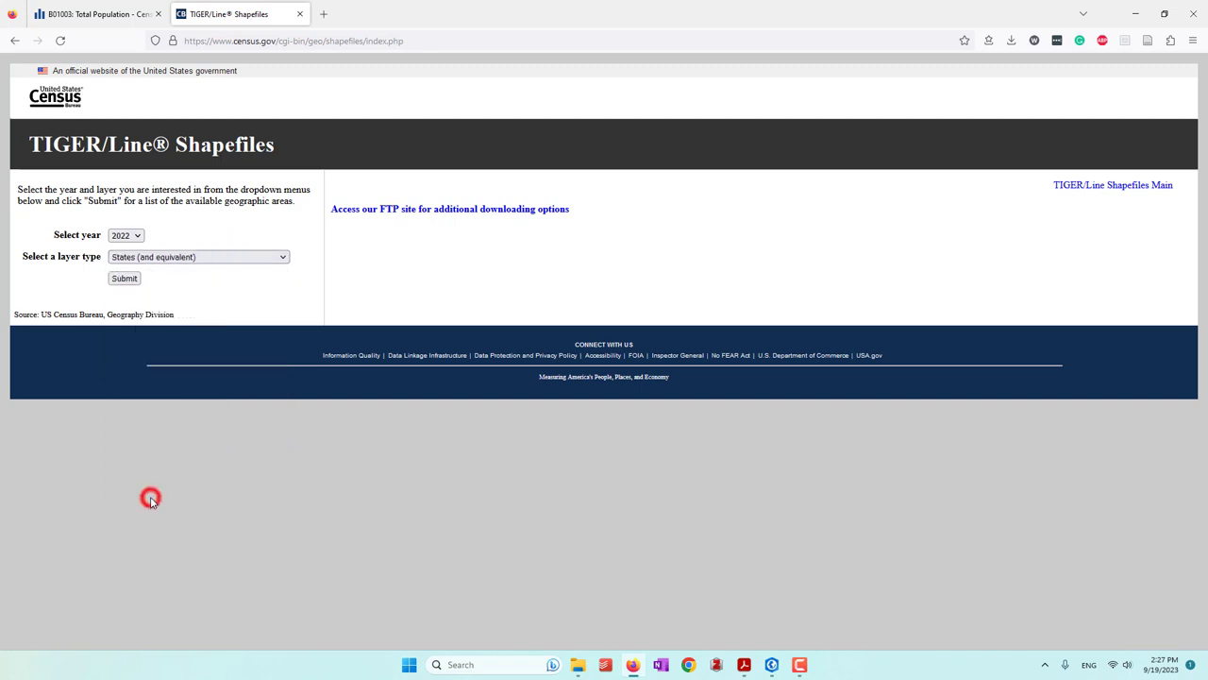
{"action": "left_click", "coordinate": [124, 281]}
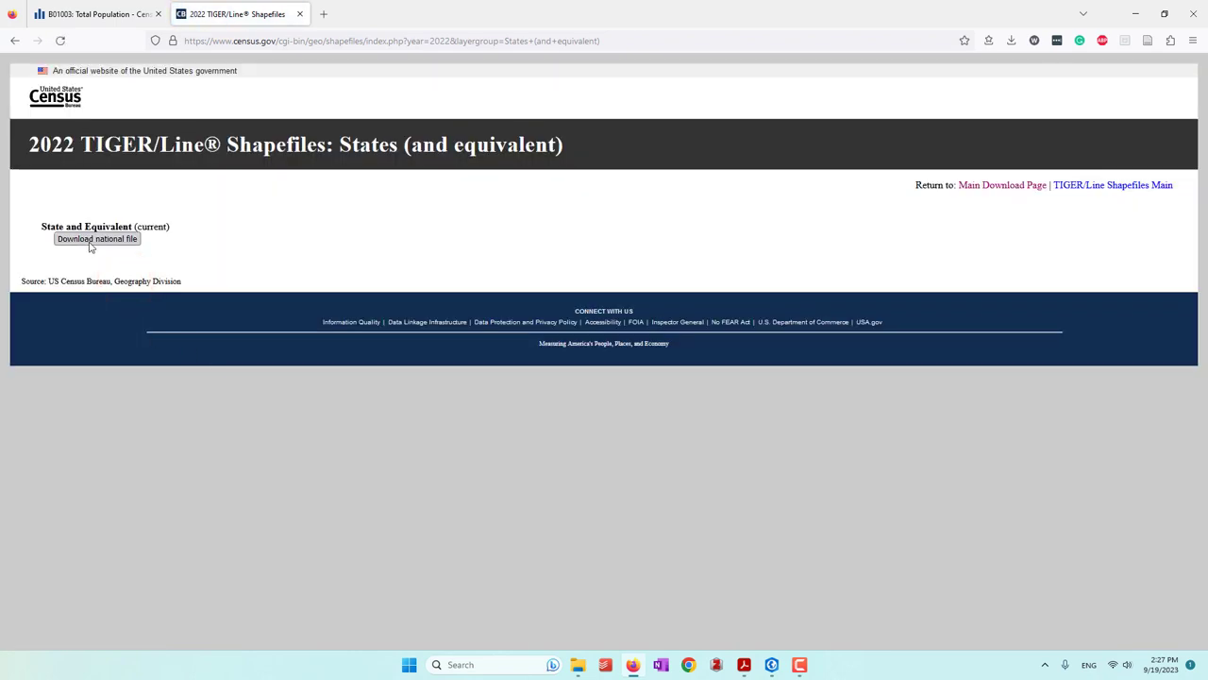
{"action": "left_click", "coordinate": [91, 242]}
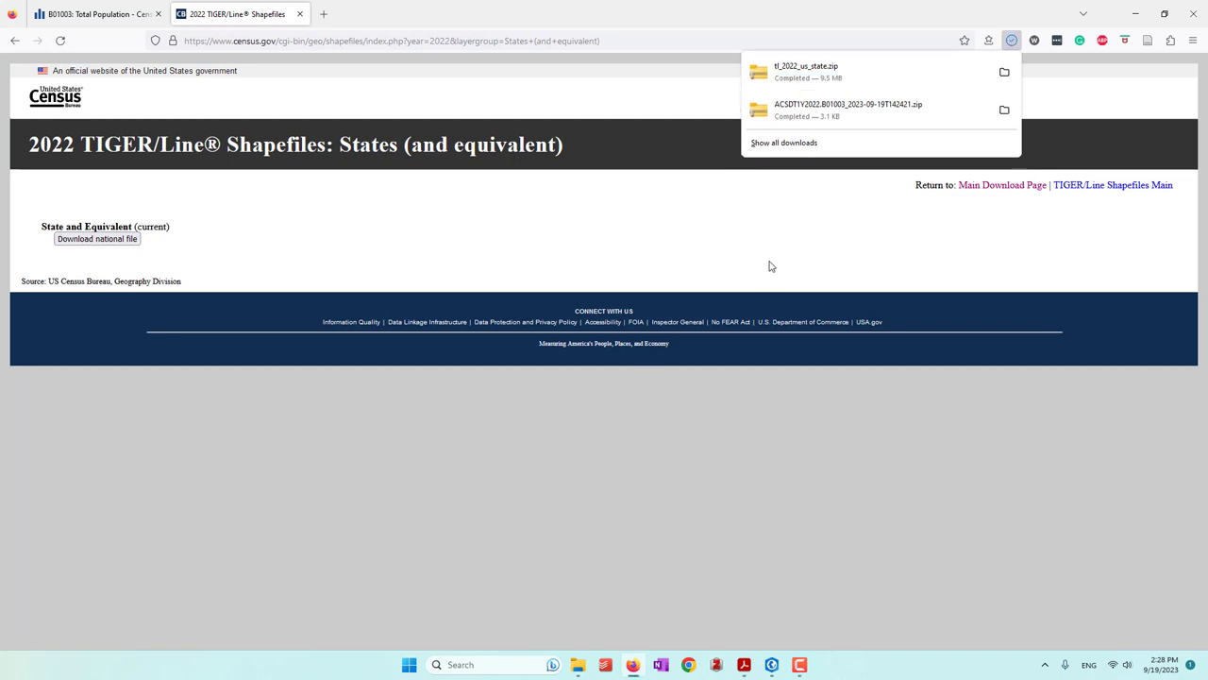
{"action": "left_click", "coordinate": [578, 664]}
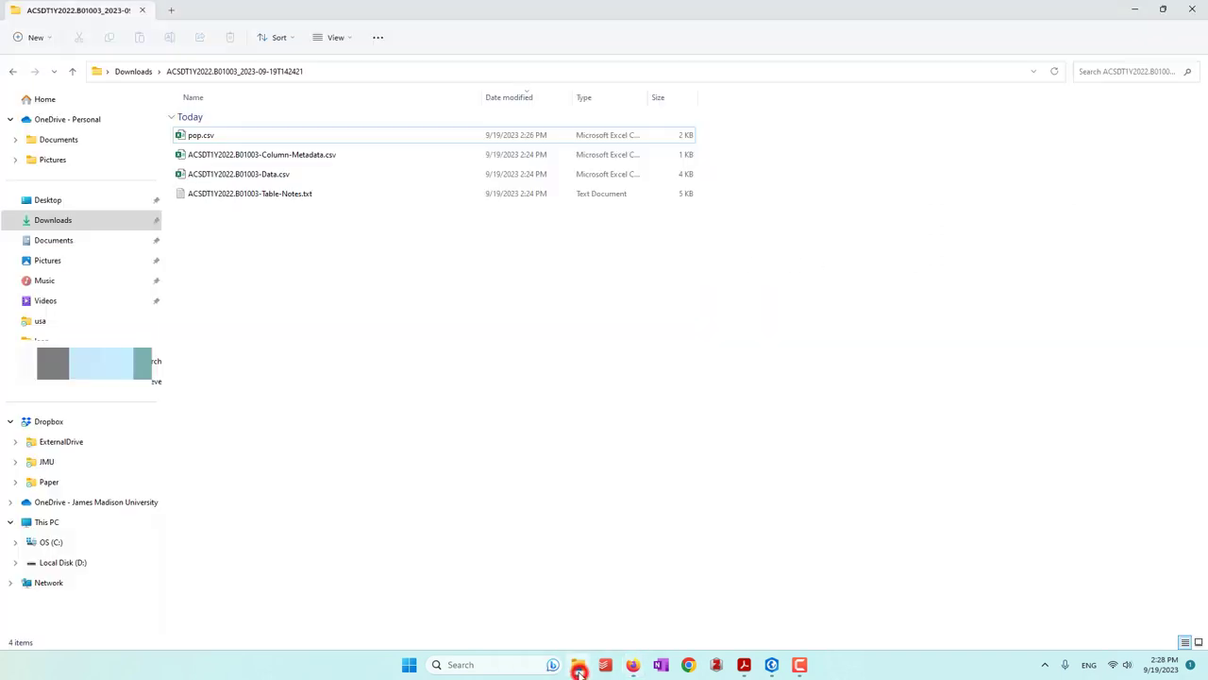
Extract tl_2022_us_state.zip in the Downloads folder into a new folder
{"action": "left_click", "coordinate": [133, 70]}
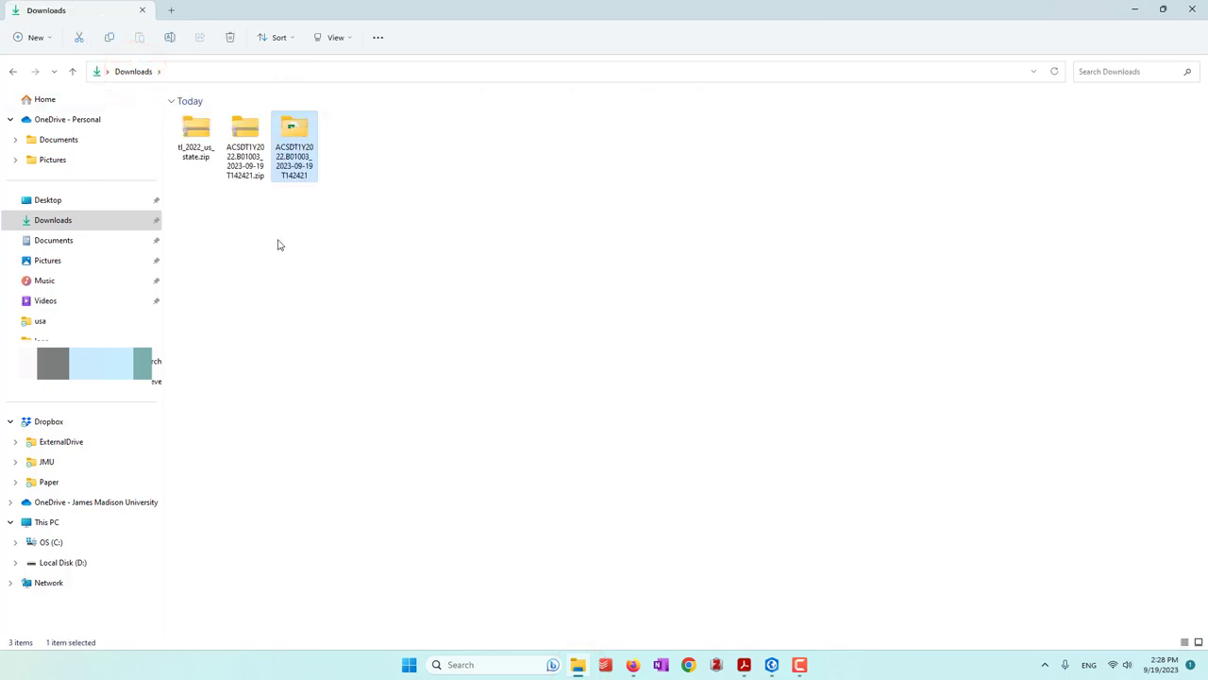
{"action": "left_click", "coordinate": [273, 273]}
{"action": "left_click", "coordinate": [197, 155]}
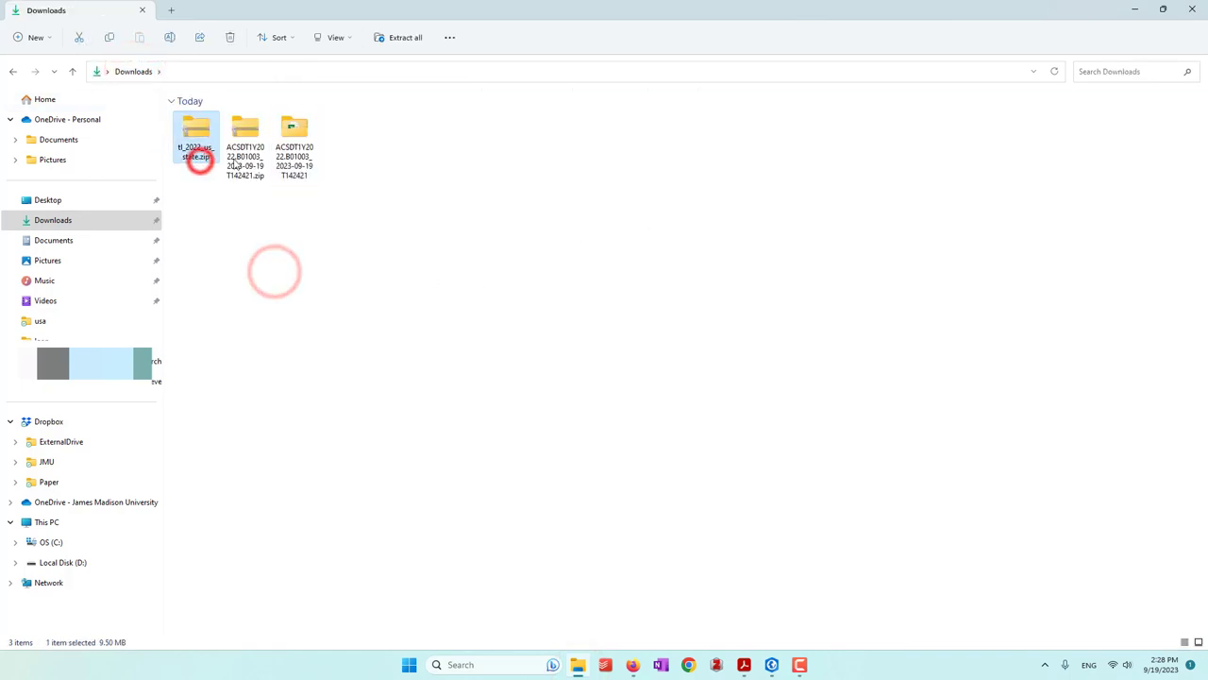
{"action": "right_click", "coordinate": [197, 155]}
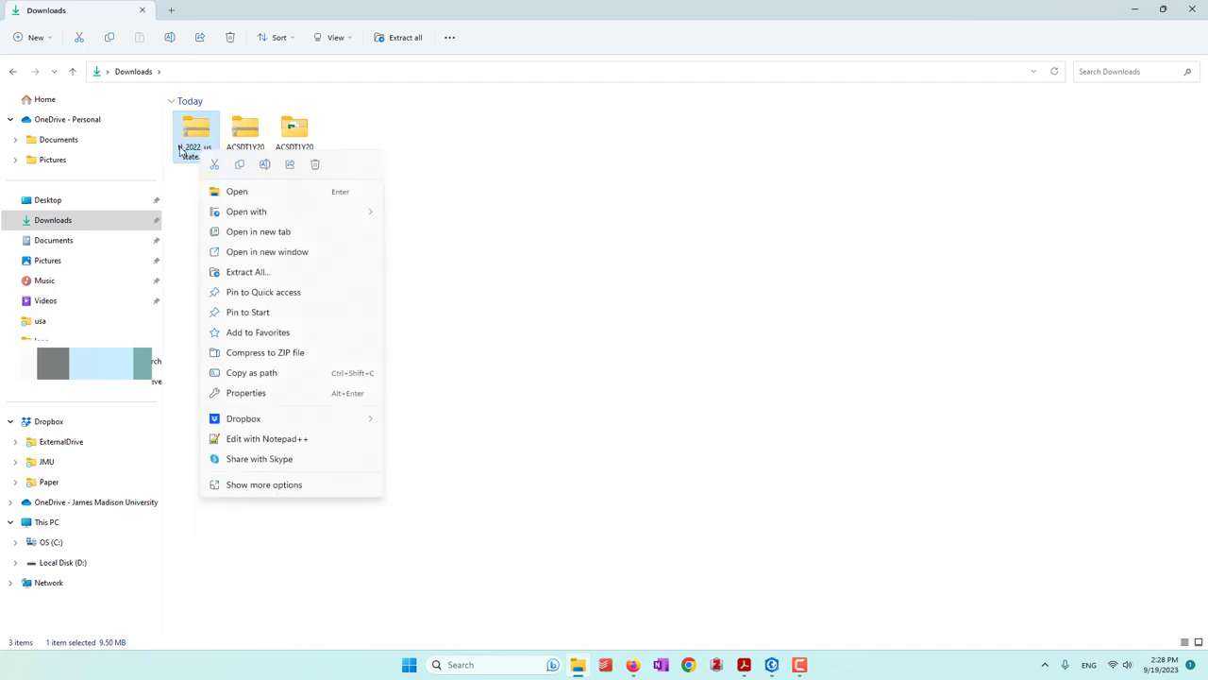
{"action": "left_click", "coordinate": [248, 272]}
{"action": "left_click", "coordinate": [717, 453]}
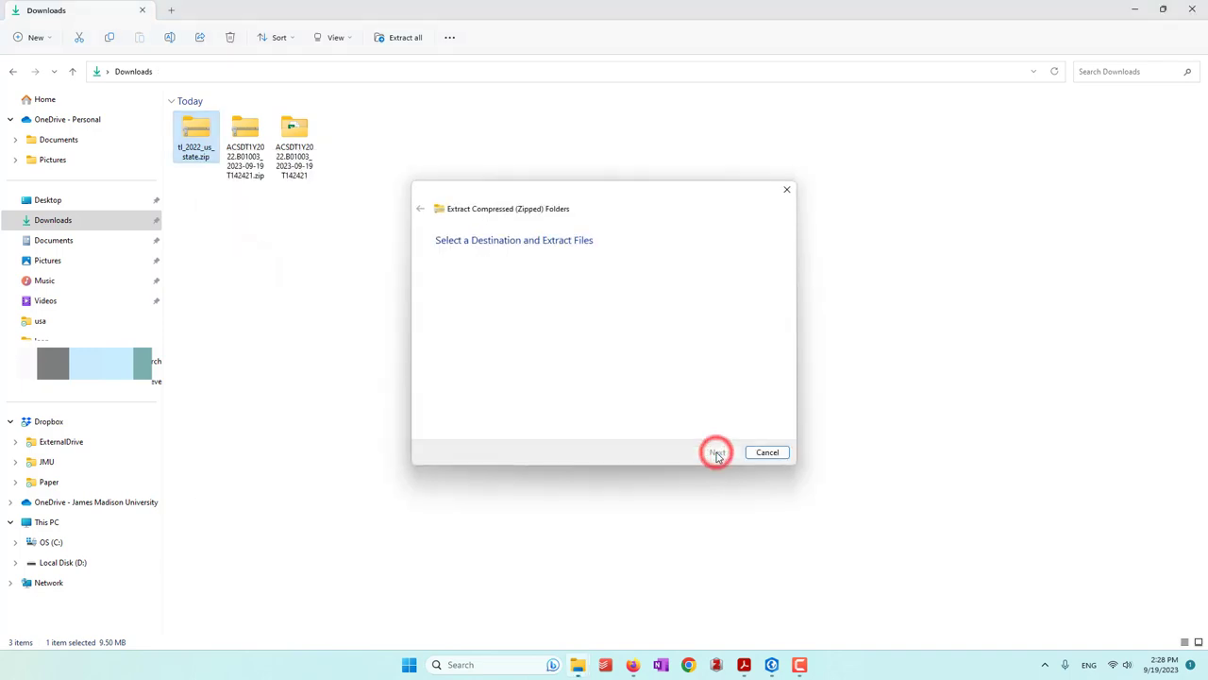
{"action": "left_click", "coordinate": [506, 347]}
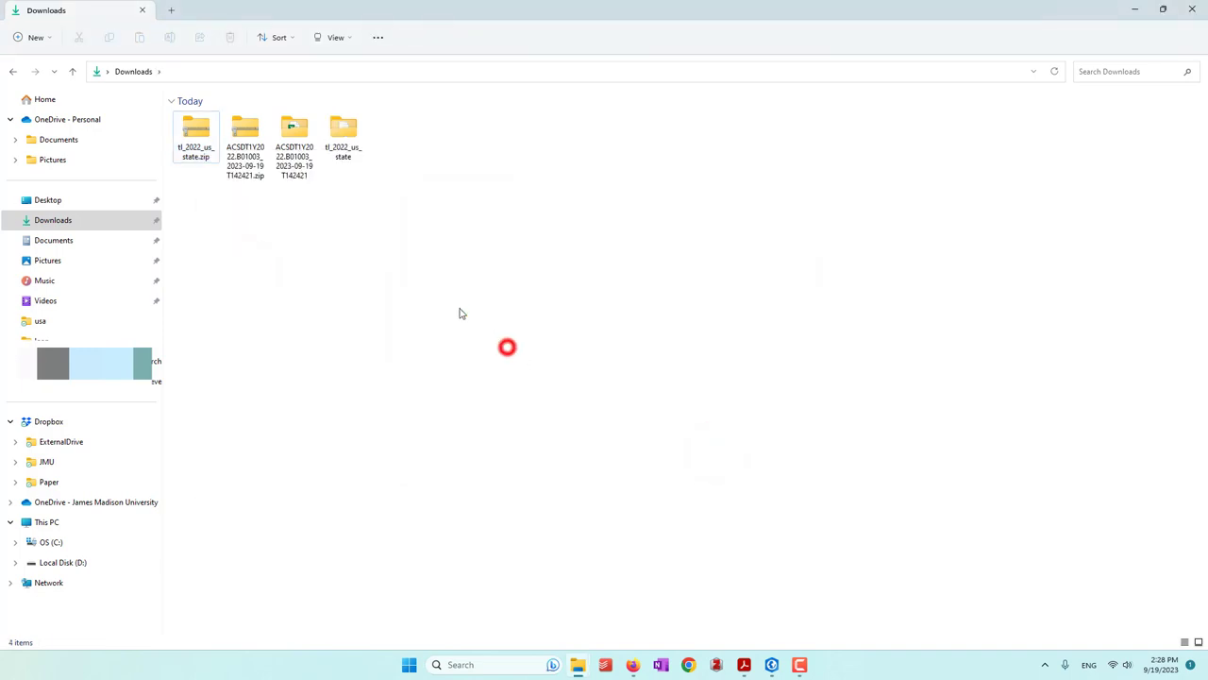
Open the extracted tl_2022_us_state folder holding the .shp, .dbf, .shx and .prj files
{"action": "left_click", "coordinate": [340, 147]}
{"action": "double_click", "coordinate": [340, 146]}
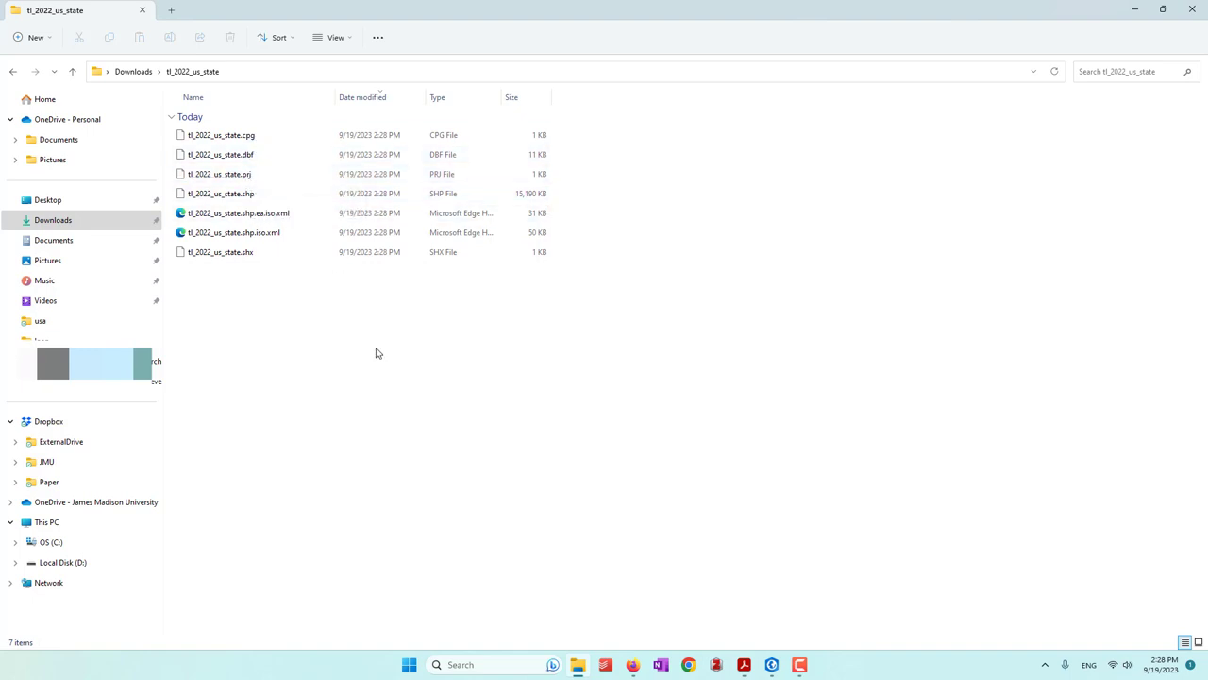
{"action": "left_click", "coordinate": [563, 416]}
{"action": "left_click", "coordinate": [791, 388]}
In ArcGIS Pro, start a new Map project named lab5
{"action": "left_click", "coordinate": [772, 664]}
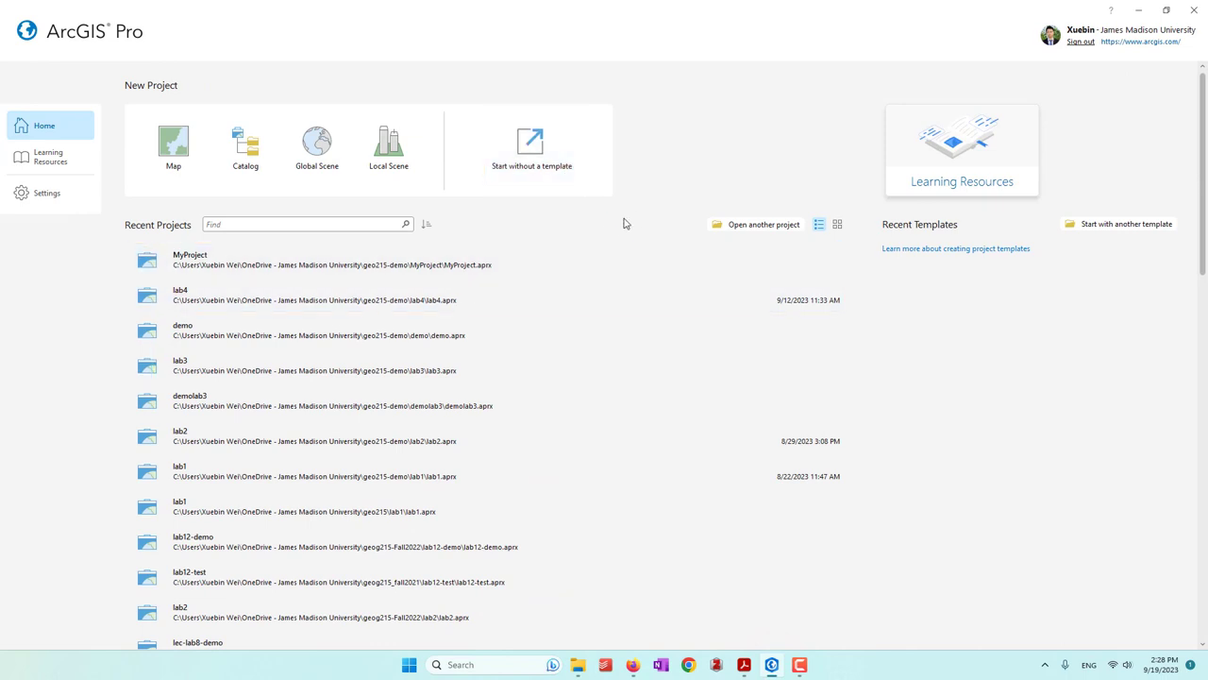
{"action": "left_click", "coordinate": [173, 146]}
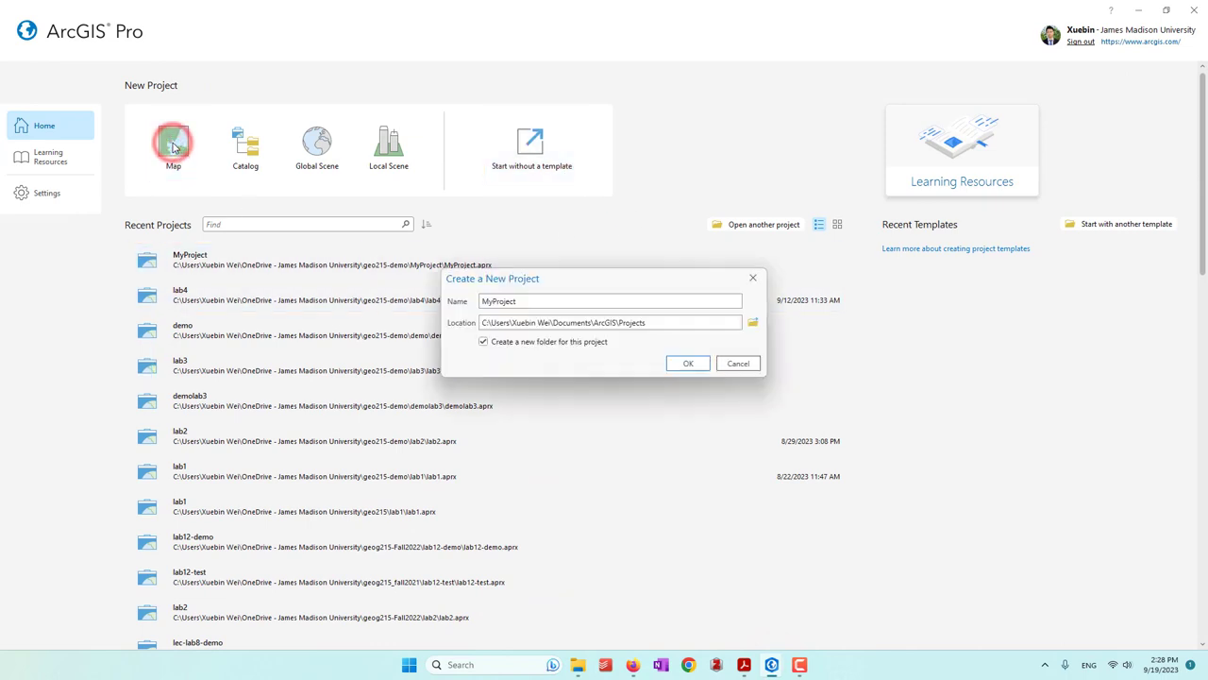
{"action": "double_click", "coordinate": [541, 301]}
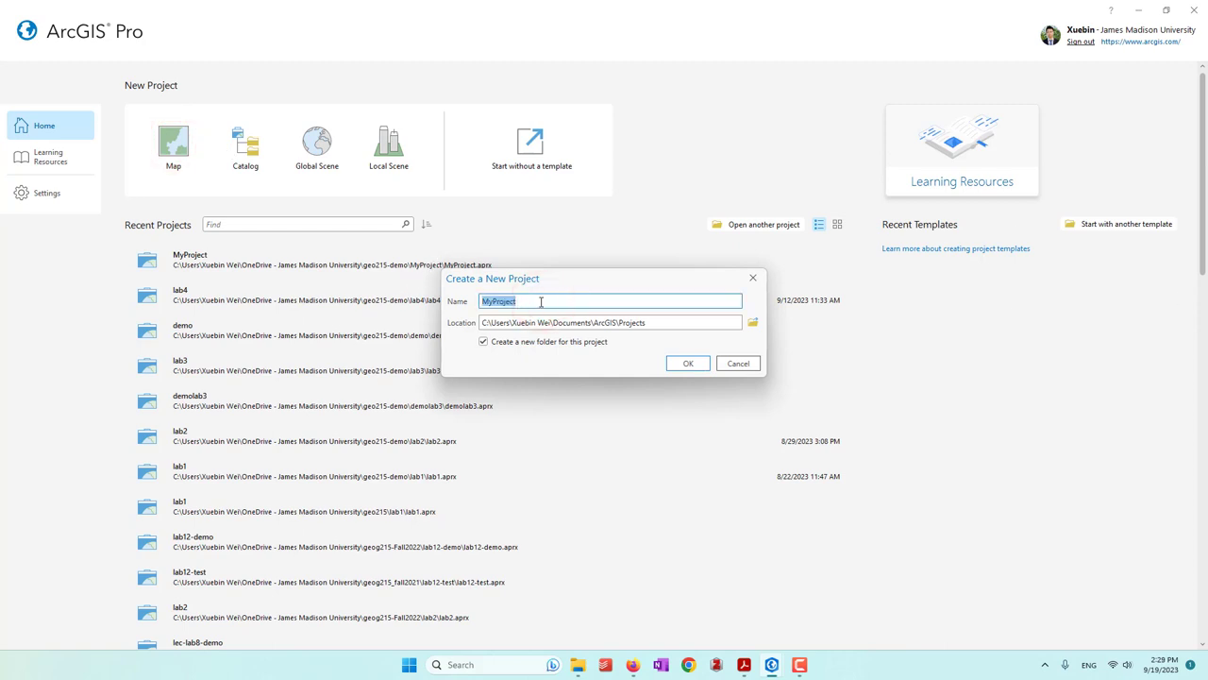
{"action": "type", "text": "lab5"}
Set the project location to OneDrive > geo215-demo and create the lab5 project
{"action": "left_click", "coordinate": [753, 323]}
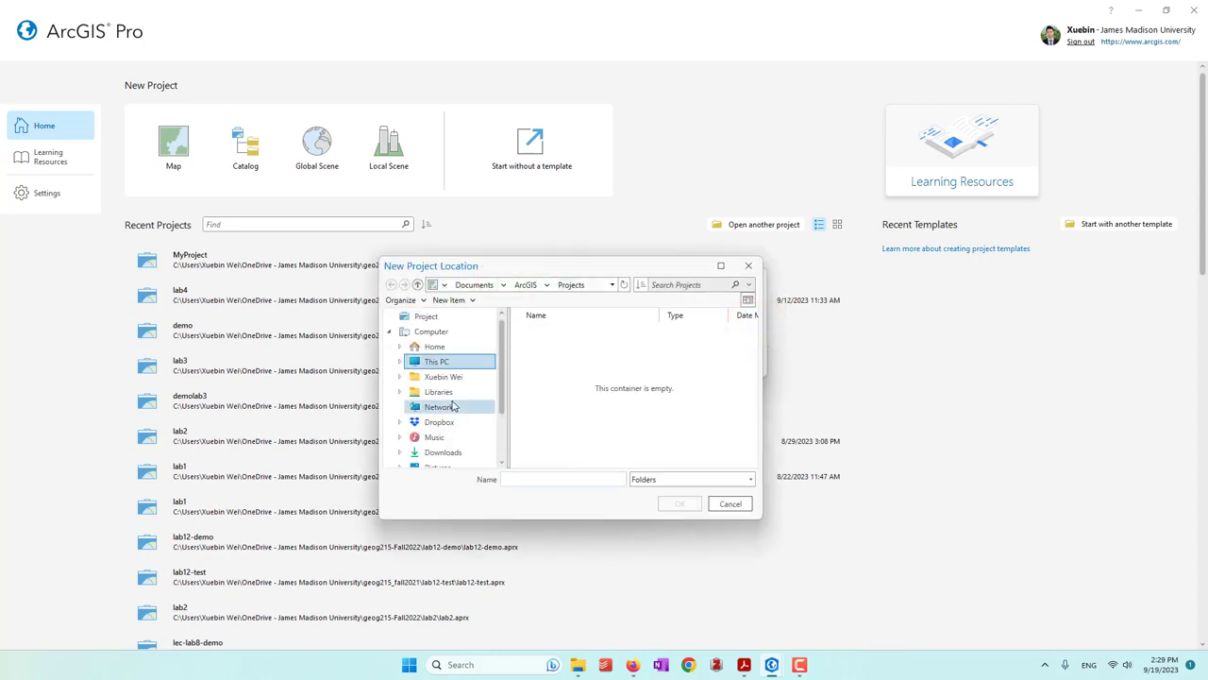
{"action": "scroll", "coordinate": [453, 420], "scroll_direction": "down", "scroll_amount": 3}
{"action": "scroll", "coordinate": [455, 416], "scroll_direction": "up", "scroll_amount": 3}
{"action": "left_click", "coordinate": [445, 378]}
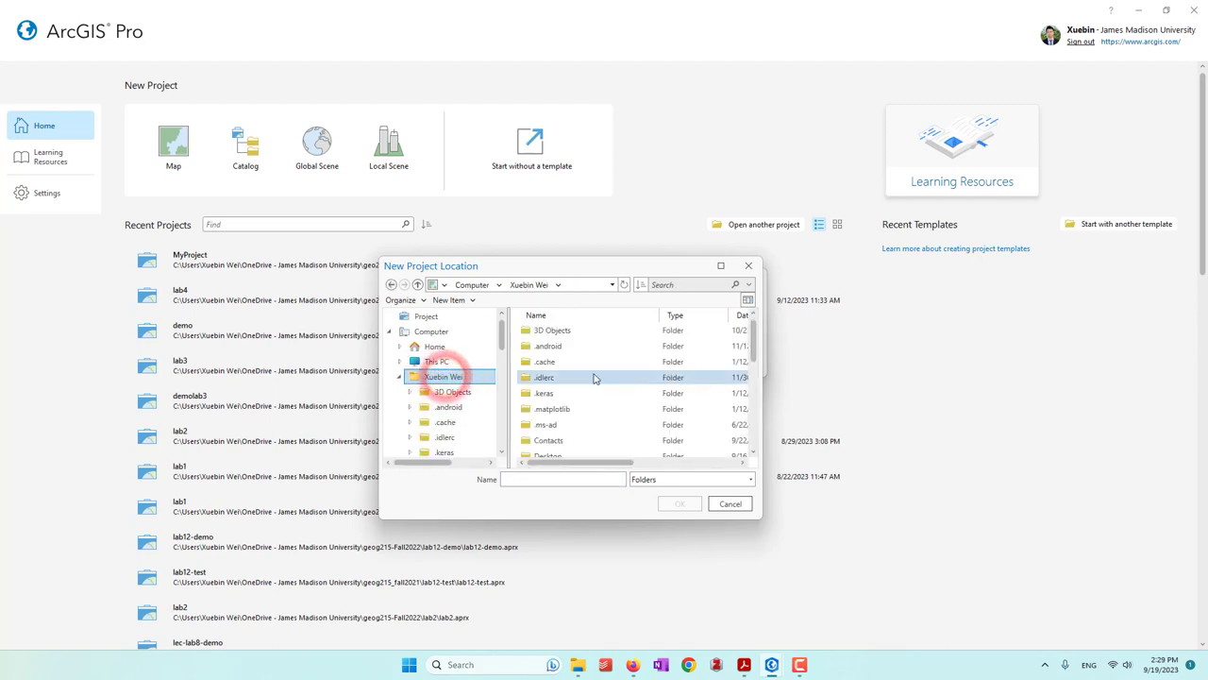
{"action": "scroll", "coordinate": [595, 377], "scroll_direction": "down", "scroll_amount": 4}
{"action": "scroll", "coordinate": [595, 377], "scroll_direction": "down", "scroll_amount": 2}
{"action": "double_click", "coordinate": [594, 346]}
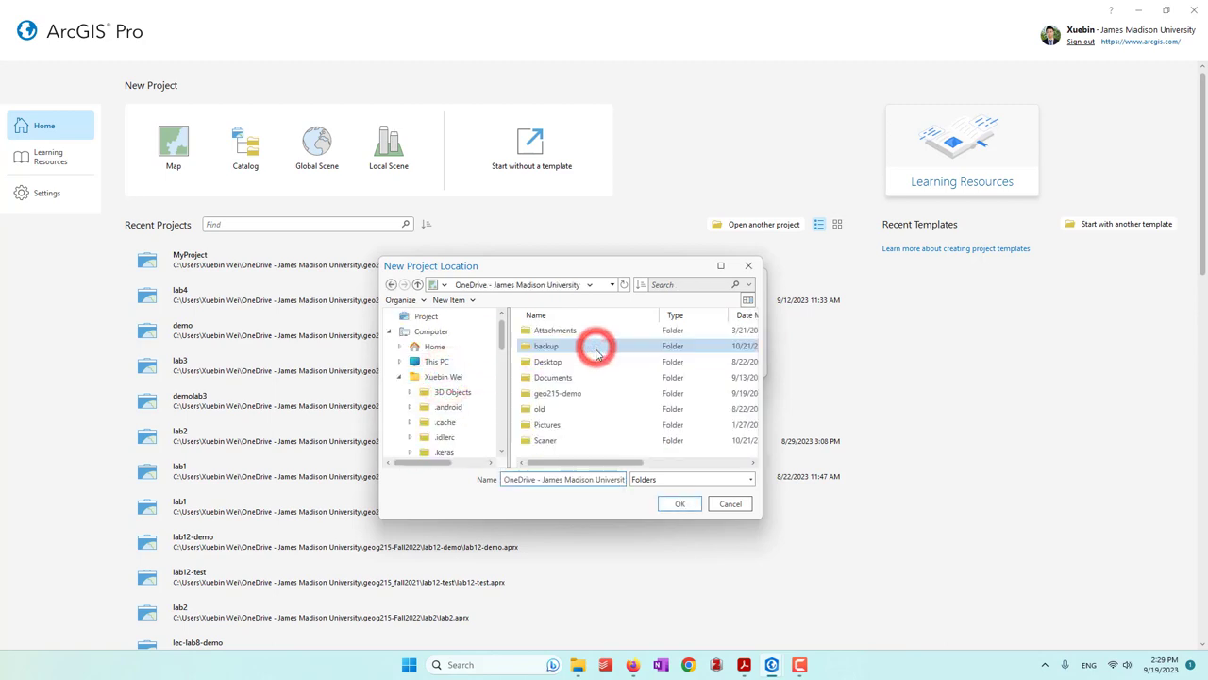
{"action": "left_click", "coordinate": [592, 395]}
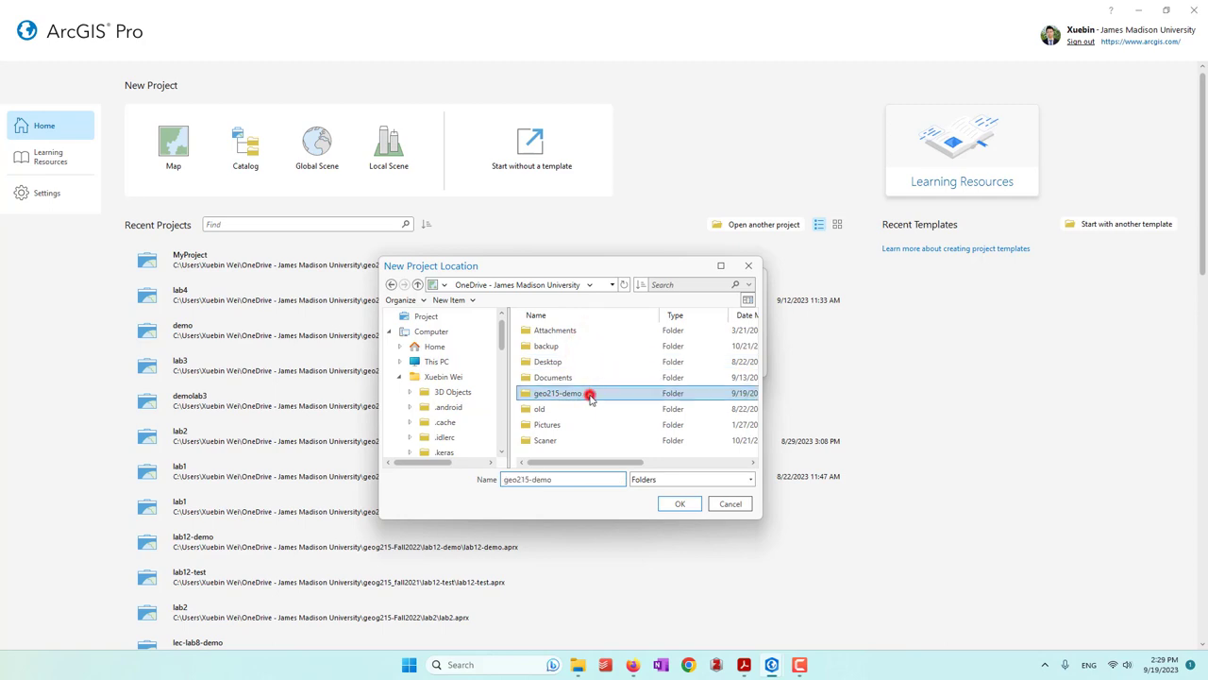
{"action": "left_click", "coordinate": [680, 505]}
{"action": "left_click", "coordinate": [695, 362]}
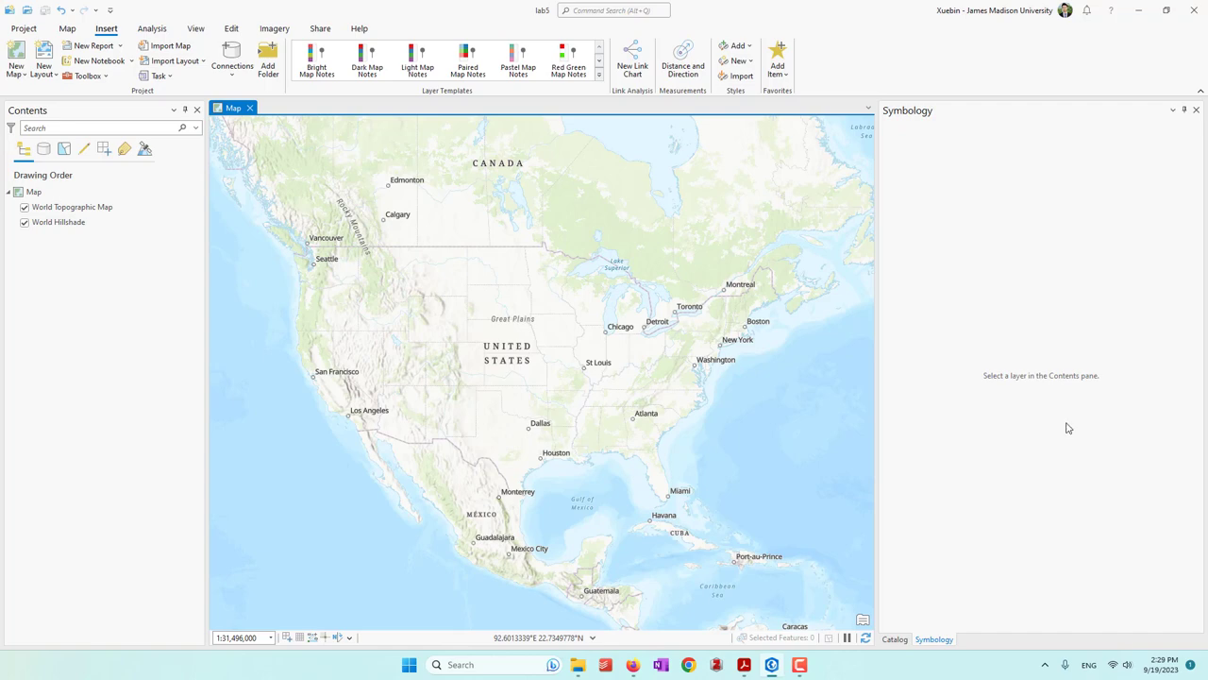
Browse Catalog to Downloads > tl_2022_us_state and add tl_2022_us_state.shp to the map
{"action": "left_click", "coordinate": [894, 639]}
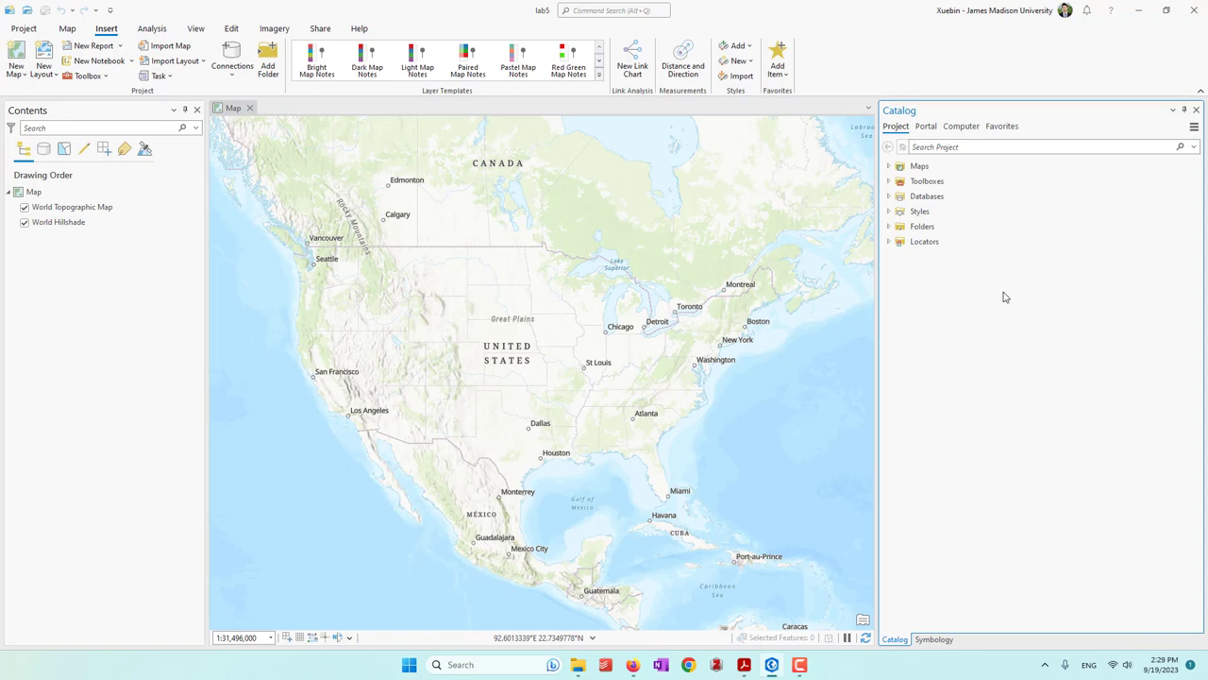
{"action": "left_click", "coordinate": [955, 129]}
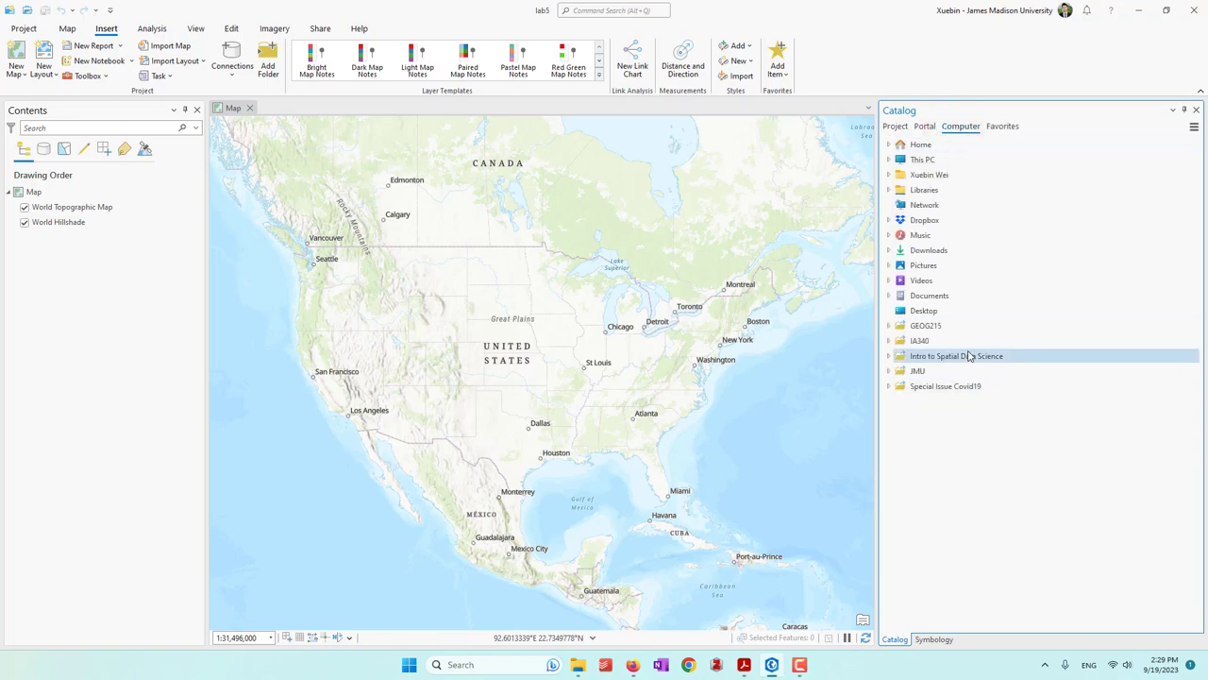
{"action": "left_click", "coordinate": [888, 176]}
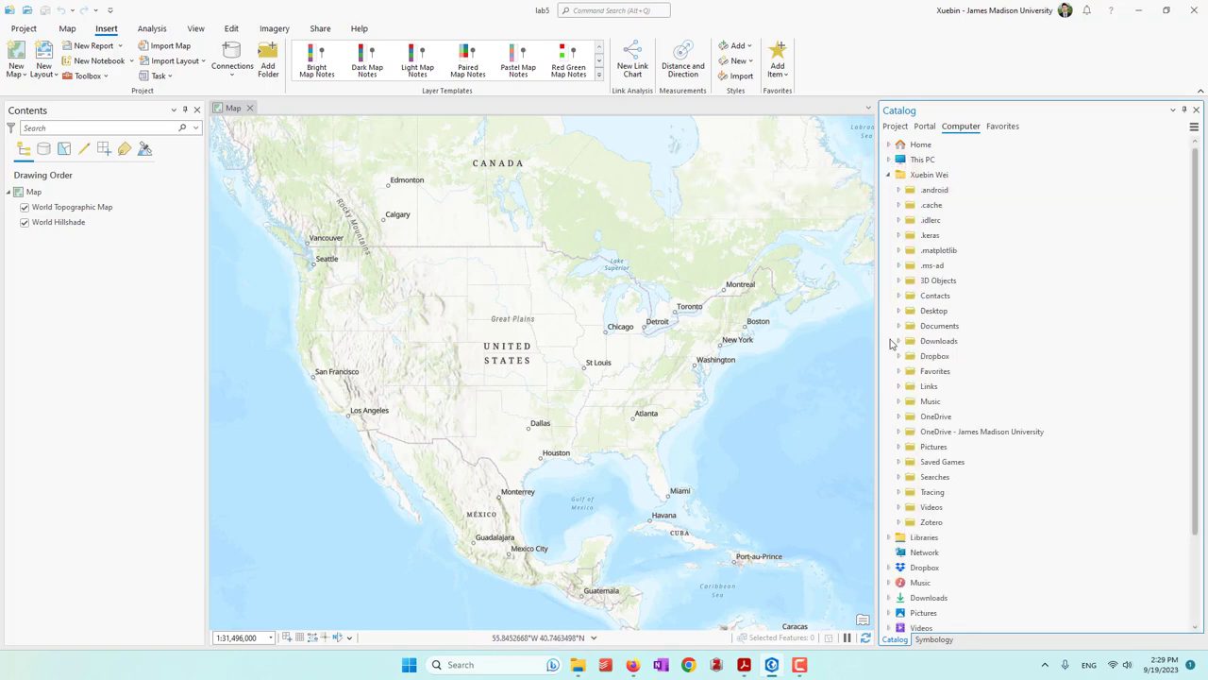
{"action": "left_click", "coordinate": [898, 341]}
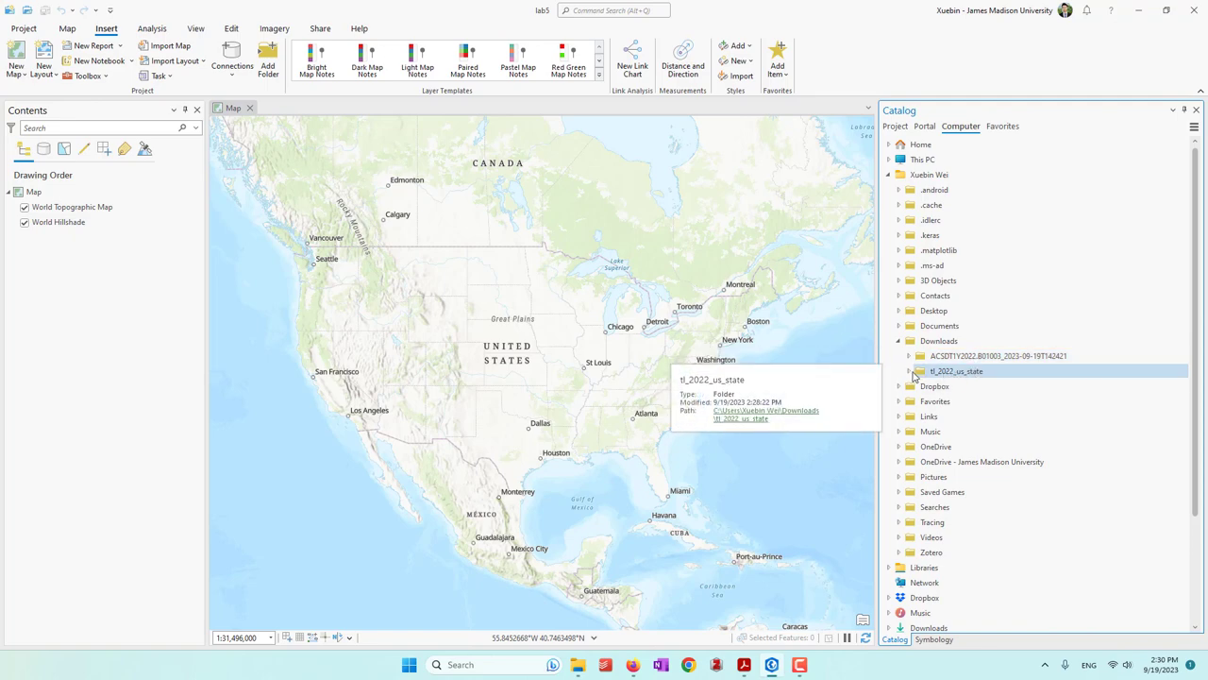
{"action": "left_click", "coordinate": [910, 373]}
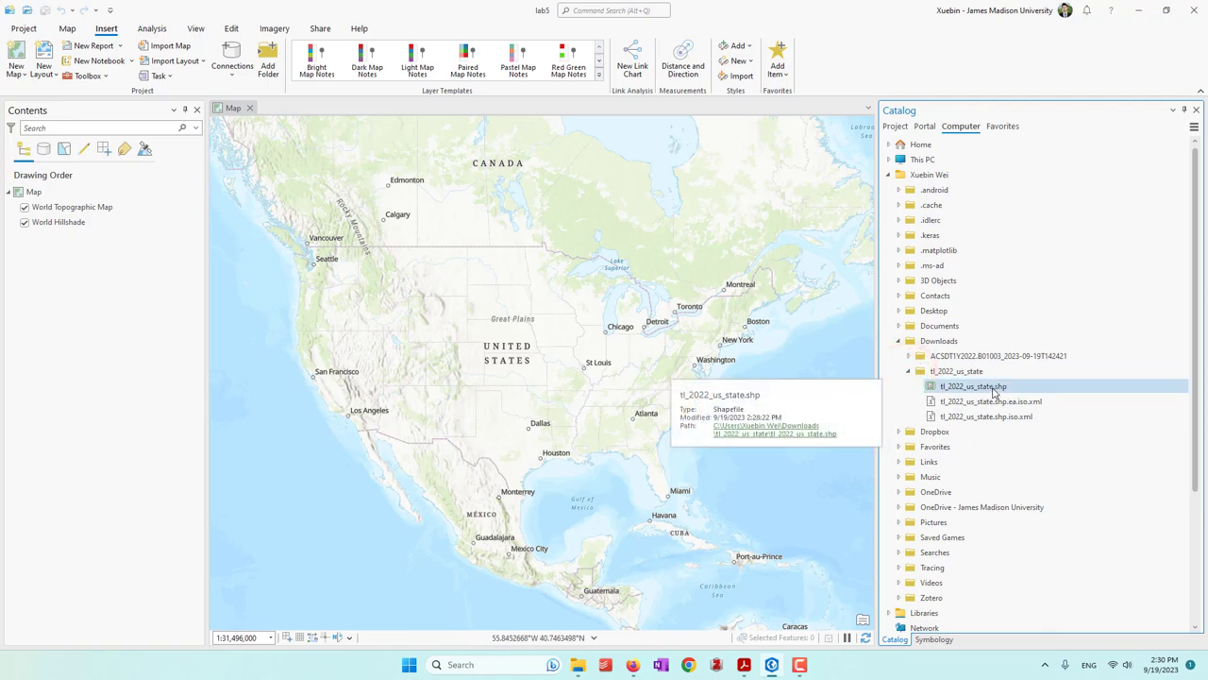
{"action": "left_click_drag", "start_coordinate": [989, 388], "coordinate": [606, 348]}
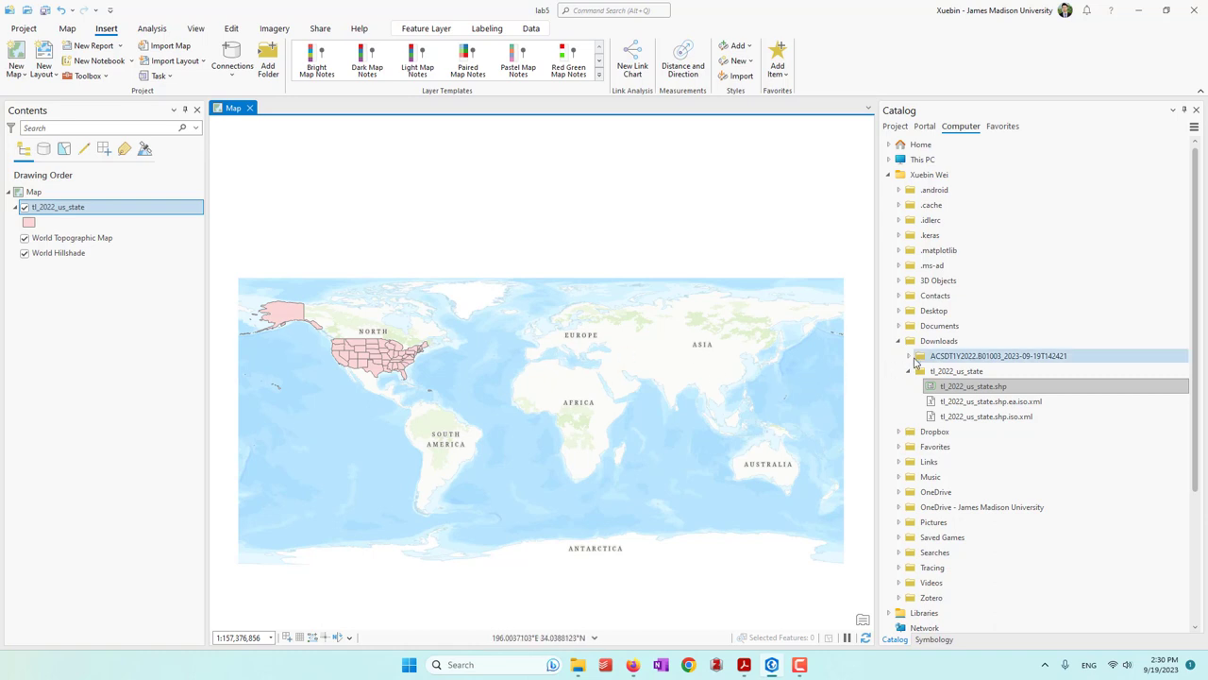
Add pop.csv from the ACSDT1Y2022 folder to Contents as a standalone table
{"action": "left_click", "coordinate": [909, 356]}
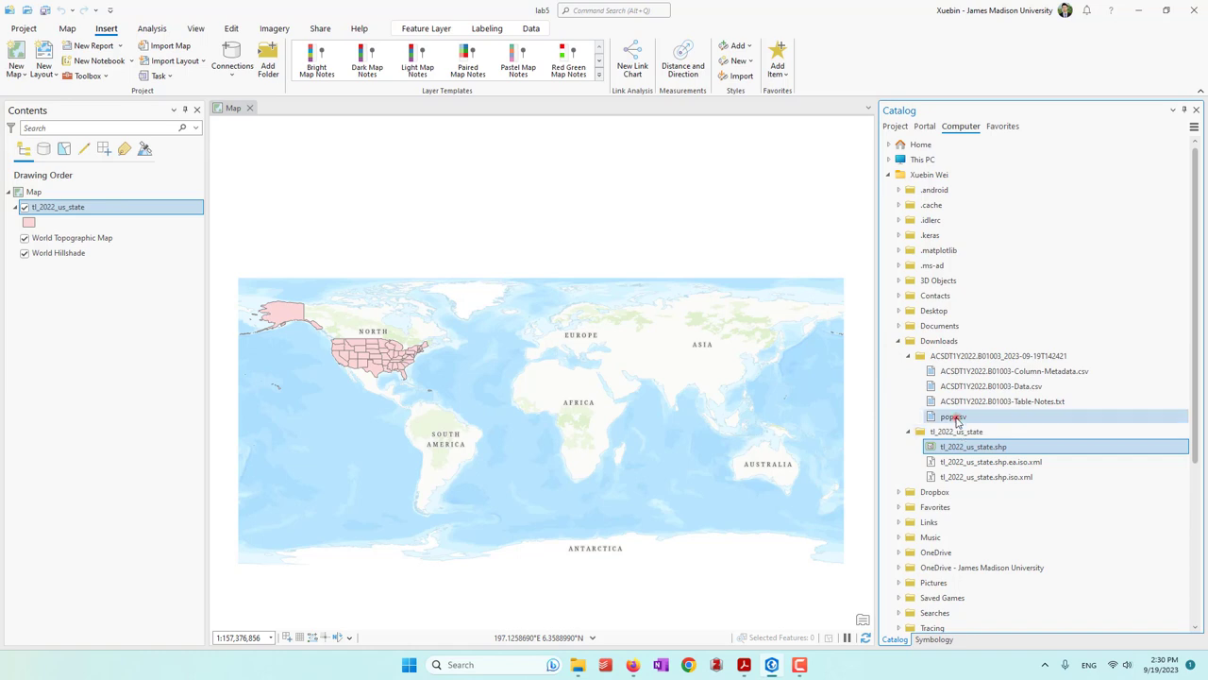
{"action": "left_click", "coordinate": [953, 419]}
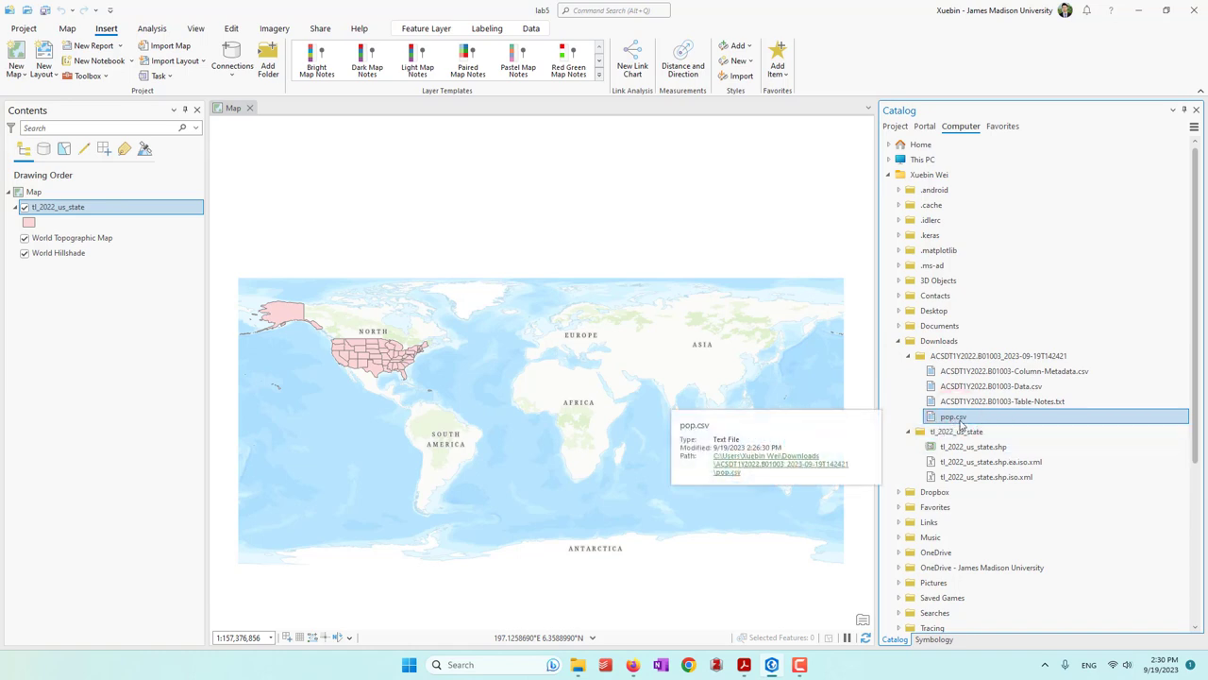
{"action": "left_click_drag", "start_coordinate": [958, 420], "coordinate": [139, 354]}
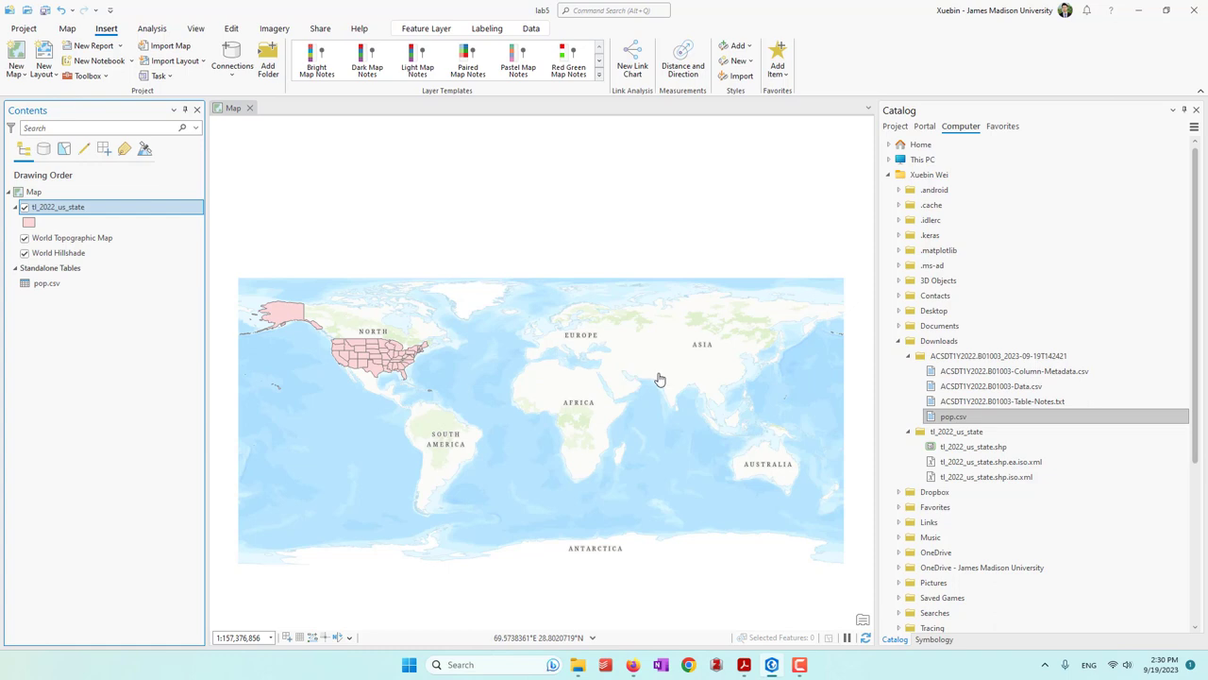
{"action": "scroll", "coordinate": [238, 304], "scroll_direction": "up", "scroll_amount": 2}
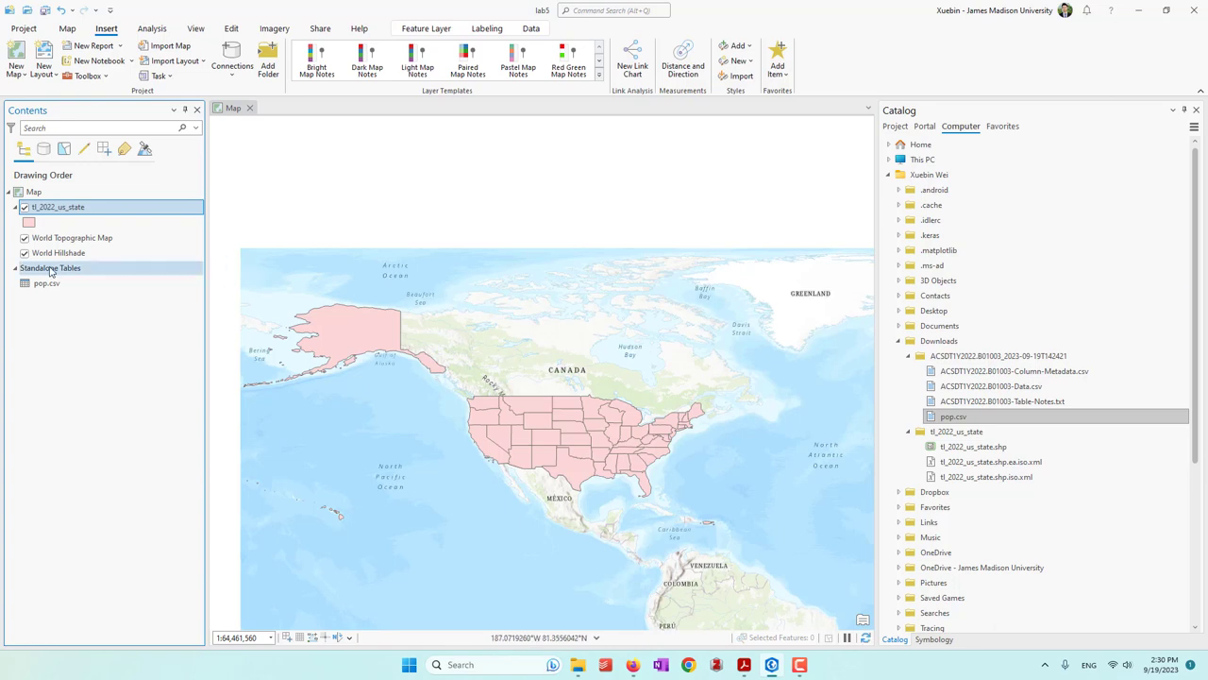
Open the tl_2022_us_state attribute table, inspect its GEOID and NAME columns, then select pop.csv
{"action": "right_click", "coordinate": [57, 210]}
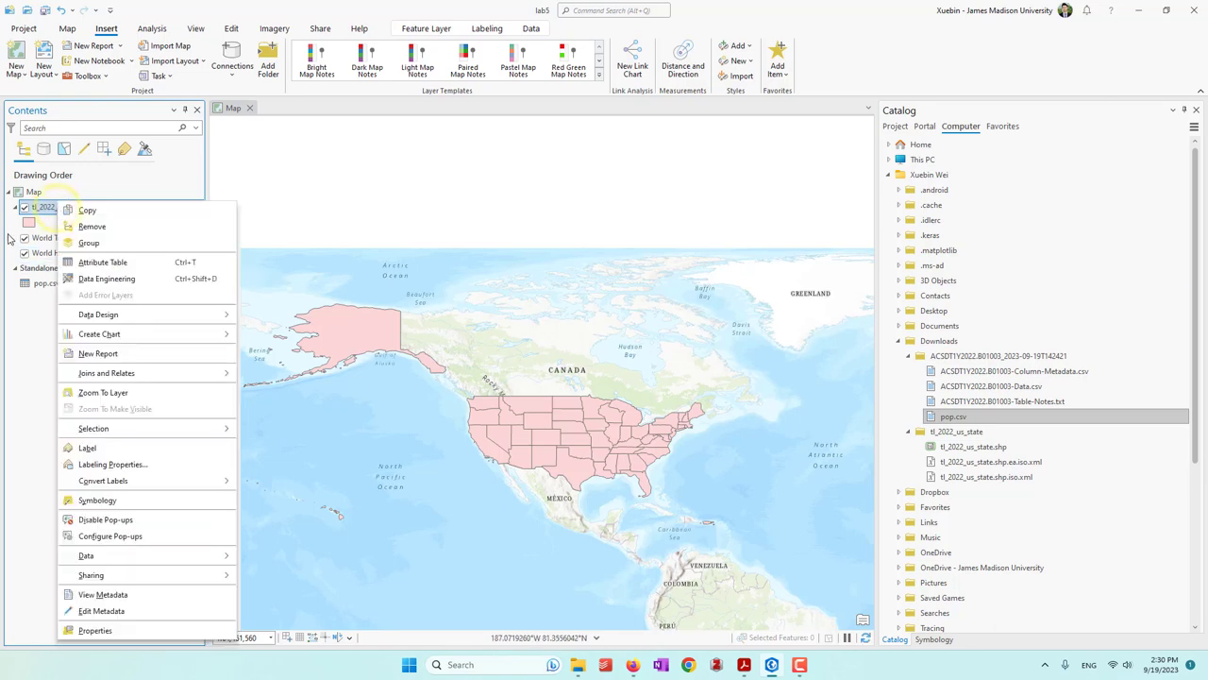
{"action": "left_click", "coordinate": [119, 264]}
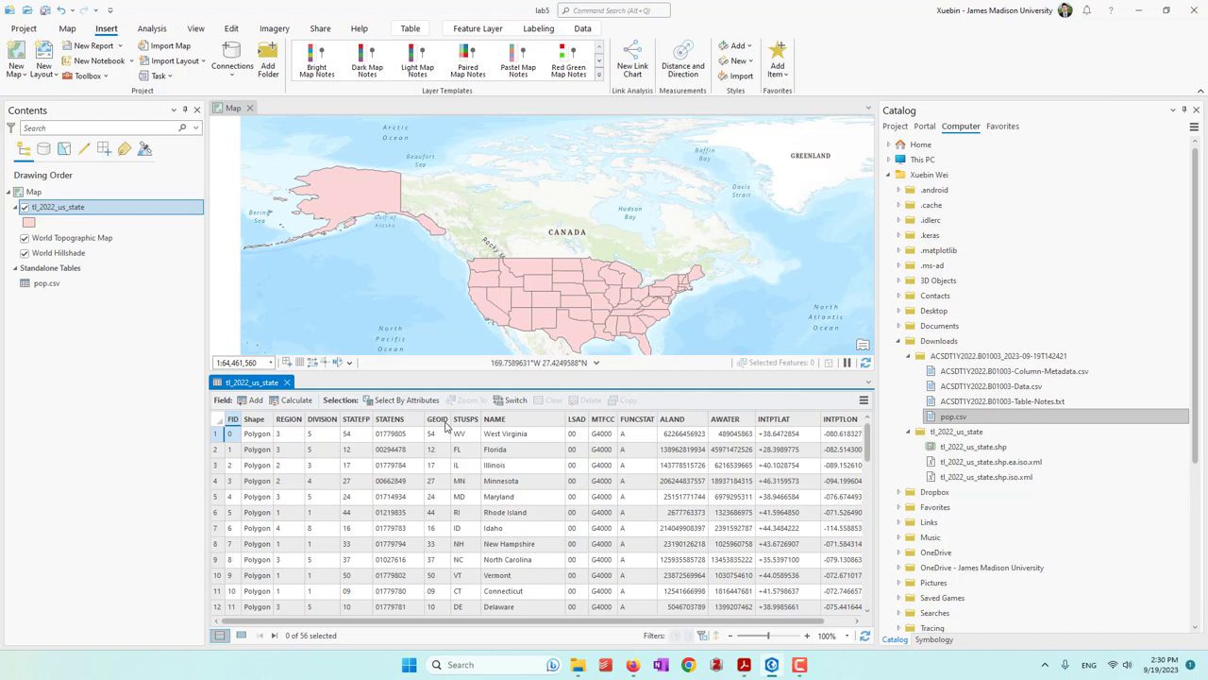
{"action": "left_click", "coordinate": [437, 419]}
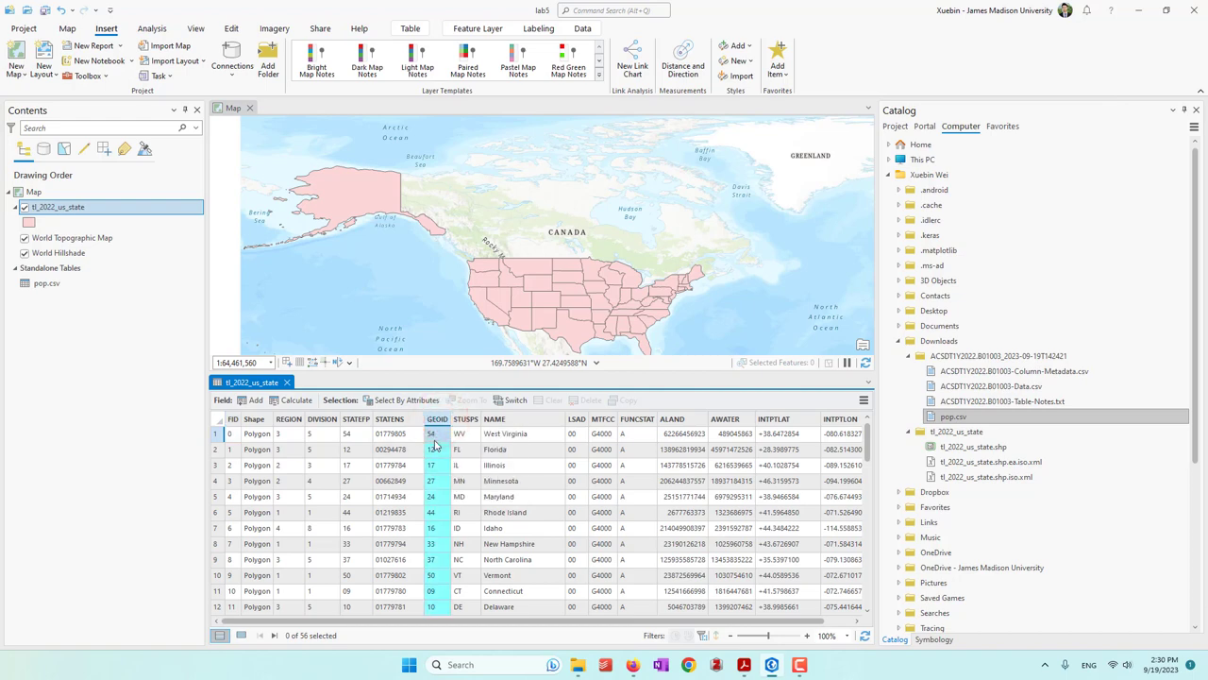
{"action": "left_click", "coordinate": [505, 623]}
{"action": "left_click_drag", "start_coordinate": [523, 629], "coordinate": [527, 624]}
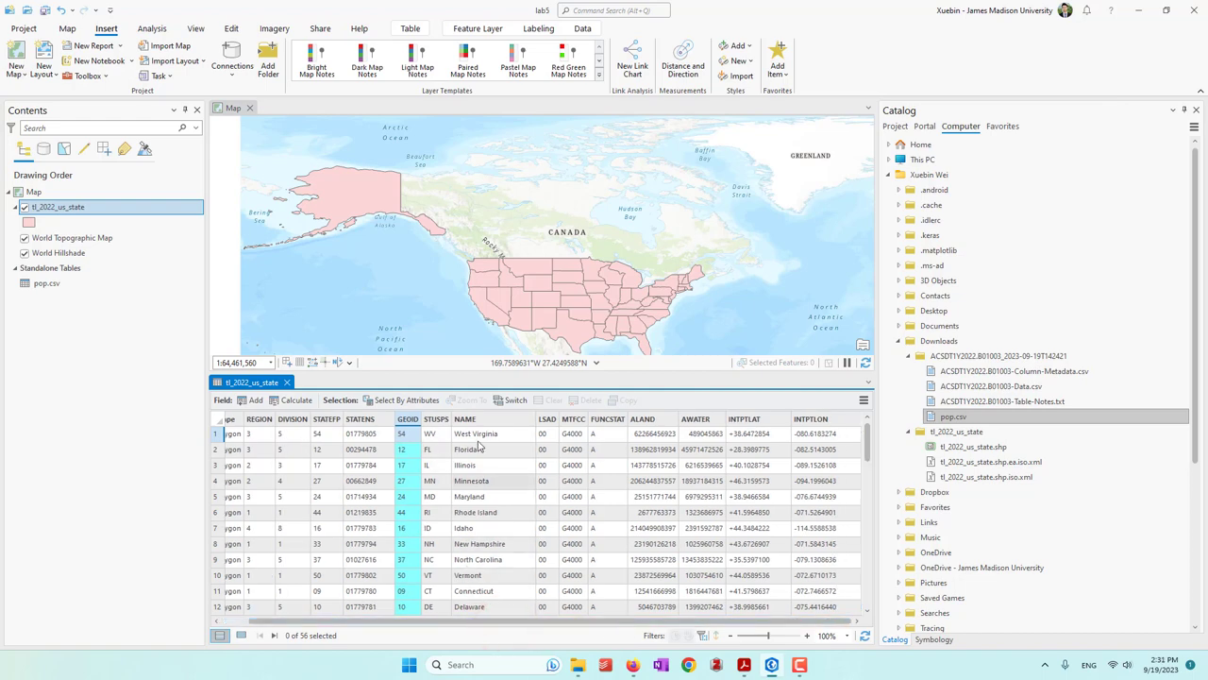
{"action": "left_click", "coordinate": [472, 420]}
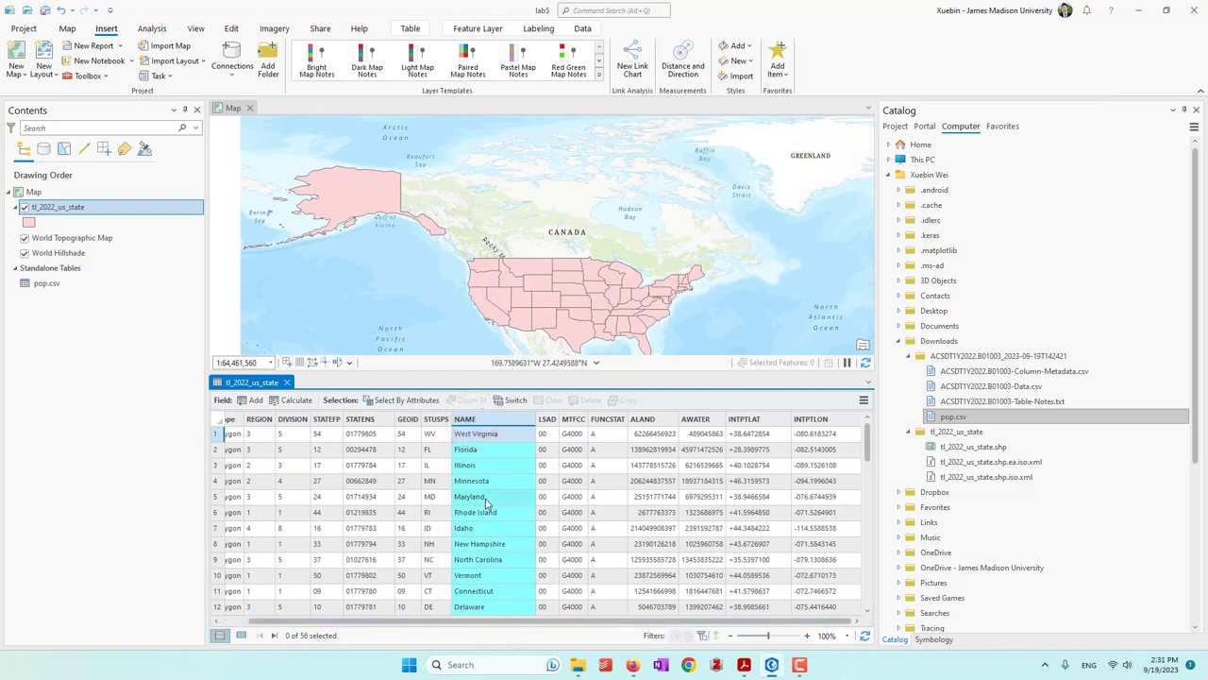
{"action": "scroll", "coordinate": [477, 536], "scroll_direction": "down", "scroll_amount": 2}
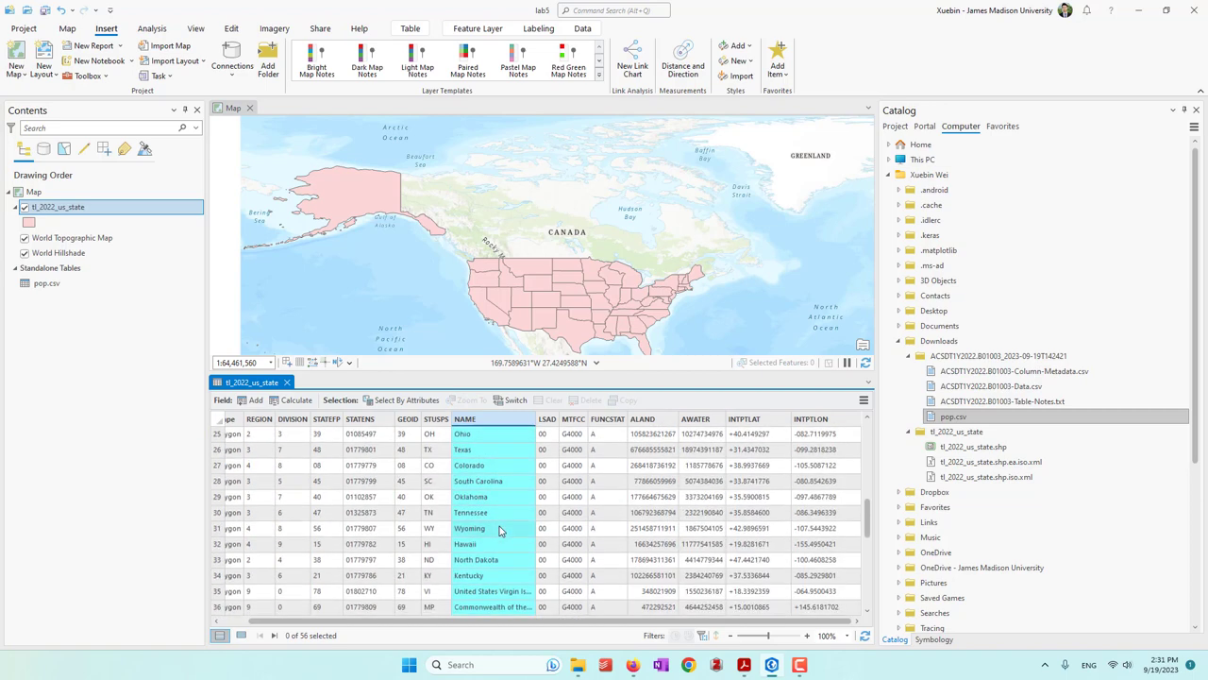
{"action": "scroll", "coordinate": [500, 531], "scroll_direction": "up", "scroll_amount": 2}
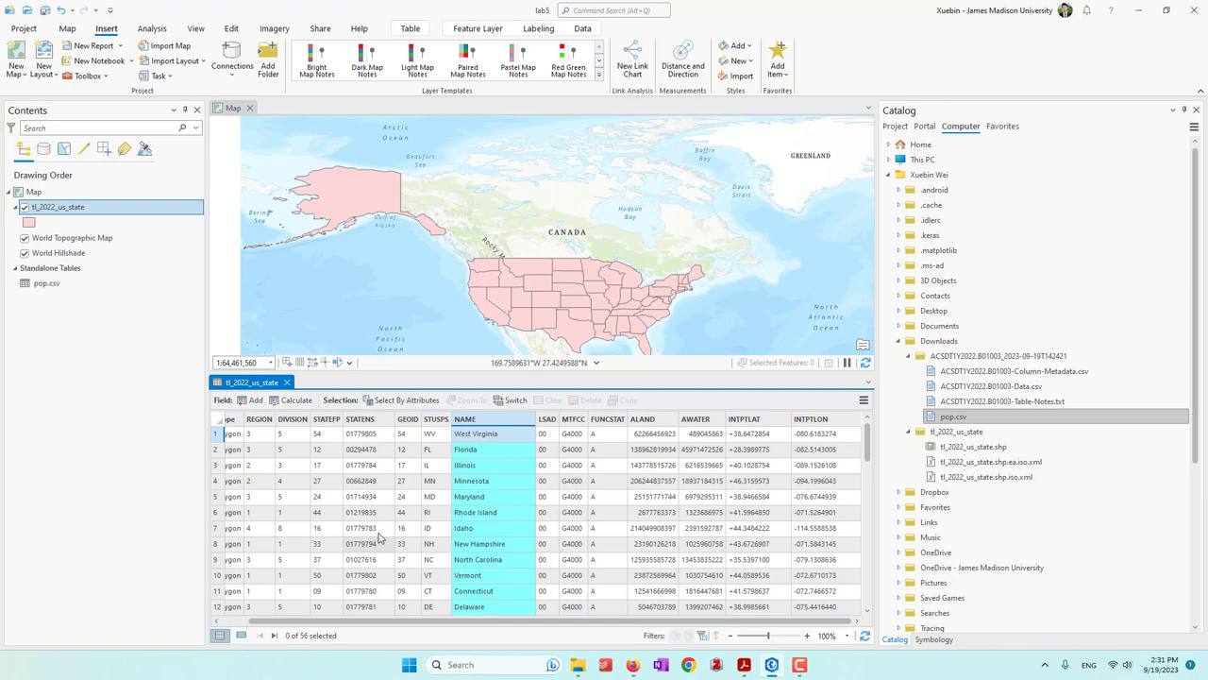
{"action": "left_click", "coordinate": [45, 284]}
Open the pop.csv table and inspect its NAME and pop fields against the states' GEOID
{"action": "right_click", "coordinate": [30, 285]}
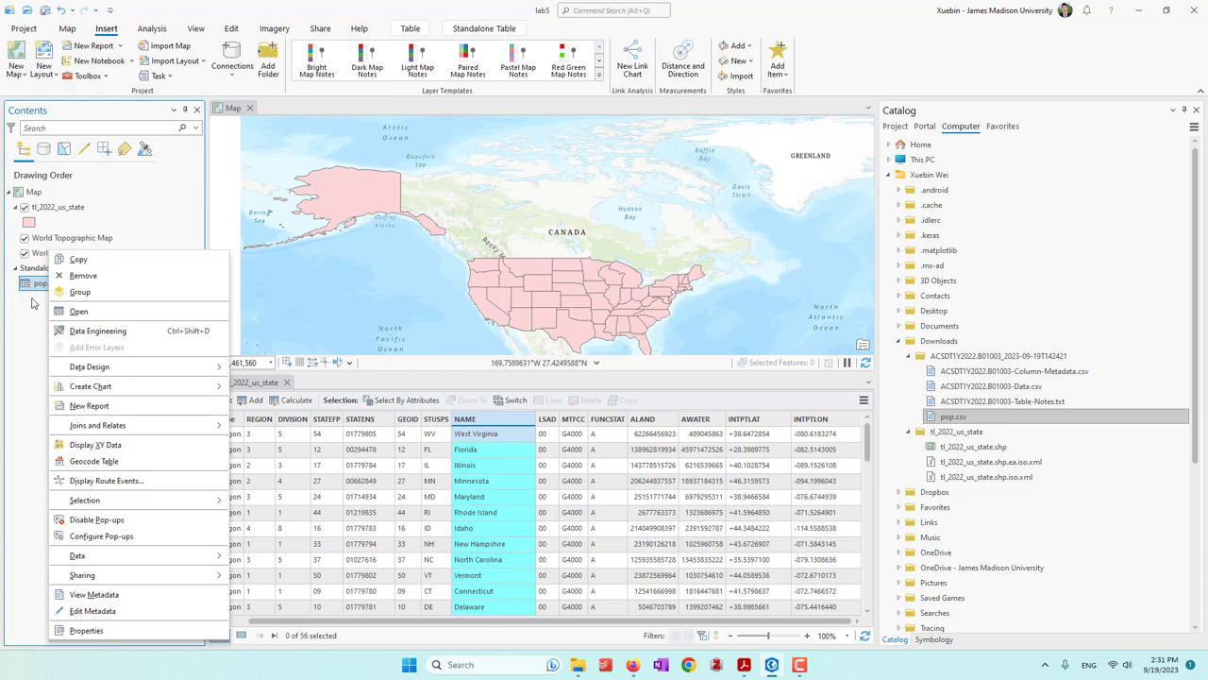
{"action": "left_click", "coordinate": [66, 311]}
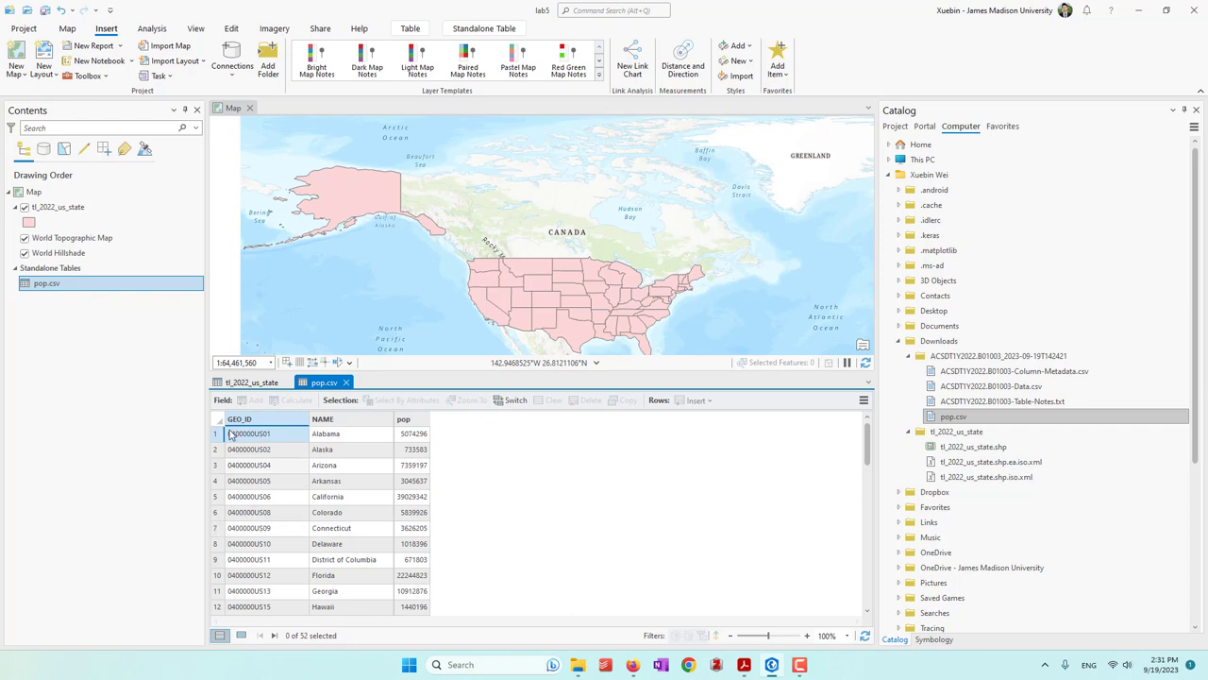
{"action": "left_click", "coordinate": [254, 383]}
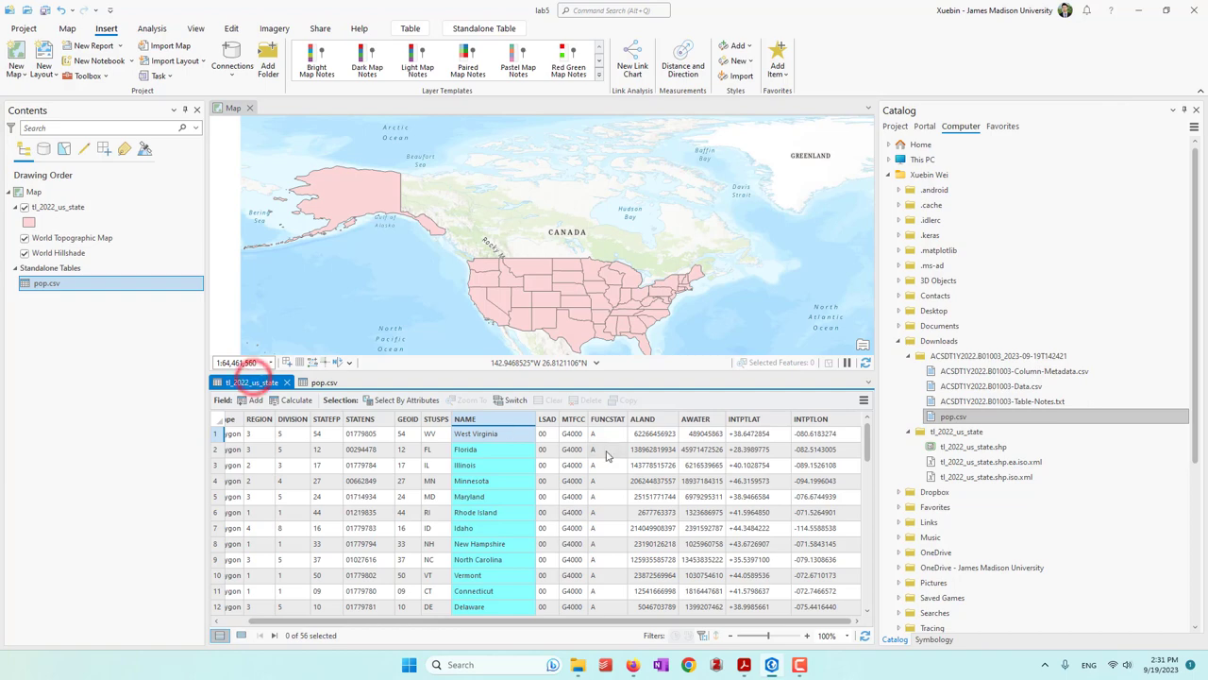
{"action": "left_click", "coordinate": [415, 420]}
{"action": "left_click", "coordinate": [324, 382]}
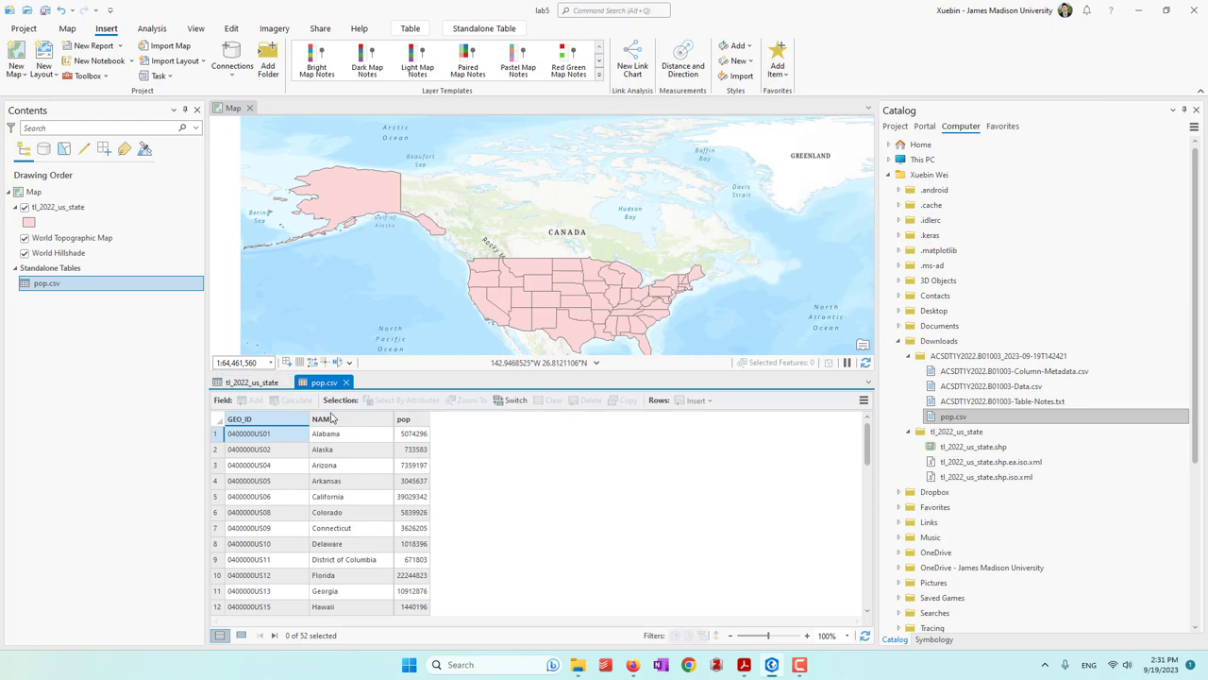
{"action": "left_click", "coordinate": [343, 419]}
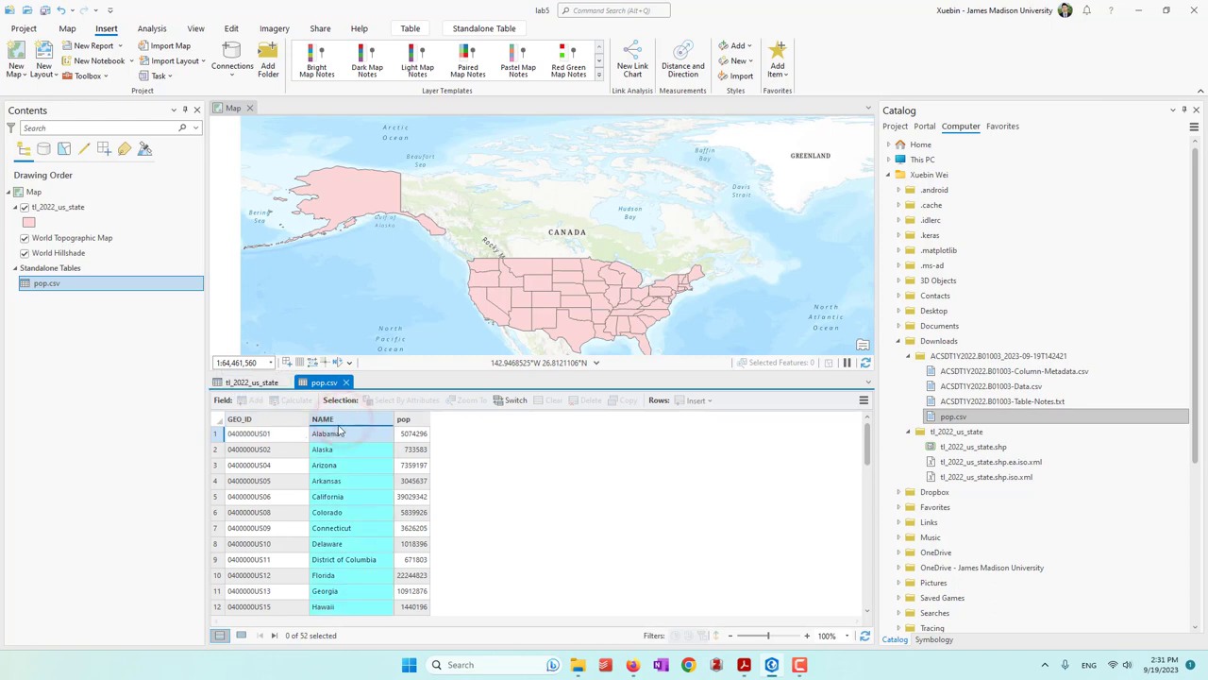
{"action": "left_click", "coordinate": [411, 419]}
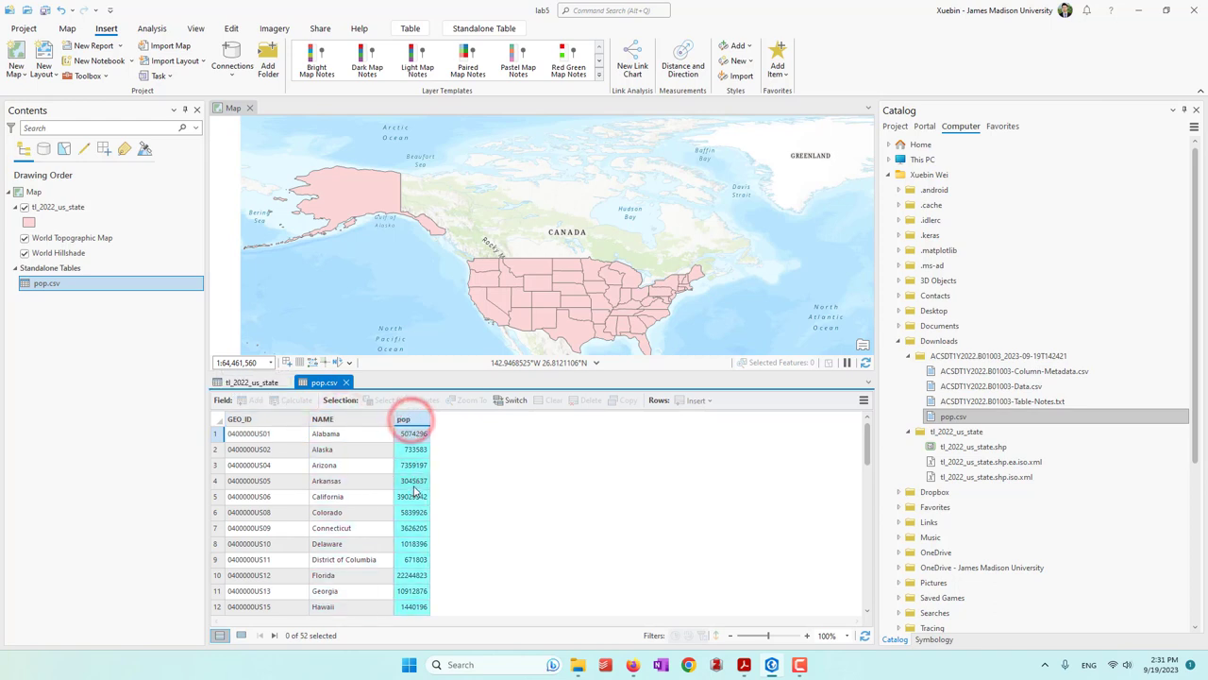
{"action": "left_click", "coordinate": [342, 419]}
Compare the states' name field with pop.csv's NAME and GEO_ID, then select the state layer
{"action": "left_click", "coordinate": [241, 381]}
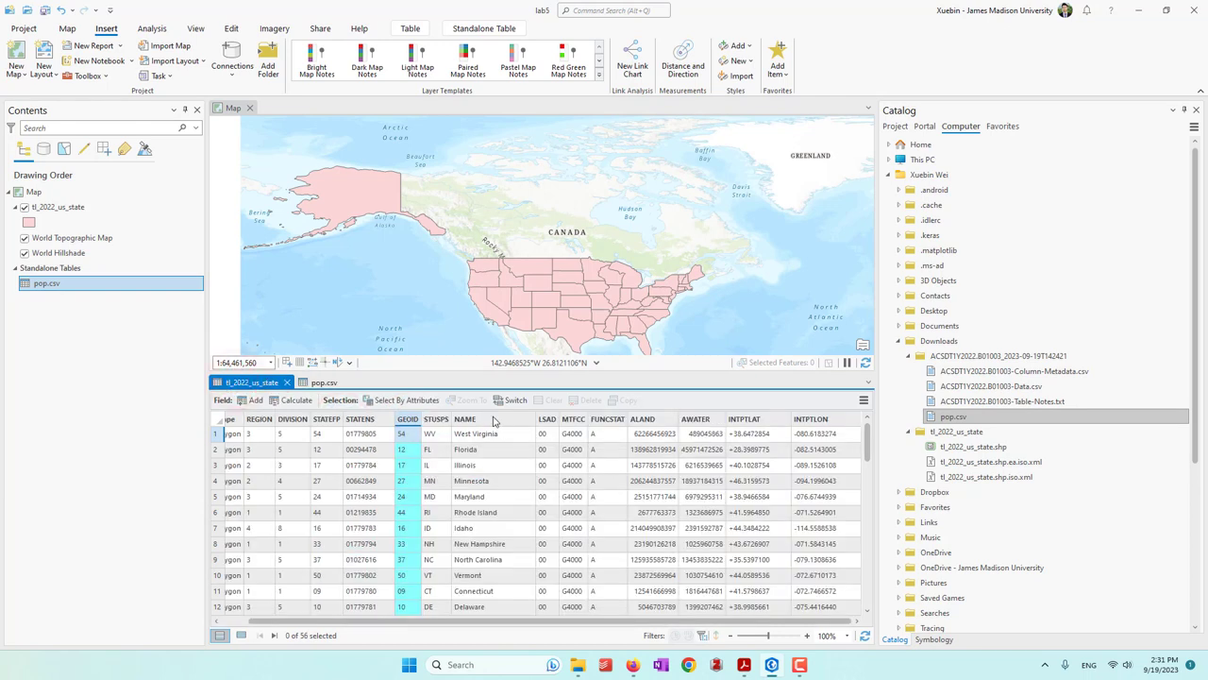
{"action": "left_click", "coordinate": [492, 419]}
{"action": "left_click", "coordinate": [324, 381]}
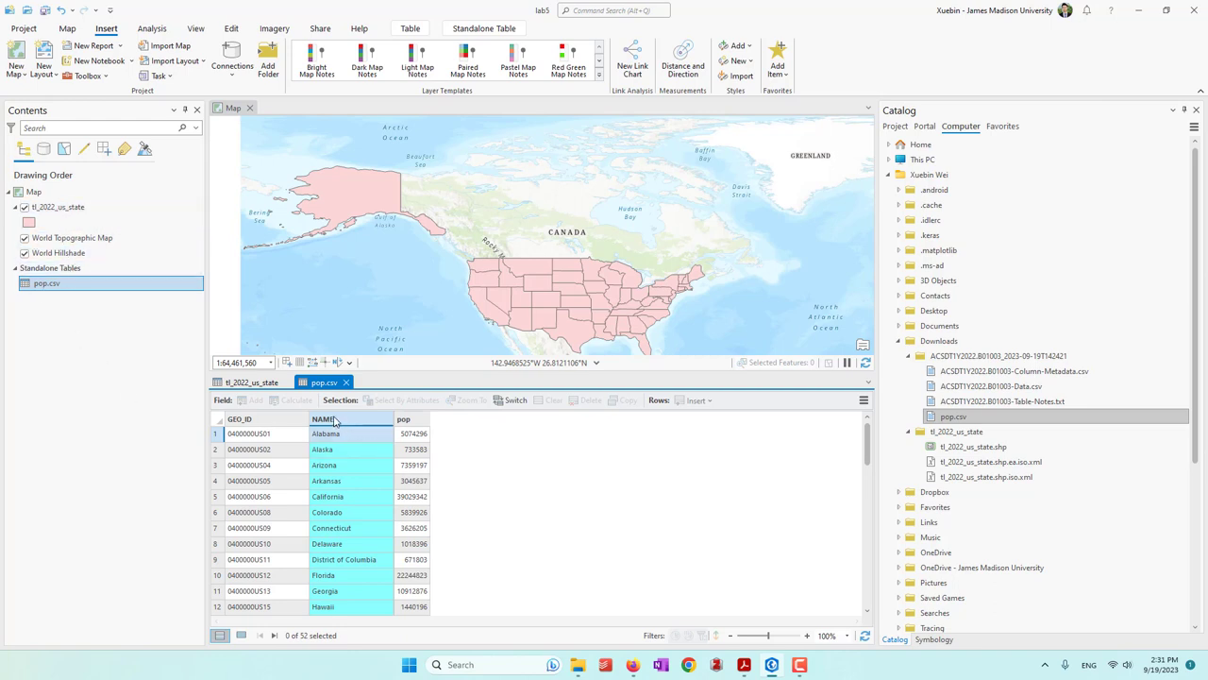
{"action": "left_click", "coordinate": [333, 418]}
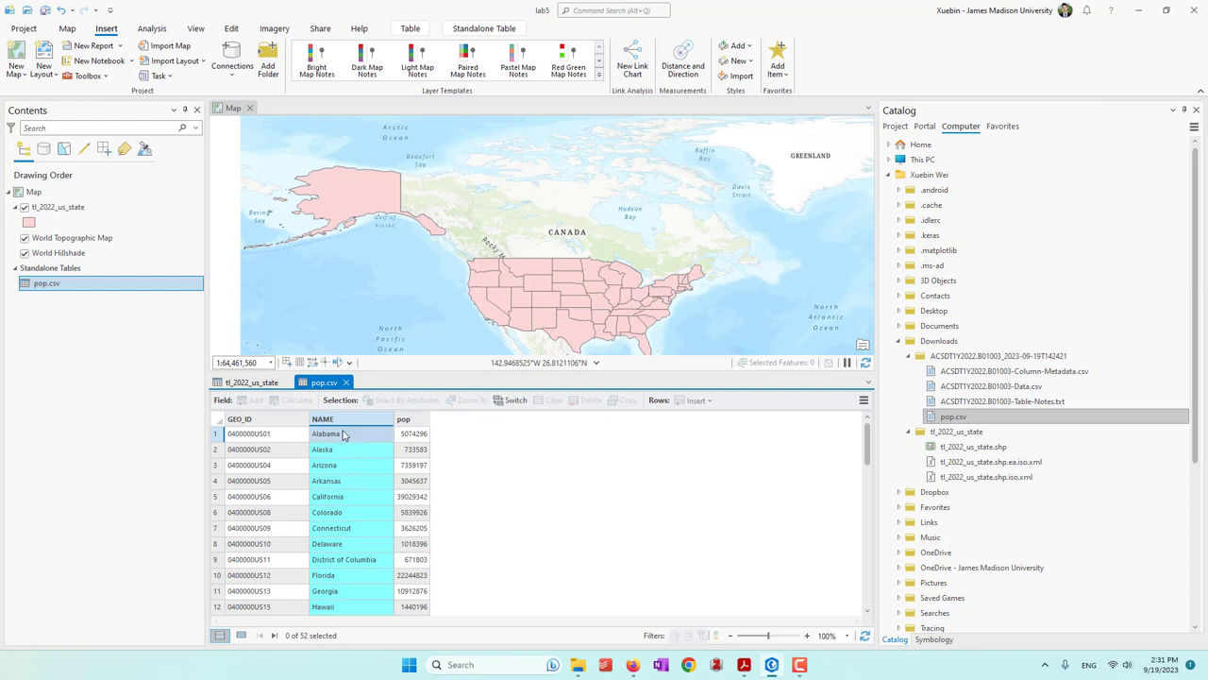
{"action": "left_click", "coordinate": [263, 420]}
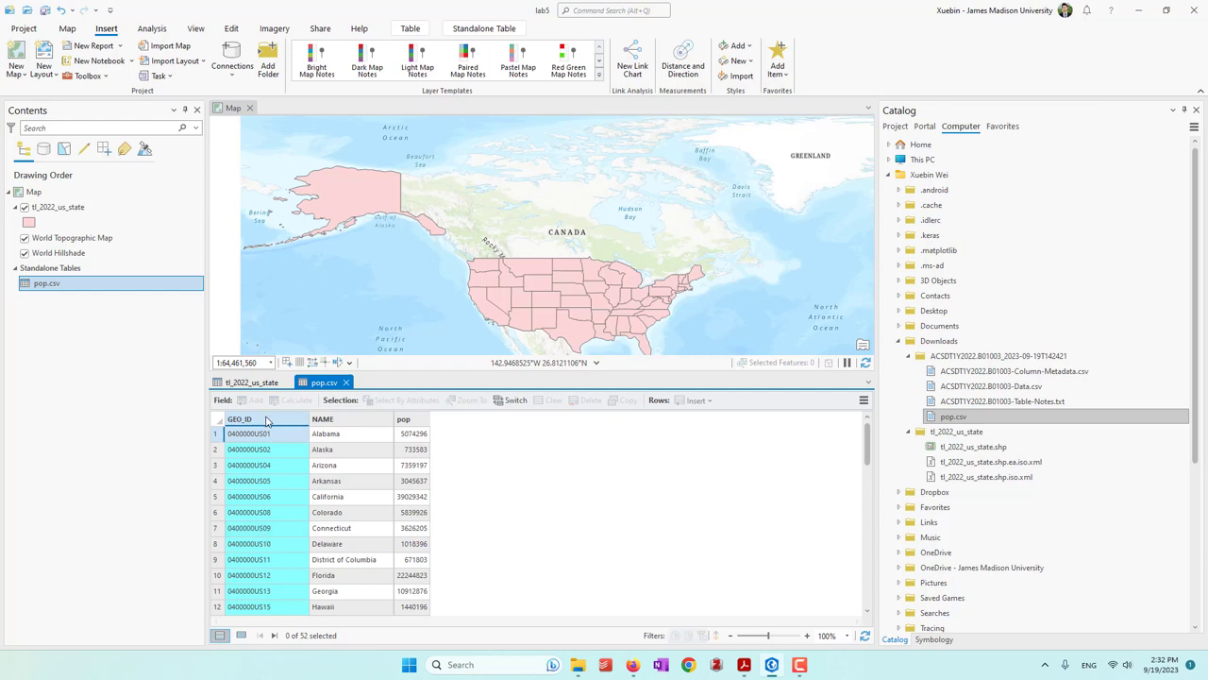
{"action": "left_click", "coordinate": [628, 543]}
{"action": "left_click", "coordinate": [362, 420]}
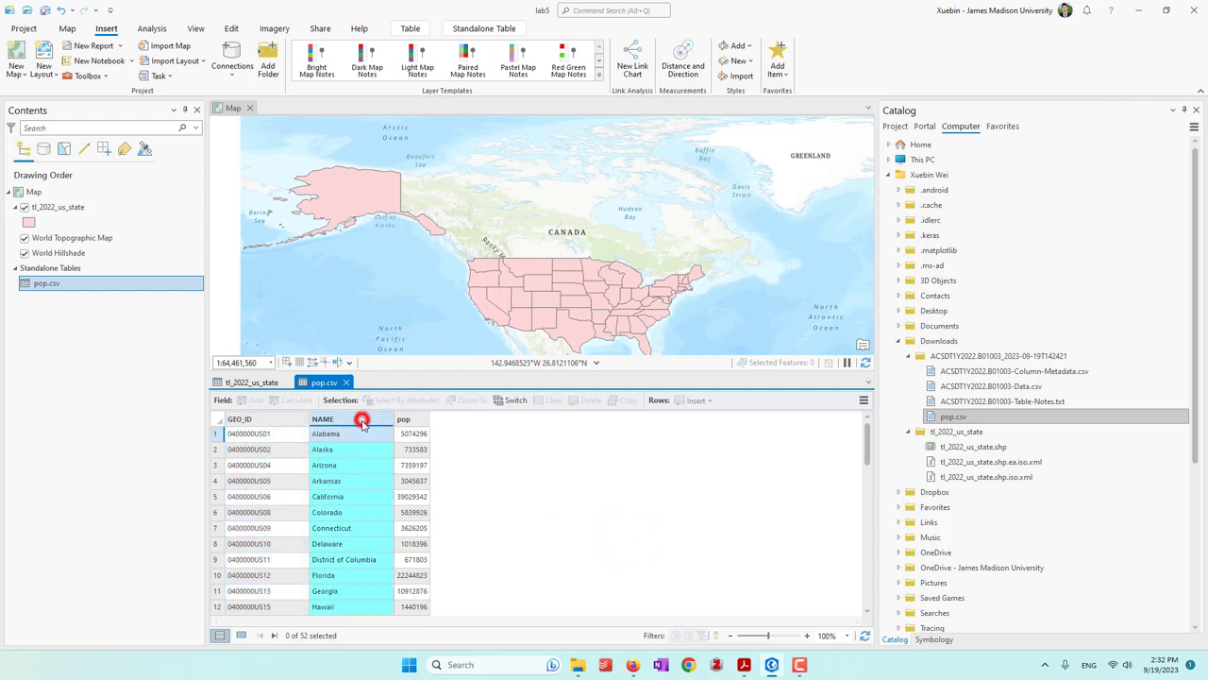
{"action": "left_click", "coordinate": [92, 208]}
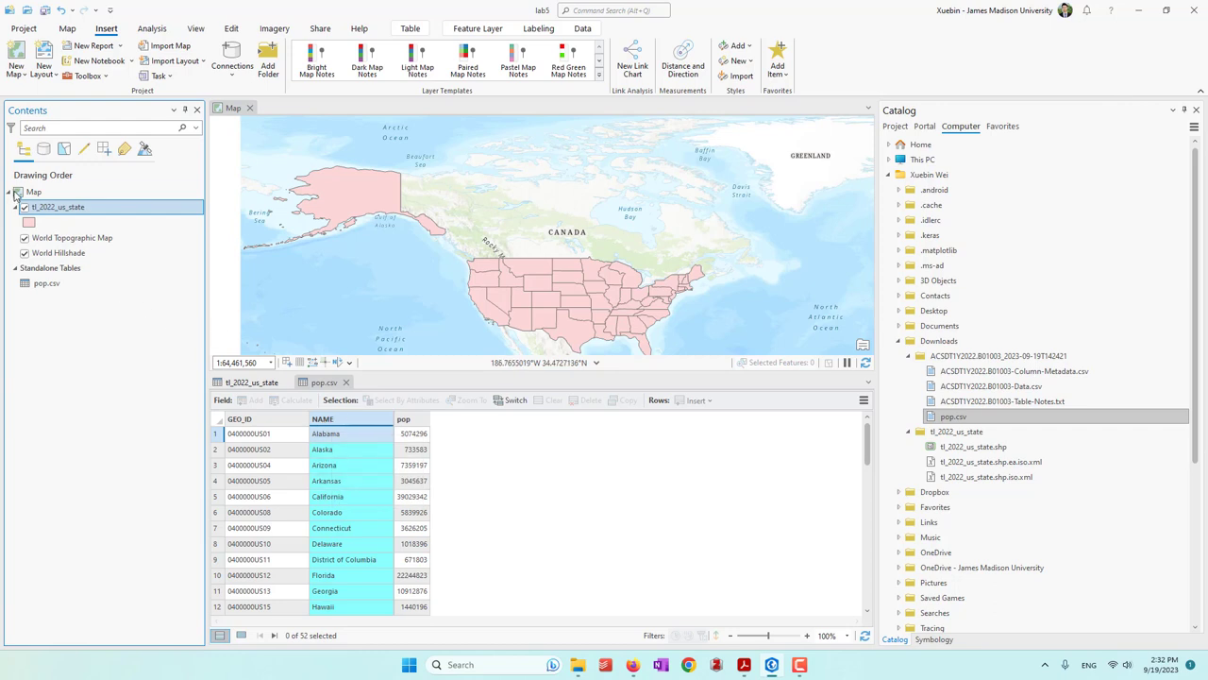
{"action": "left_click", "coordinate": [67, 30]}
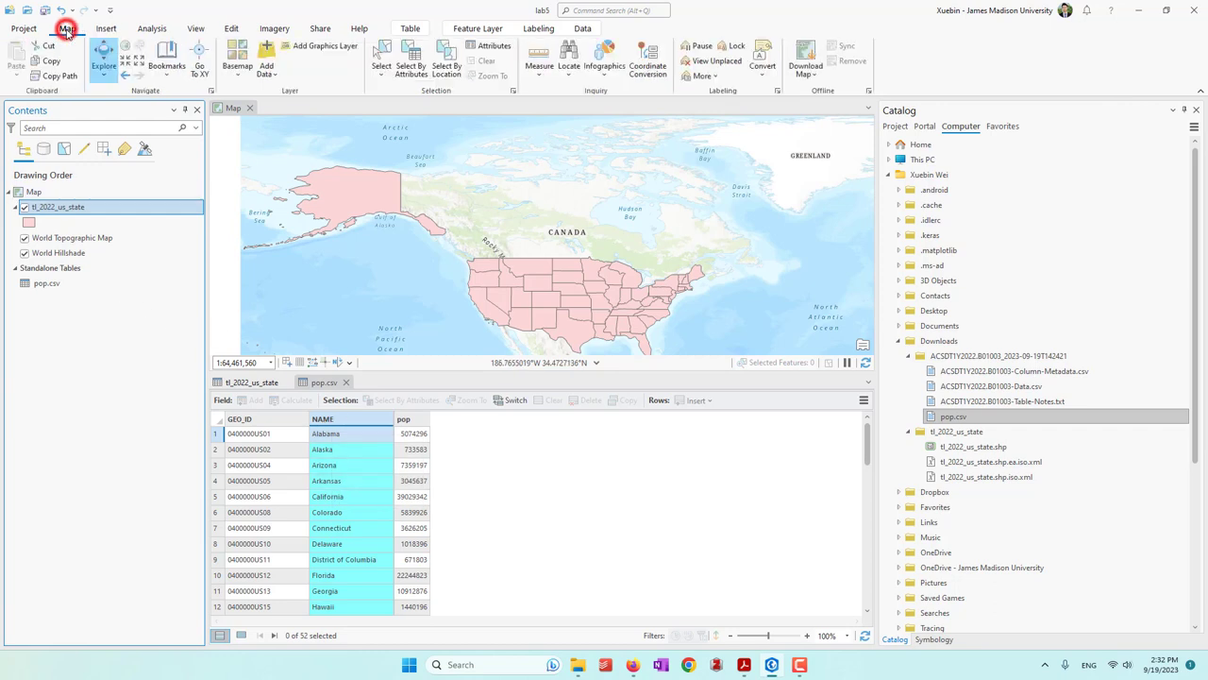
Search the geoprocessing tools for 'join' and open the Join Field tool
{"action": "left_click", "coordinate": [153, 29]}
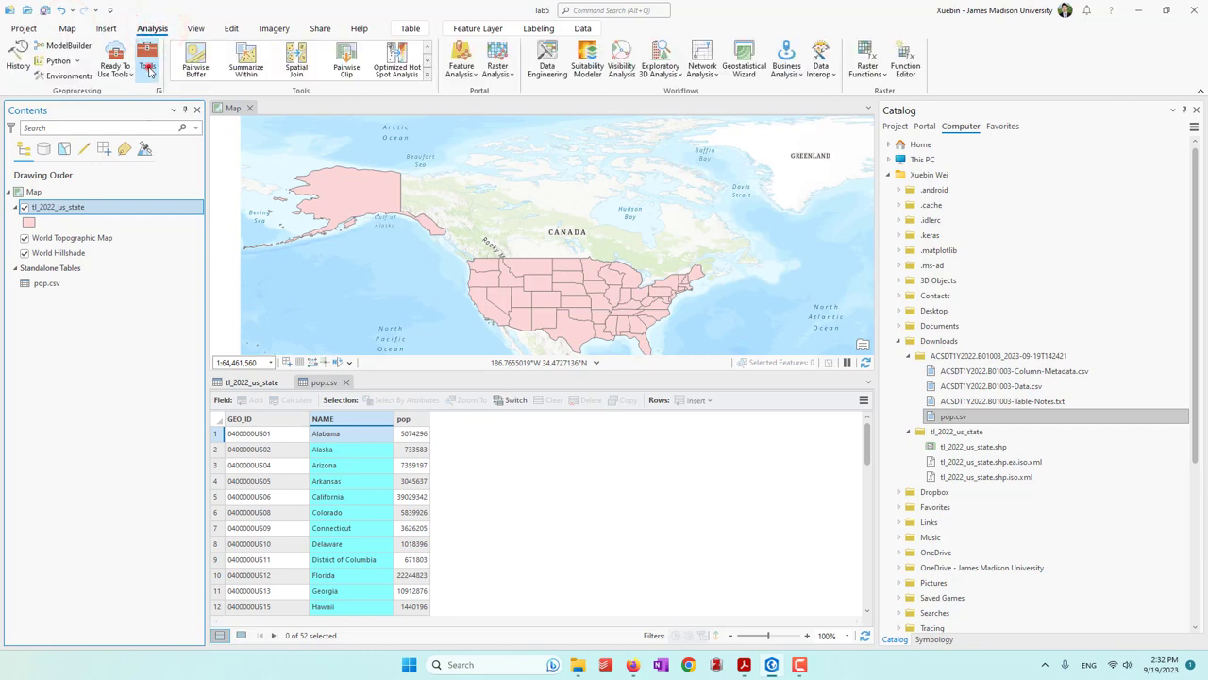
{"action": "left_click", "coordinate": [148, 68]}
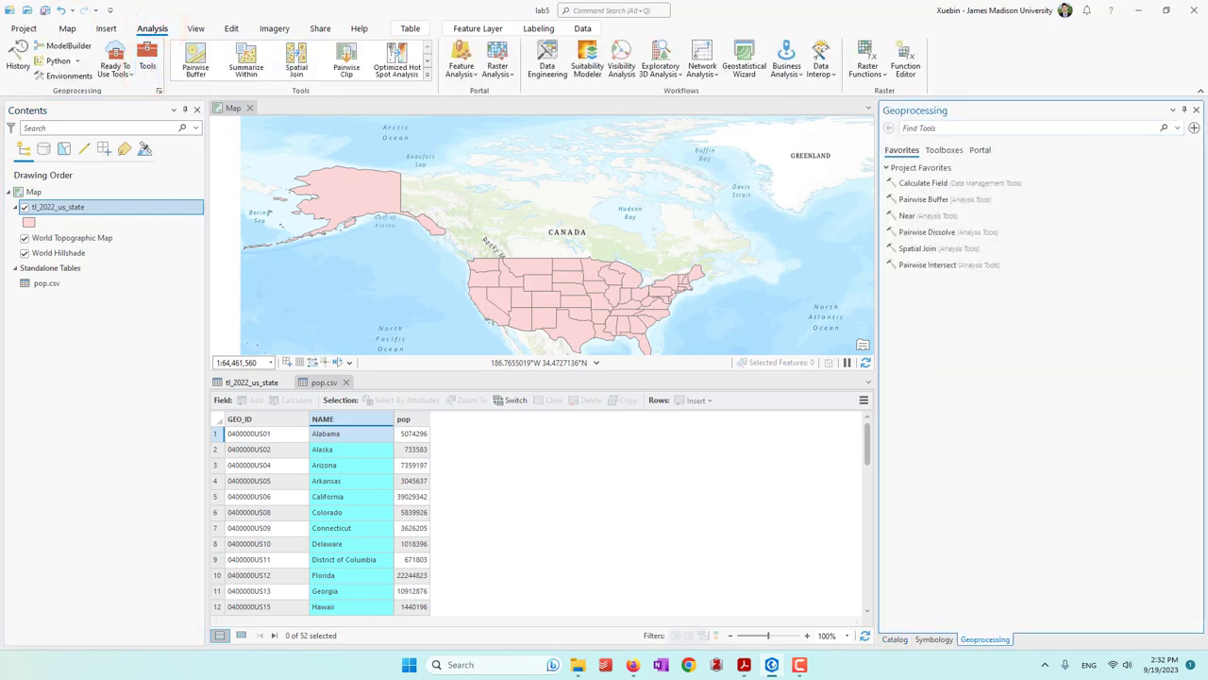
{"action": "left_click", "coordinate": [918, 129]}
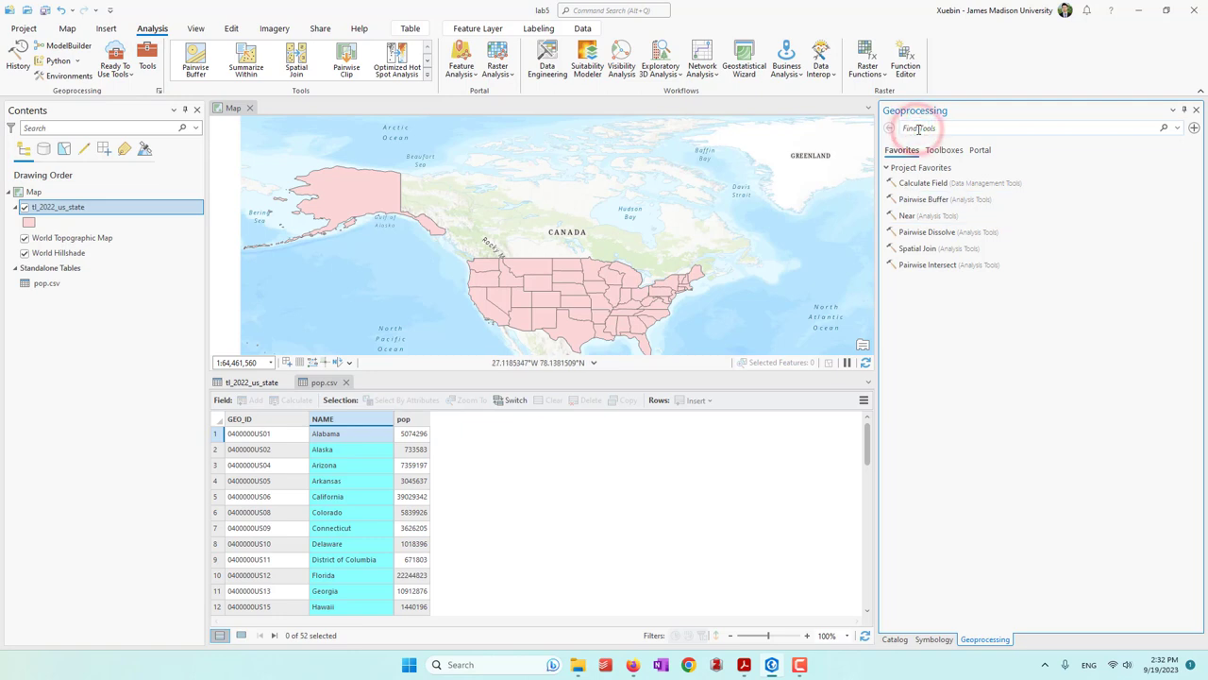
{"action": "type", "text": "join"}
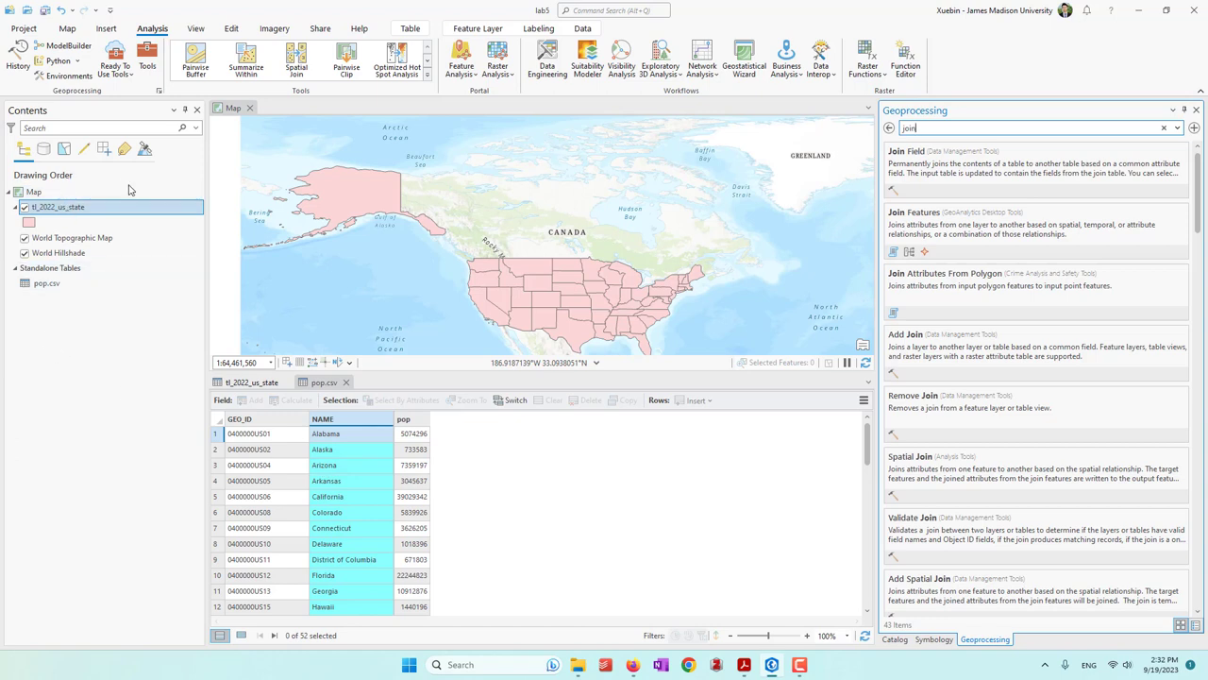
{"action": "left_click", "coordinate": [908, 156]}
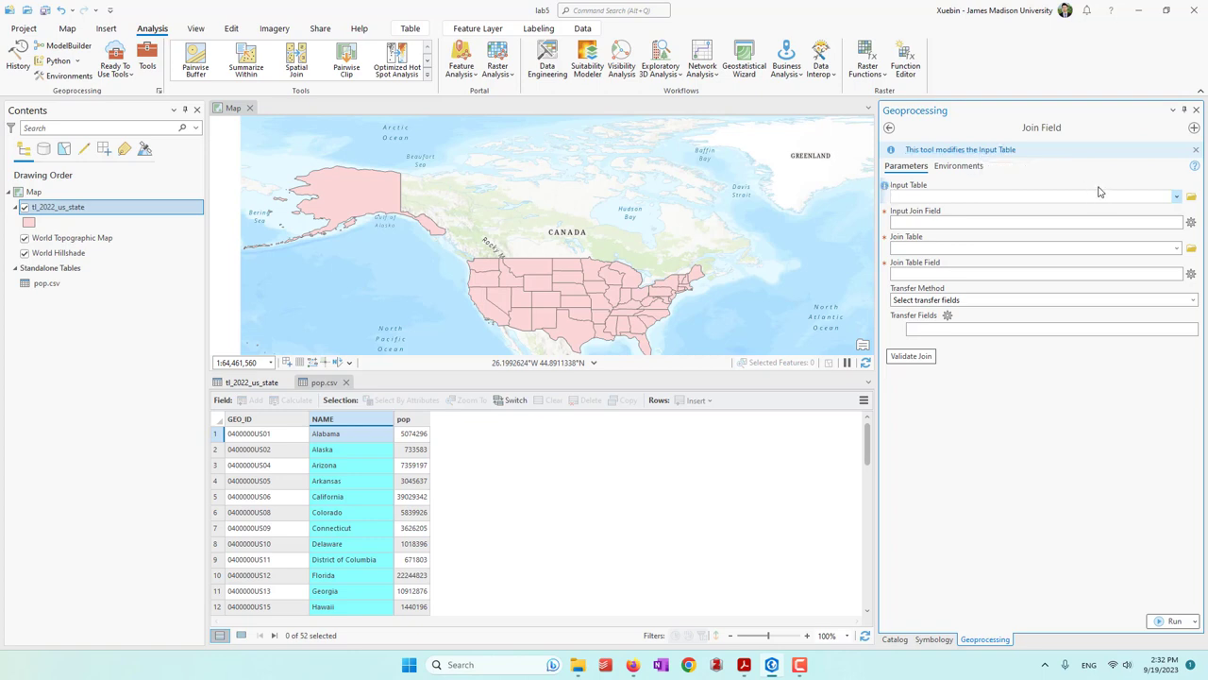
Set Join Field to join pop.csv onto tl_2022_us_state, matching on NAME in both tables
{"action": "left_click", "coordinate": [1177, 197]}
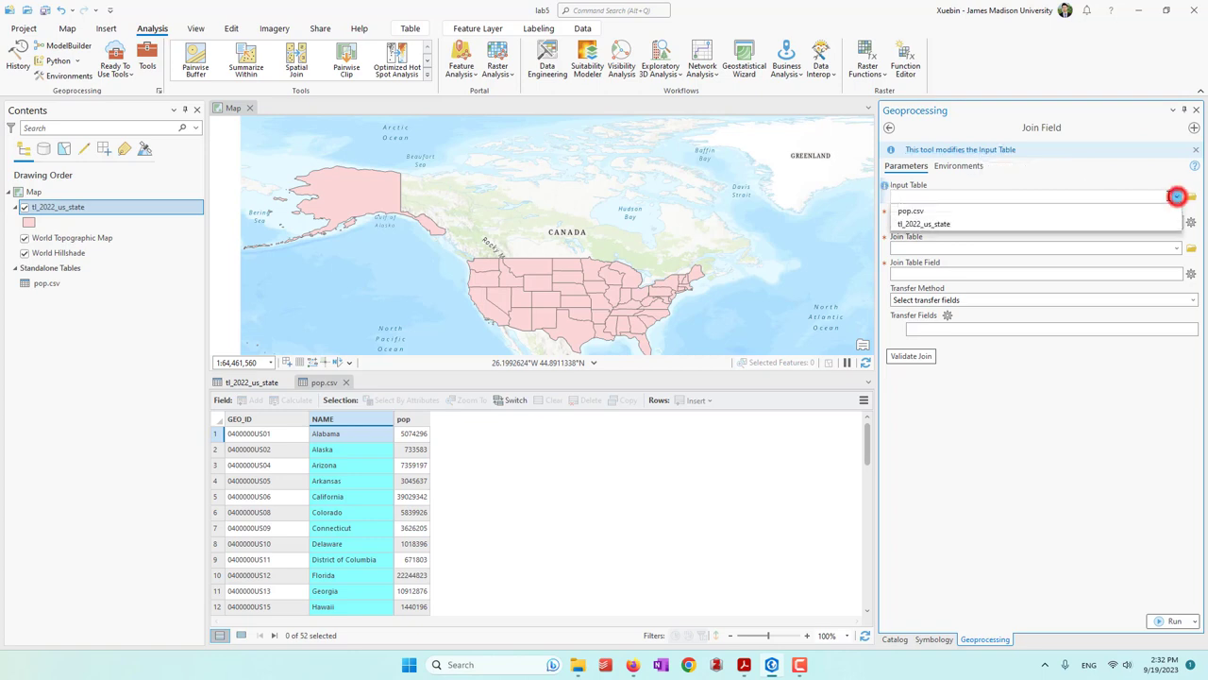
{"action": "left_click", "coordinate": [914, 225]}
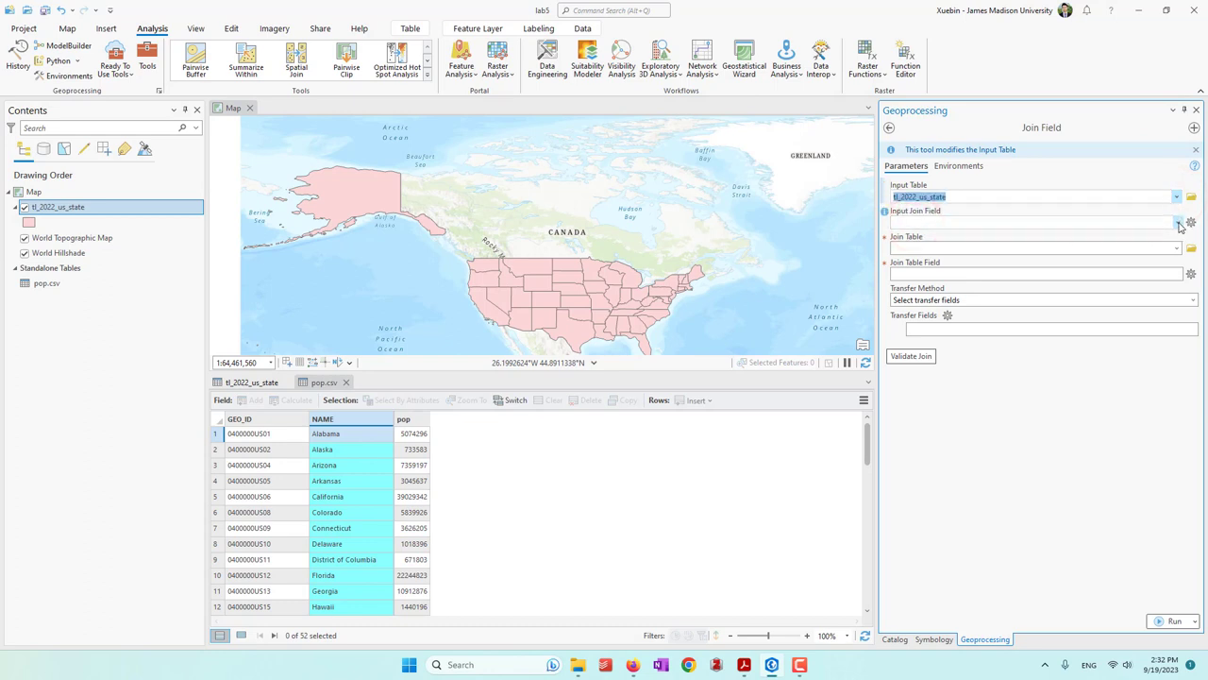
{"action": "left_click", "coordinate": [1178, 223]}
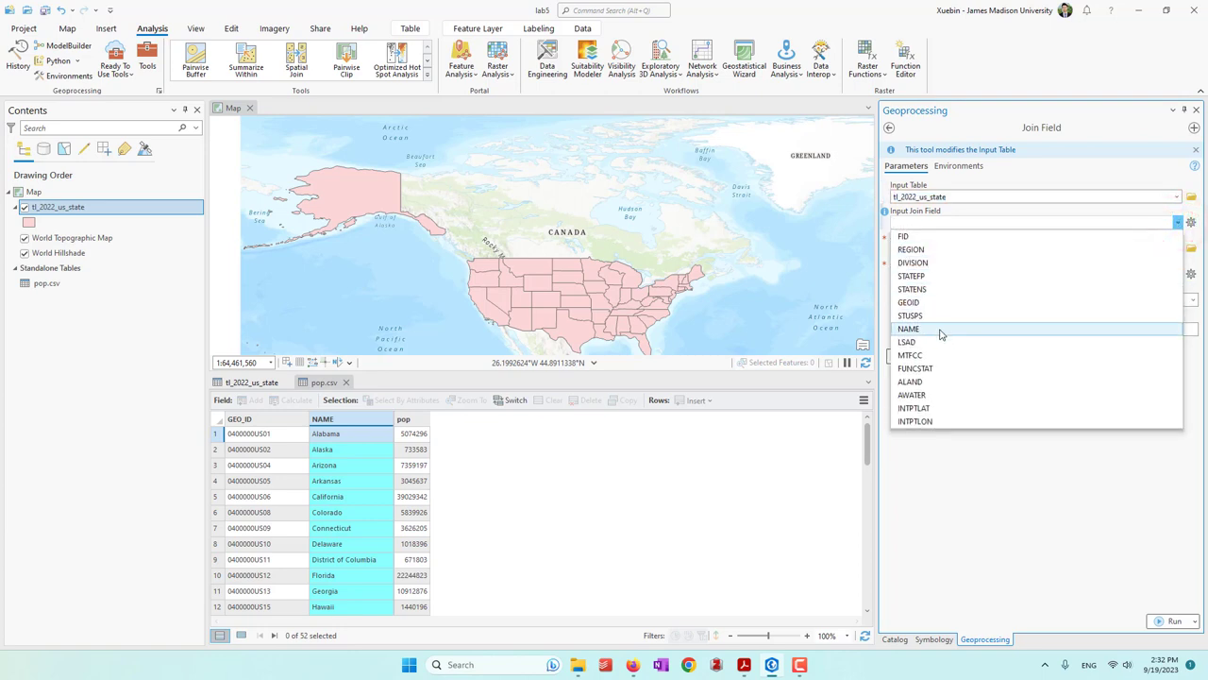
{"action": "left_click", "coordinate": [943, 330]}
{"action": "left_click", "coordinate": [926, 246]}
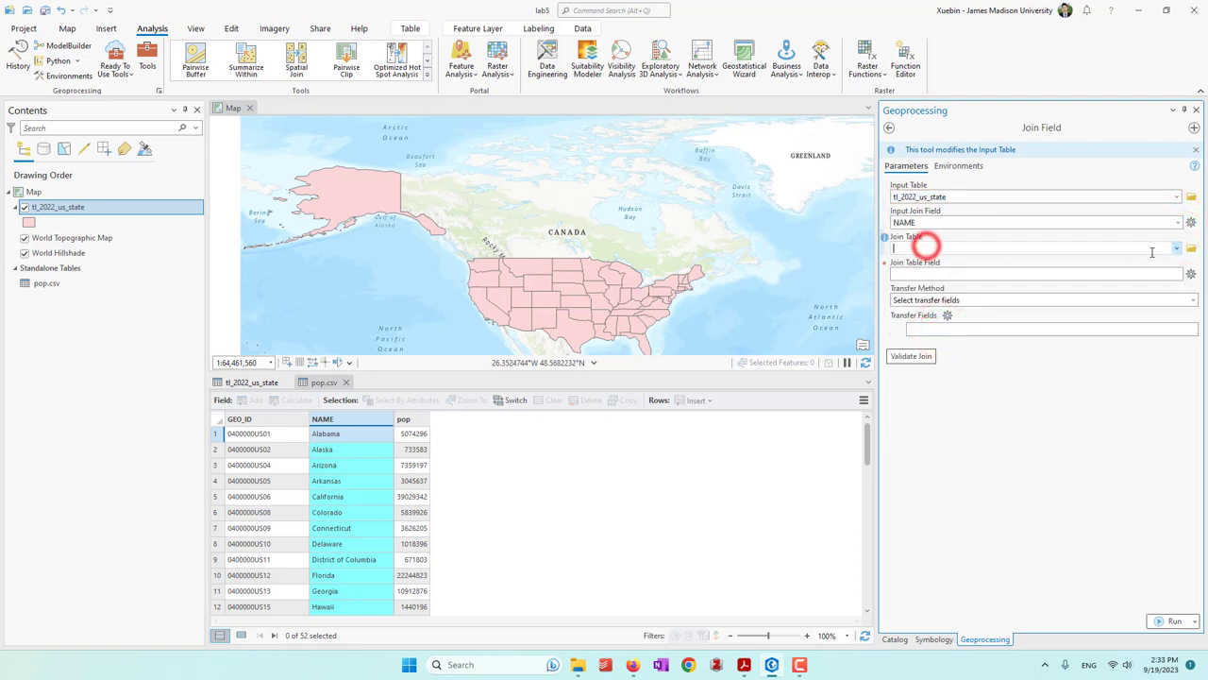
{"action": "left_click", "coordinate": [1176, 248]}
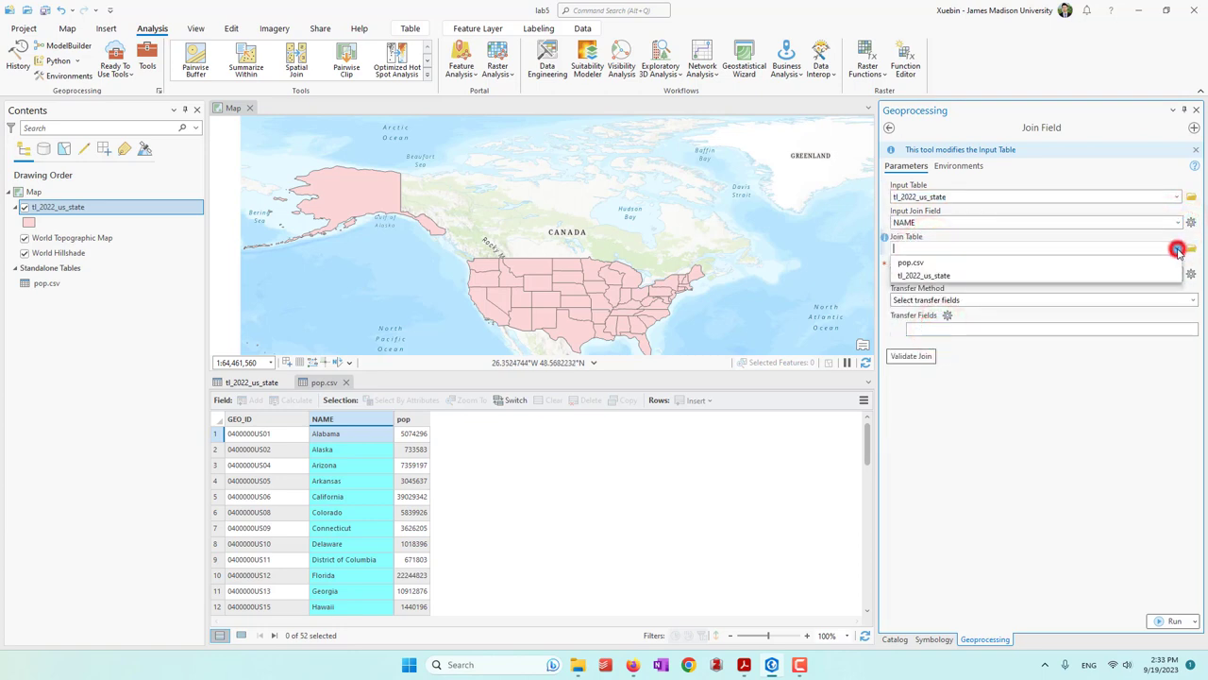
{"action": "left_click", "coordinate": [932, 264]}
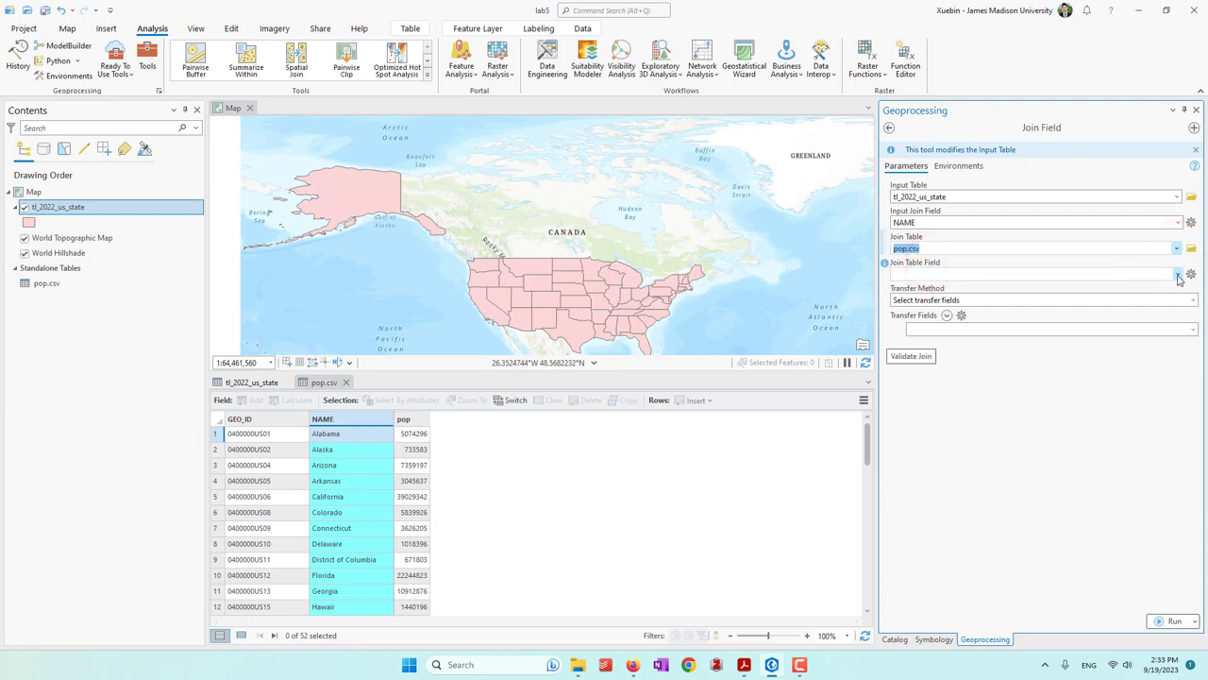
{"action": "left_click", "coordinate": [1178, 275]}
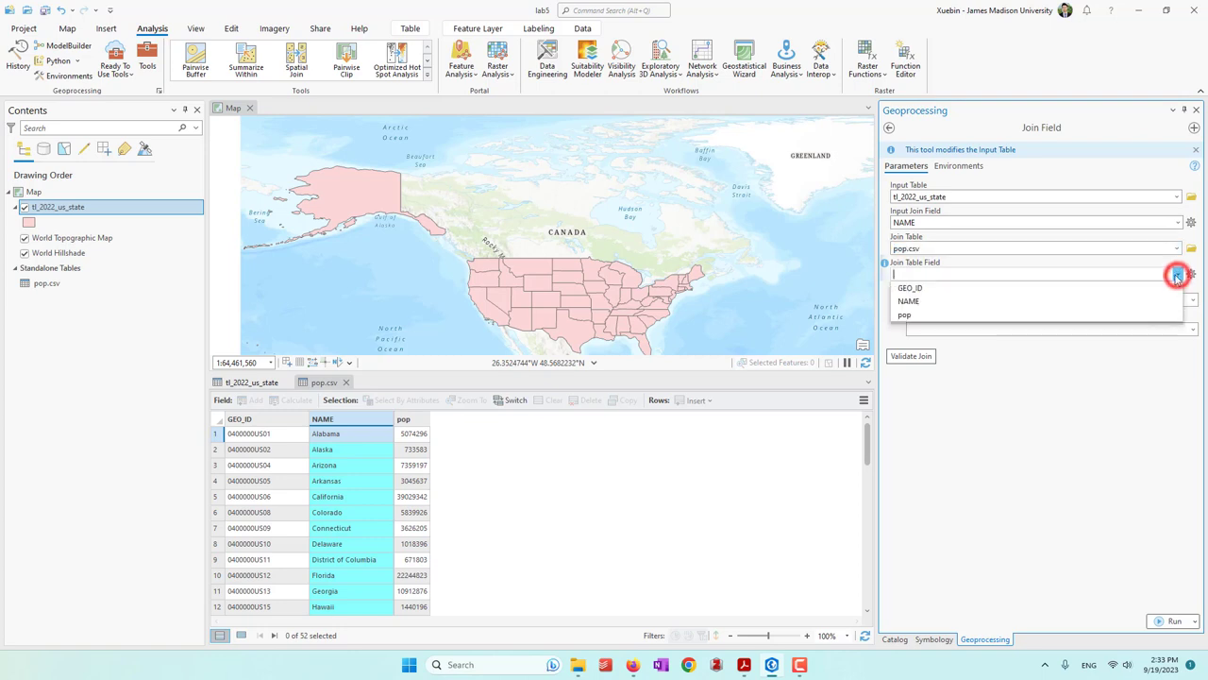
{"action": "left_click", "coordinate": [934, 299]}
Validate the join, review the 52-record one-to-one result, and close the report
{"action": "left_click", "coordinate": [1022, 455]}
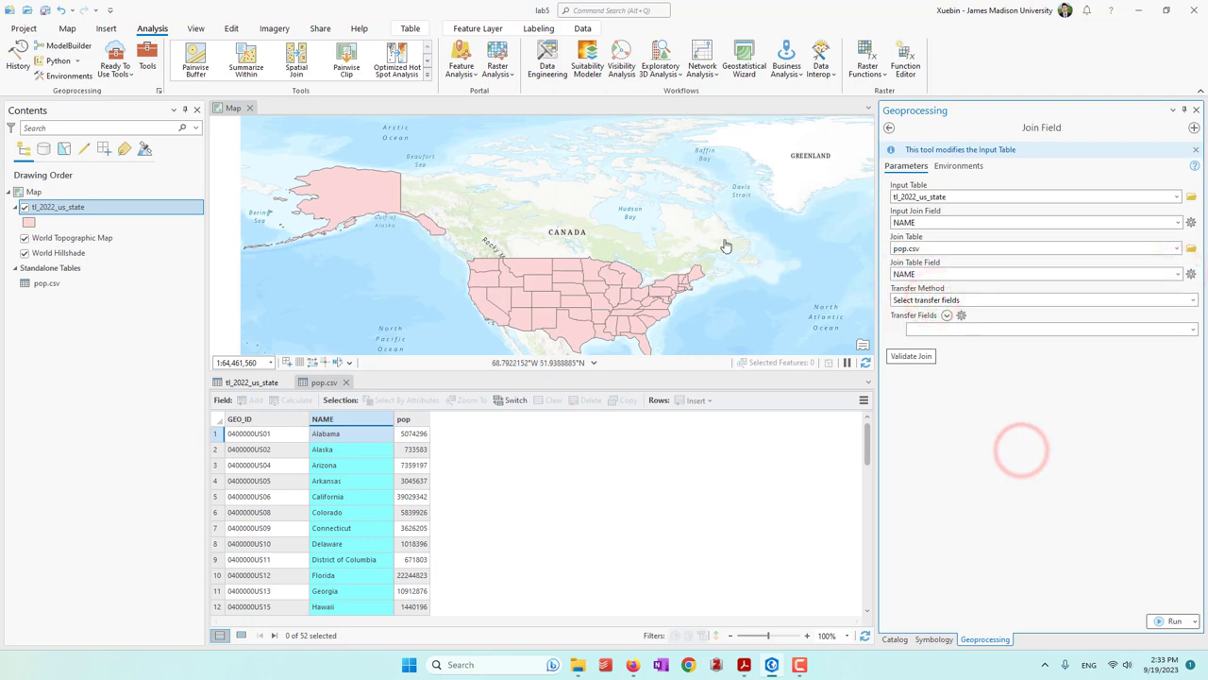
{"action": "left_click", "coordinate": [1020, 445]}
{"action": "left_click", "coordinate": [909, 356]}
{"action": "scroll", "coordinate": [677, 340], "scroll_direction": "down", "scroll_amount": 3}
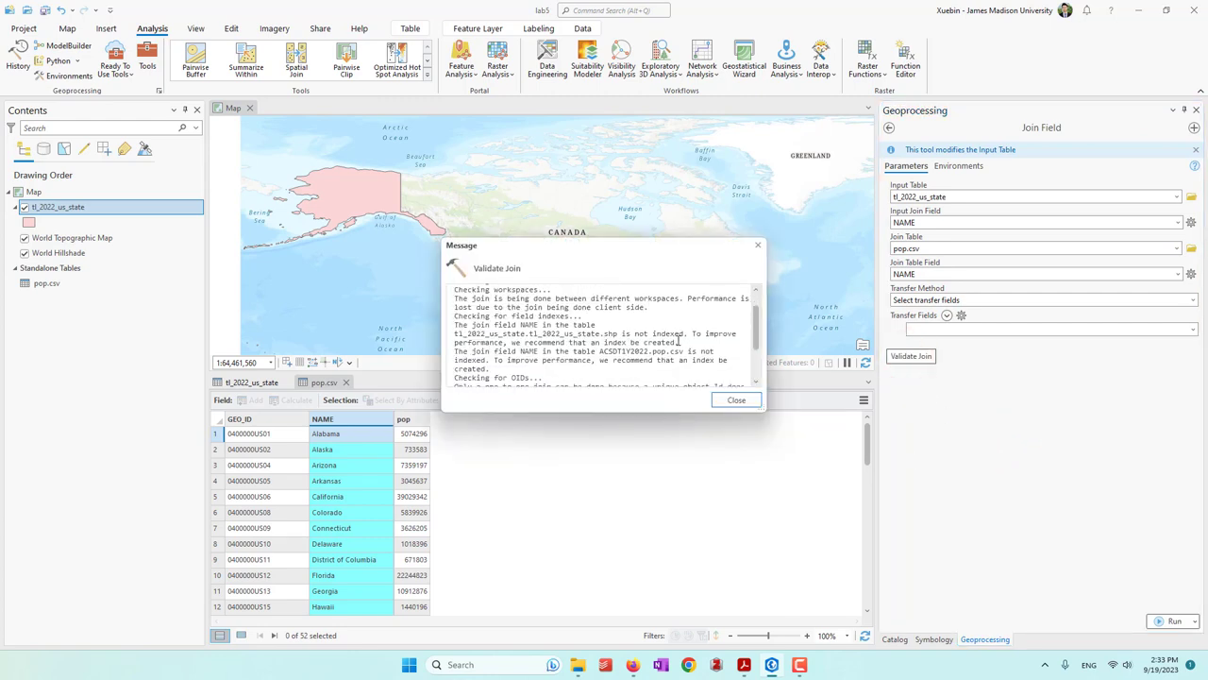
{"action": "scroll", "coordinate": [678, 340], "scroll_direction": "down", "scroll_amount": 1}
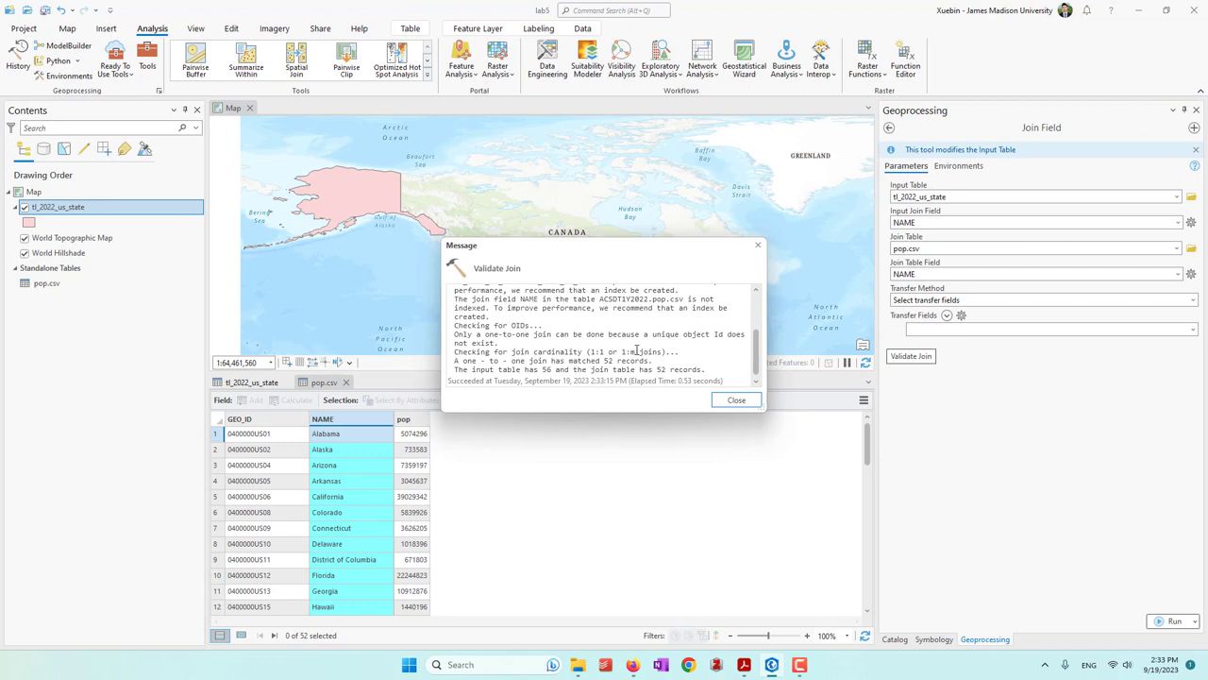
{"action": "left_click", "coordinate": [734, 400]}
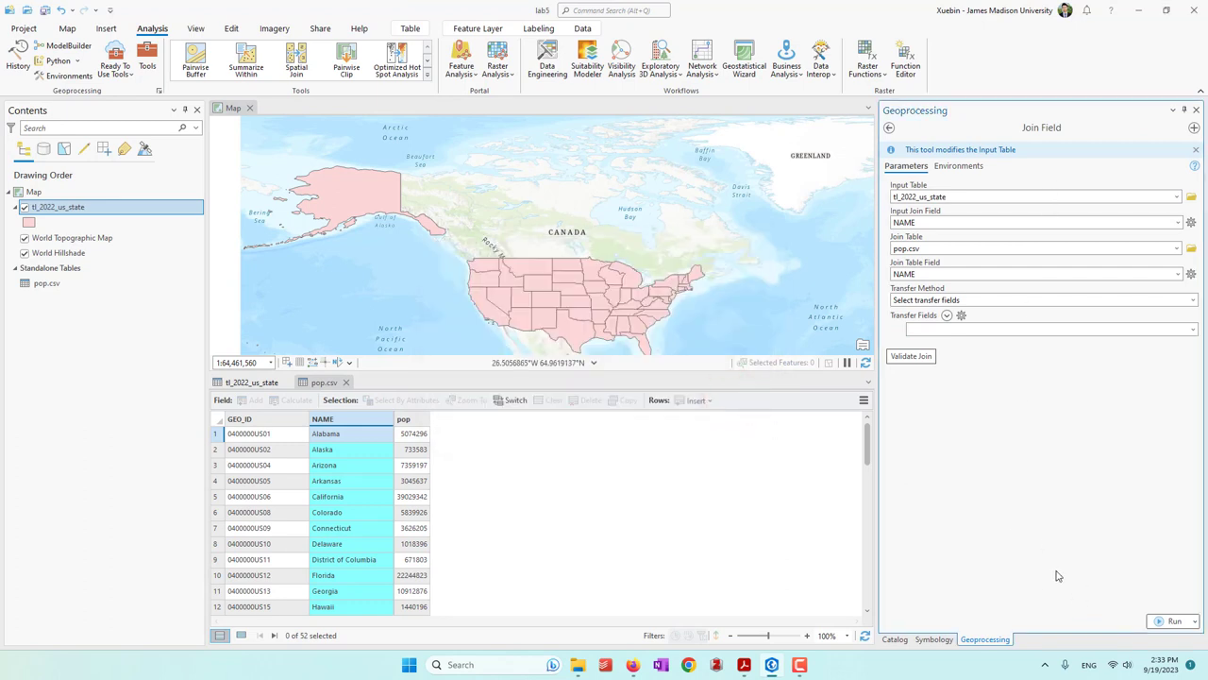
Run the join and review the new GEO_ID, NAME_1 and pop columns in the states table
{"action": "left_click", "coordinate": [1175, 622]}
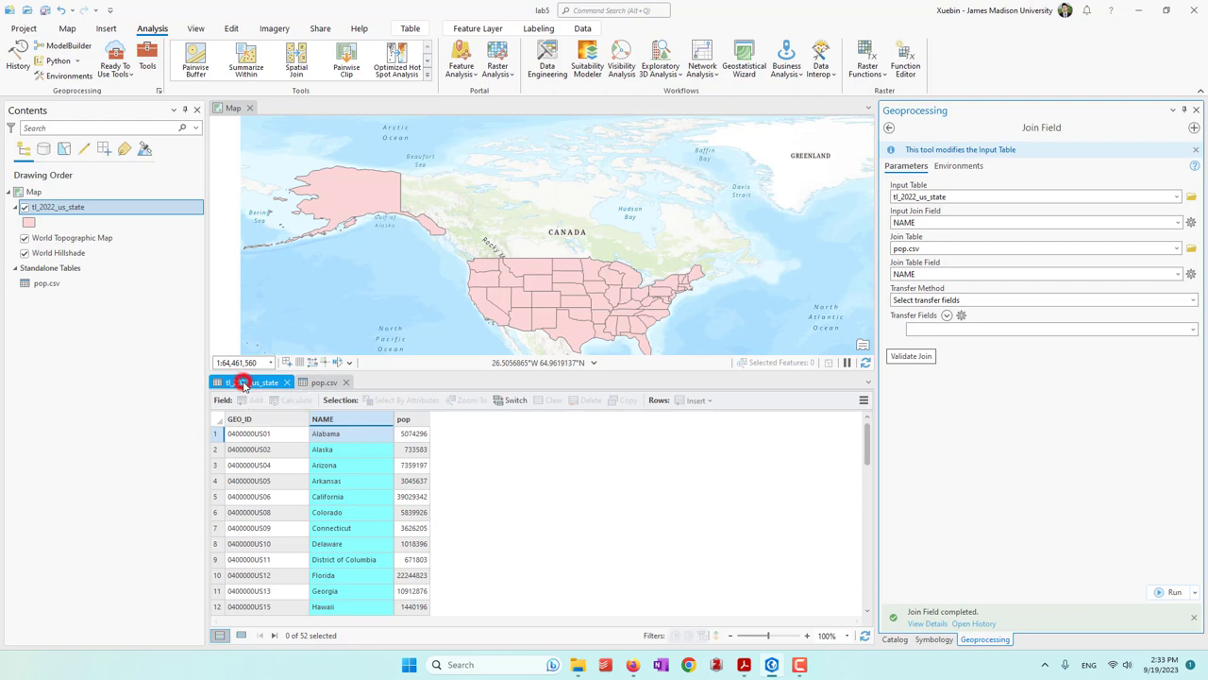
{"action": "left_click", "coordinate": [244, 382]}
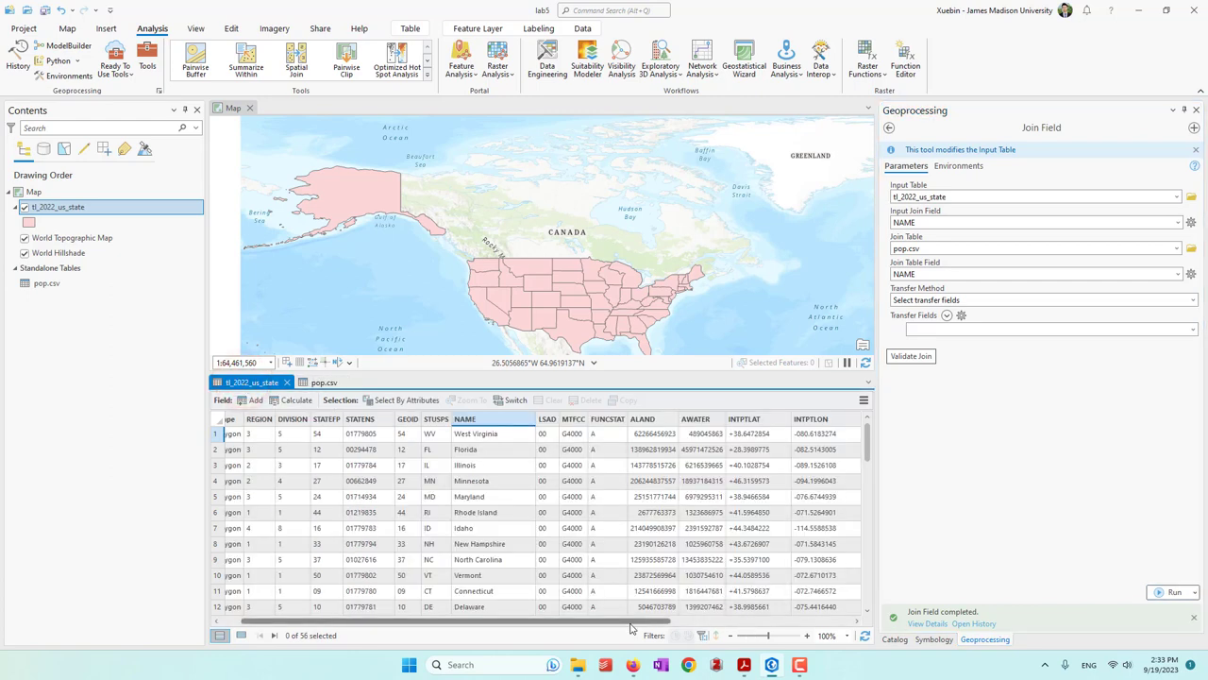
{"action": "left_click_drag", "start_coordinate": [636, 624], "coordinate": [782, 622]}
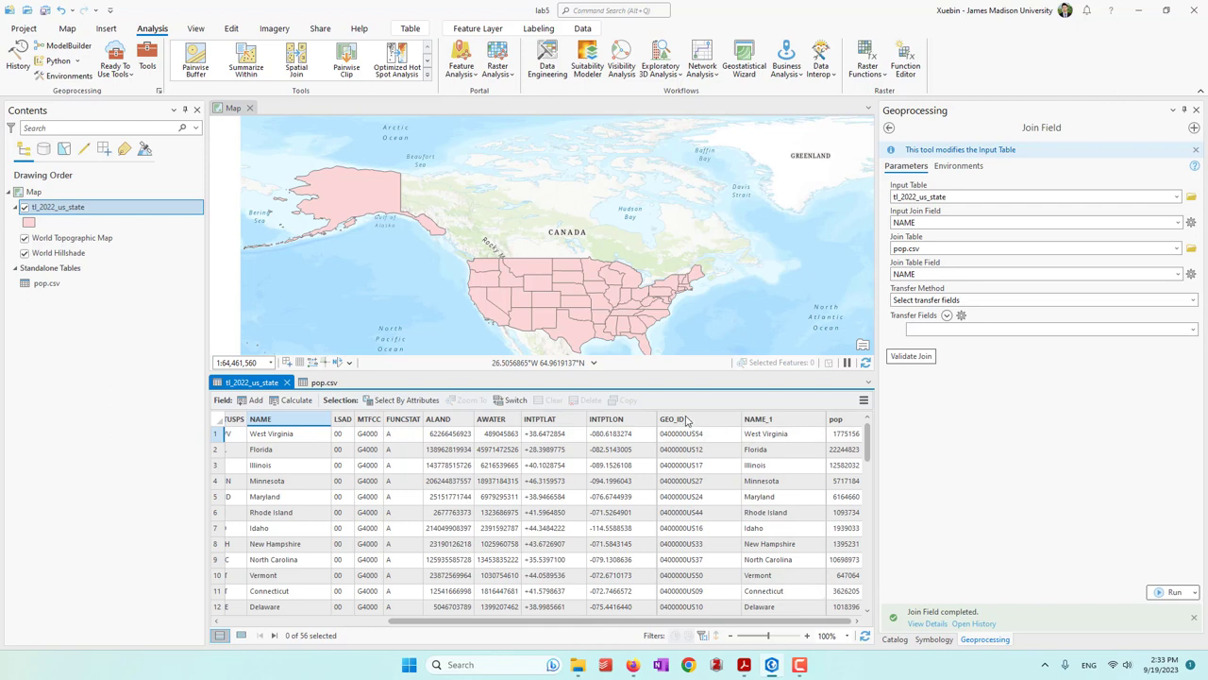
{"action": "mouse_move", "coordinate": [668, 423]}
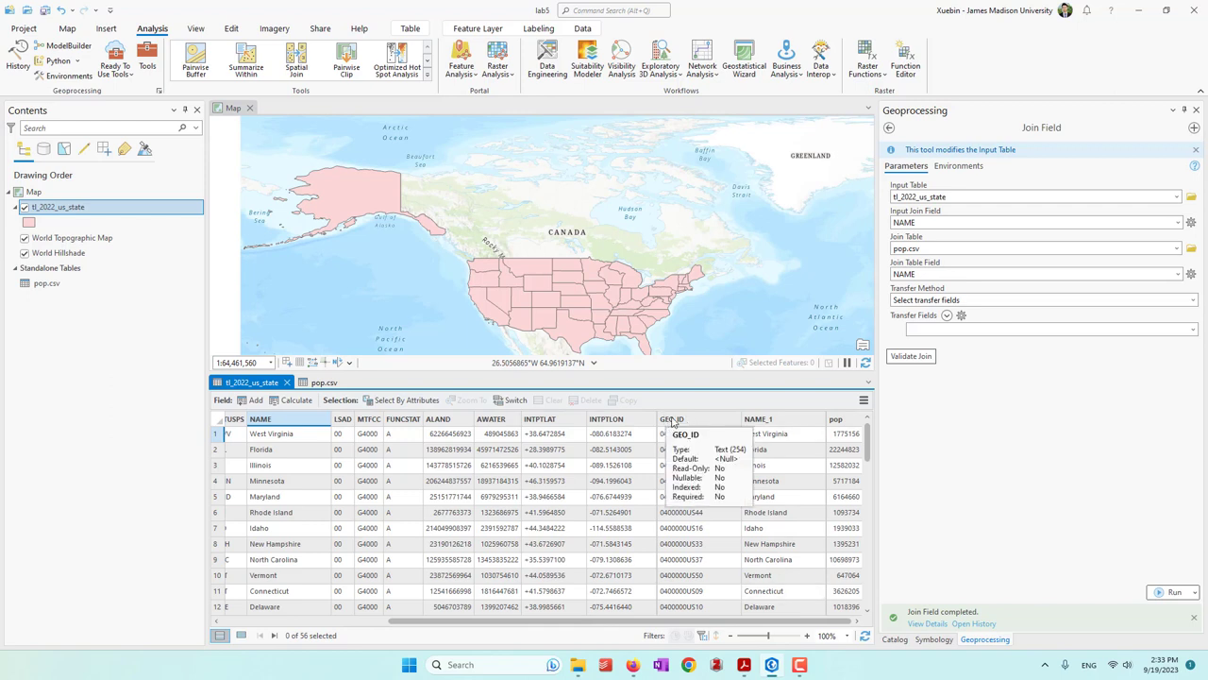
{"action": "mouse_move", "coordinate": [789, 425]}
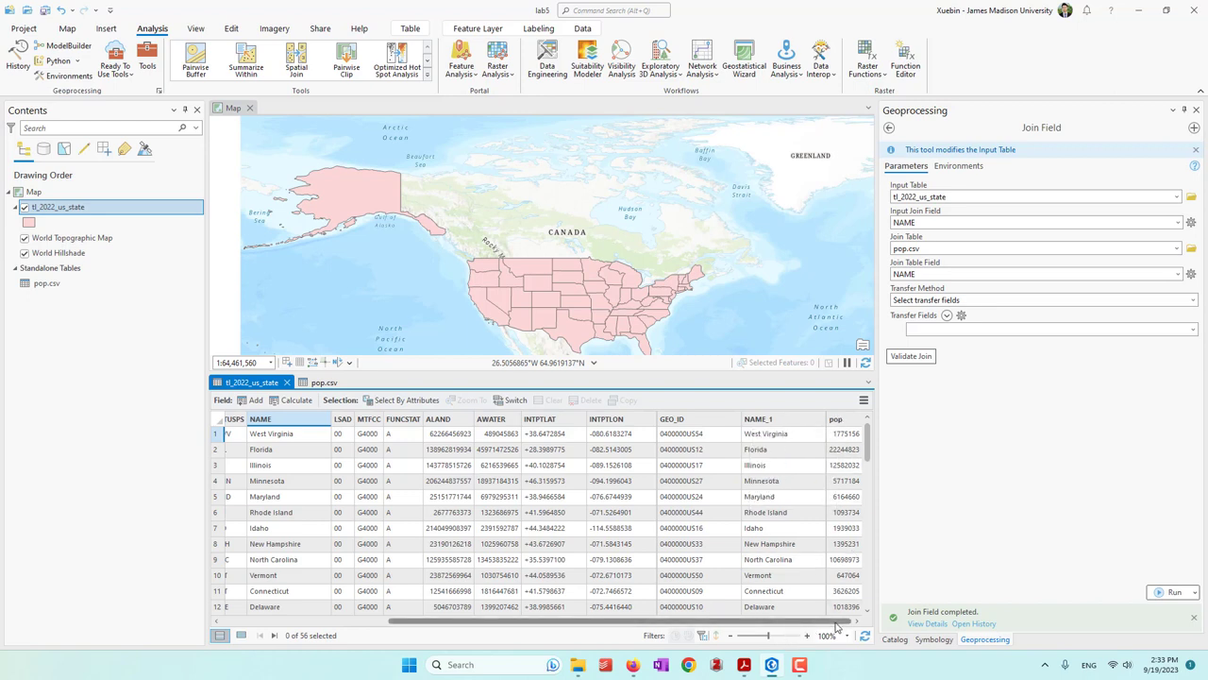
{"action": "left_click", "coordinate": [832, 618]}
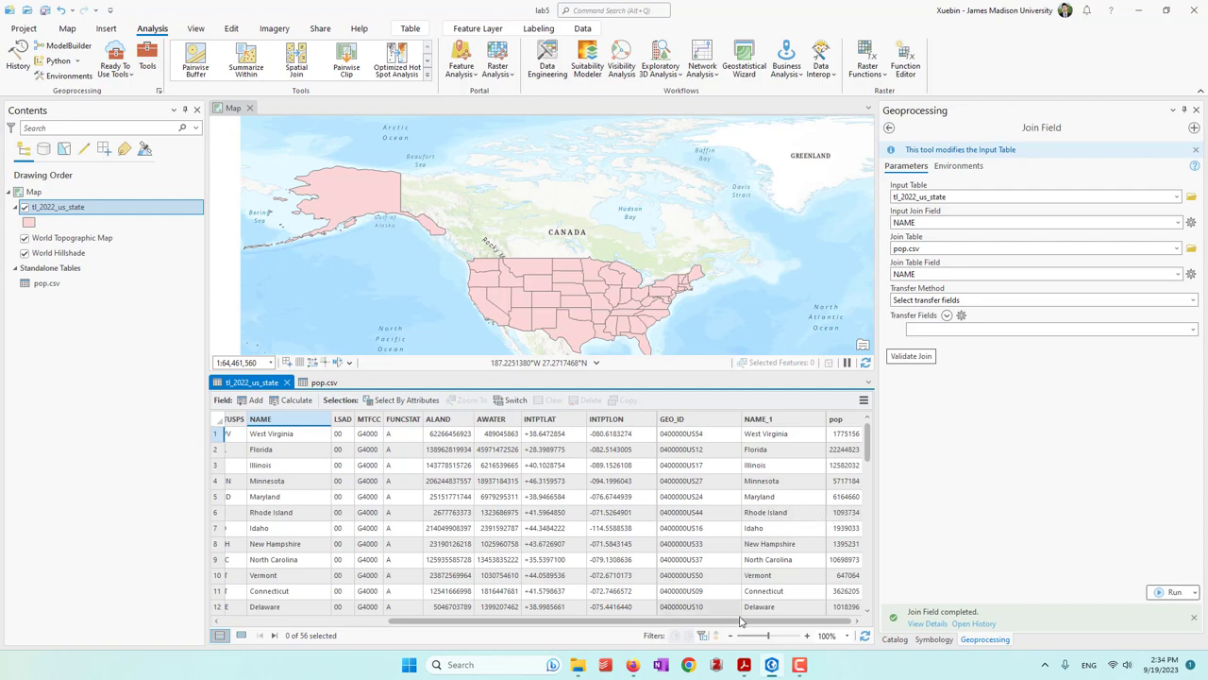
{"action": "left_click_drag", "start_coordinate": [749, 622], "coordinate": [312, 521]}
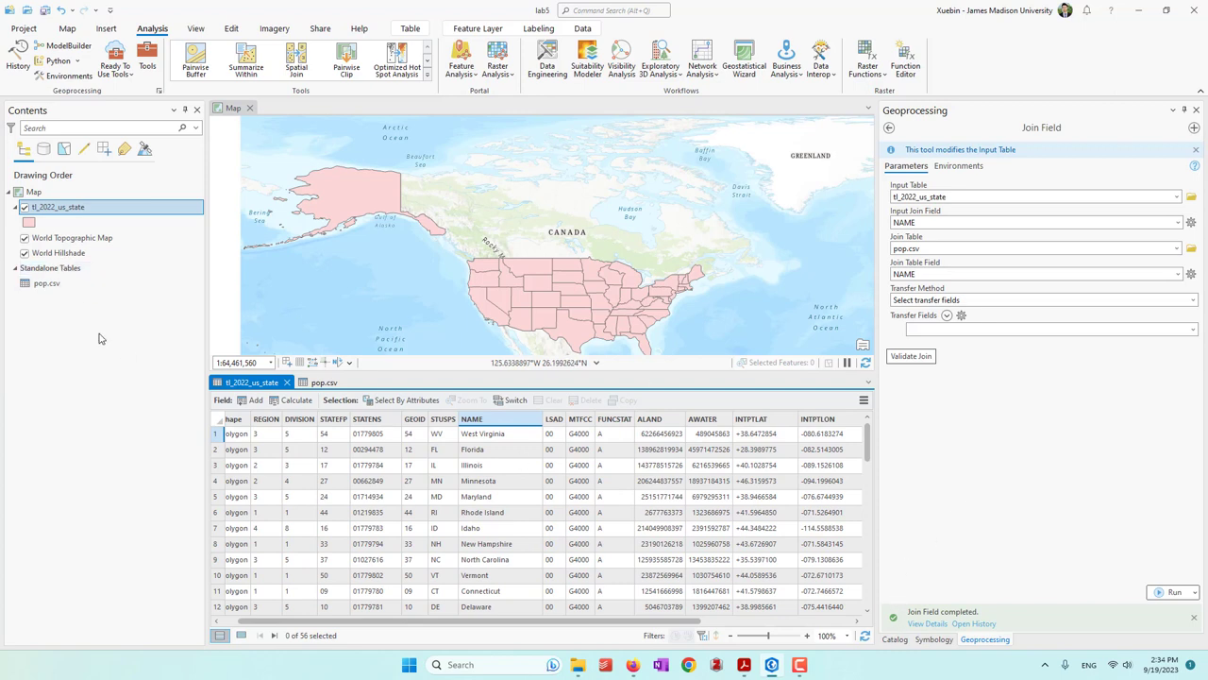
Browse the project's Databases in Catalog to locate the lab5.gdb geodatabase
{"action": "left_click", "coordinate": [71, 206]}
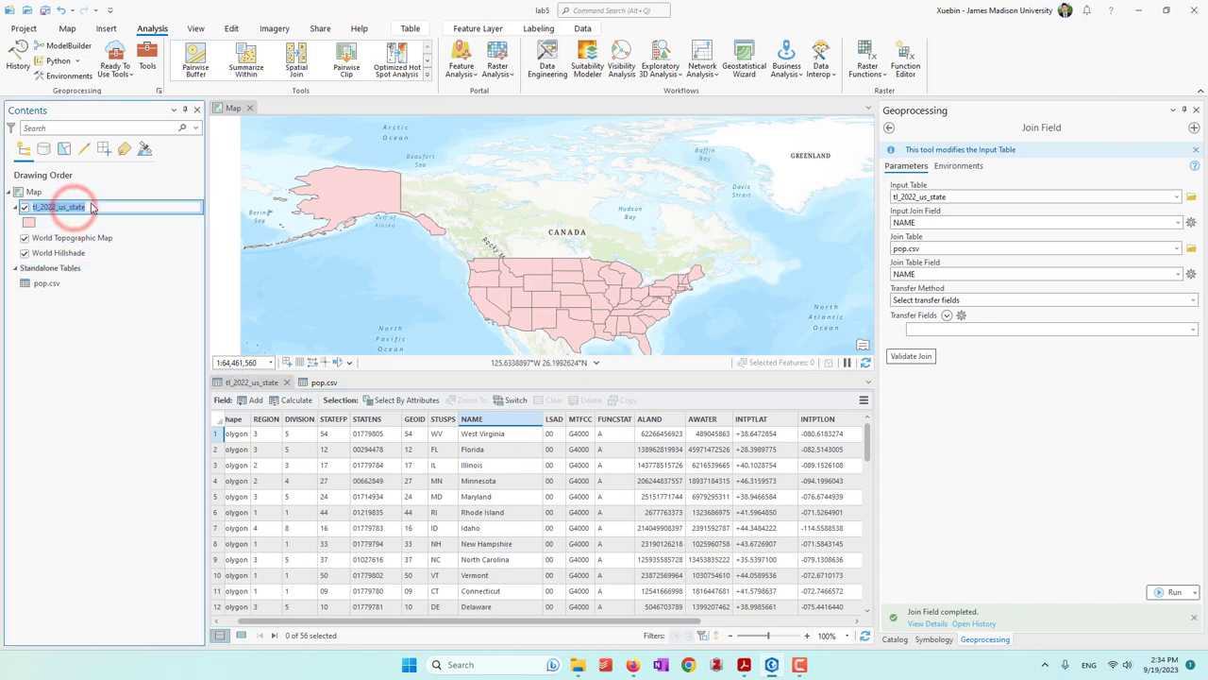
{"action": "left_click", "coordinate": [116, 350]}
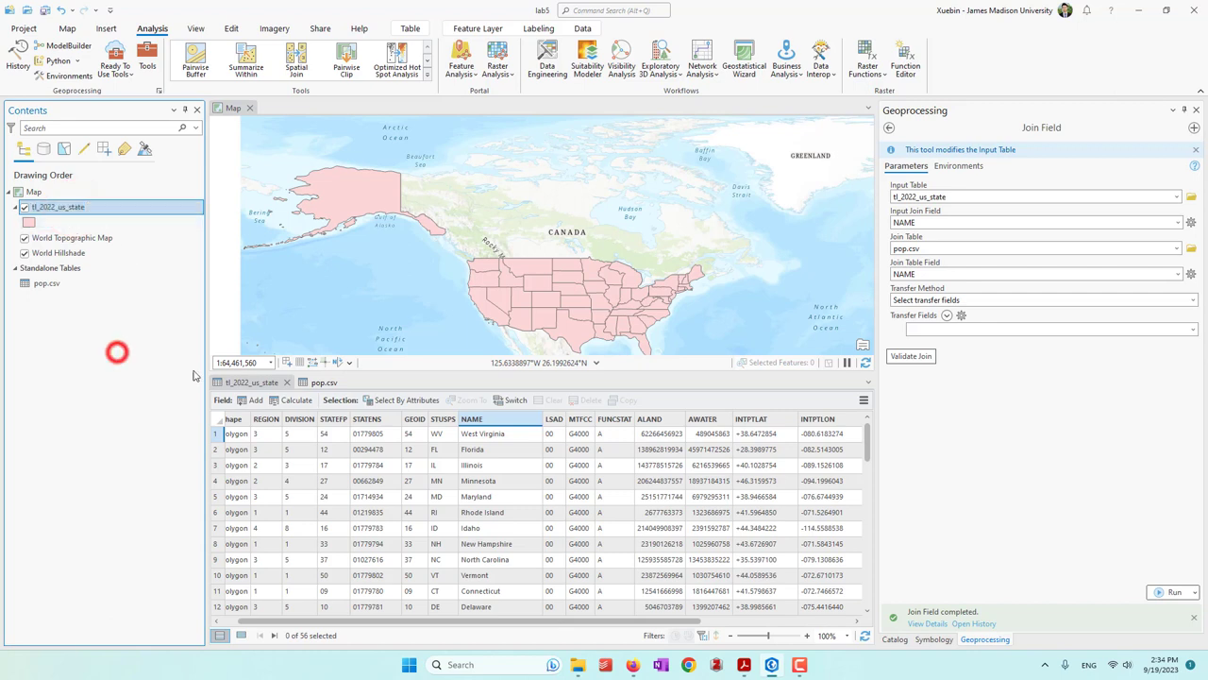
{"action": "left_click", "coordinate": [895, 640]}
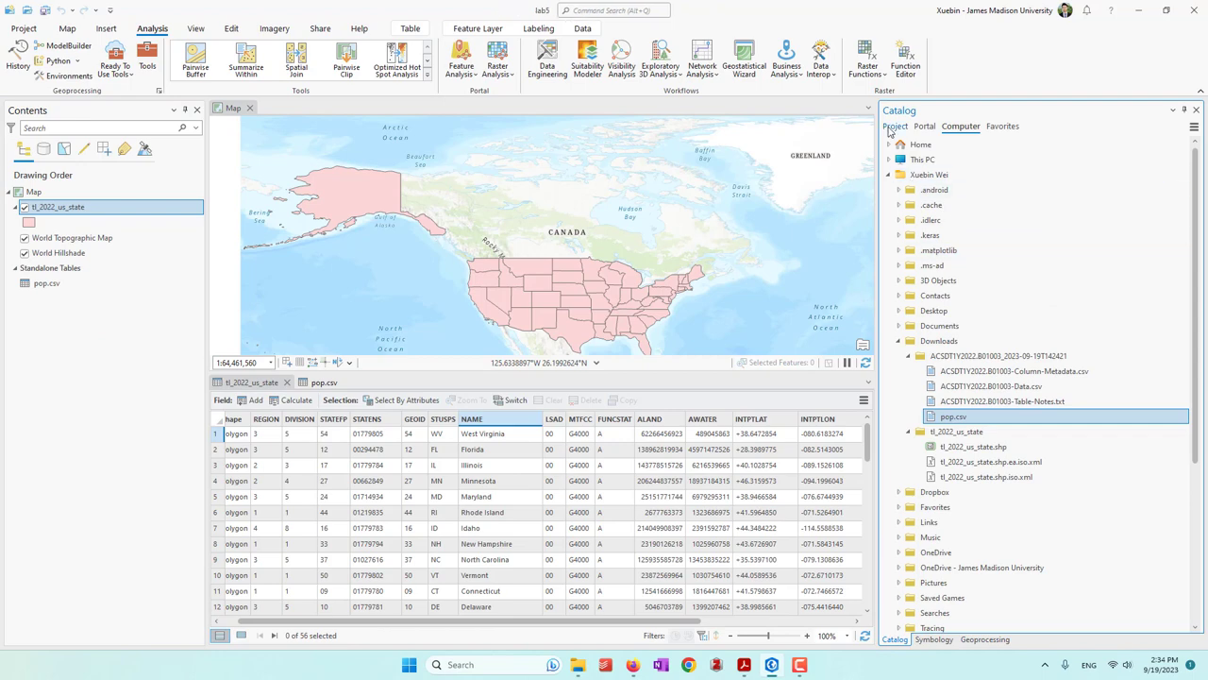
{"action": "left_click", "coordinate": [895, 125]}
{"action": "left_click", "coordinate": [887, 196]}
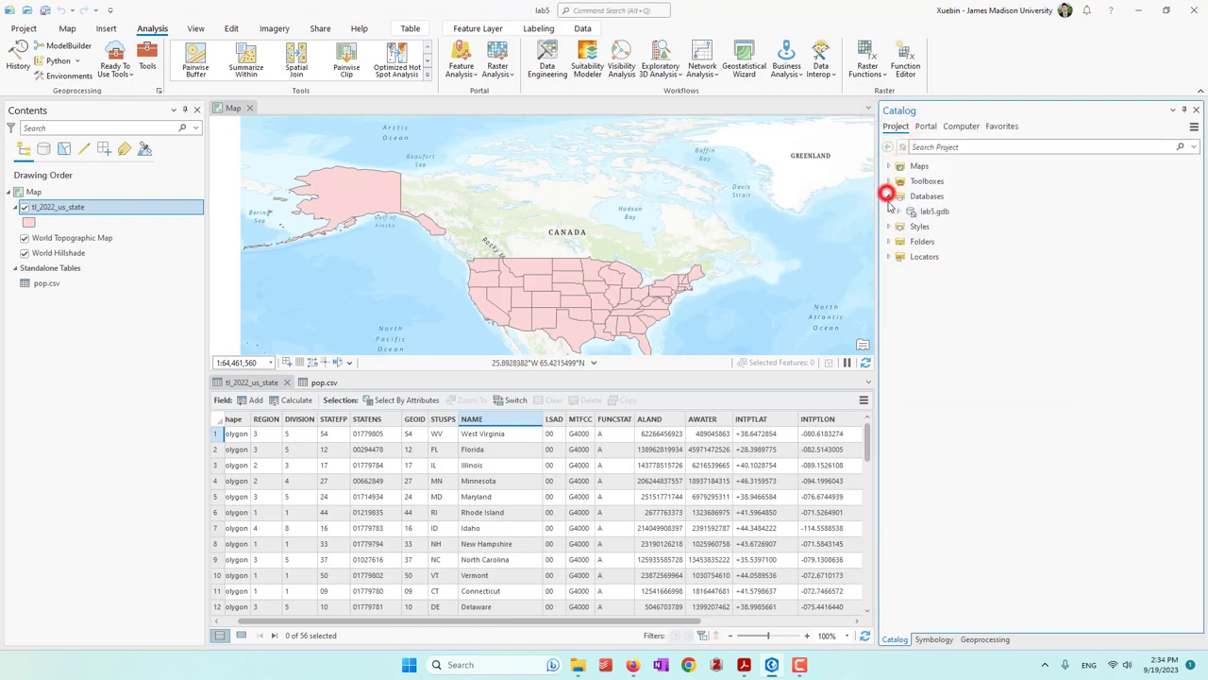
{"action": "left_click", "coordinate": [899, 212]}
{"action": "left_click", "coordinate": [963, 211]}
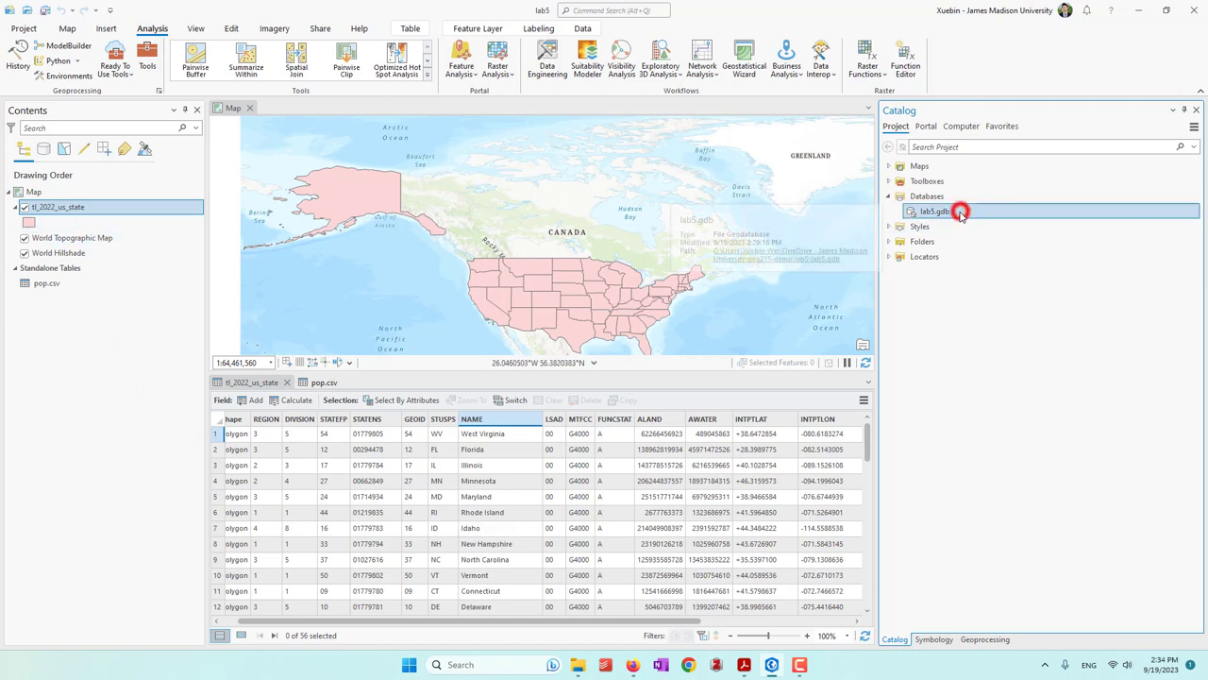
{"action": "left_click", "coordinate": [1036, 347]}
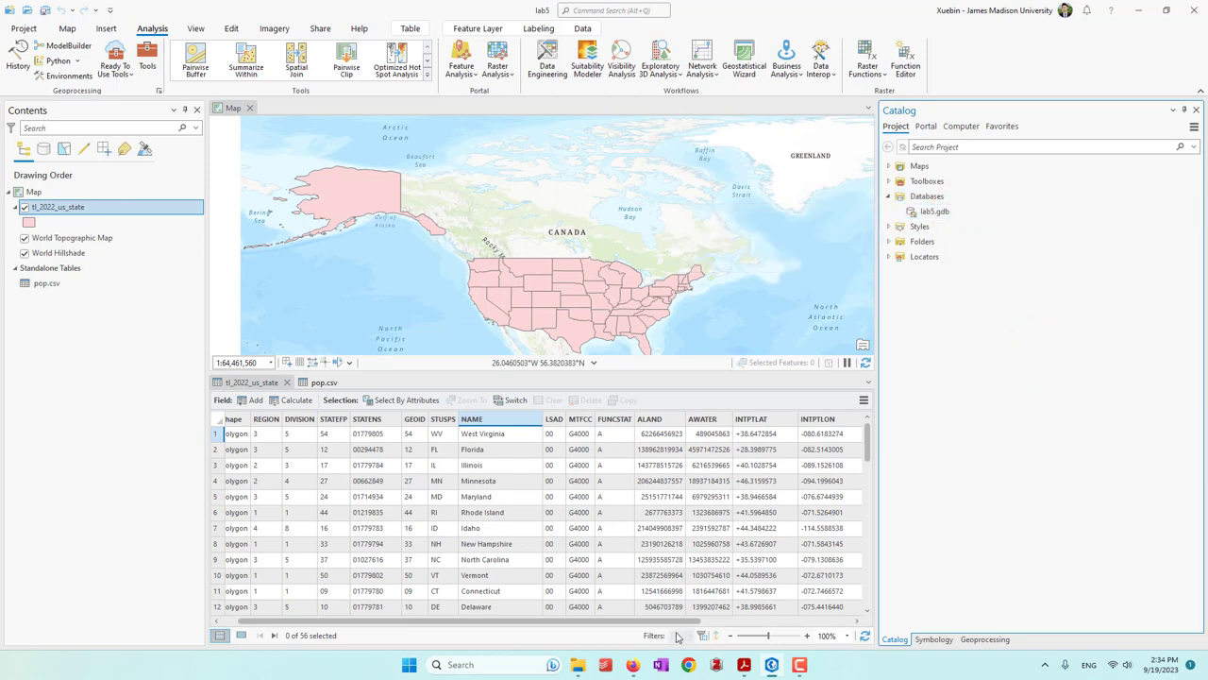
Check the joined pop column alongside GEOID and NAME in the states attribute table
{"action": "left_click_drag", "start_coordinate": [679, 620], "coordinate": [840, 632]}
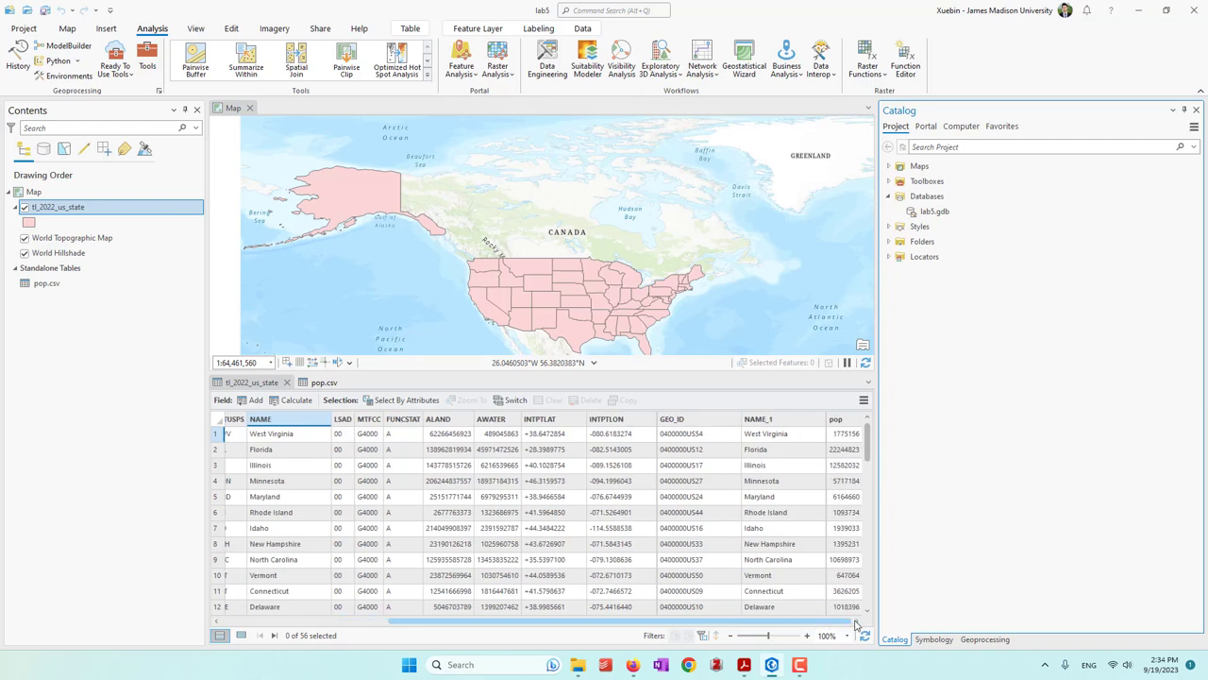
{"action": "left_click", "coordinate": [836, 418]}
{"action": "left_click_drag", "start_coordinate": [790, 620], "coordinate": [448, 615]}
{"action": "left_click", "coordinate": [439, 418]}
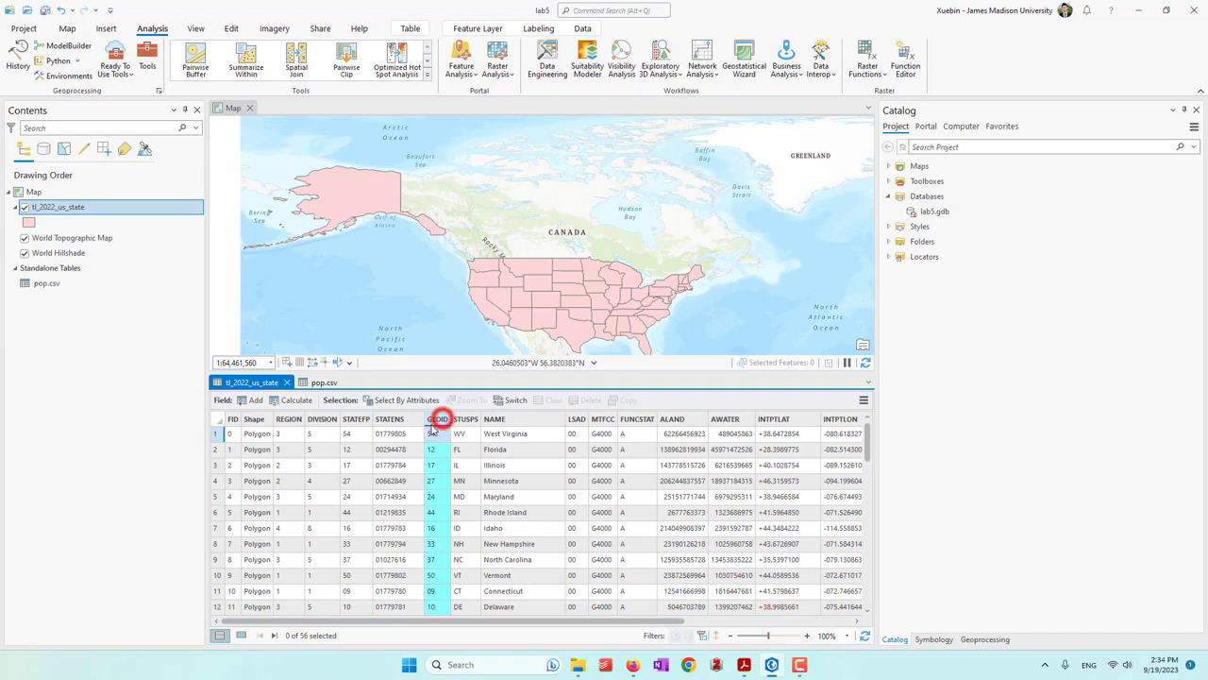
{"action": "left_click", "coordinate": [495, 420]}
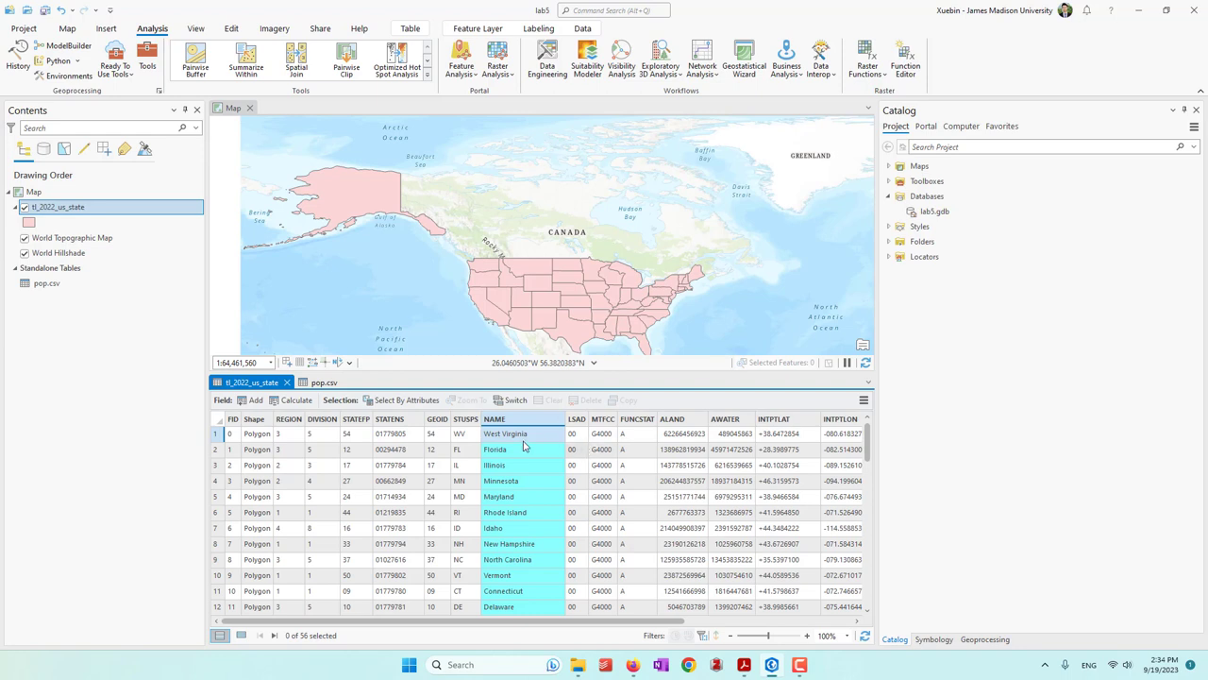
{"action": "right_click", "coordinate": [70, 209]}
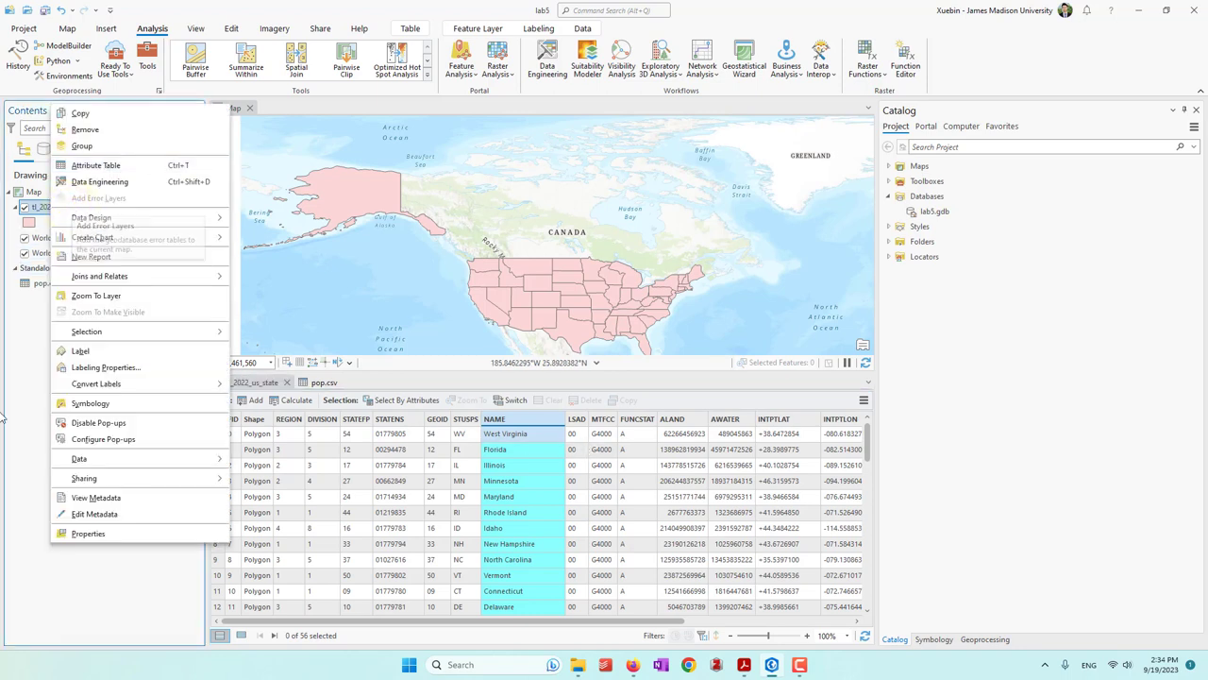
Set up exporting tl_2022_us_state features to a new feature class lab5.gdb\state_pop
{"action": "mouse_move", "coordinate": [85, 459]}
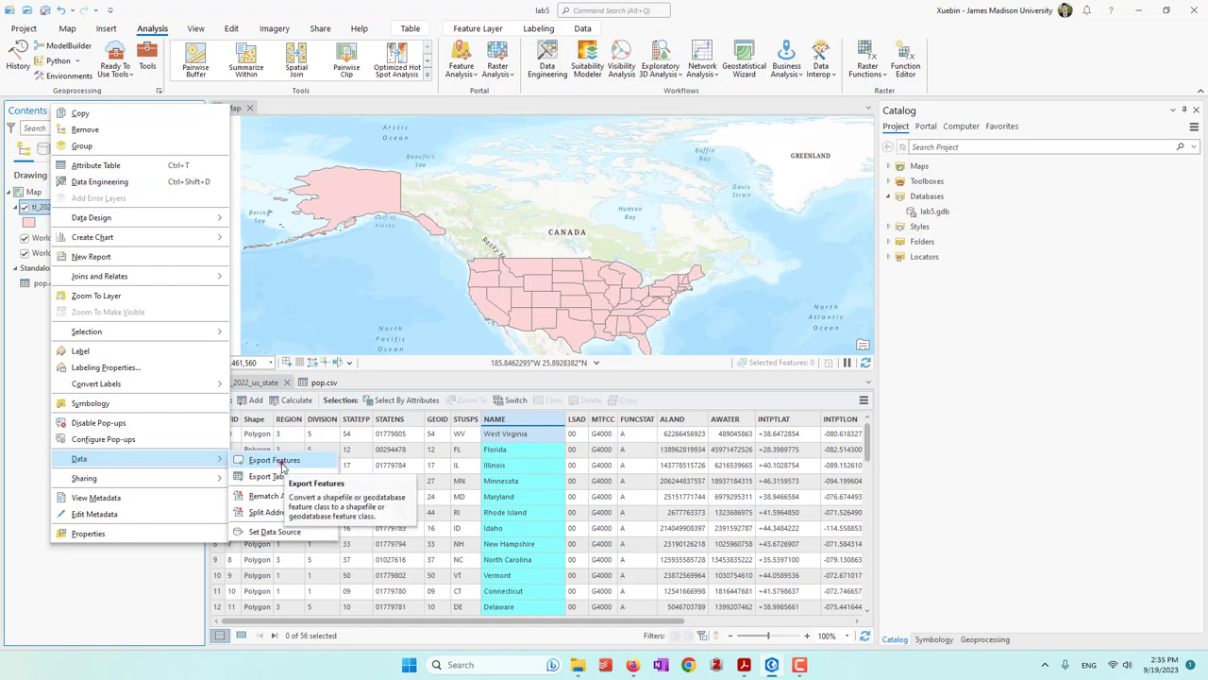
{"action": "left_click", "coordinate": [279, 462]}
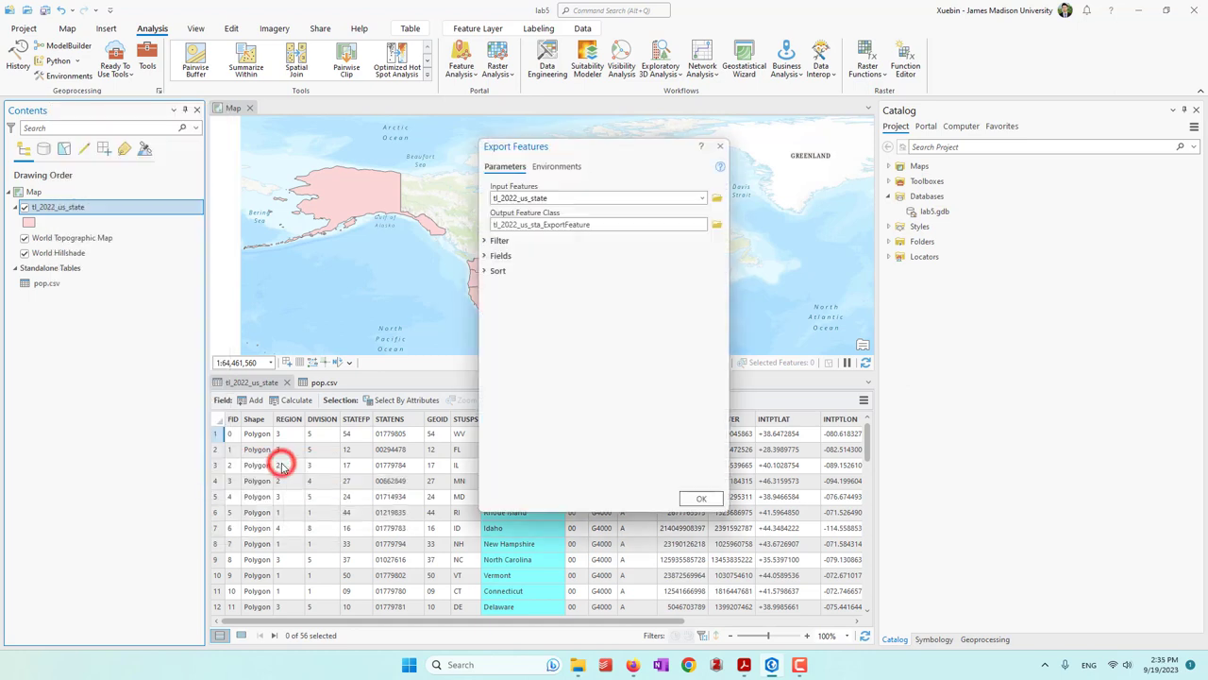
{"action": "left_click", "coordinate": [620, 224]}
{"action": "left_click_drag", "start_coordinate": [614, 224], "coordinate": [808, 242]}
{"action": "key", "text": "BackSpace"}
{"action": "key", "text": "BackSpace"}
{"action": "key", "text": "BackSpace"}
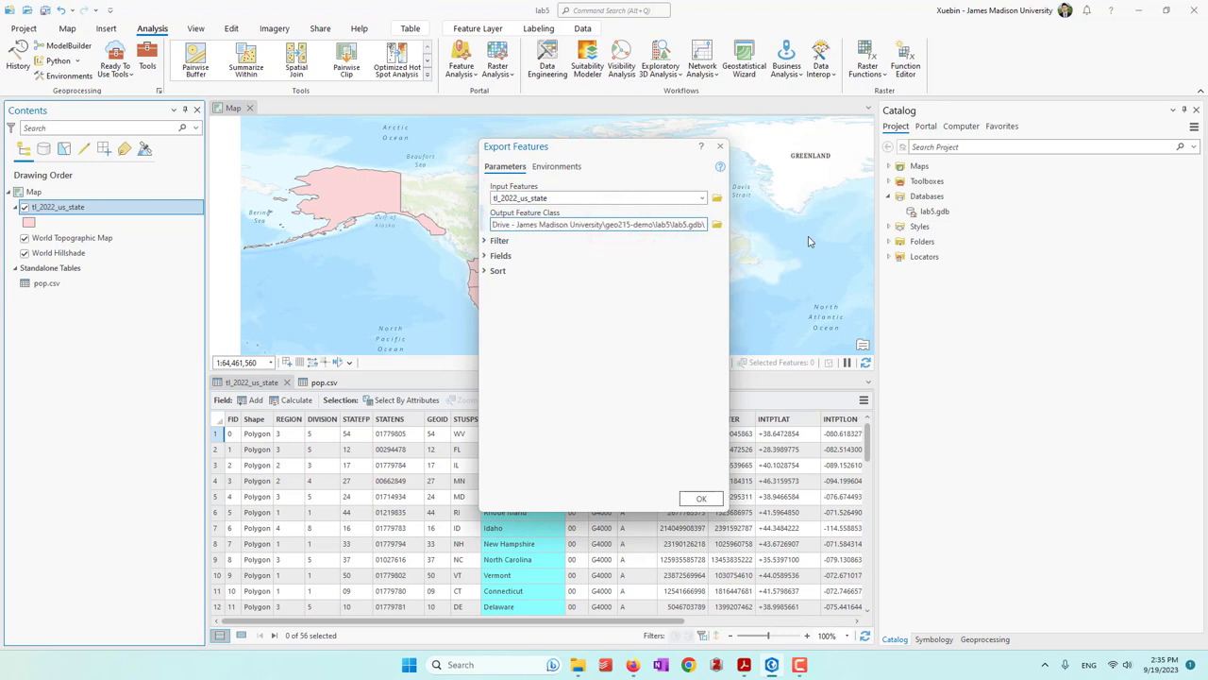
{"action": "type", "text": "state"}
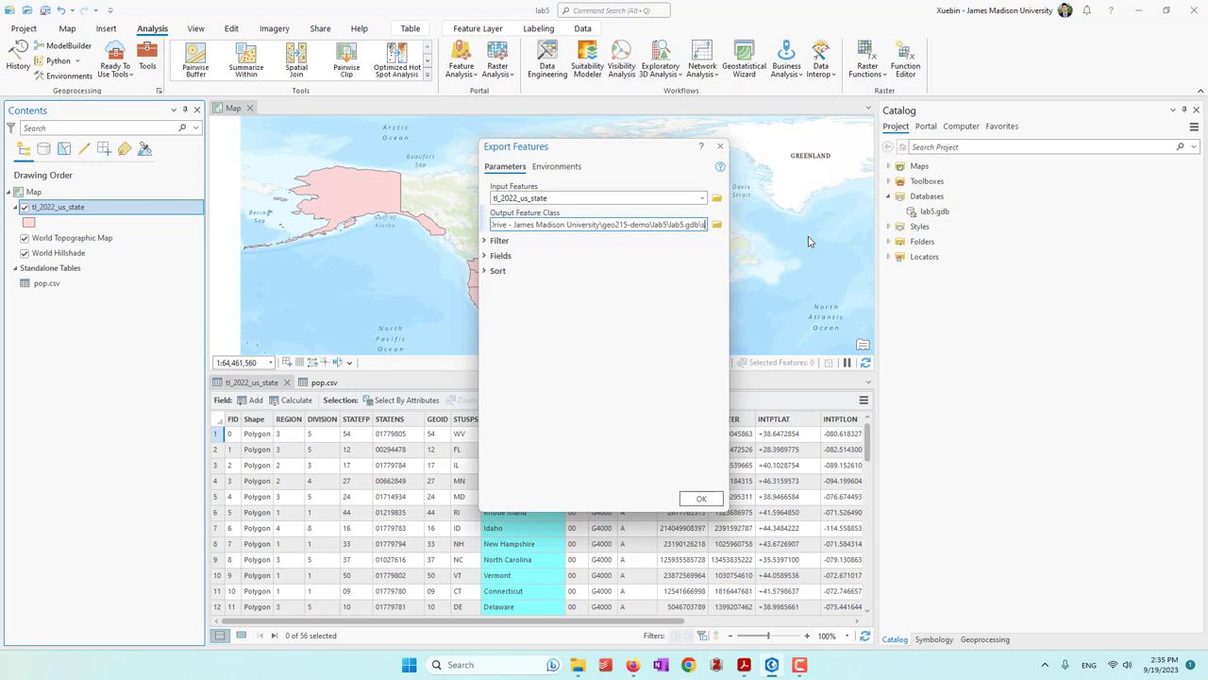
{"action": "type", "text": "_pop"}
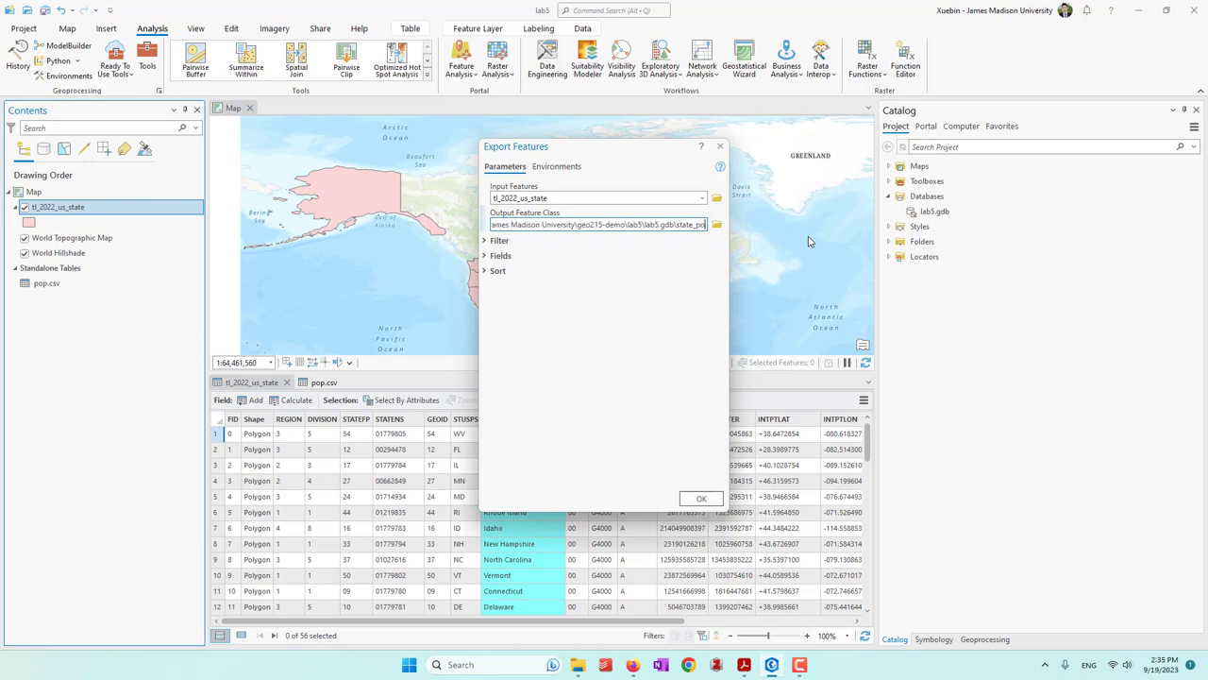
{"action": "left_click", "coordinate": [539, 390]}
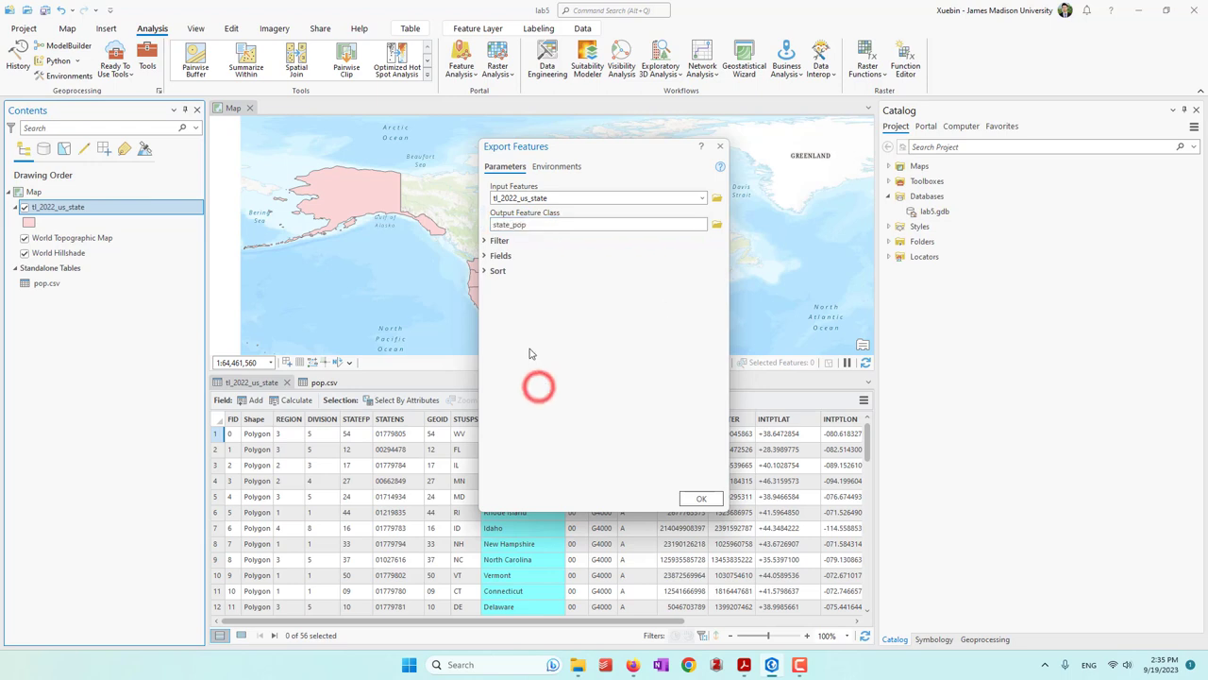
{"action": "left_click", "coordinate": [492, 240]}
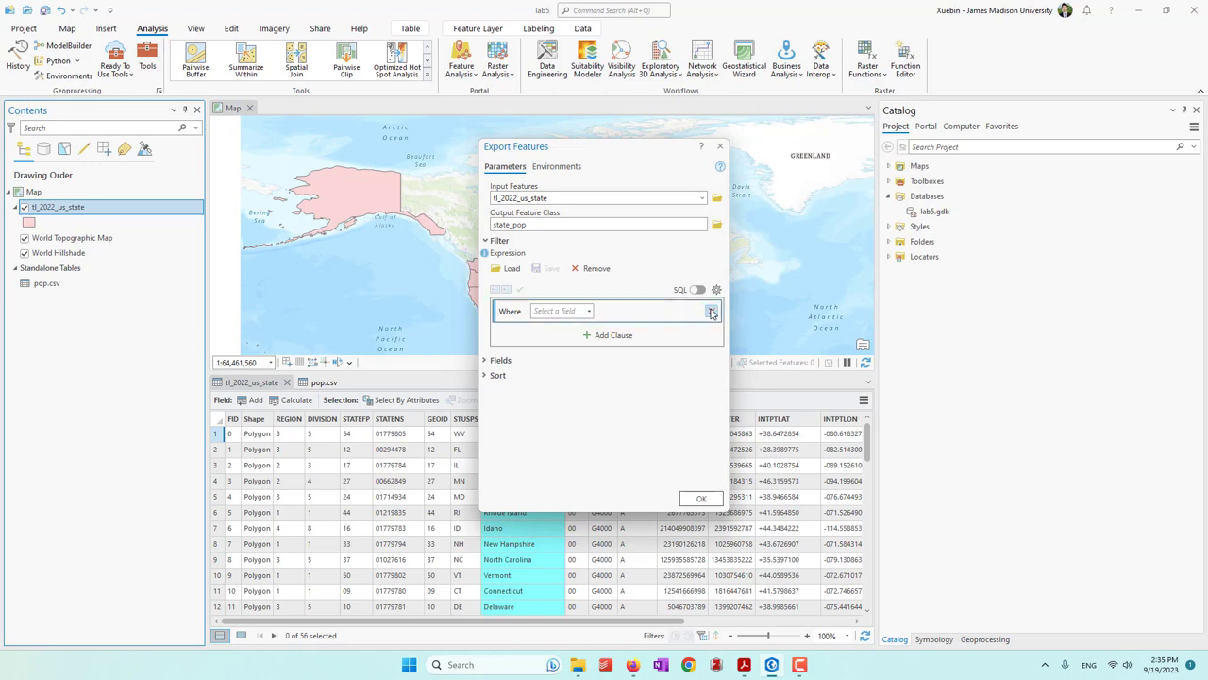
Clear the empty filter and remove REGION, DIVISION, STATEFP, STATENS and STUSPS from the field map
{"action": "left_click", "coordinate": [497, 361]}
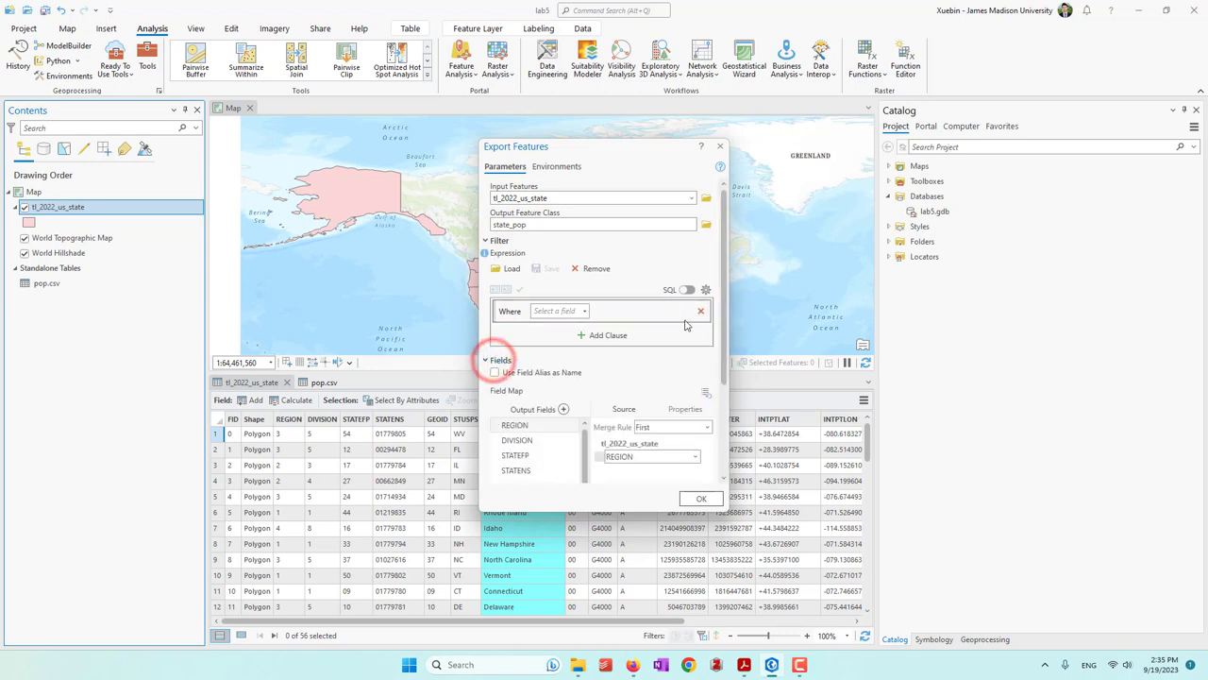
{"action": "left_click", "coordinate": [704, 311]}
{"action": "left_click", "coordinate": [487, 240]}
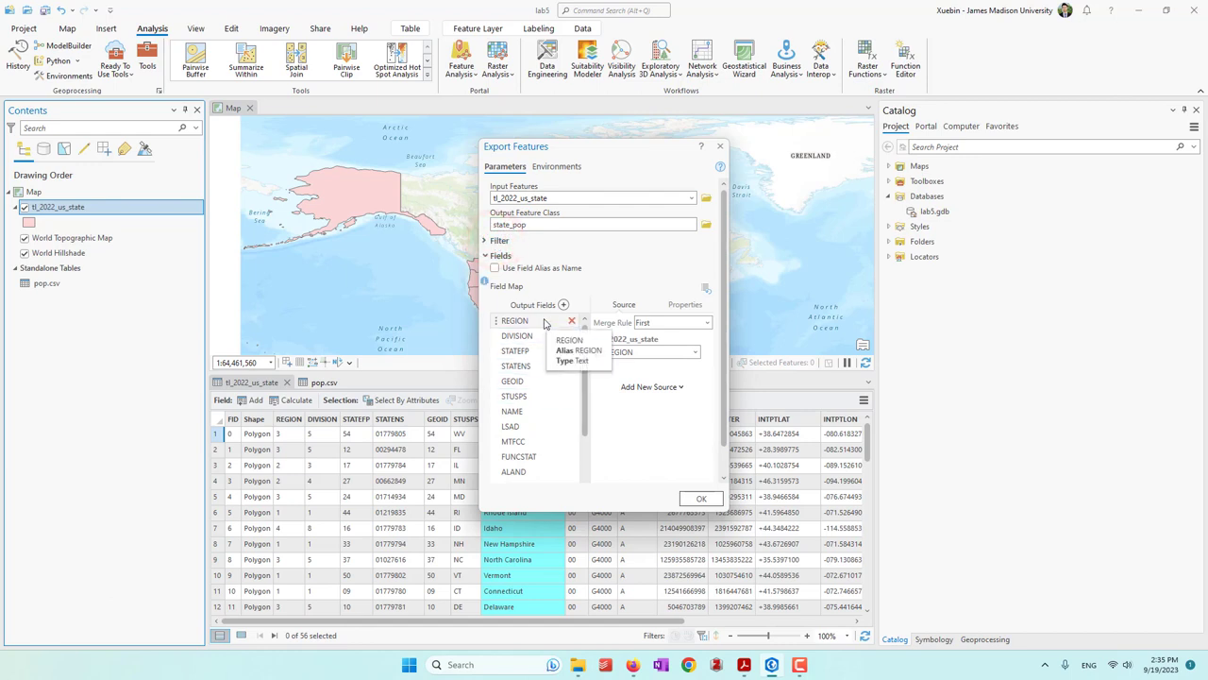
{"action": "left_click", "coordinate": [523, 382]}
{"action": "left_click", "coordinate": [528, 410]}
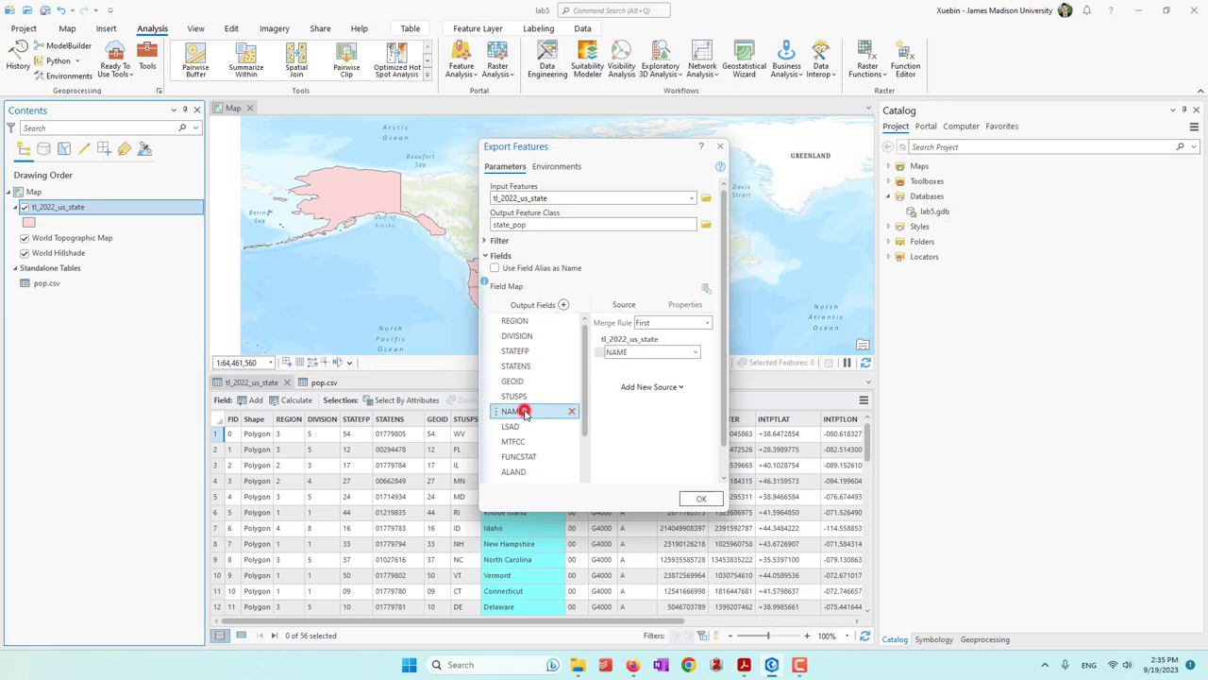
{"action": "left_click", "coordinate": [541, 366]}
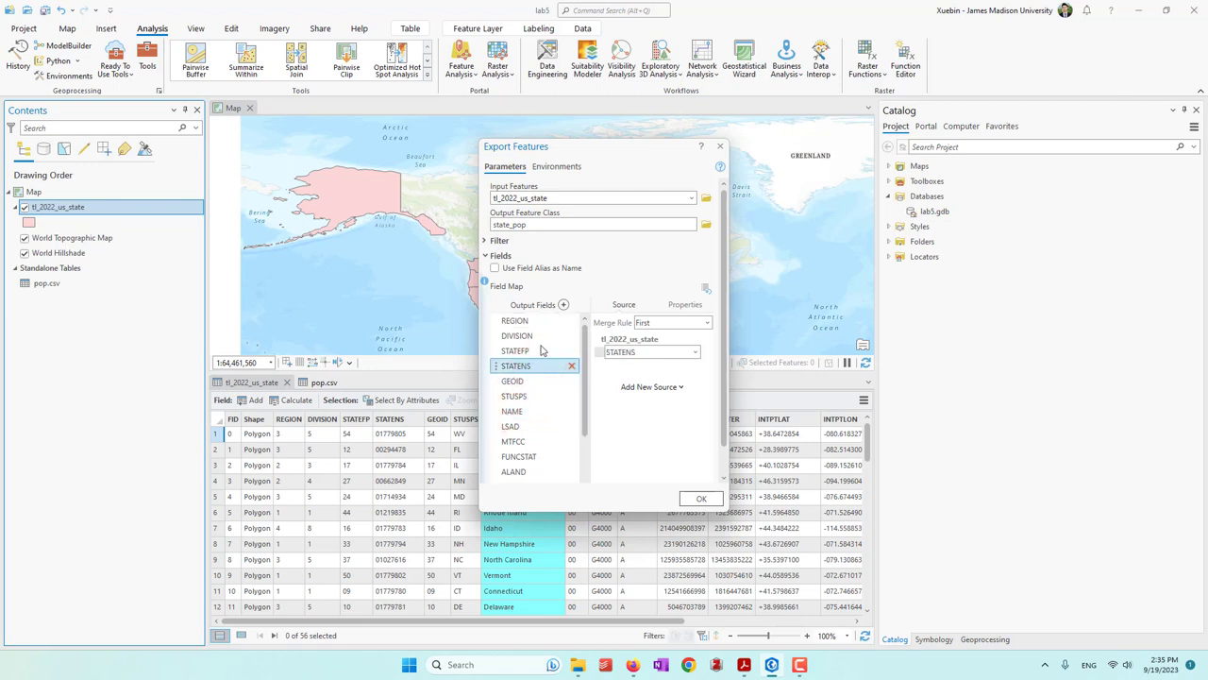
{"action": "left_click", "coordinate": [535, 322], "text": "shift"}
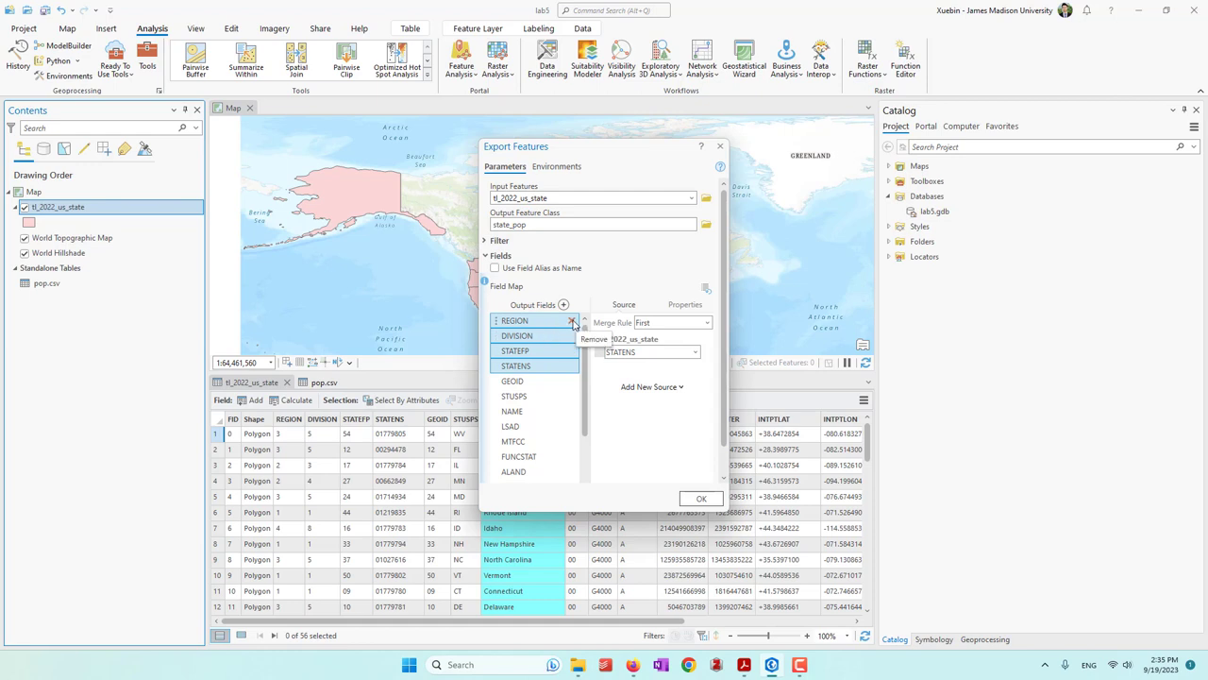
{"action": "left_click", "coordinate": [573, 322]}
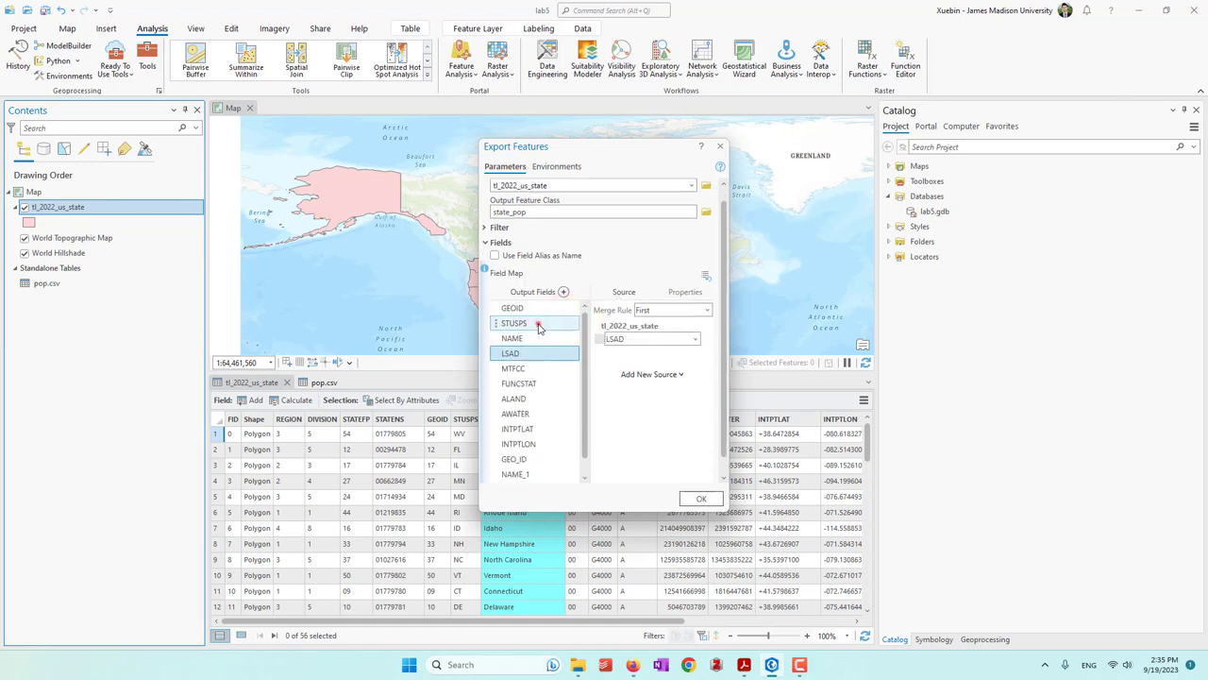
{"action": "left_click", "coordinate": [538, 324]}
{"action": "left_click", "coordinate": [572, 322]}
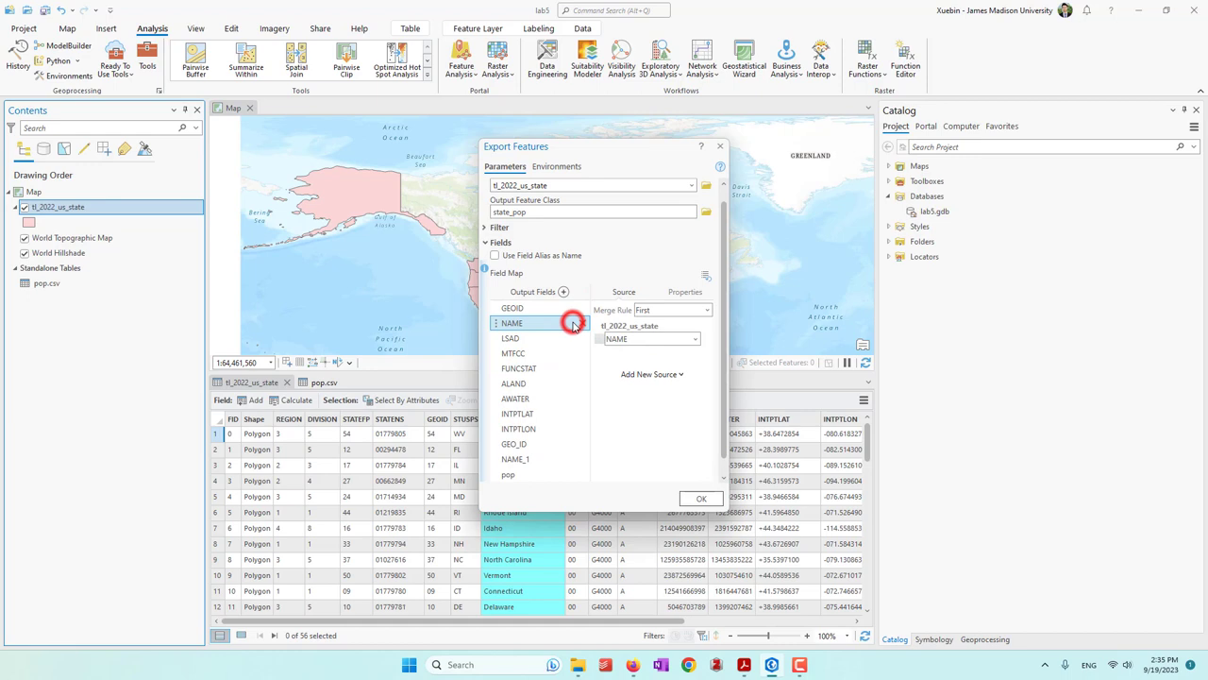
Remove LSAD through NAME_1, leaving only GEOID, NAME and pop as output fields
{"action": "left_click", "coordinate": [529, 338]}
{"action": "left_click_drag", "start_coordinate": [722, 404], "coordinate": [725, 424]}
{"action": "left_click", "coordinate": [548, 447], "text": "shift"}
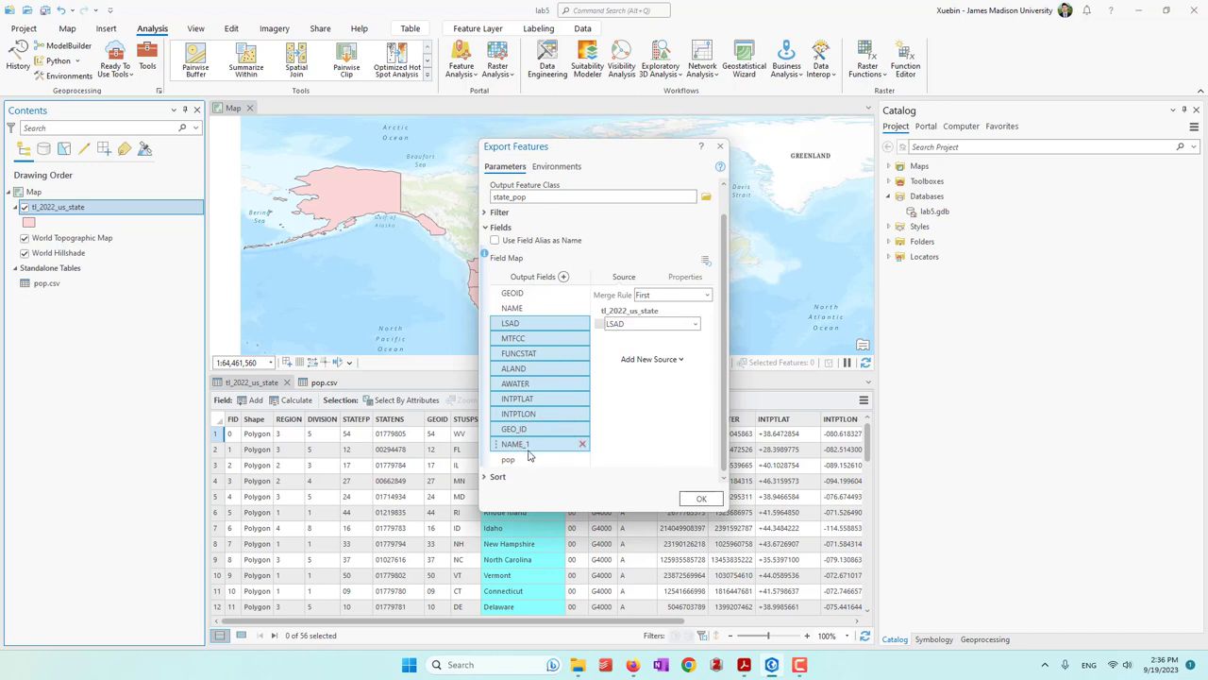
{"action": "left_click", "coordinate": [582, 445]}
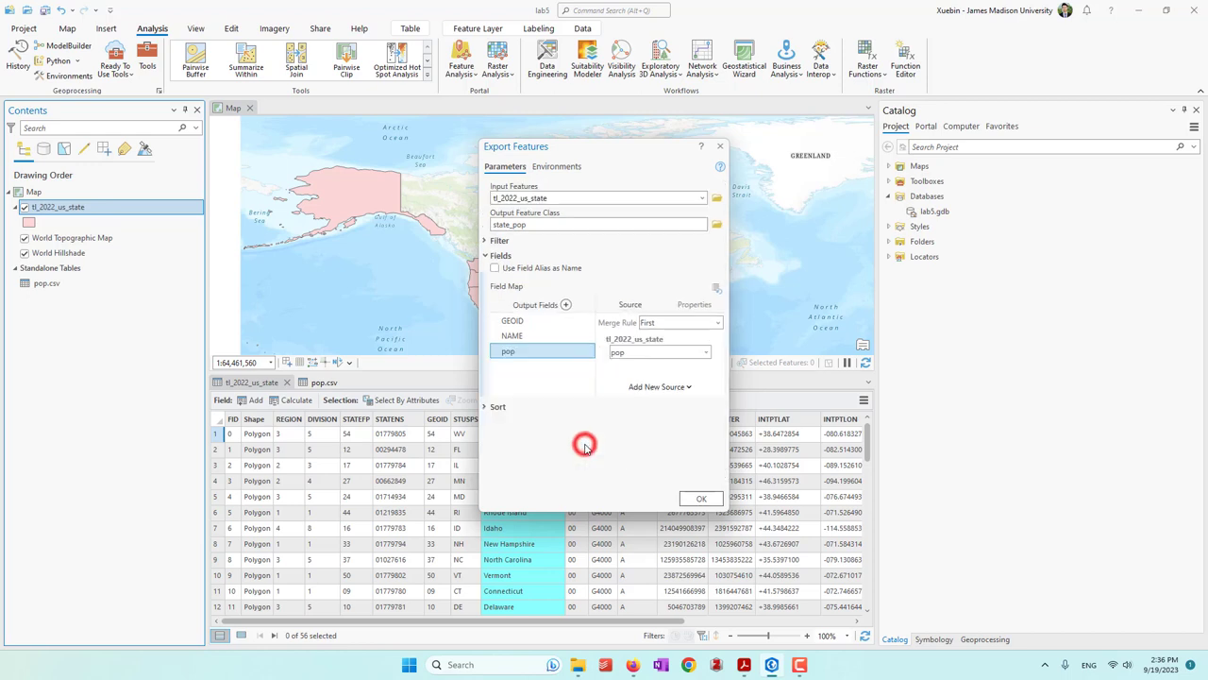
{"action": "left_click", "coordinate": [529, 321]}
{"action": "left_click", "coordinate": [522, 335]}
{"action": "left_click", "coordinate": [515, 351]}
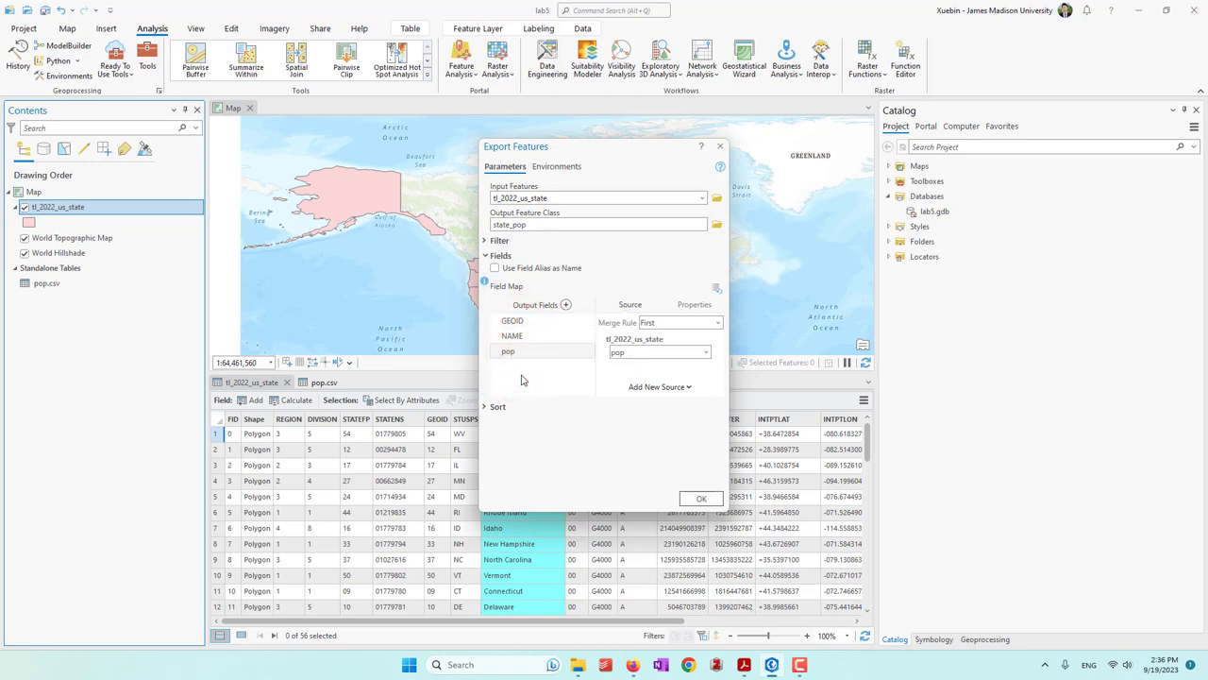
Set the export's output coordinate system to NAD 1927 Contiguous USA Albers
{"action": "left_click", "coordinate": [553, 167]}
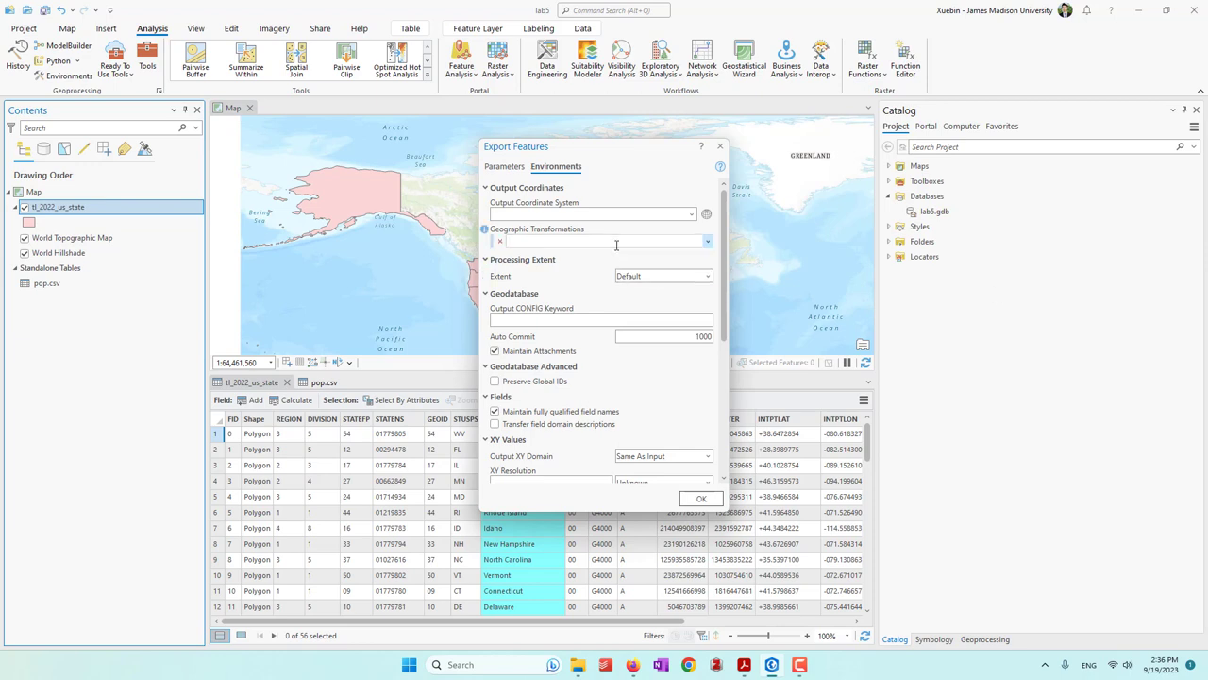
{"action": "left_click", "coordinate": [706, 215]}
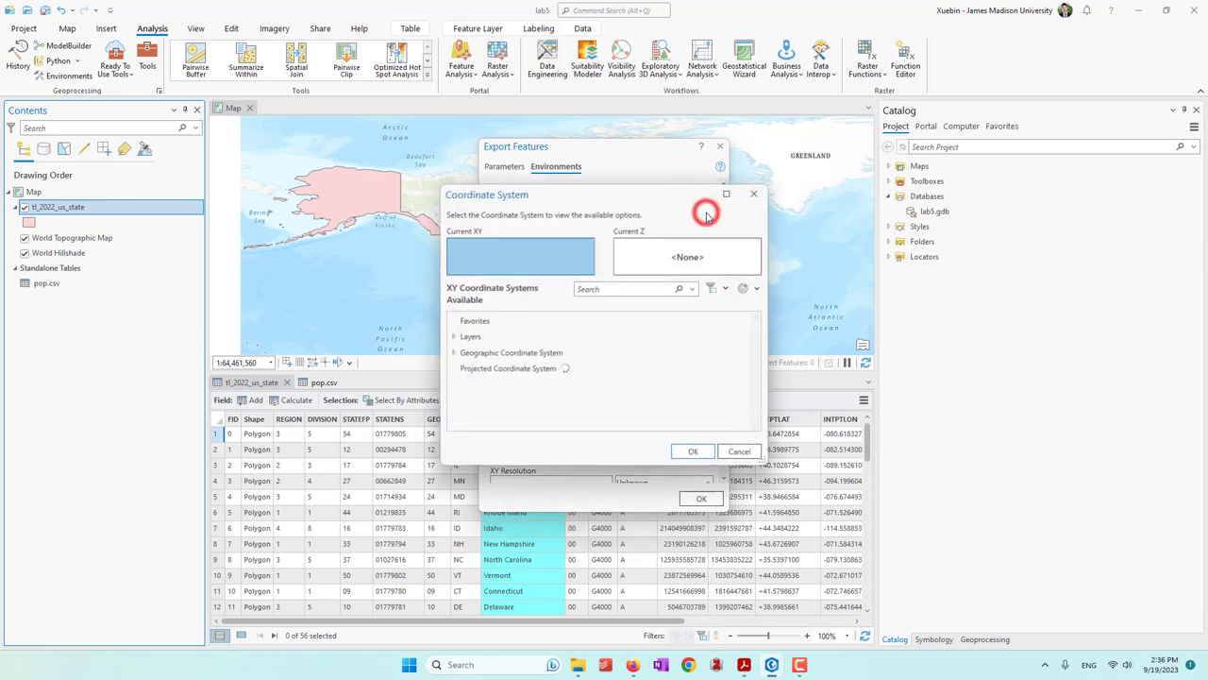
{"action": "left_click", "coordinate": [453, 369]}
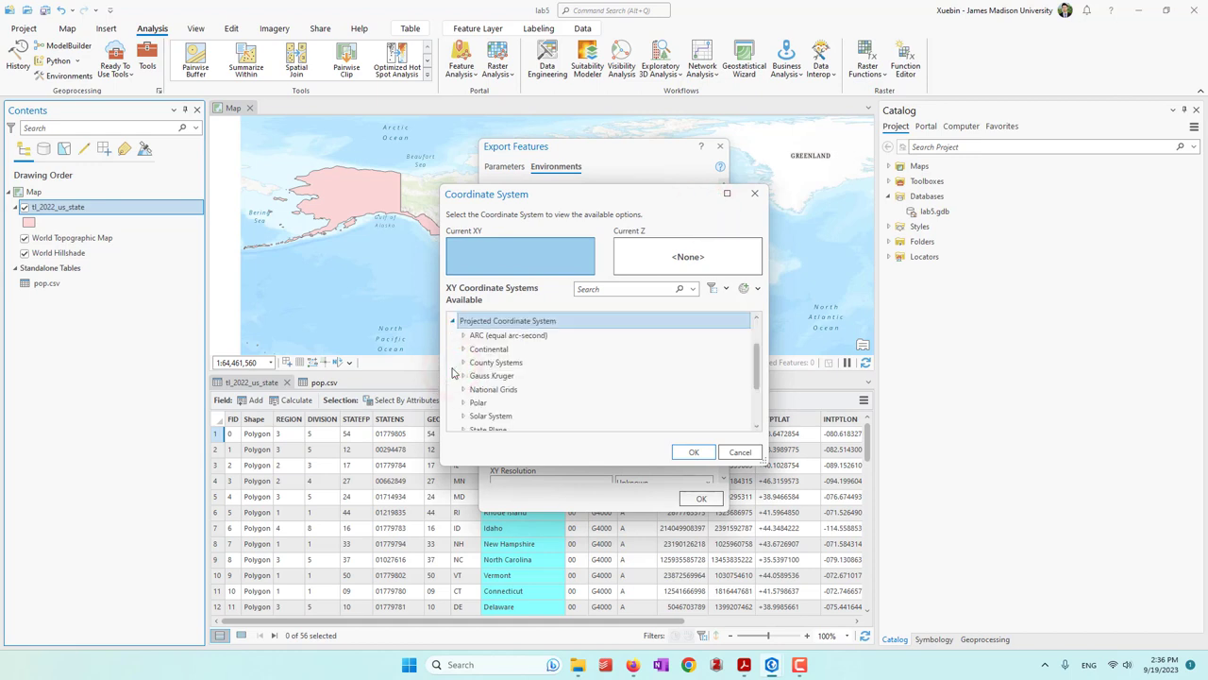
{"action": "left_click", "coordinate": [462, 352]}
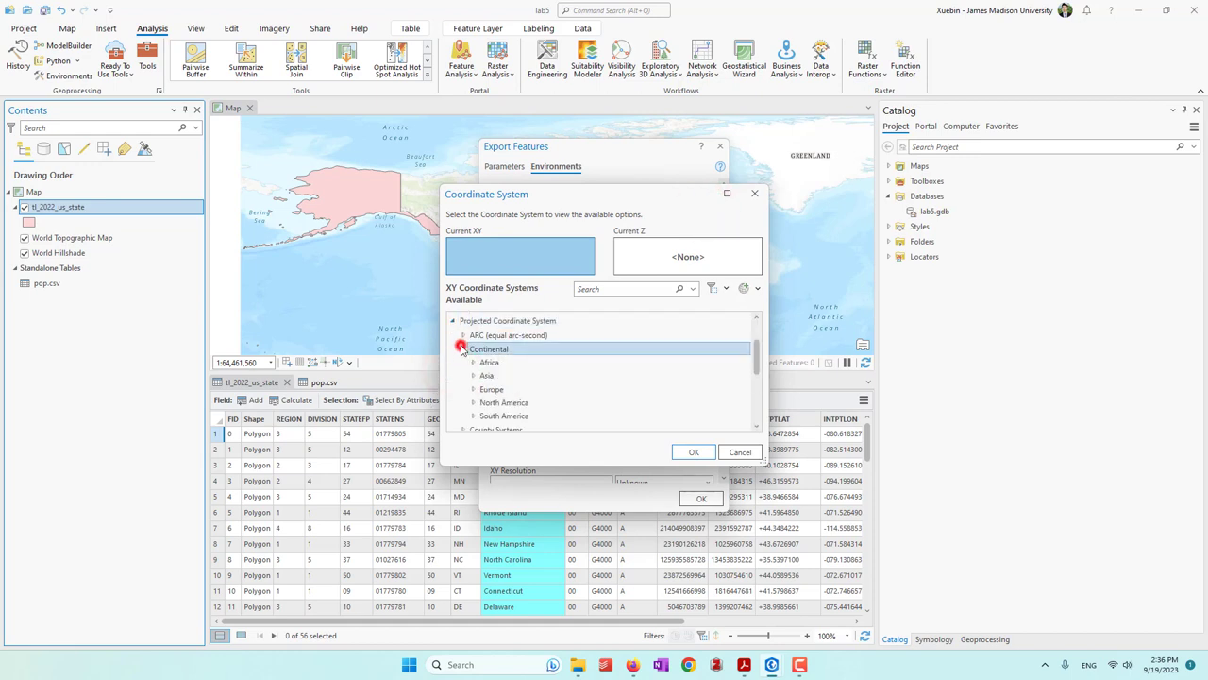
{"action": "left_click", "coordinate": [473, 404]}
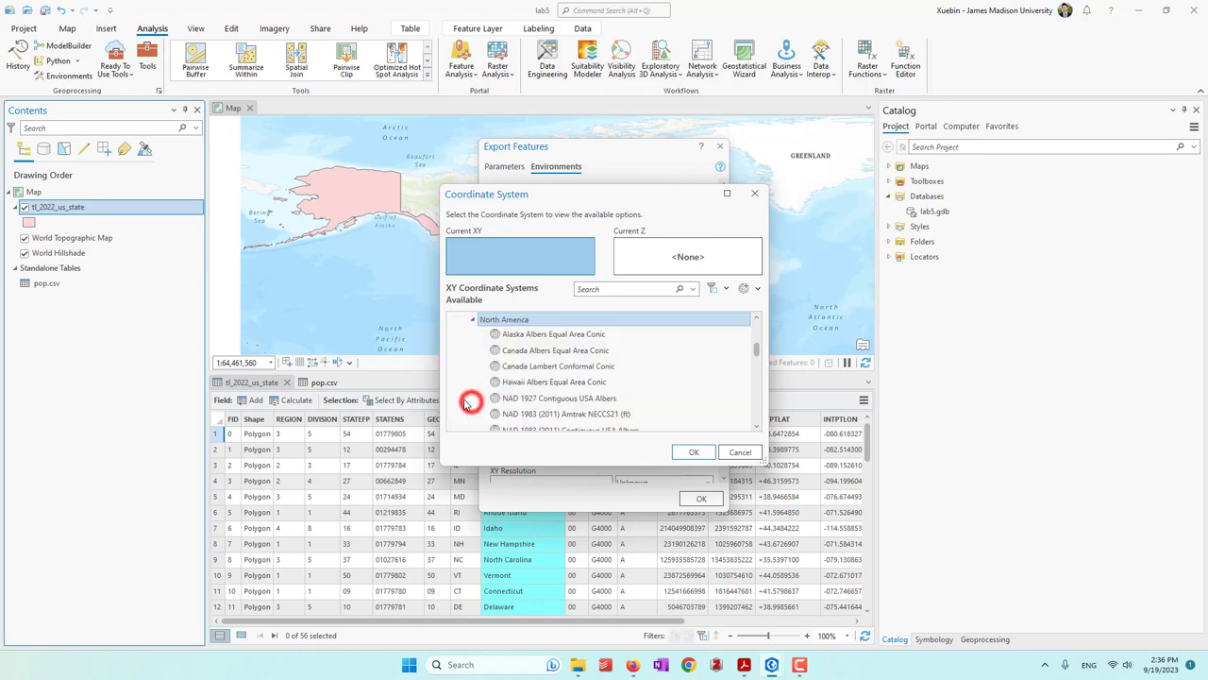
{"action": "left_click", "coordinate": [552, 401]}
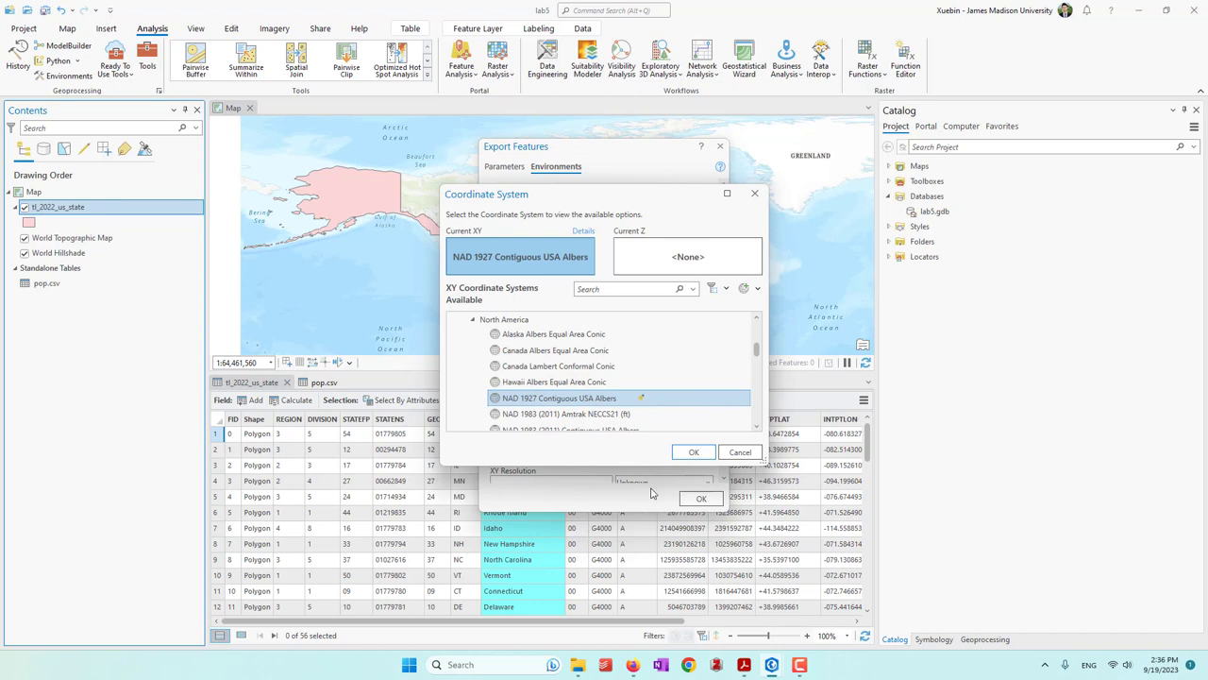
{"action": "left_click", "coordinate": [698, 454]}
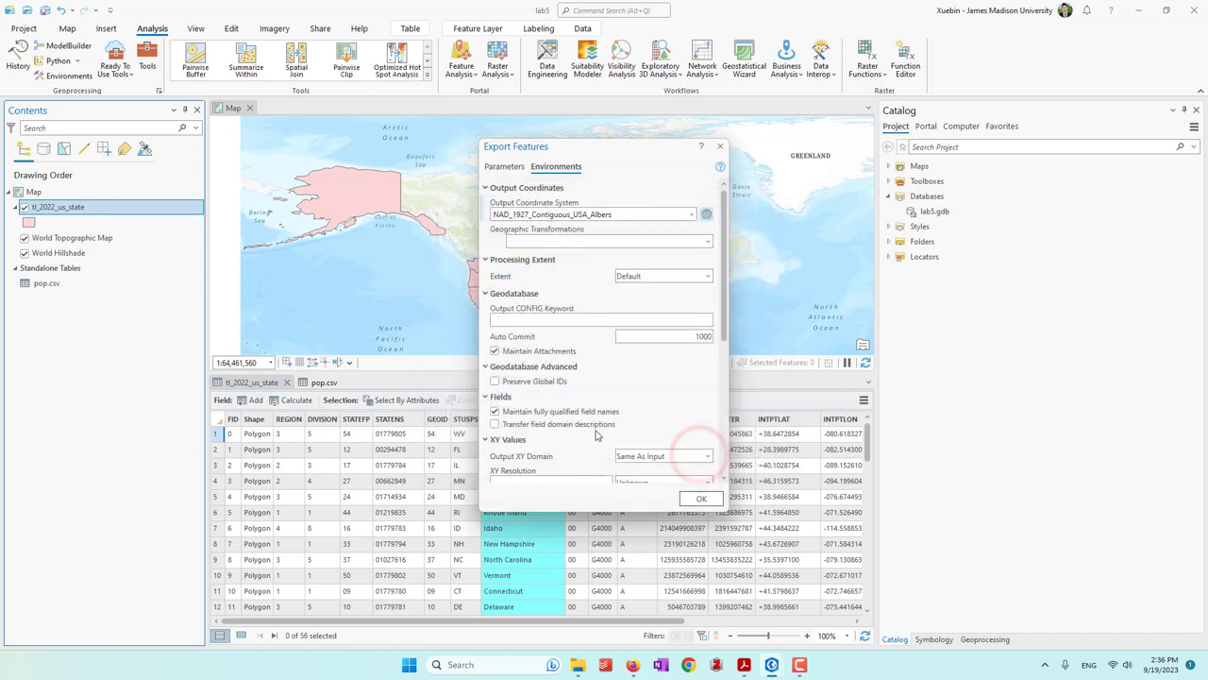
Run the export to create the projected state_pop feature class
{"action": "scroll", "coordinate": [600, 436], "scroll_direction": "down", "scroll_amount": 2}
{"action": "scroll", "coordinate": [601, 436], "scroll_direction": "down", "scroll_amount": 7}
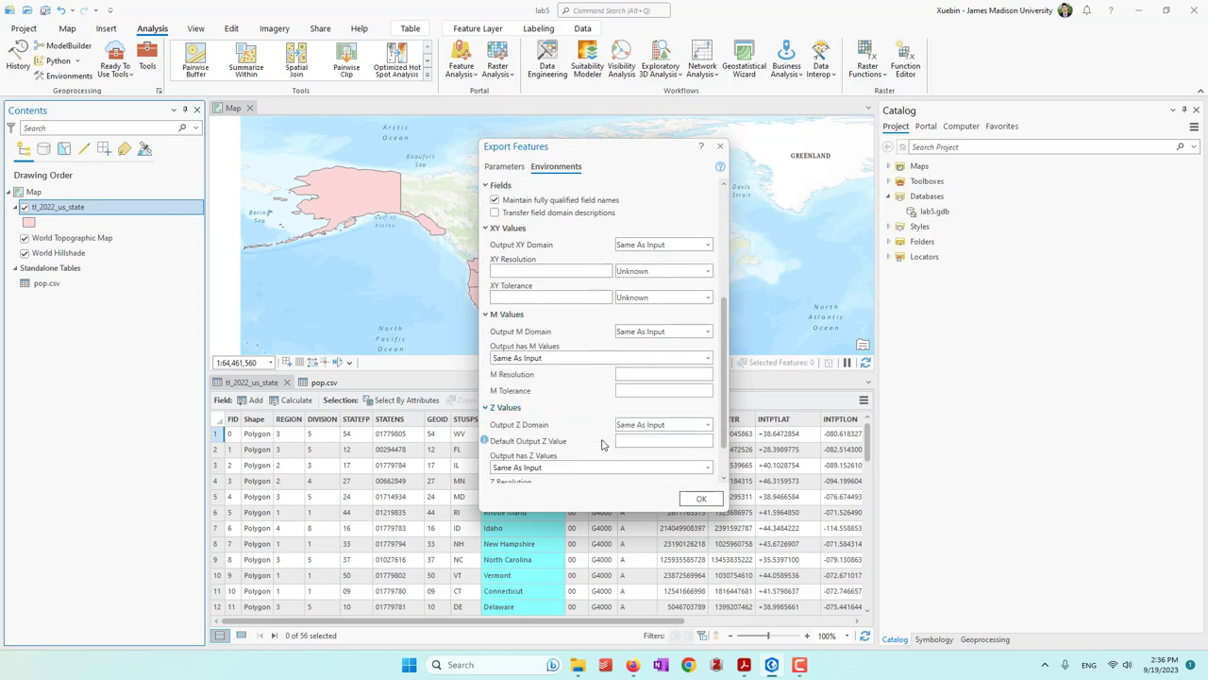
{"action": "scroll", "coordinate": [602, 439], "scroll_direction": "down", "scroll_amount": 2}
{"action": "scroll", "coordinate": [602, 439], "scroll_direction": "up", "scroll_amount": 10}
{"action": "left_click", "coordinate": [699, 498]}
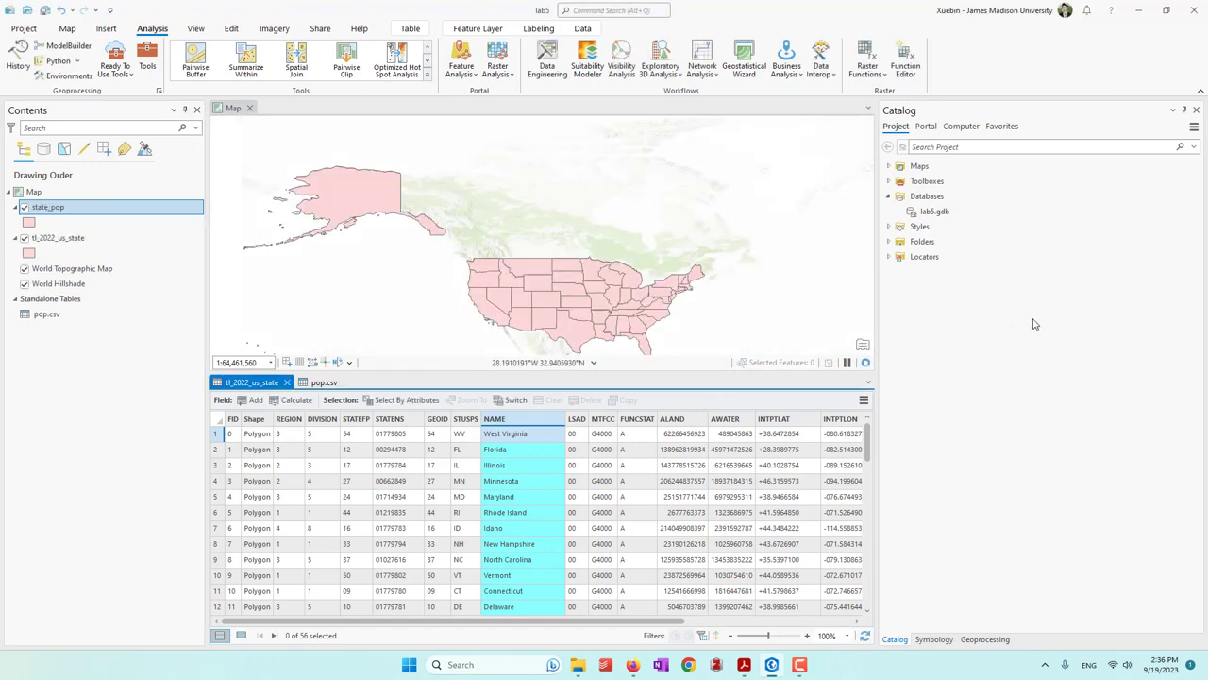
Confirm state_pop is in lab5.gdb and open its attribute table
{"action": "double_click", "coordinate": [954, 215]}
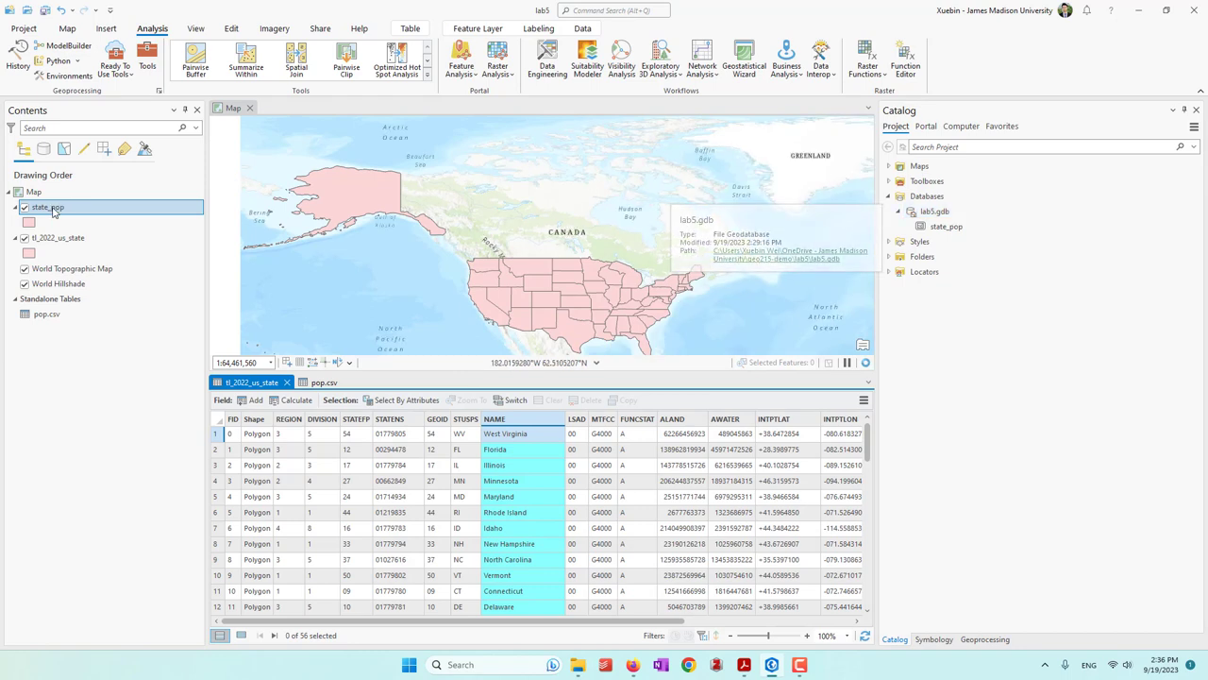
{"action": "left_click", "coordinate": [944, 226]}
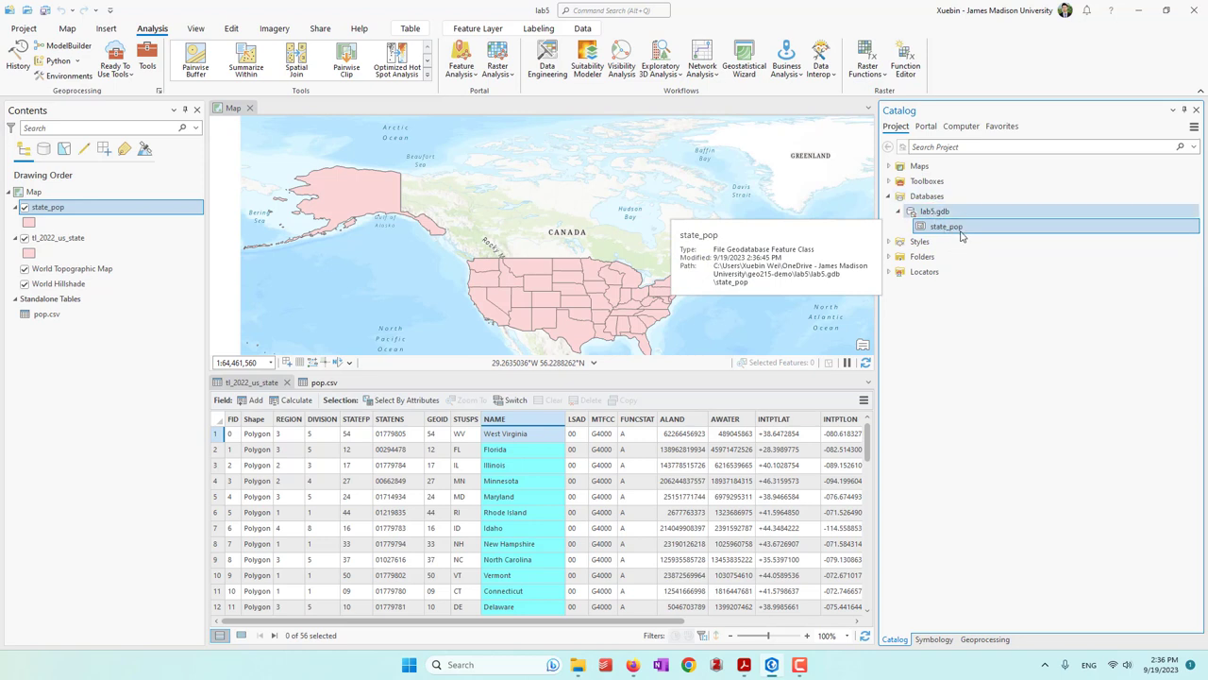
{"action": "right_click", "coordinate": [42, 210]}
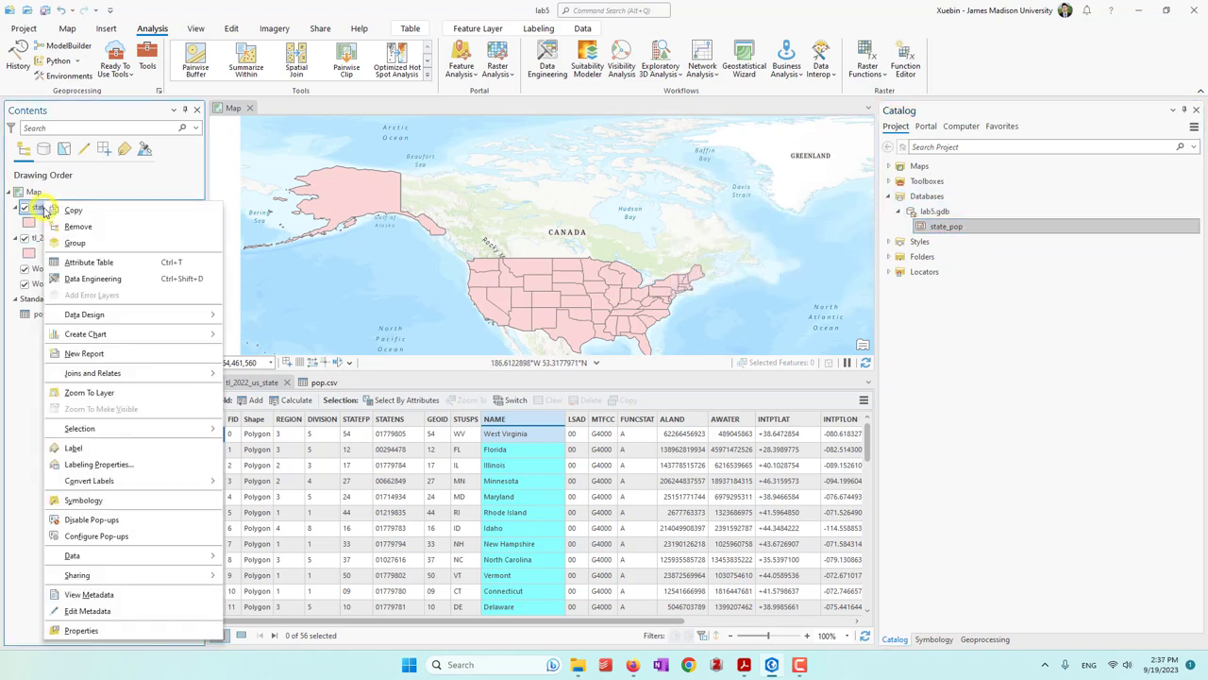
{"action": "left_click", "coordinate": [75, 263]}
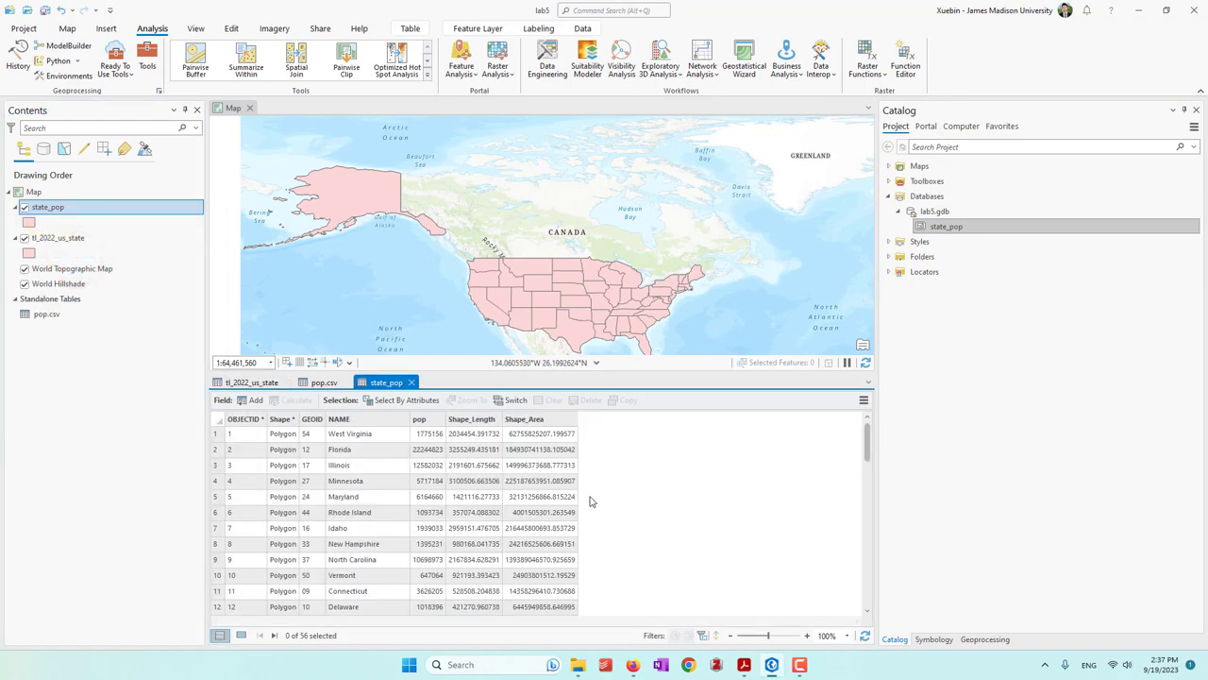
Review the GEOID, NAME, pop, Shape_Length and Shape_Area columns, then return to tl_2022_us_state
{"action": "left_click", "coordinate": [311, 419]}
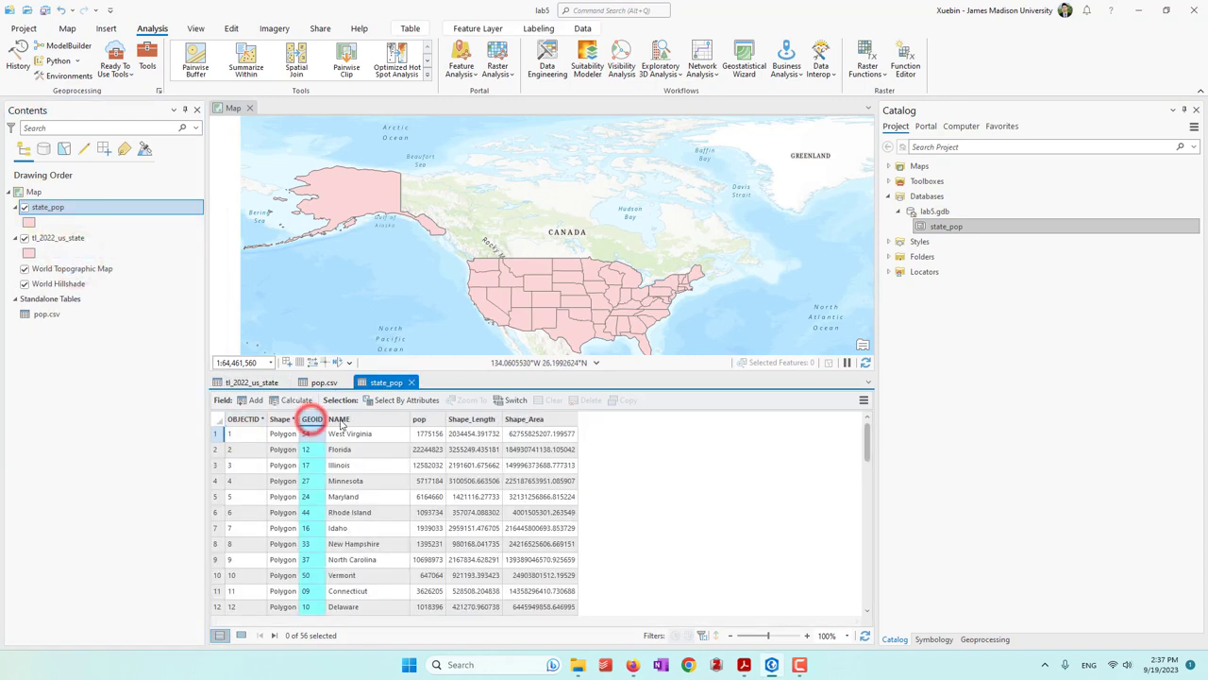
{"action": "left_click", "coordinate": [347, 419]}
{"action": "left_click", "coordinate": [419, 419]}
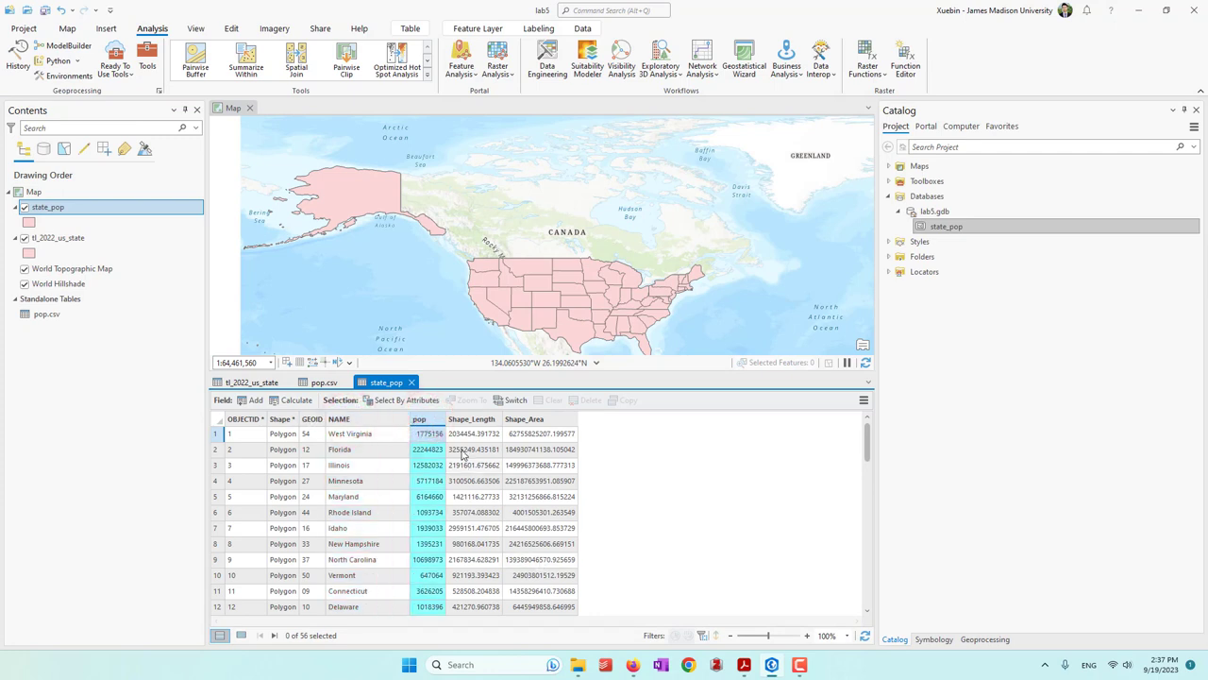
{"action": "left_click", "coordinate": [472, 419]}
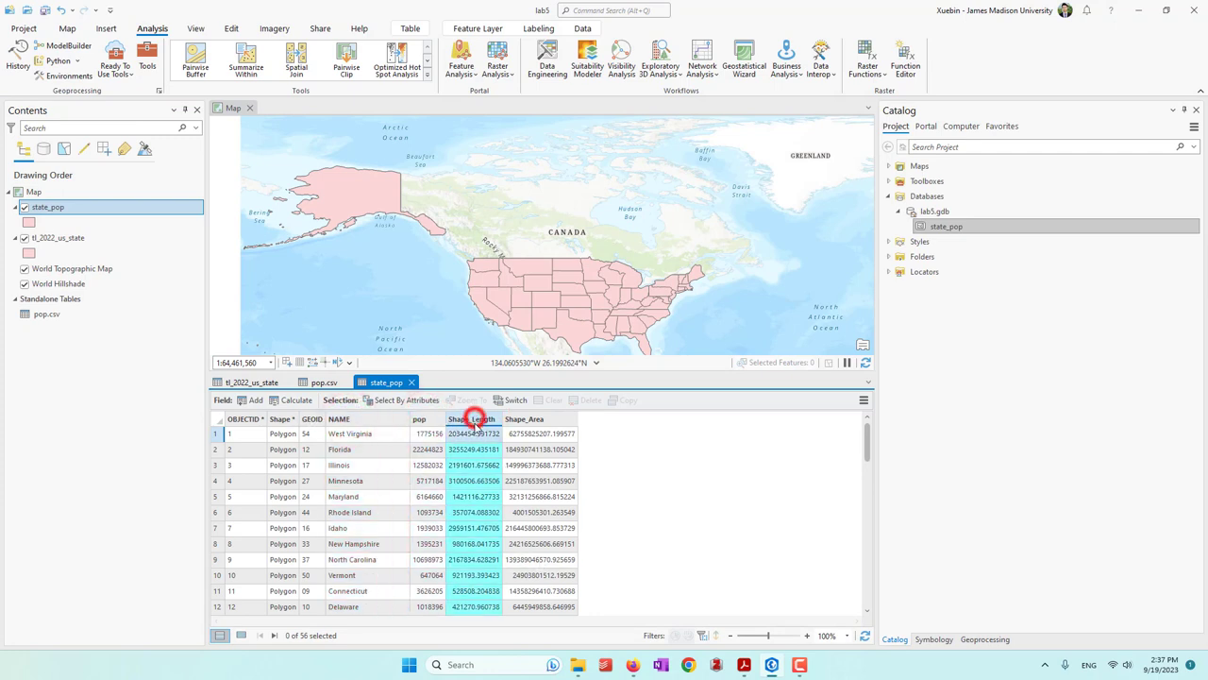
{"action": "left_click", "coordinate": [531, 420]}
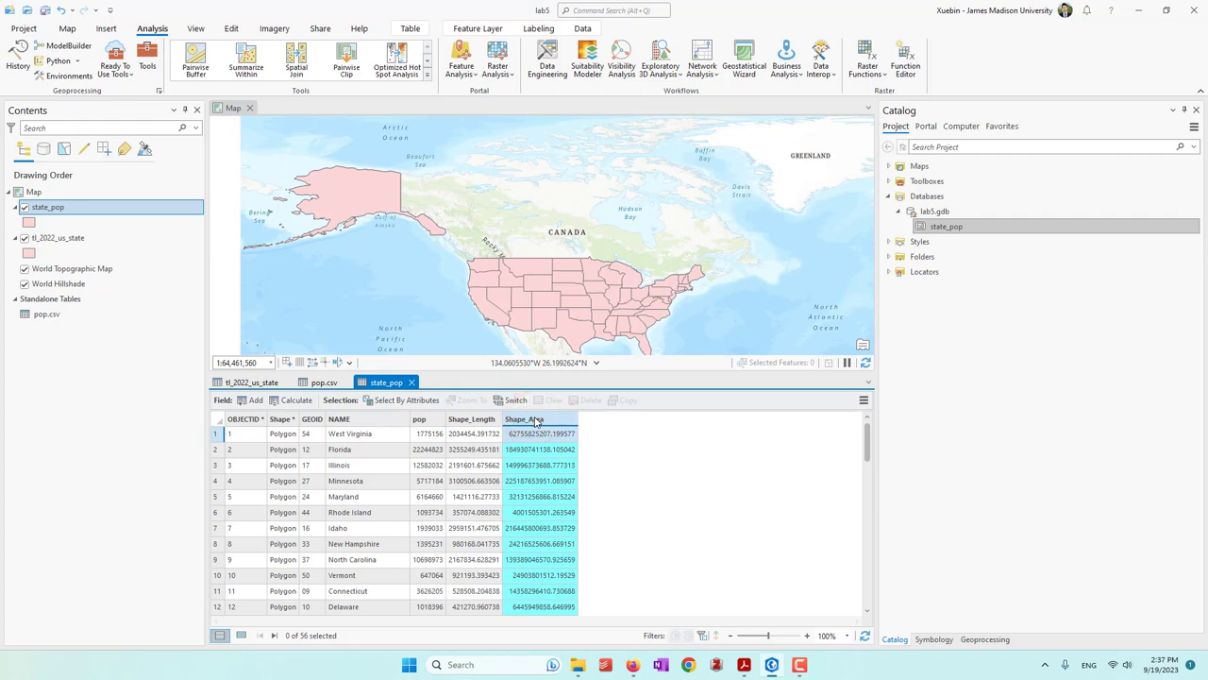
{"action": "scroll", "coordinate": [543, 476], "scroll_direction": "down", "scroll_amount": 3}
{"action": "scroll", "coordinate": [540, 475], "scroll_direction": "up", "scroll_amount": 3}
{"action": "left_click", "coordinate": [252, 381]}
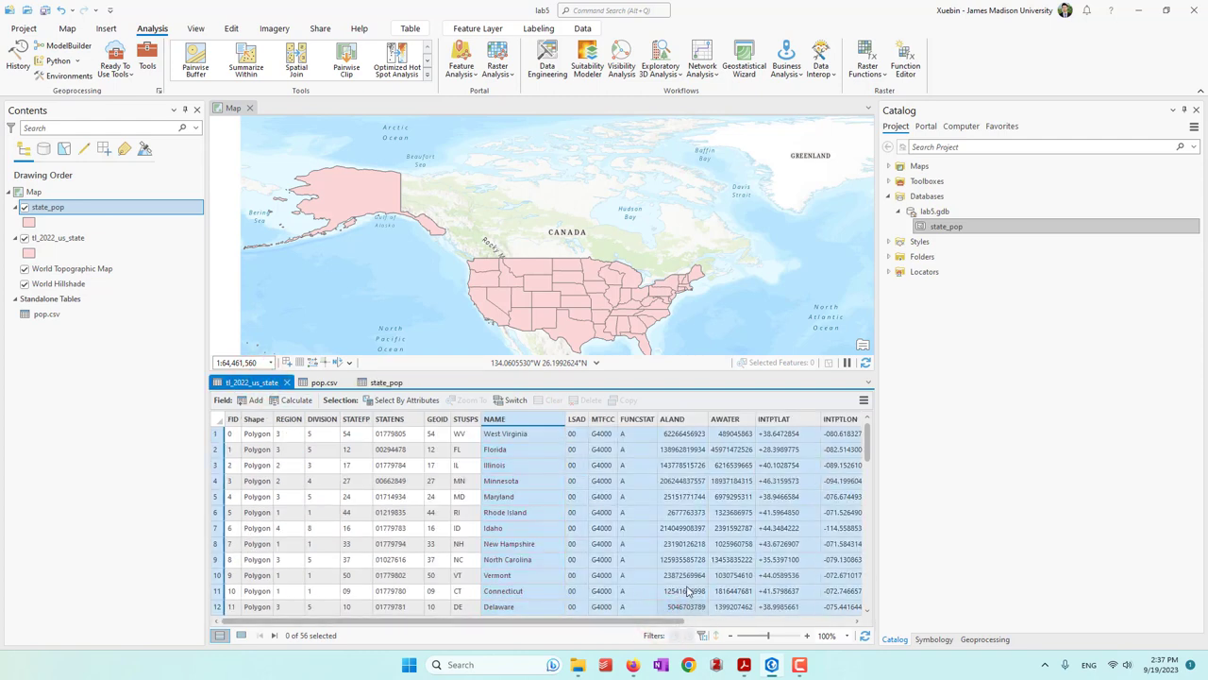
Remove the tl_2022_us_state layer from the map
{"action": "left_click", "coordinate": [684, 576]}
{"action": "left_click", "coordinate": [97, 384]}
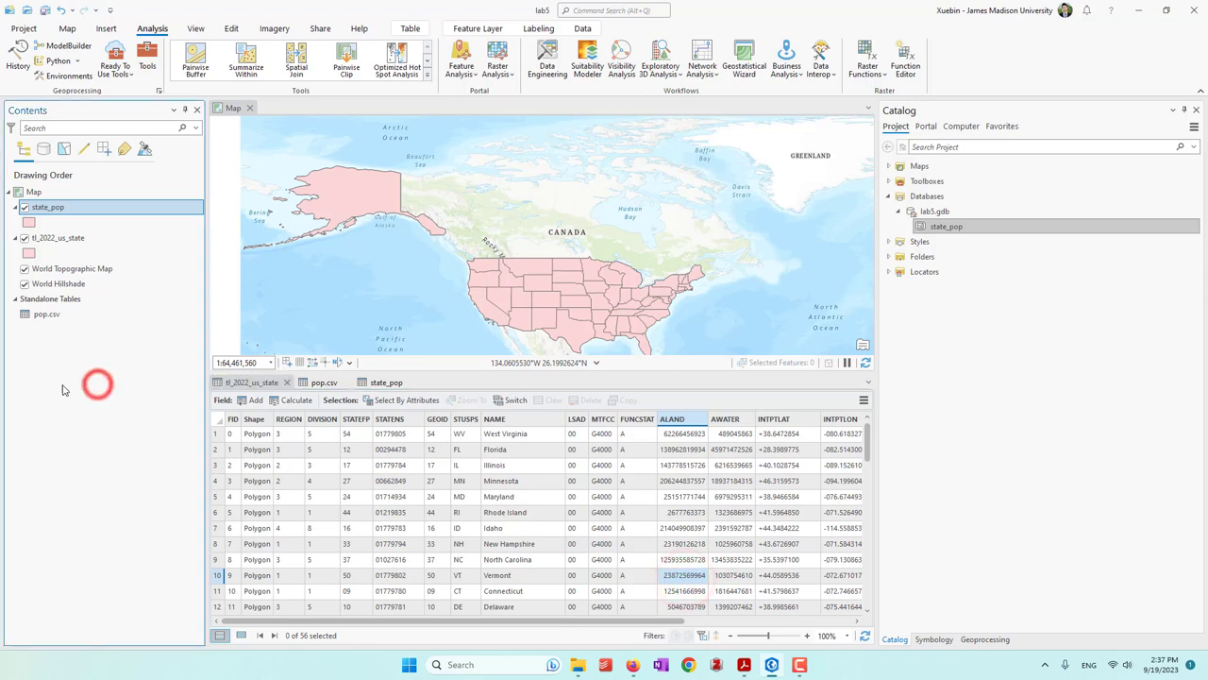
{"action": "left_click", "coordinate": [47, 241]}
{"action": "right_click", "coordinate": [49, 239]}
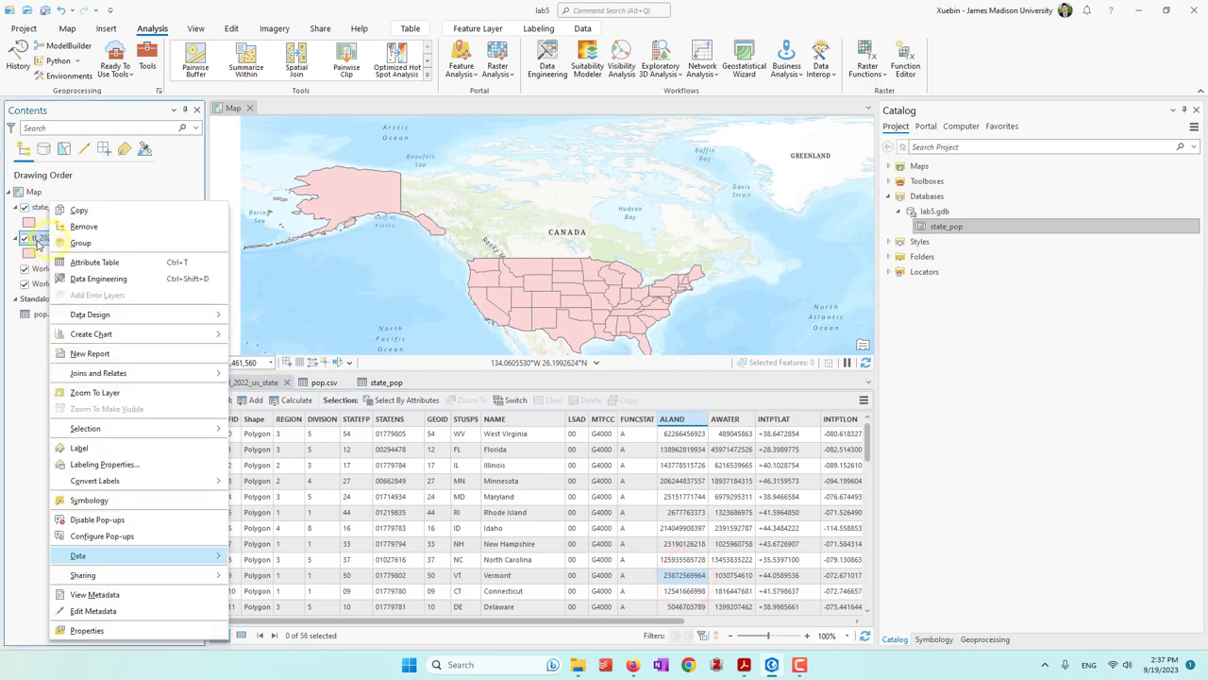
{"action": "left_click", "coordinate": [64, 232]}
Remove the World Topographic Map and World Hillshade basemaps
{"action": "left_click", "coordinate": [76, 237]}
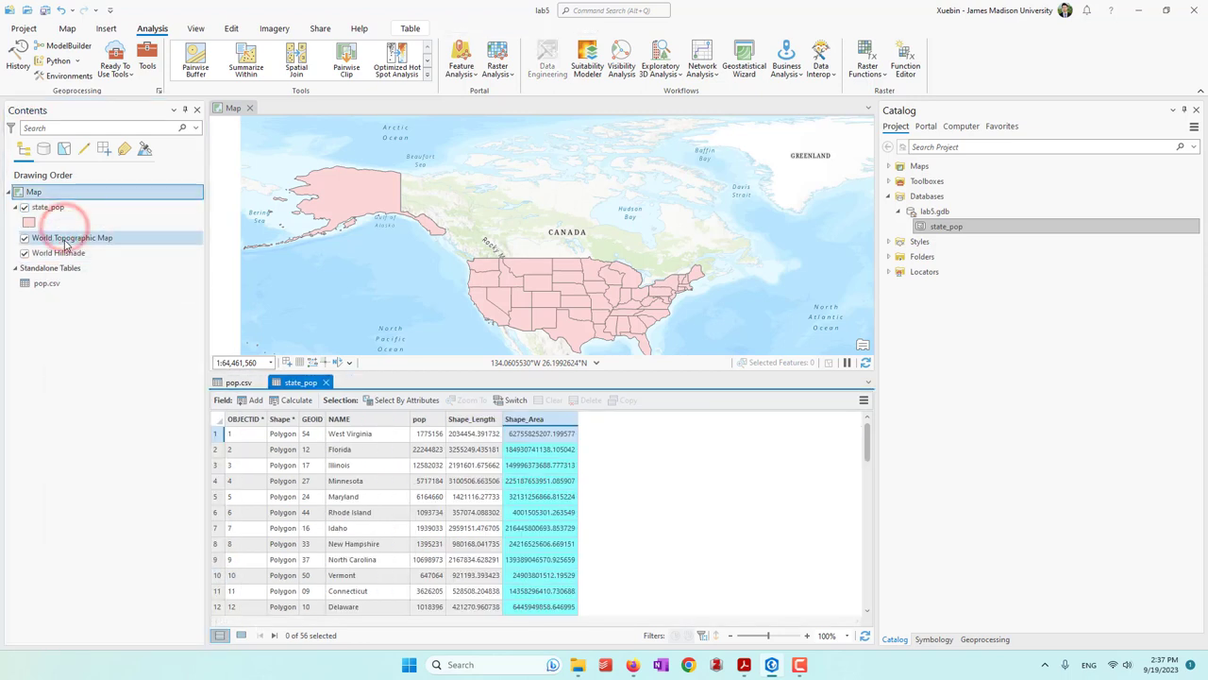
{"action": "right_click", "coordinate": [64, 238]}
{"action": "left_click", "coordinate": [100, 263]}
{"action": "right_click", "coordinate": [62, 238]}
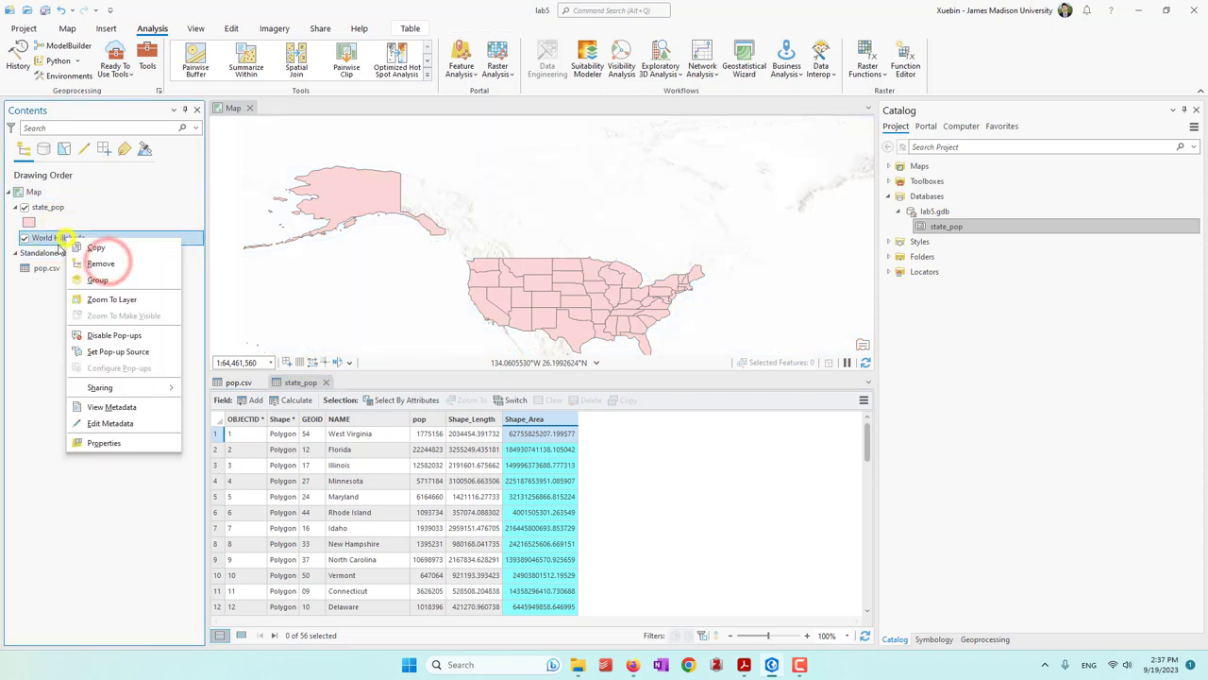
{"action": "left_click", "coordinate": [101, 264]}
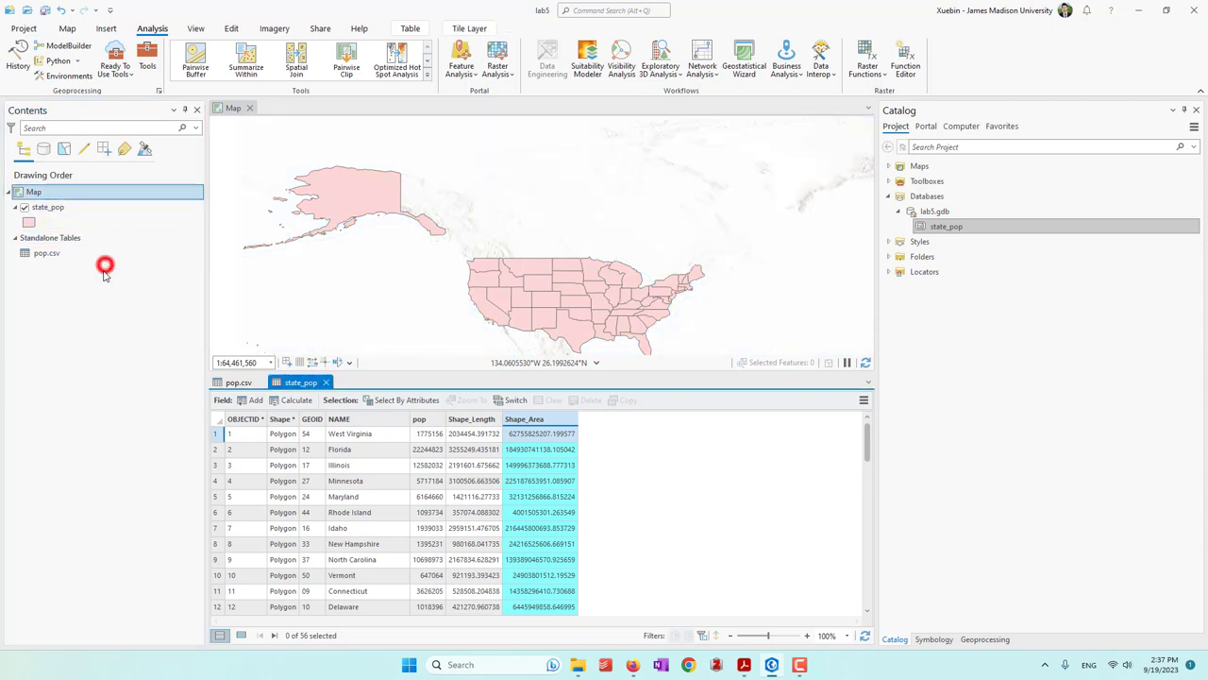
Remove the pop.csv standalone table from the map
{"action": "right_click", "coordinate": [56, 239]}
{"action": "right_click", "coordinate": [31, 252]}
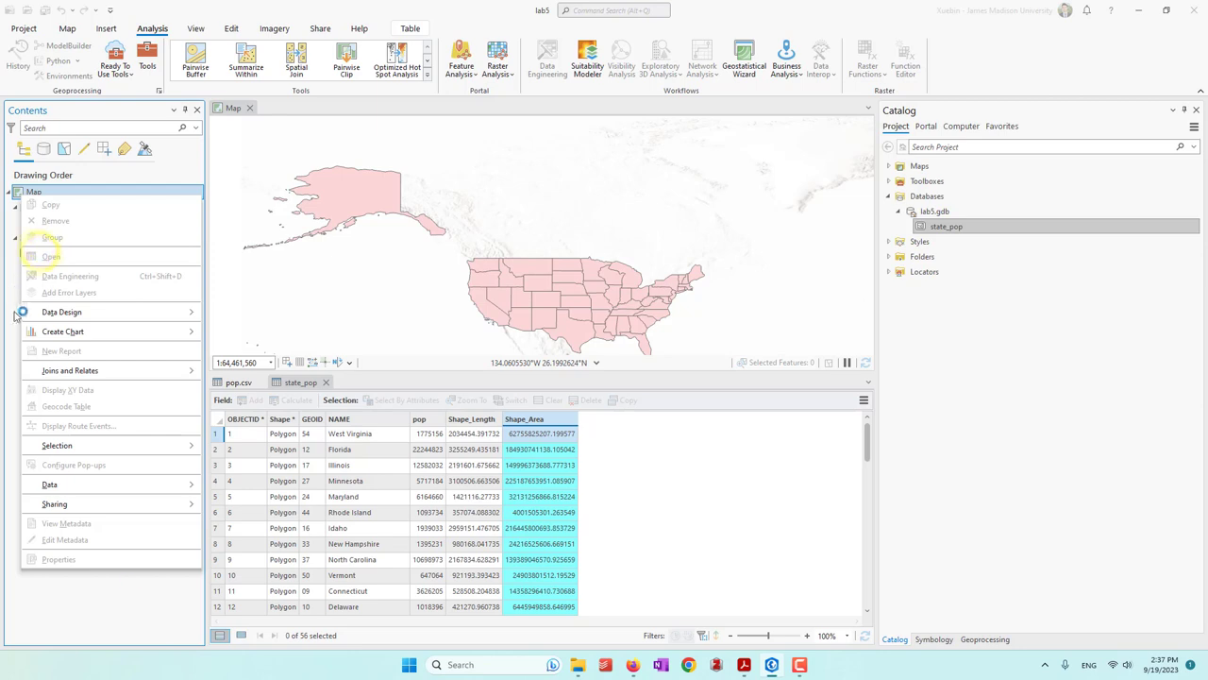
{"action": "left_click", "coordinate": [123, 610]}
{"action": "right_click", "coordinate": [59, 252]}
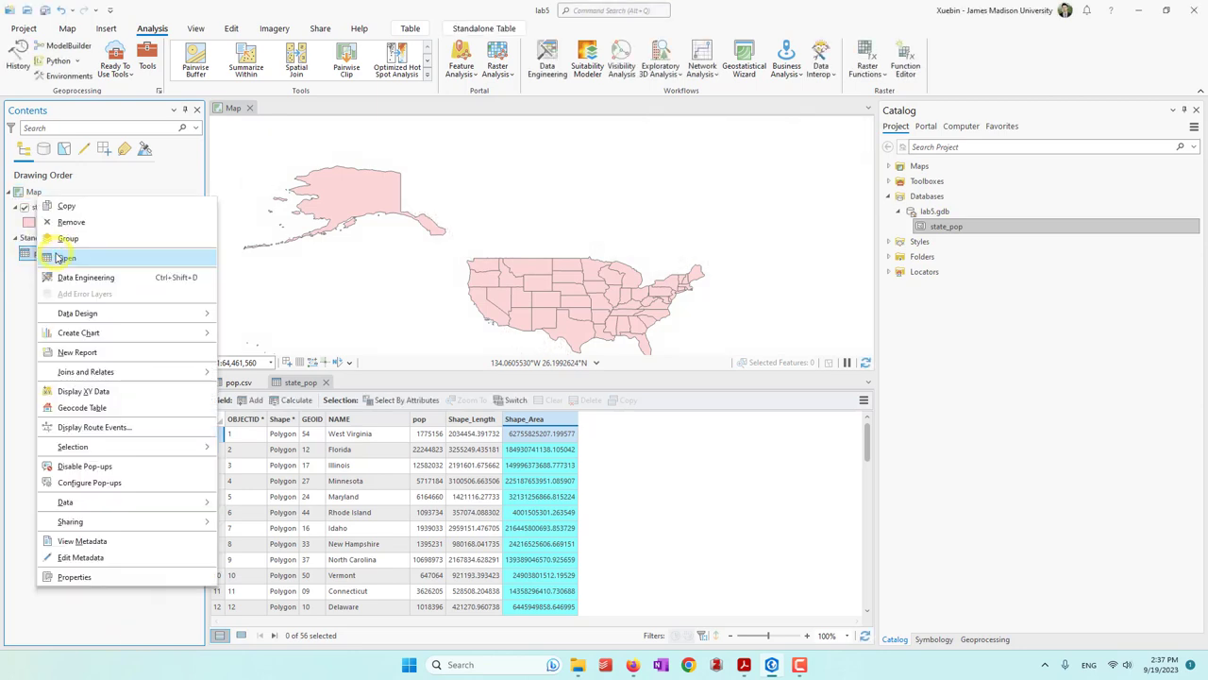
{"action": "left_click", "coordinate": [72, 230]}
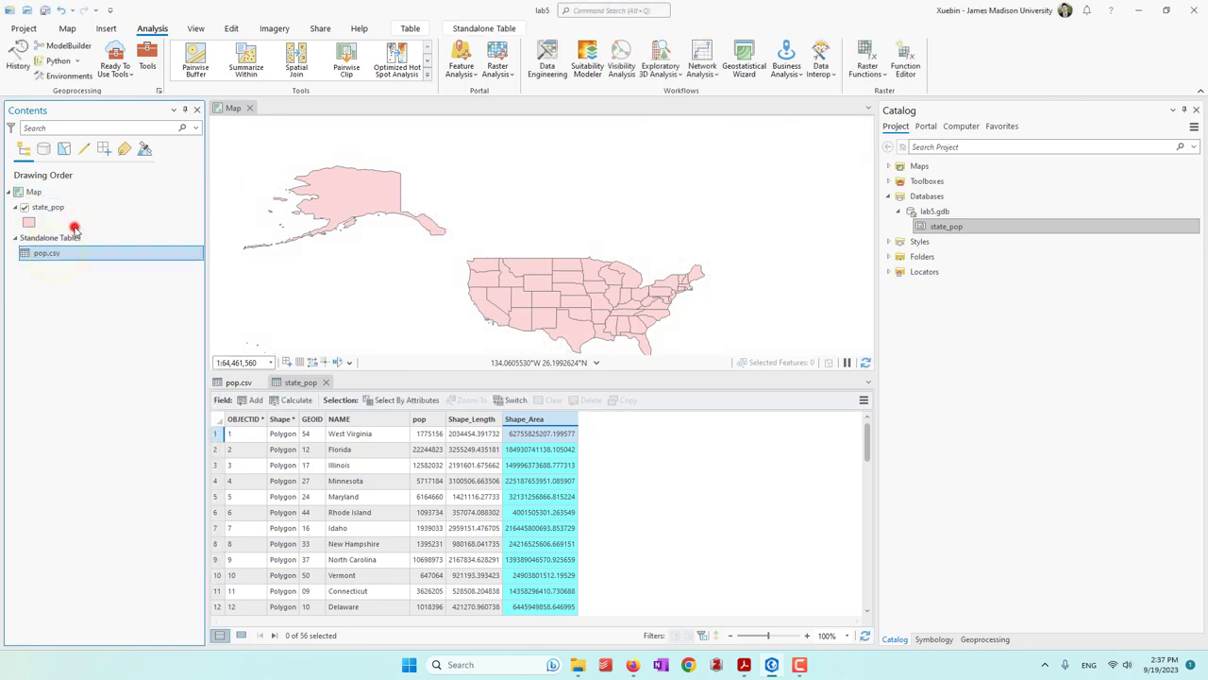
Review the pop and Shape_Area fields in the state_pop table
{"action": "left_click", "coordinate": [695, 555]}
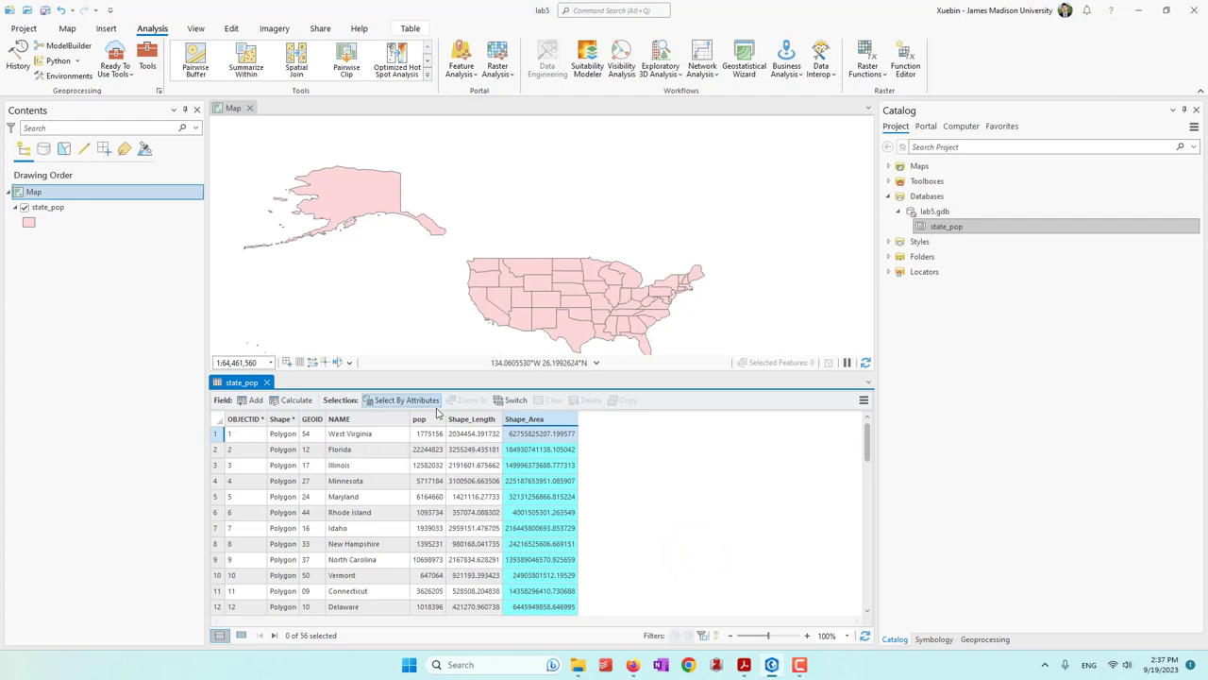
{"action": "scroll", "coordinate": [600, 321], "scroll_direction": "down", "scroll_amount": 2}
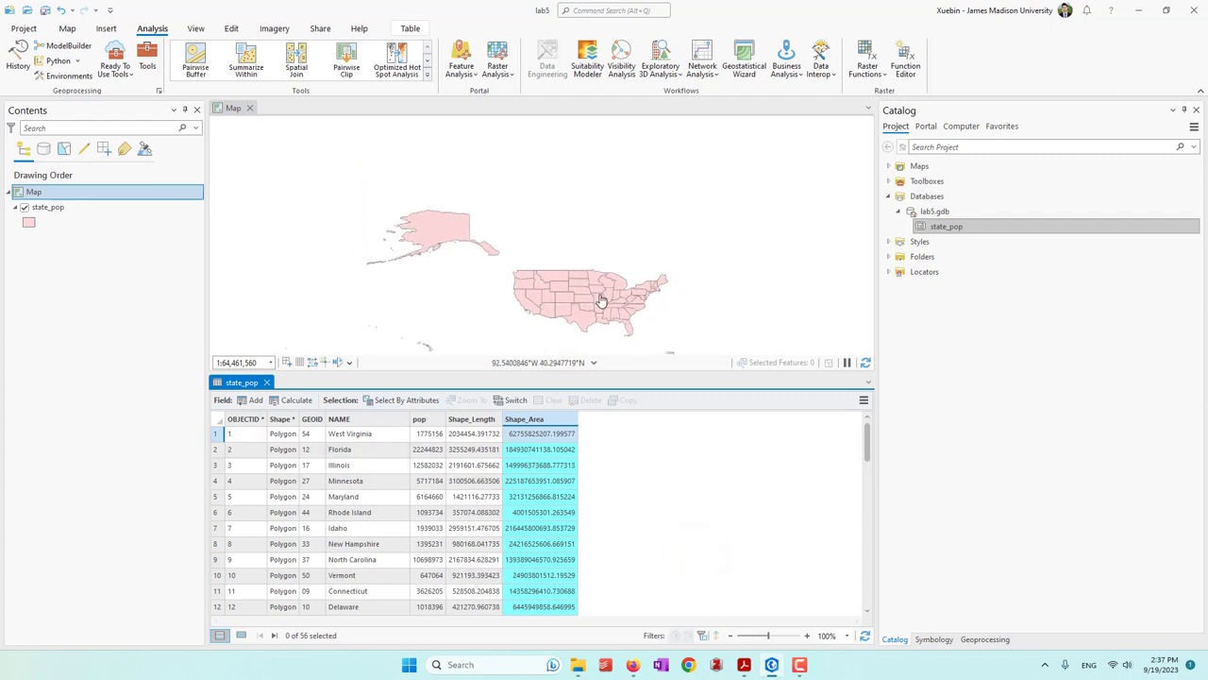
{"action": "scroll", "coordinate": [611, 316], "scroll_direction": "up", "scroll_amount": 2}
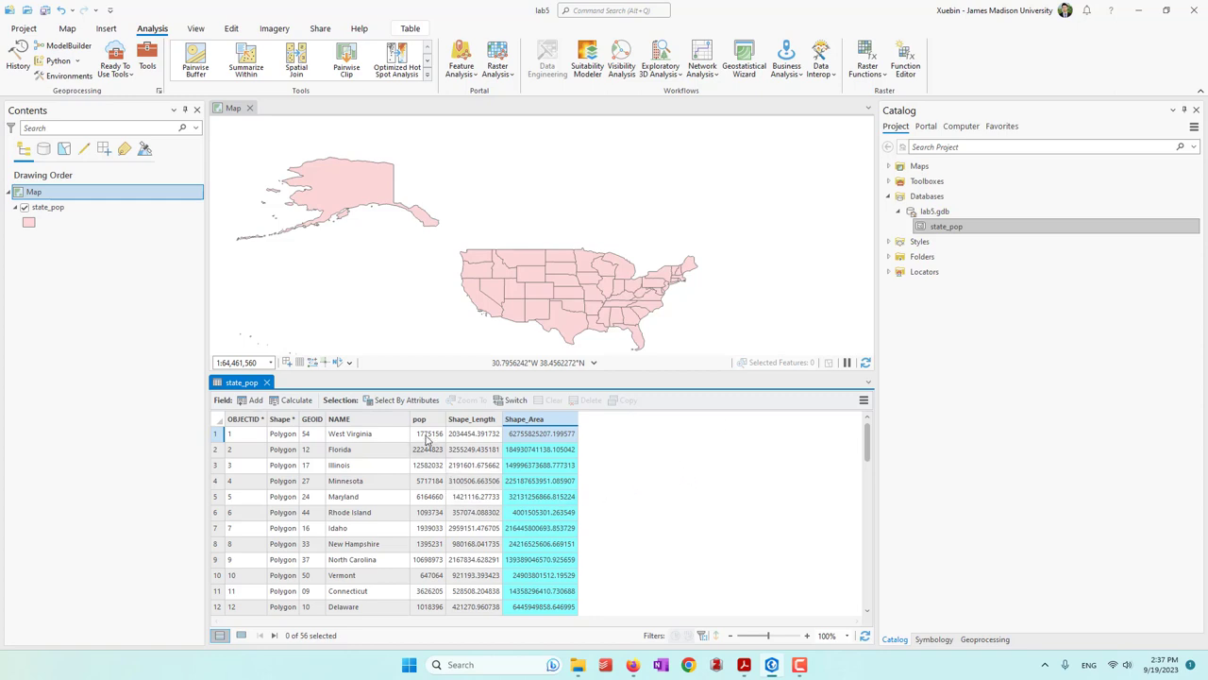
{"action": "left_click", "coordinate": [422, 420]}
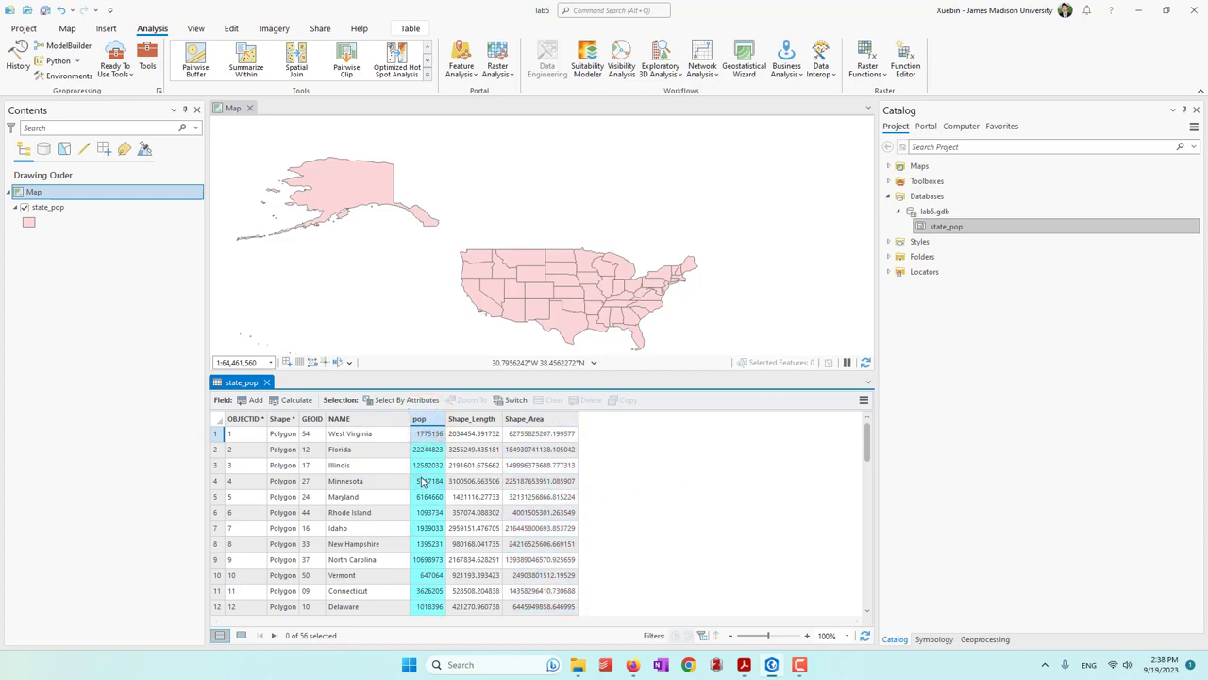
{"action": "left_click", "coordinate": [528, 420]}
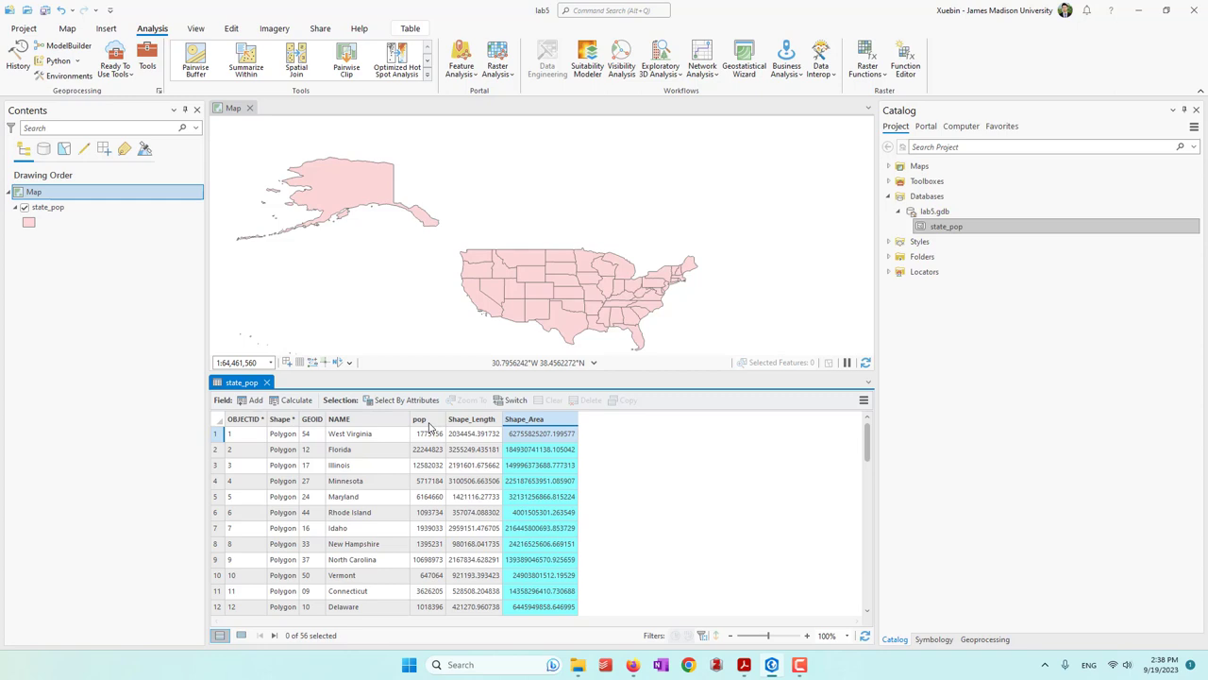
{"action": "mouse_move", "coordinate": [430, 426]}
{"action": "mouse_move", "coordinate": [540, 425]}
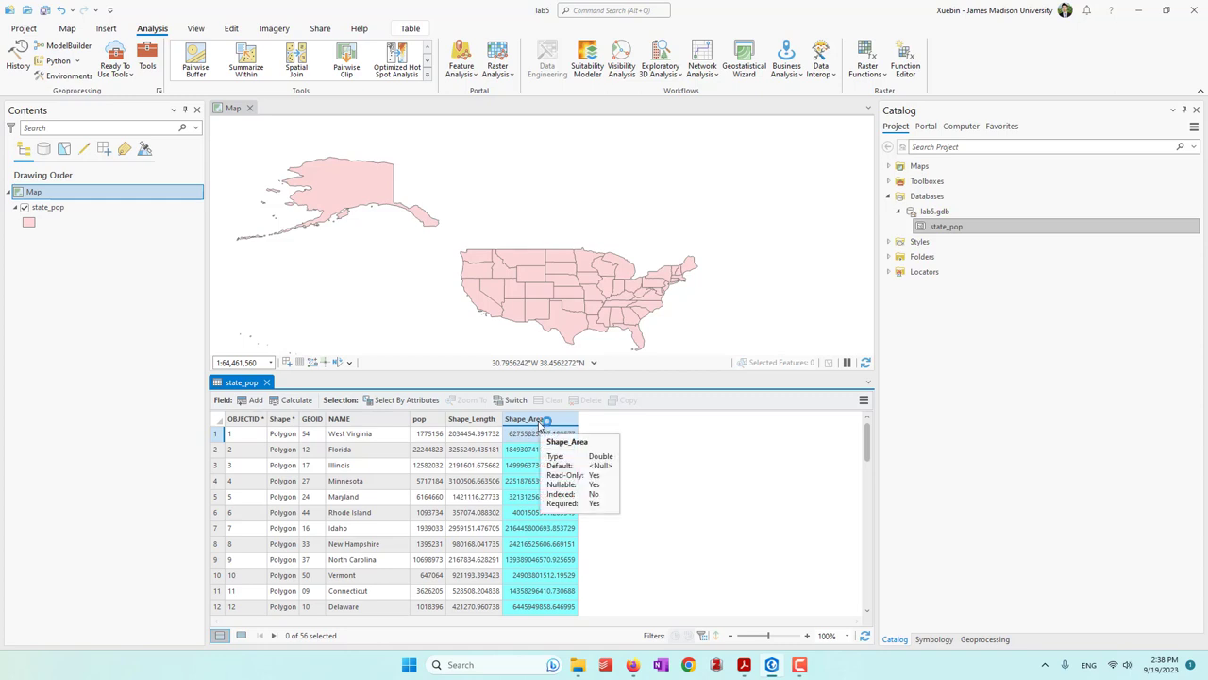
{"action": "left_click", "coordinate": [415, 419]}
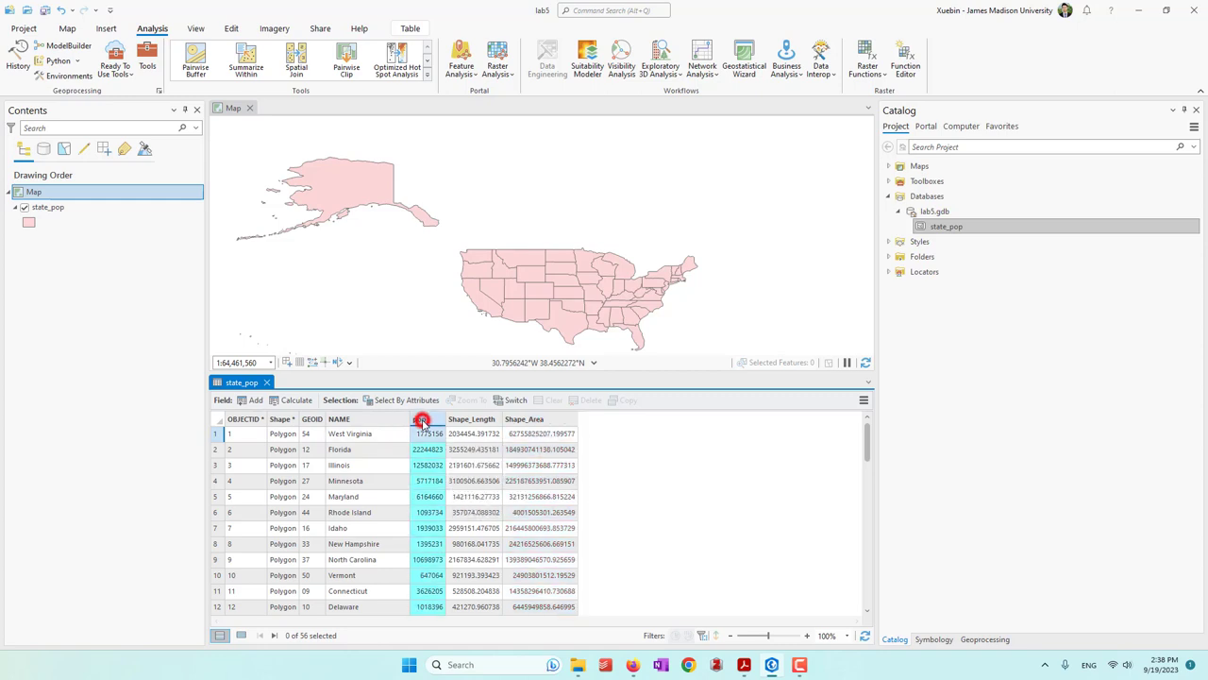
{"action": "left_click", "coordinate": [545, 425]}
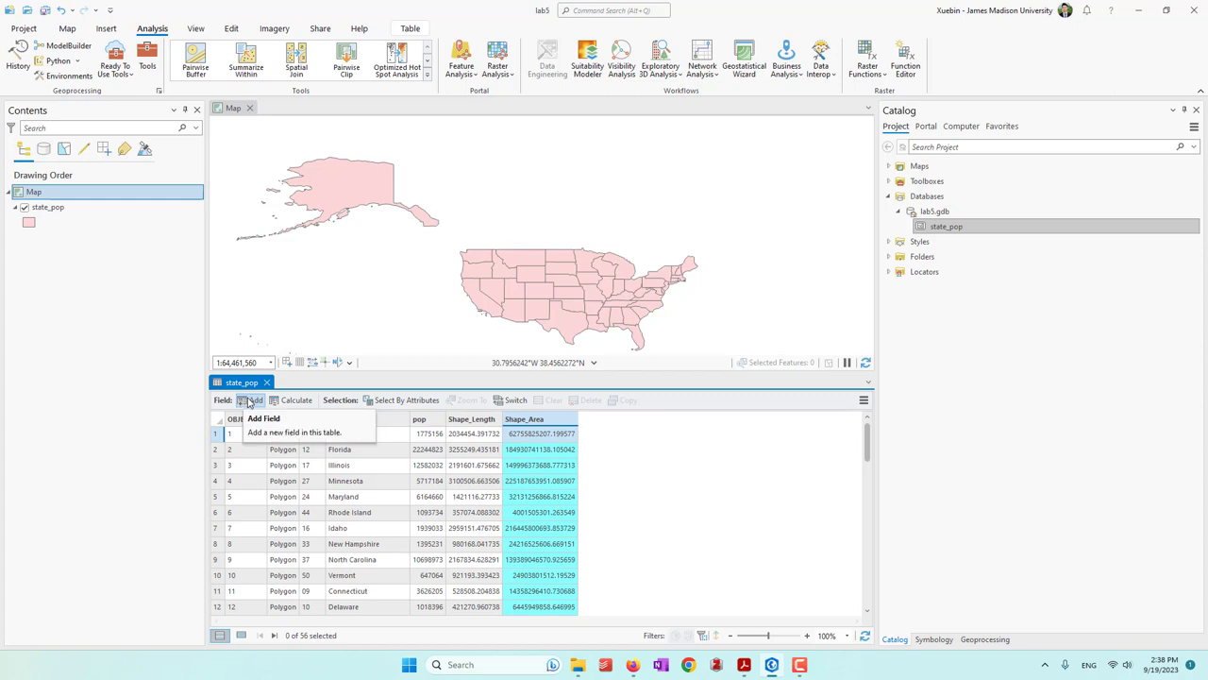
Add a new field to state_pop and name it pop_density
{"action": "left_click", "coordinate": [253, 402]}
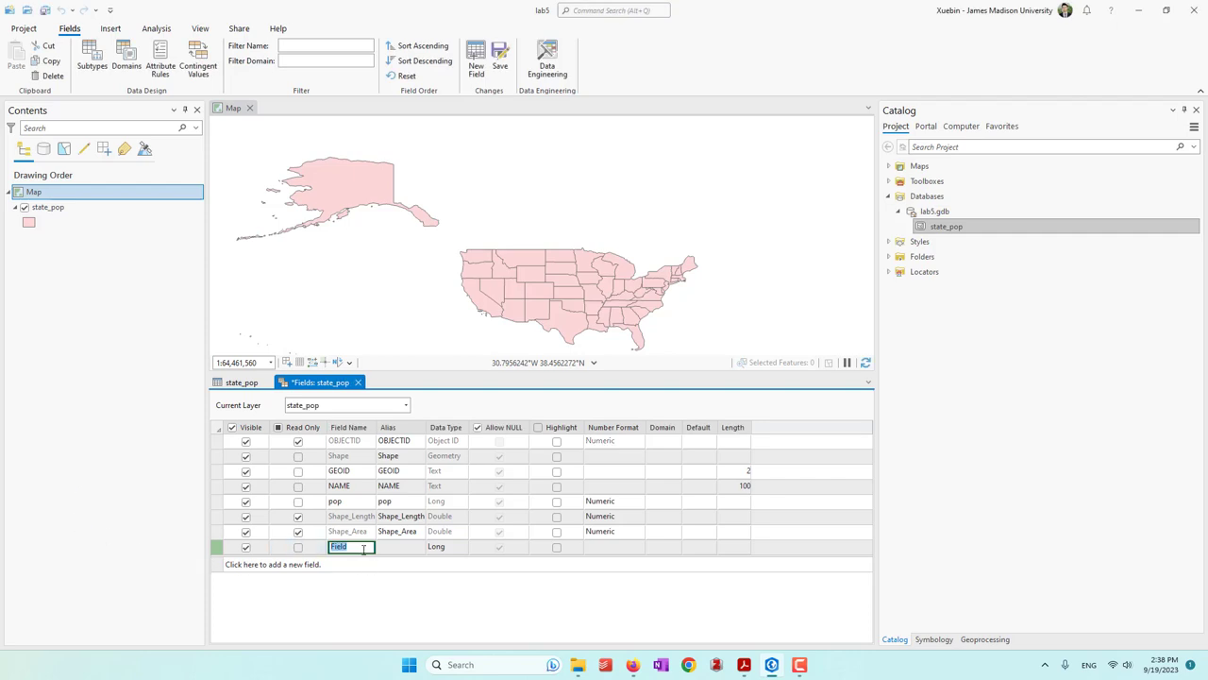
{"action": "left_click", "coordinate": [364, 548]}
{"action": "type", "text": "pop"}
{"action": "key", "text": "Up"}
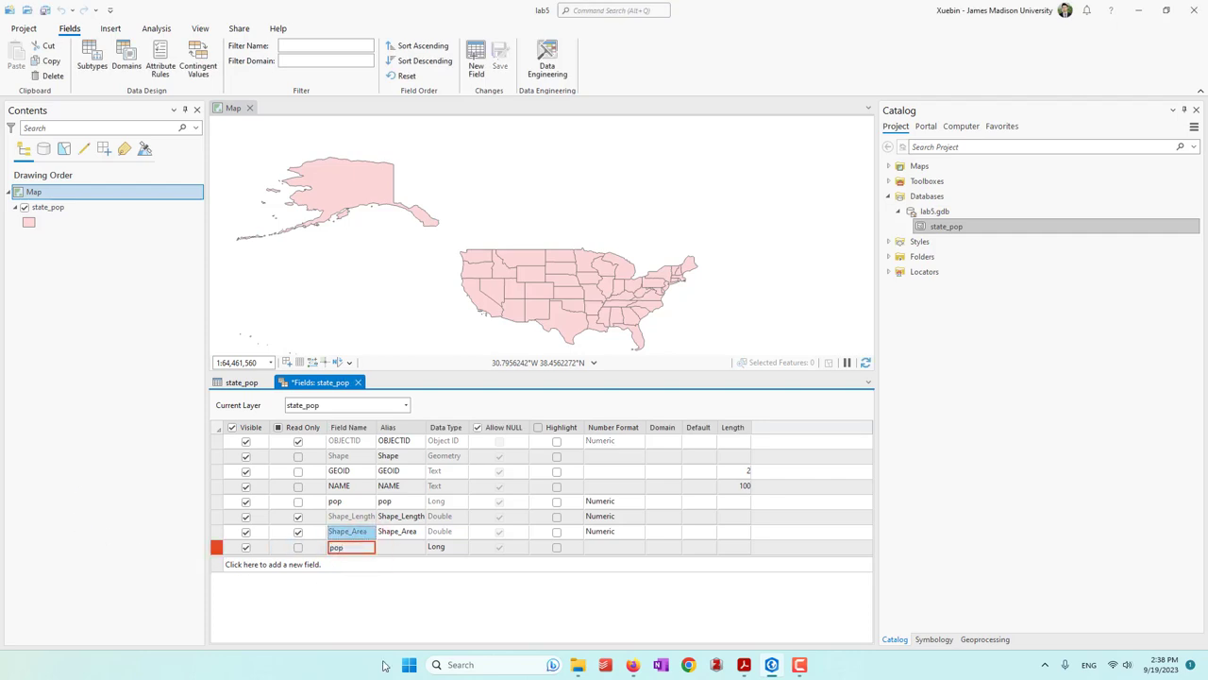
{"action": "left_click", "coordinate": [359, 548]}
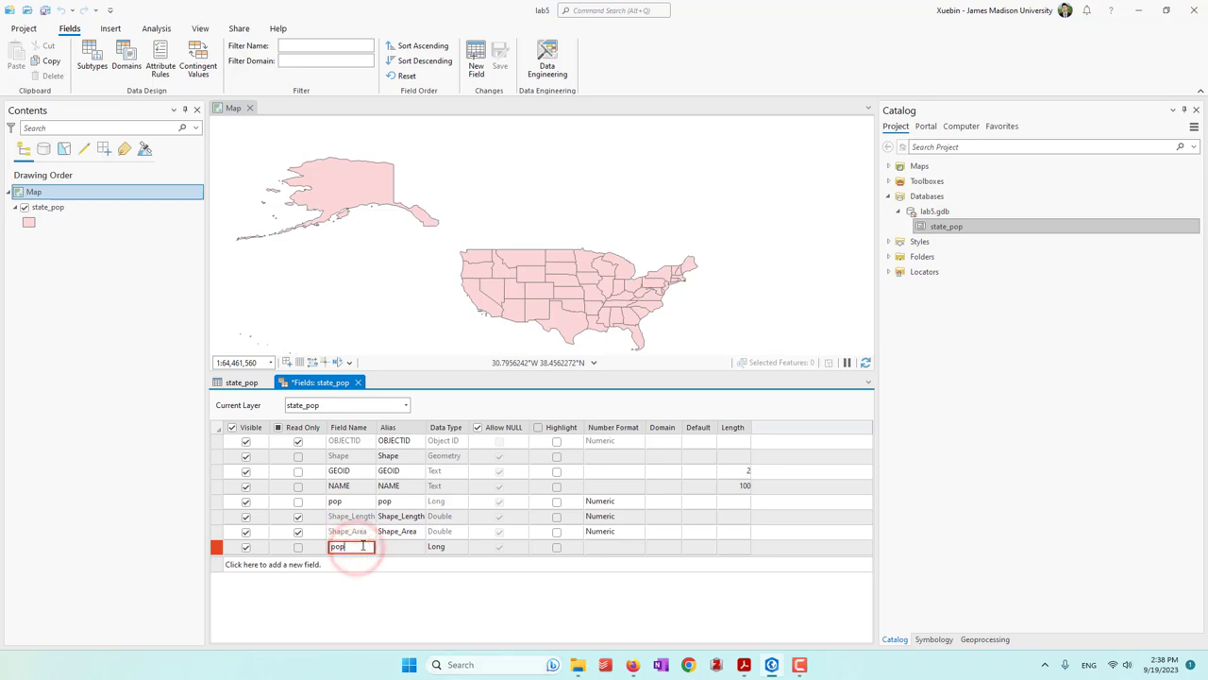
{"action": "type", "text": "_density"}
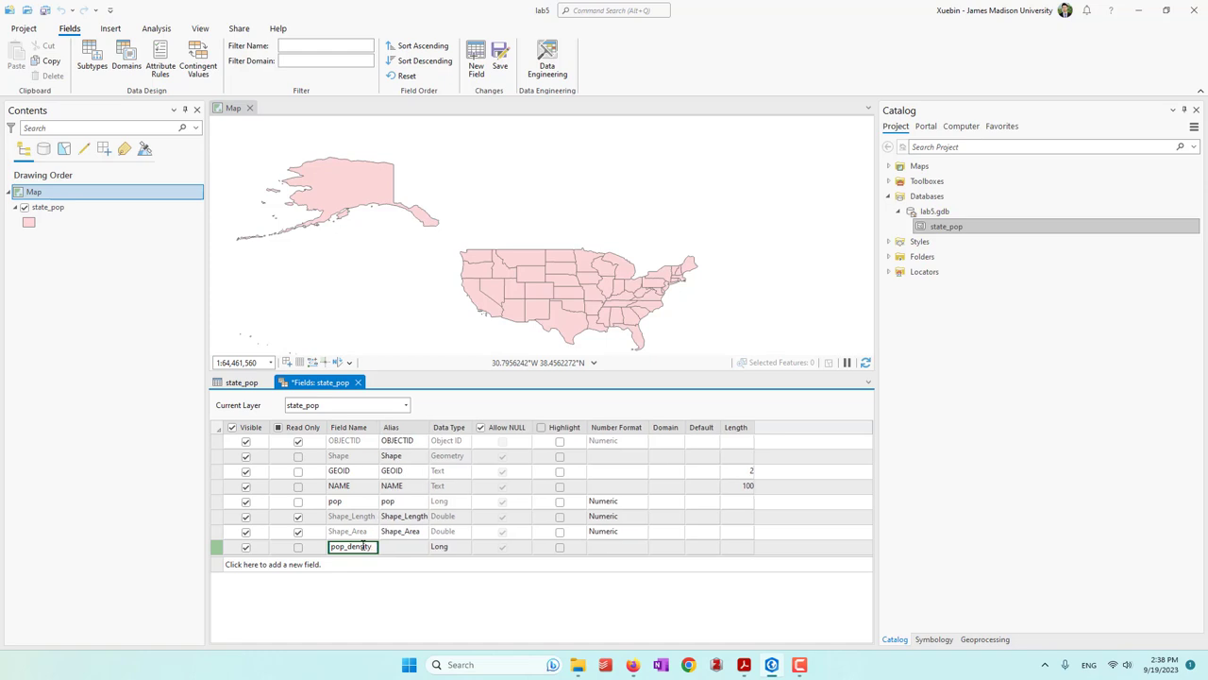
{"action": "left_click", "coordinate": [473, 576]}
Make pop_density a Double, delete the extra Field row, and save the field changes
{"action": "left_click", "coordinate": [461, 548]}
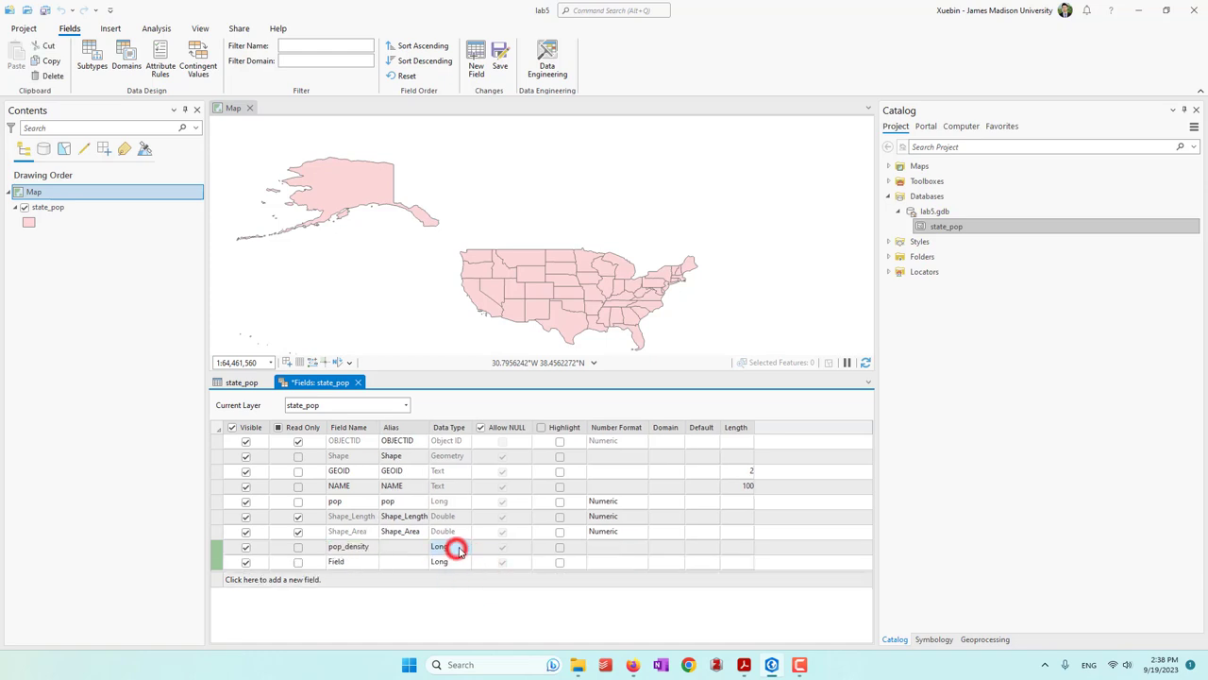
{"action": "left_click", "coordinate": [462, 547]}
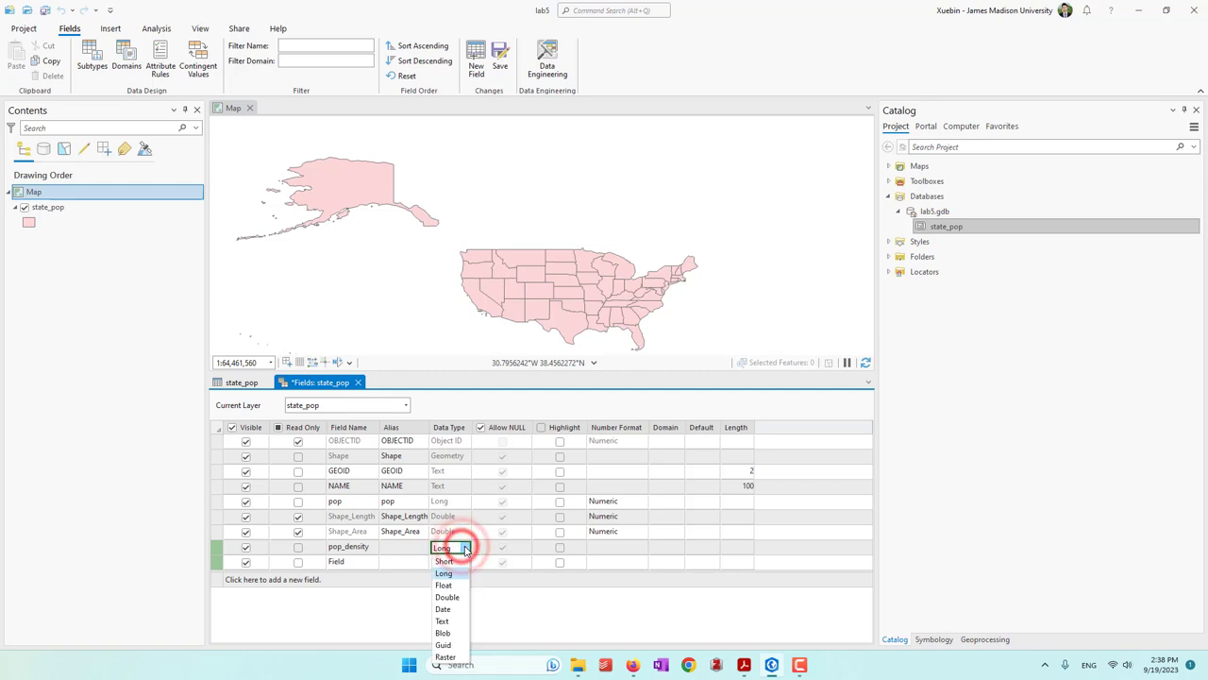
{"action": "left_click", "coordinate": [455, 596]}
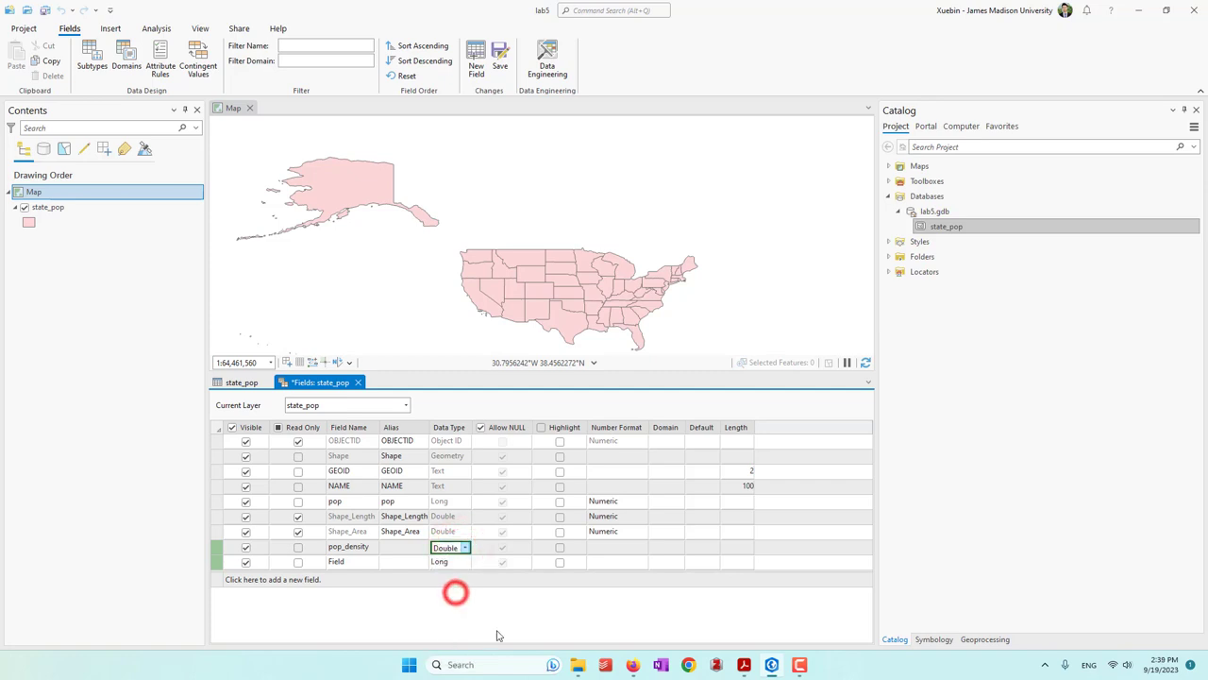
{"action": "left_click", "coordinate": [239, 564]}
{"action": "right_click", "coordinate": [239, 564]}
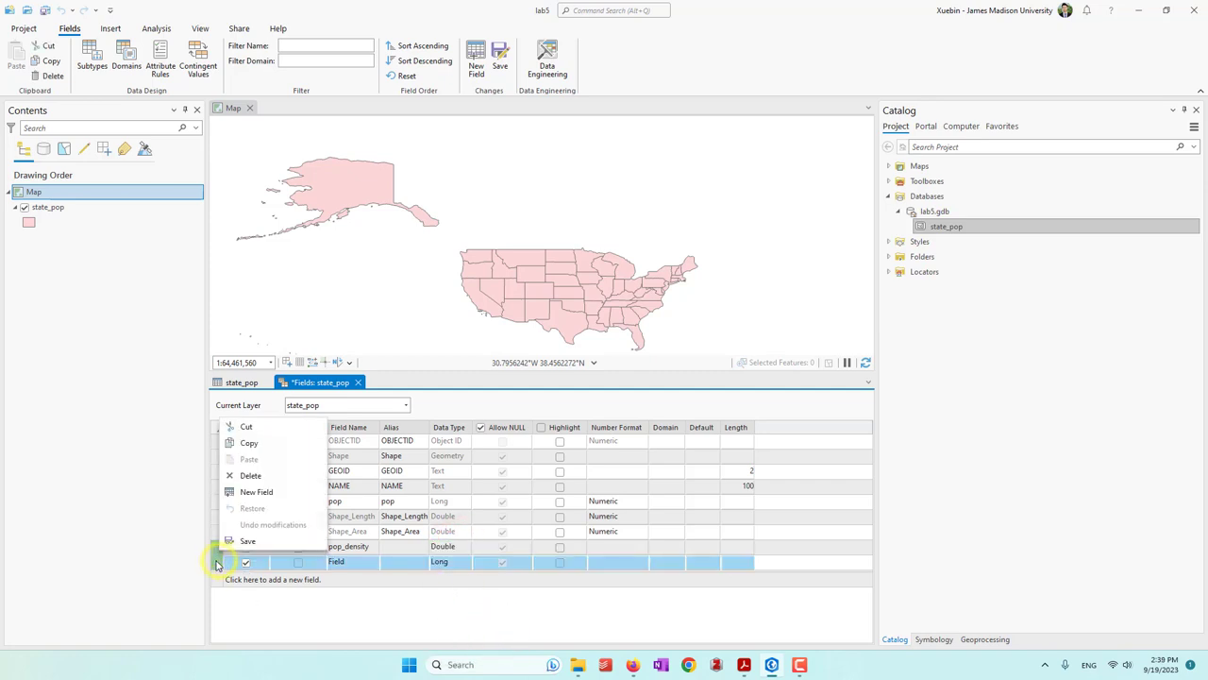
{"action": "left_click", "coordinate": [246, 481]}
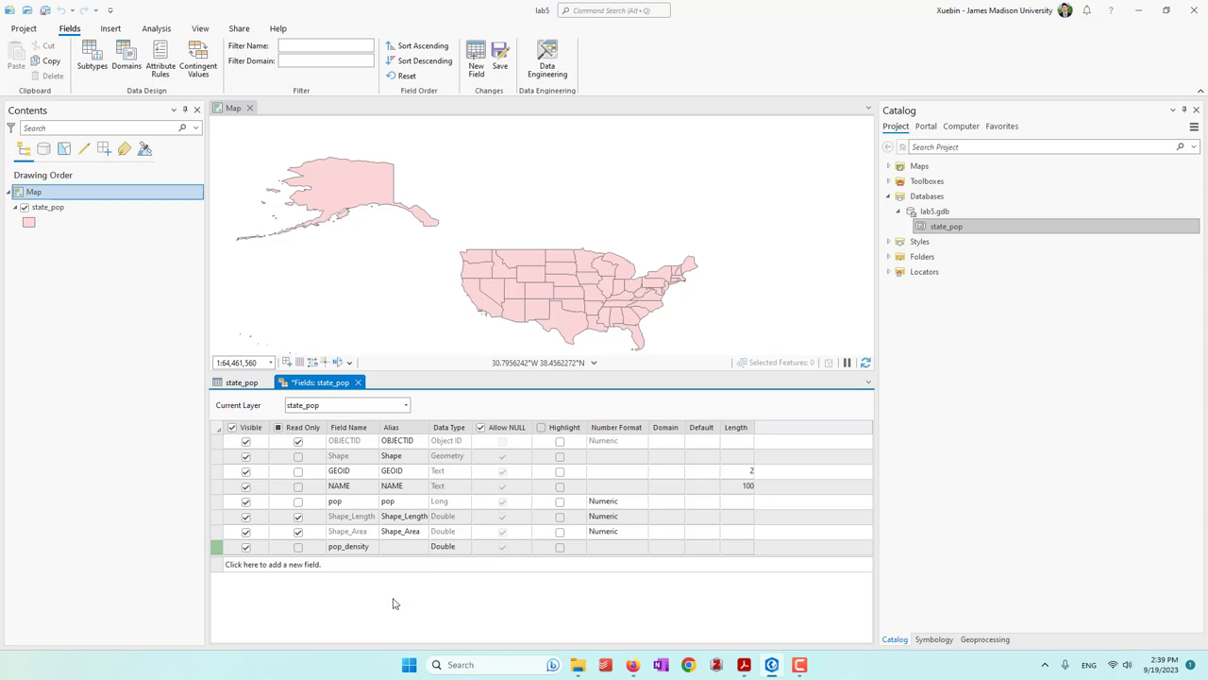
{"action": "left_click", "coordinate": [505, 71]}
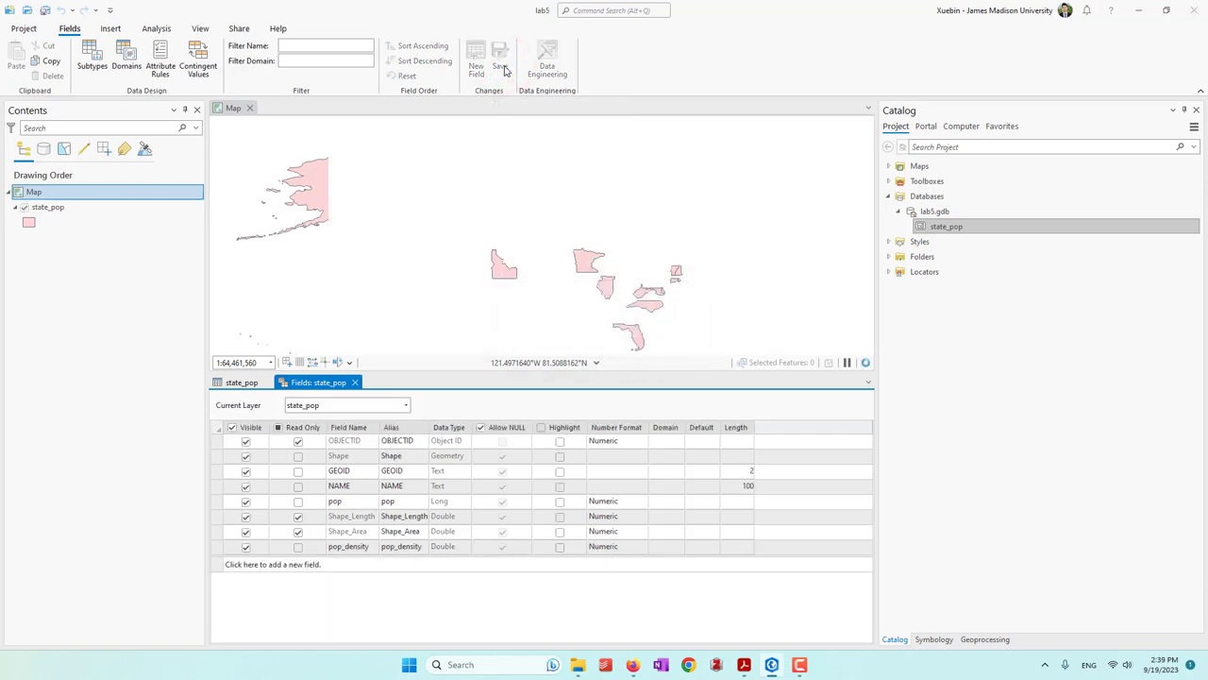
Compare the pop and Shape_Area columns, then open the pop_density column's context menu
{"action": "left_click", "coordinate": [237, 382]}
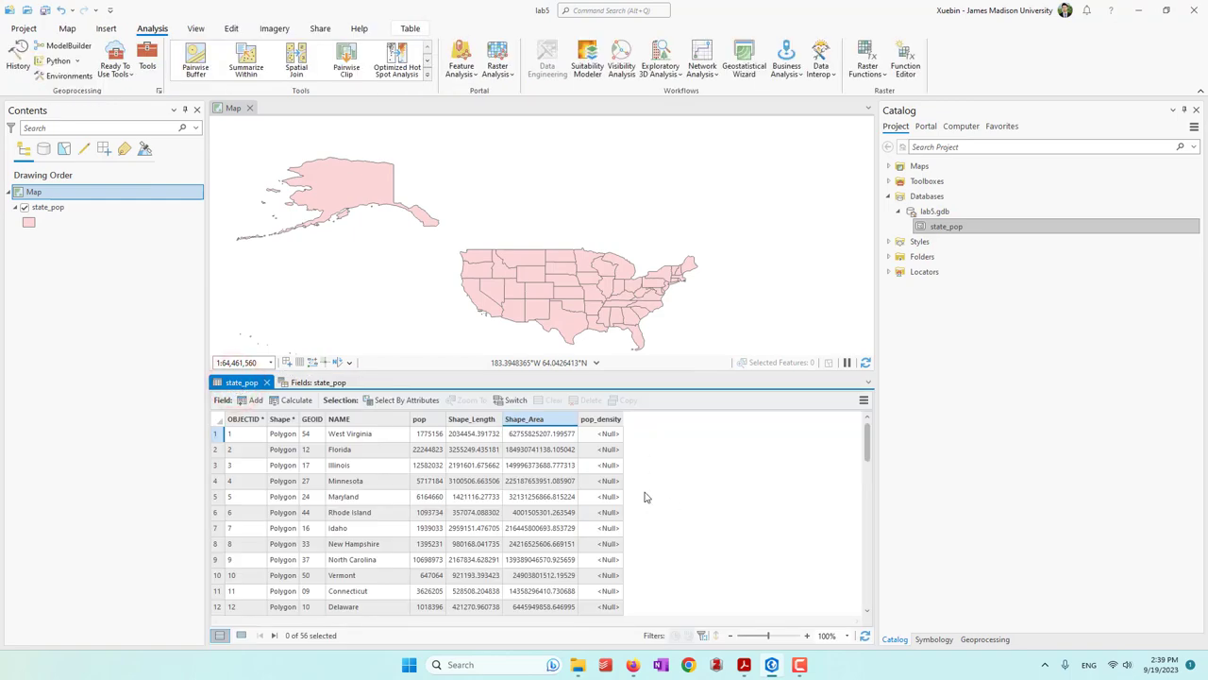
{"action": "scroll", "coordinate": [604, 472], "scroll_direction": "down", "scroll_amount": 10}
{"action": "scroll", "coordinate": [611, 491], "scroll_direction": "up", "scroll_amount": 10}
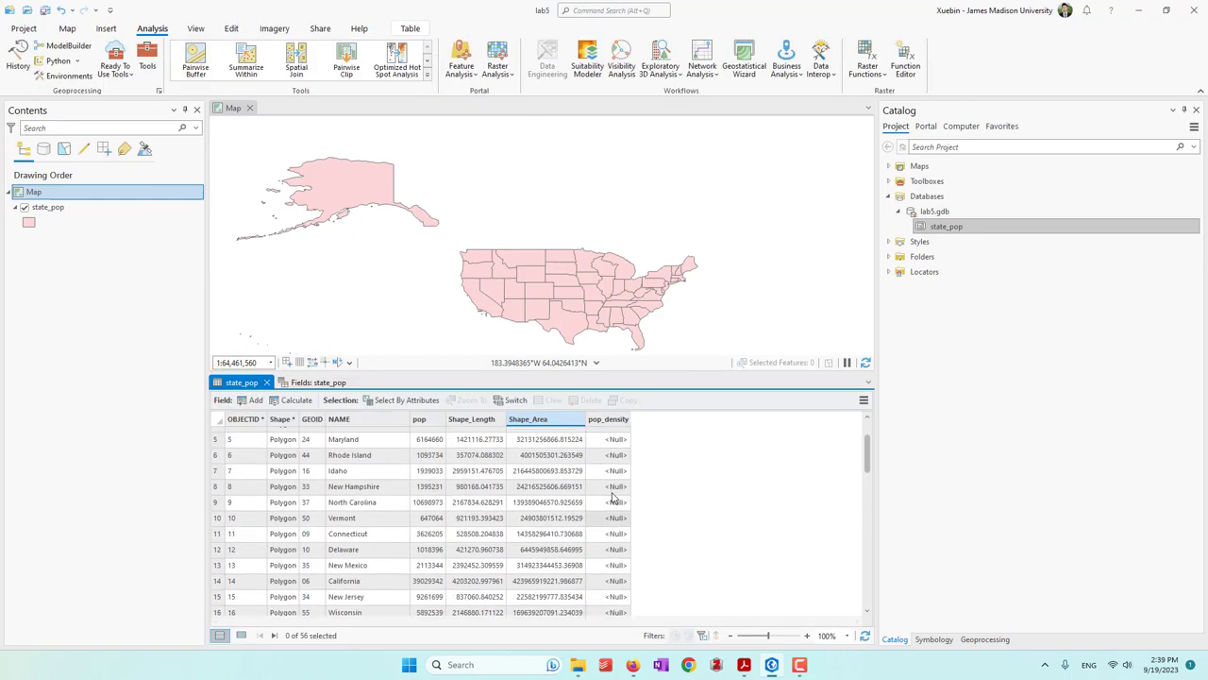
{"action": "scroll", "coordinate": [616, 546], "scroll_direction": "down", "scroll_amount": 5}
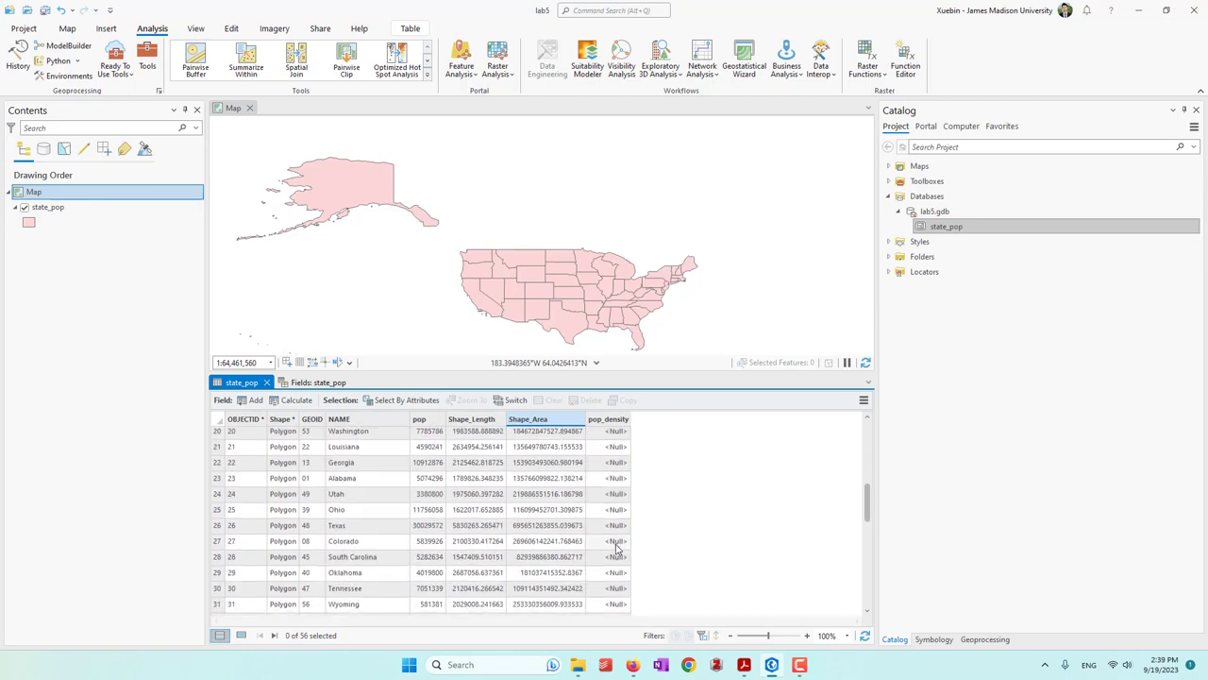
{"action": "scroll", "coordinate": [616, 545], "scroll_direction": "up", "scroll_amount": 5}
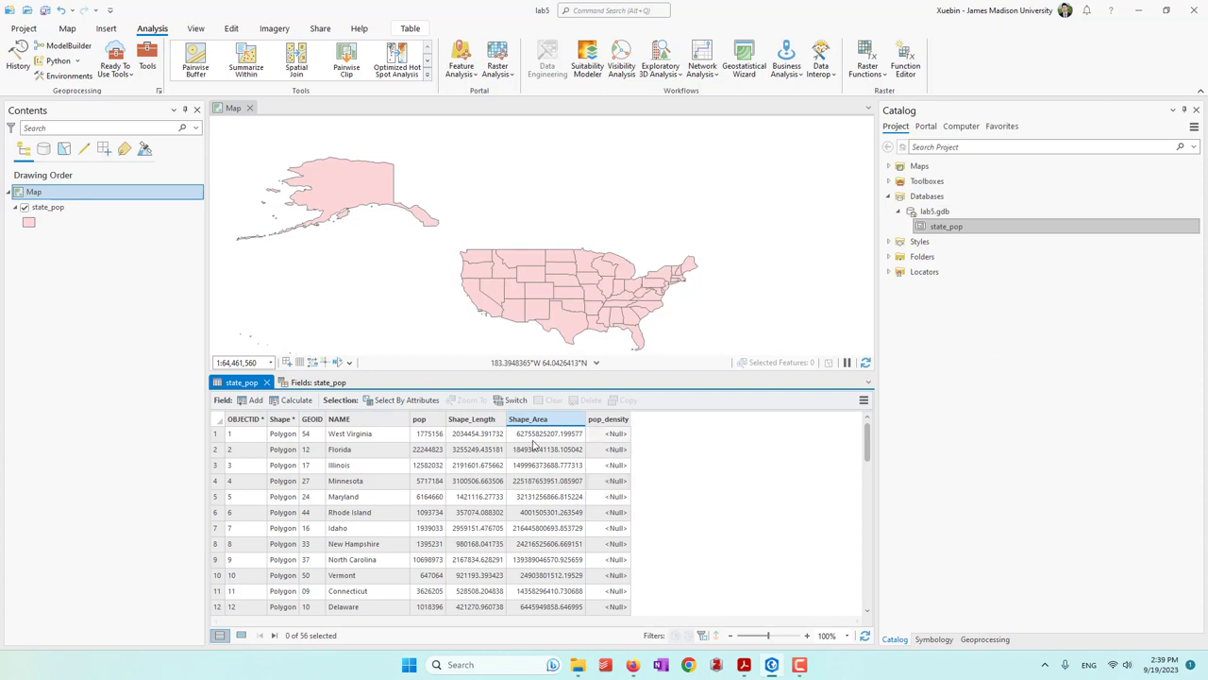
{"action": "left_click", "coordinate": [420, 419]}
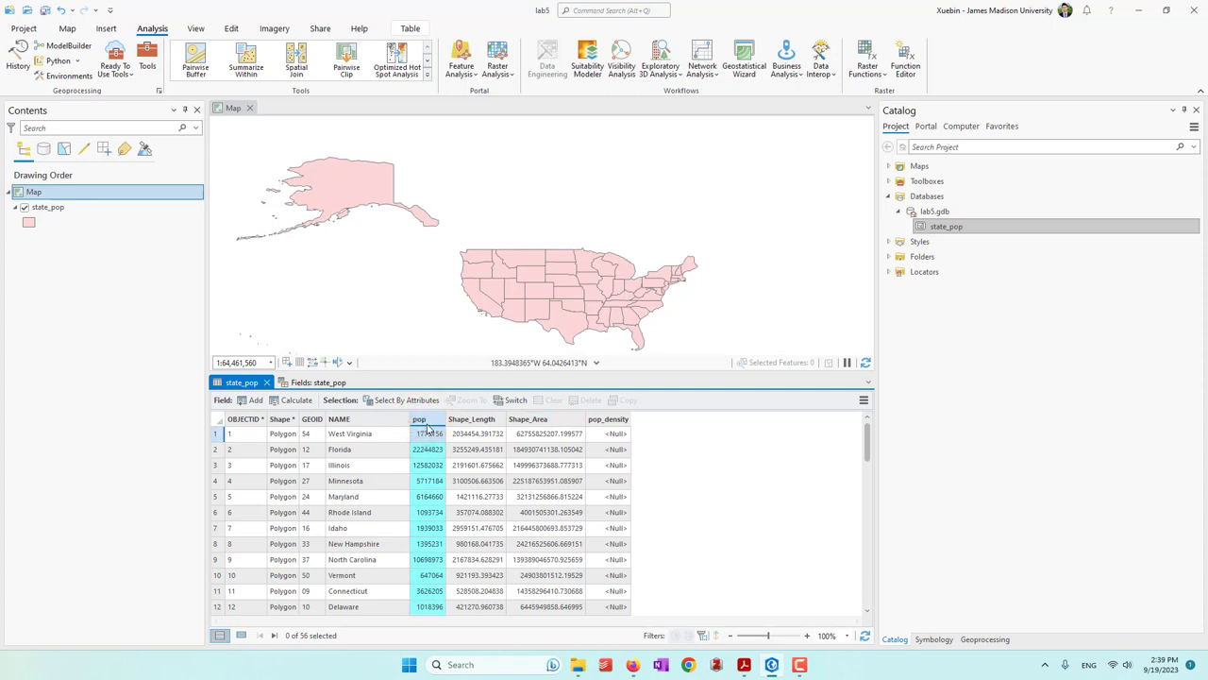
{"action": "left_click", "coordinate": [539, 421]}
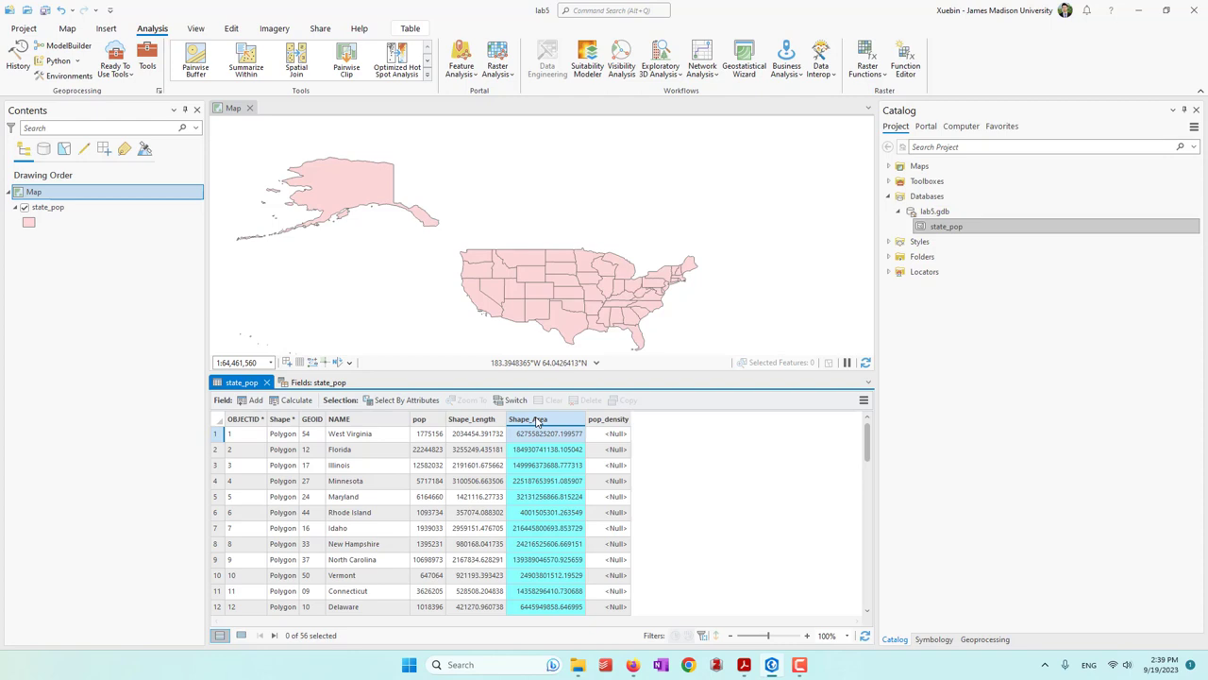
{"action": "left_click", "coordinate": [420, 420]}
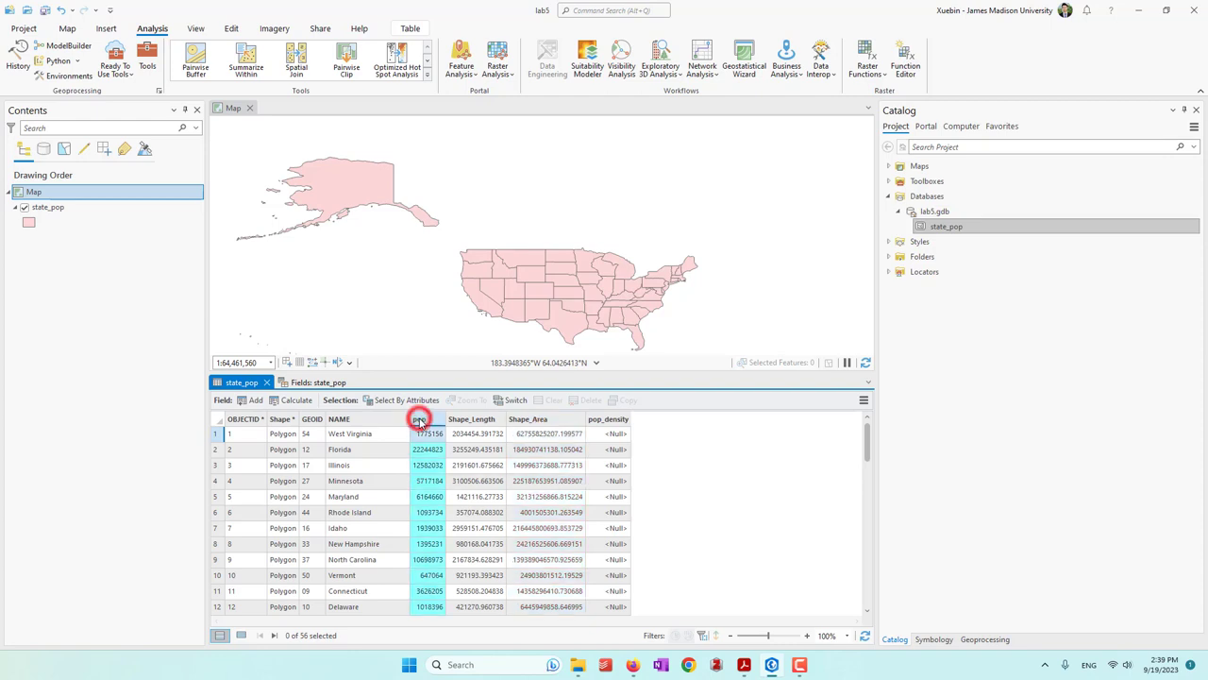
{"action": "left_click", "coordinate": [542, 420]}
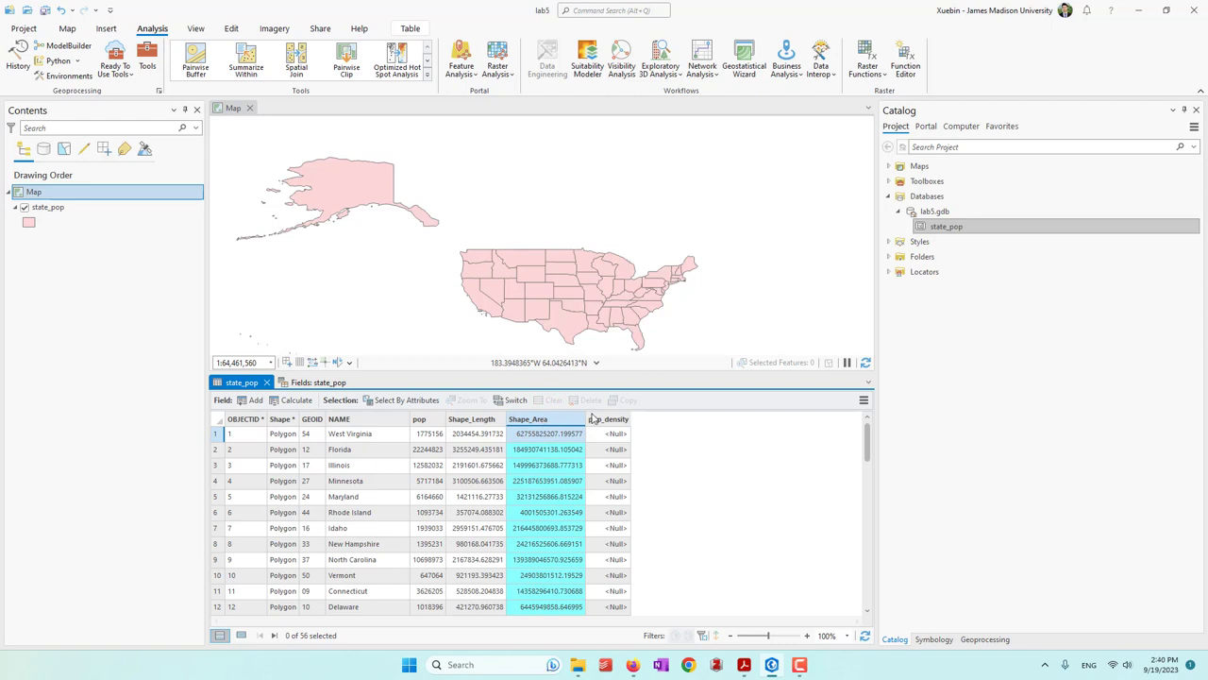
{"action": "left_click", "coordinate": [605, 421]}
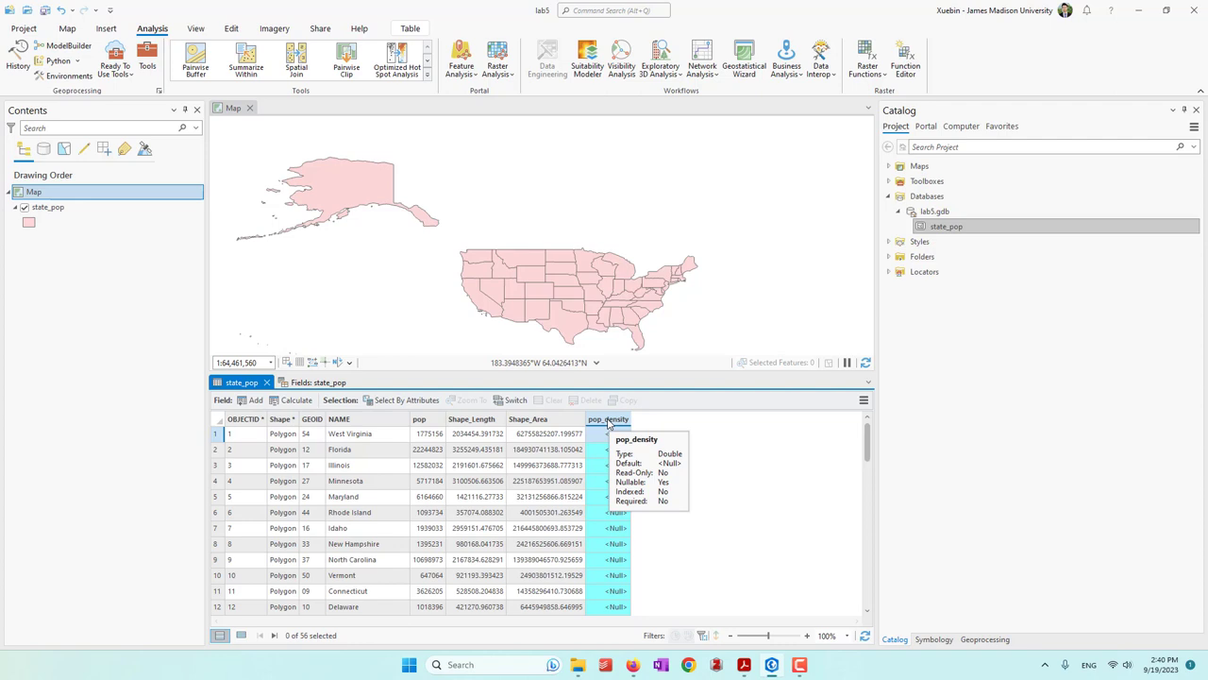
{"action": "right_click", "coordinate": [608, 424]}
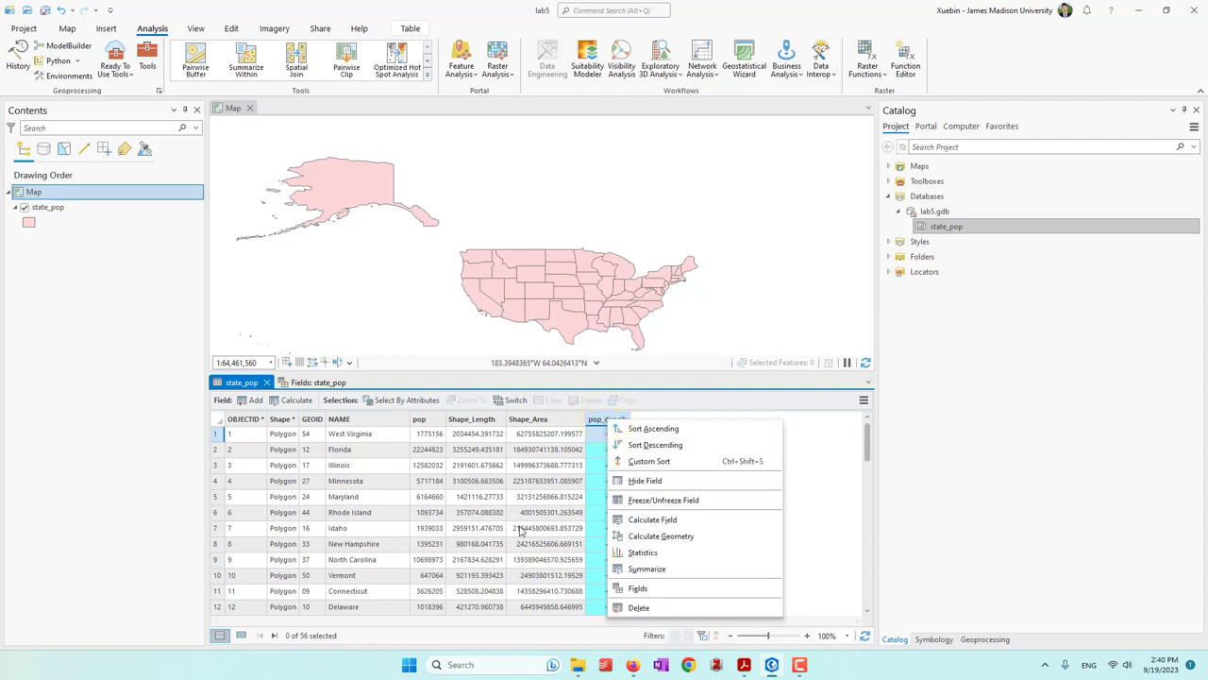
In Calculate Field, build the pop_density expression !pop! / !Shape_Area!
{"action": "left_click", "coordinate": [665, 521]}
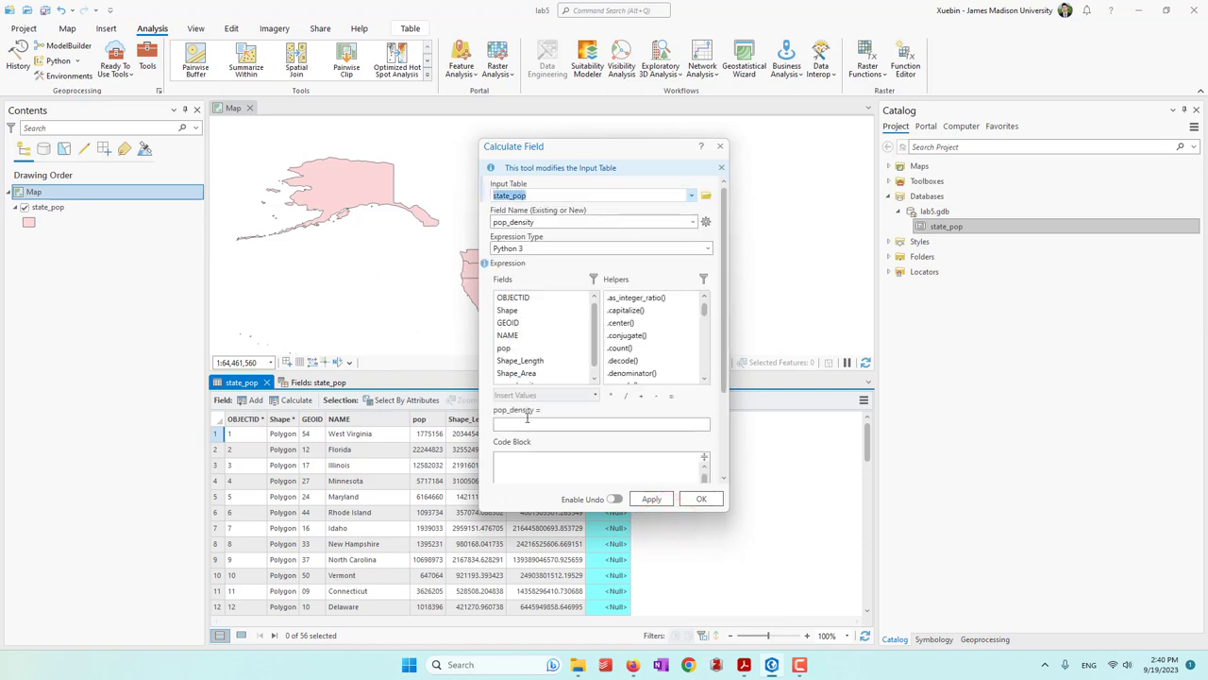
{"action": "left_click", "coordinate": [525, 425]}
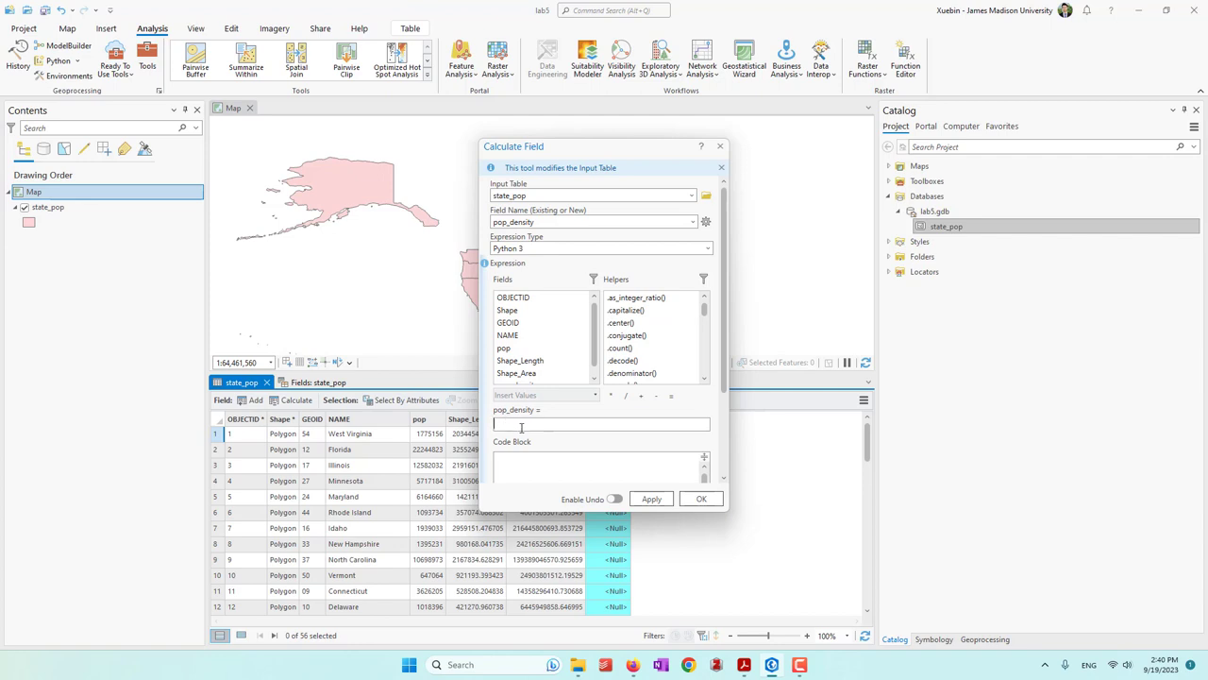
{"action": "double_click", "coordinate": [507, 348]}
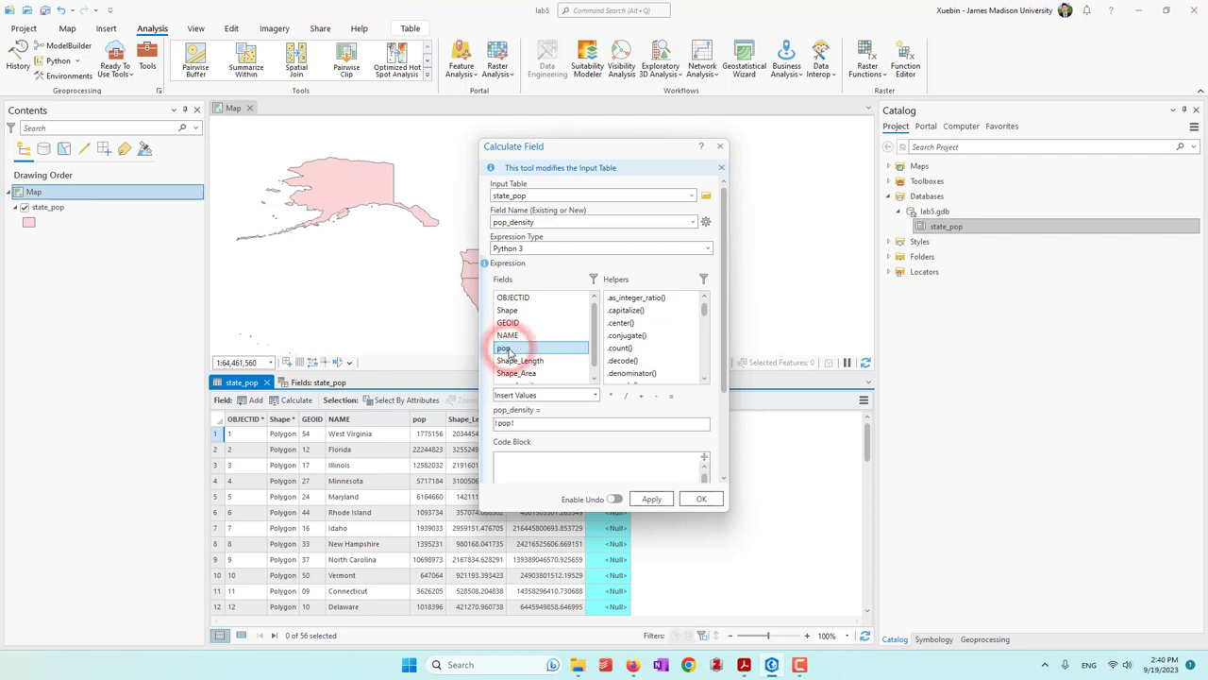
{"action": "left_click", "coordinate": [598, 428]}
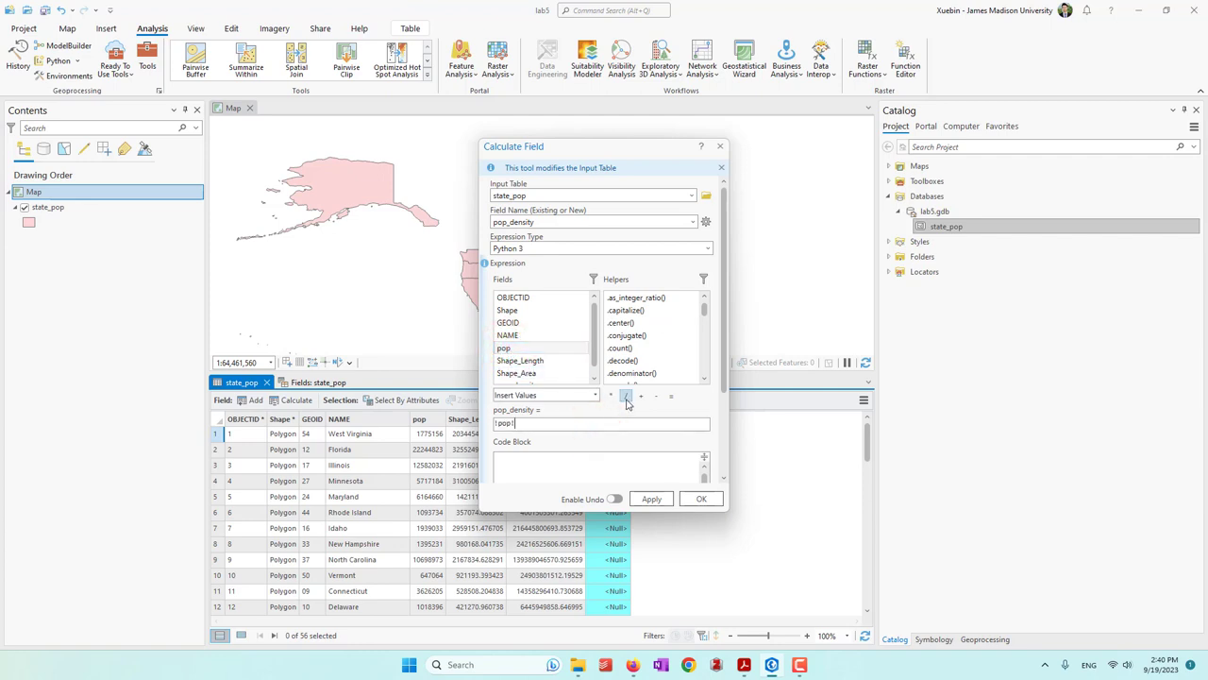
{"action": "left_click", "coordinate": [625, 398]}
{"action": "left_click_drag", "start_coordinate": [592, 368], "coordinate": [590, 373]}
{"action": "double_click", "coordinate": [517, 366]}
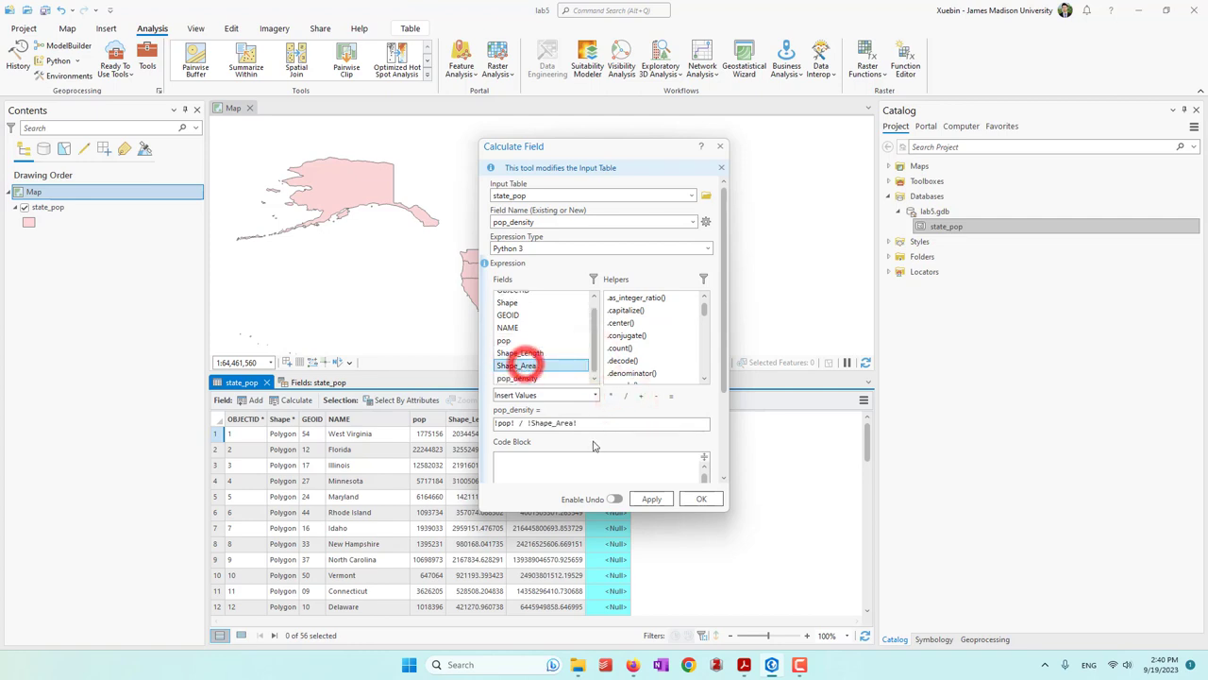
Complete the expression as (!pop! / !Shape_Area!) * 1000000 and run the calculation
{"action": "left_click", "coordinate": [599, 426]}
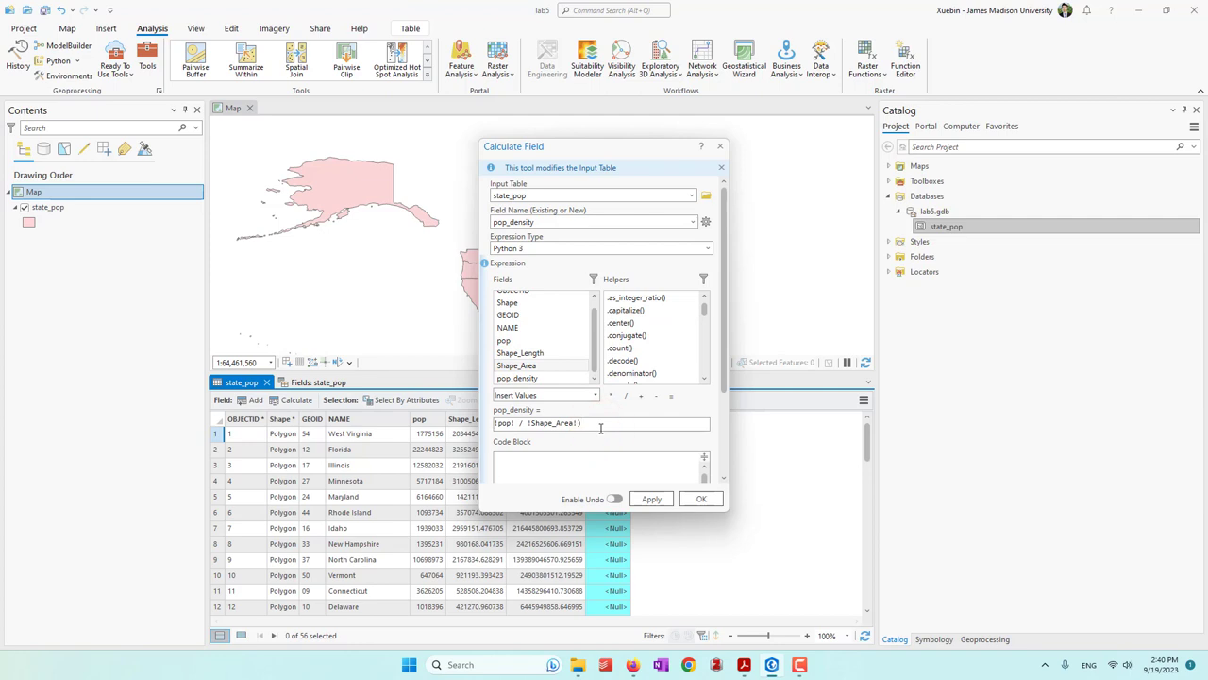
{"action": "type", "text": "("}
{"action": "left_click", "coordinate": [611, 395]}
{"action": "left_click", "coordinate": [616, 424]}
{"action": "type", "text": "1000000"}
{"action": "left_click", "coordinate": [627, 424]}
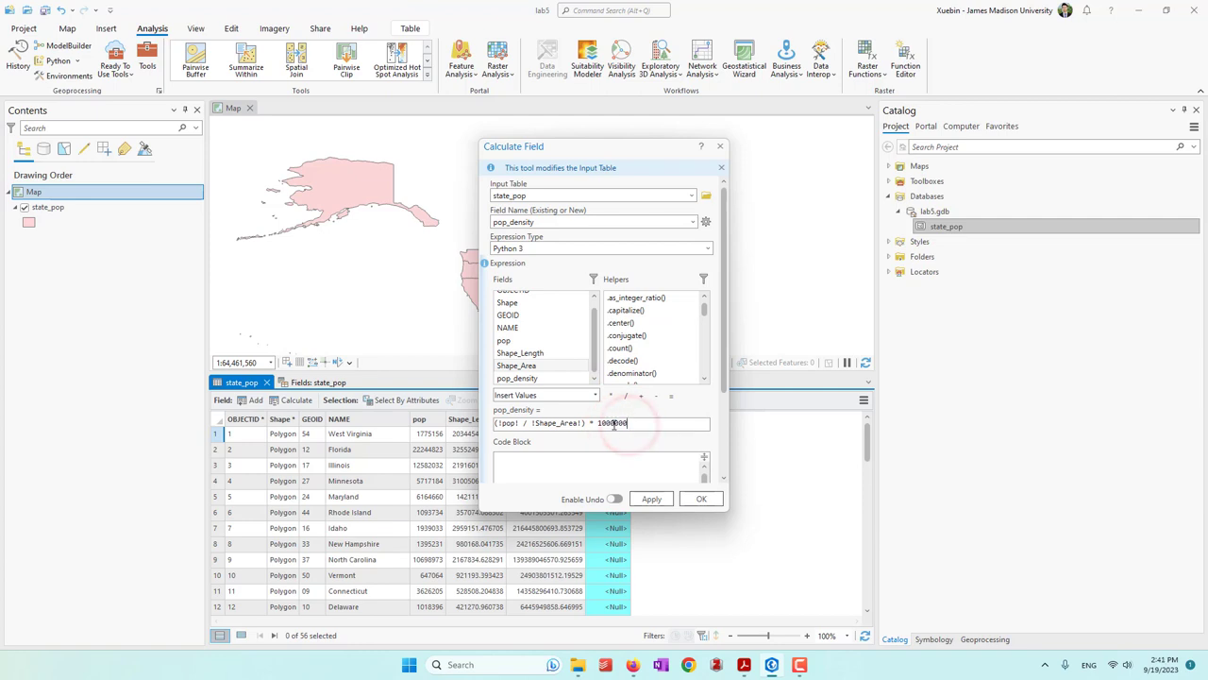
{"action": "left_click", "coordinate": [613, 423]}
{"action": "left_click", "coordinate": [704, 500]}
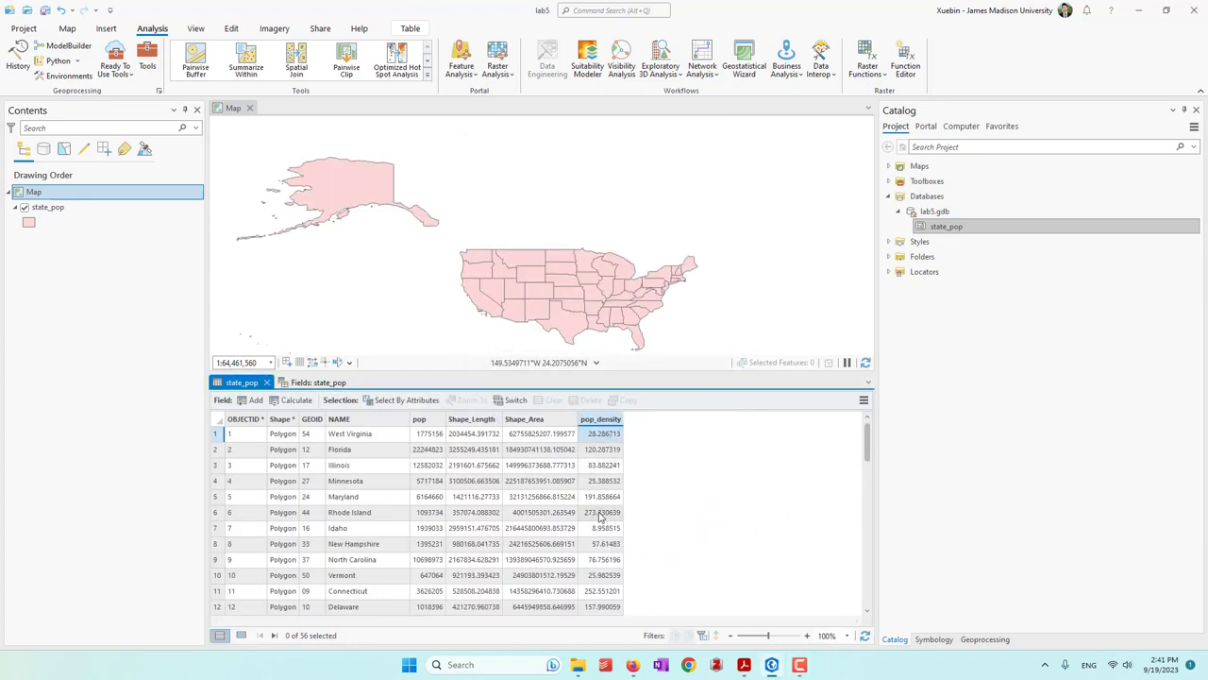
Scroll through the pop_density values, then close the state_pop table and Fields view
{"action": "scroll", "coordinate": [607, 487], "scroll_direction": "down", "scroll_amount": 8}
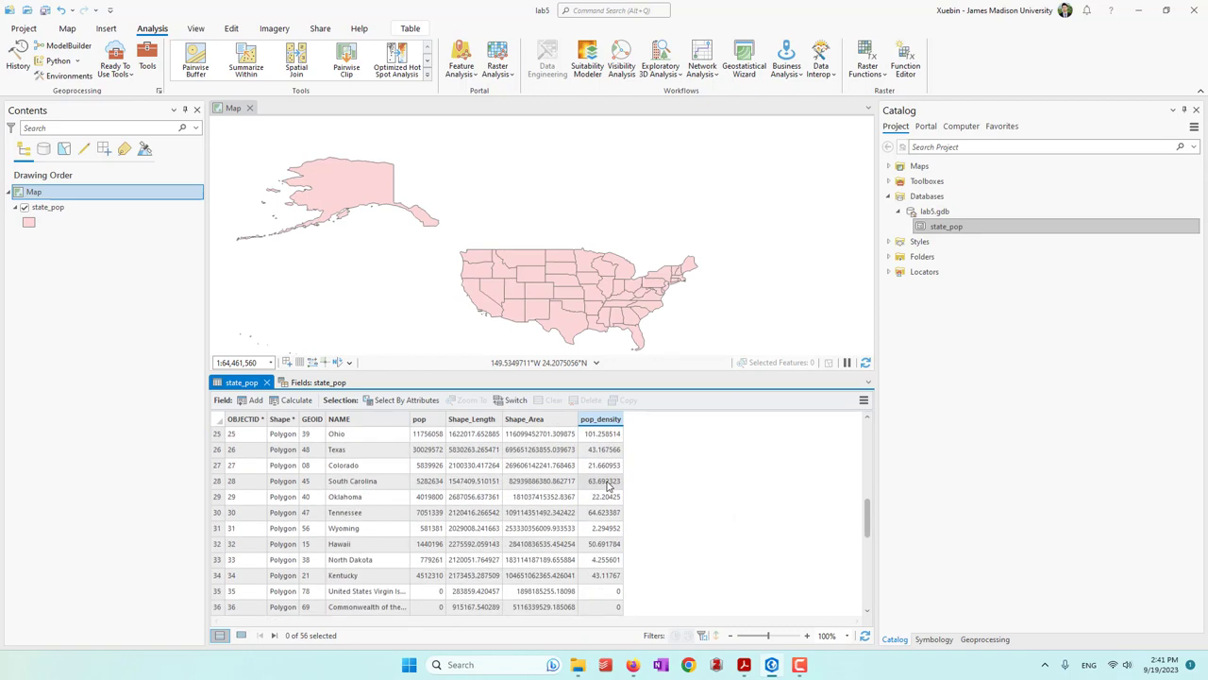
{"action": "scroll", "coordinate": [609, 487], "scroll_direction": "down", "scroll_amount": 2}
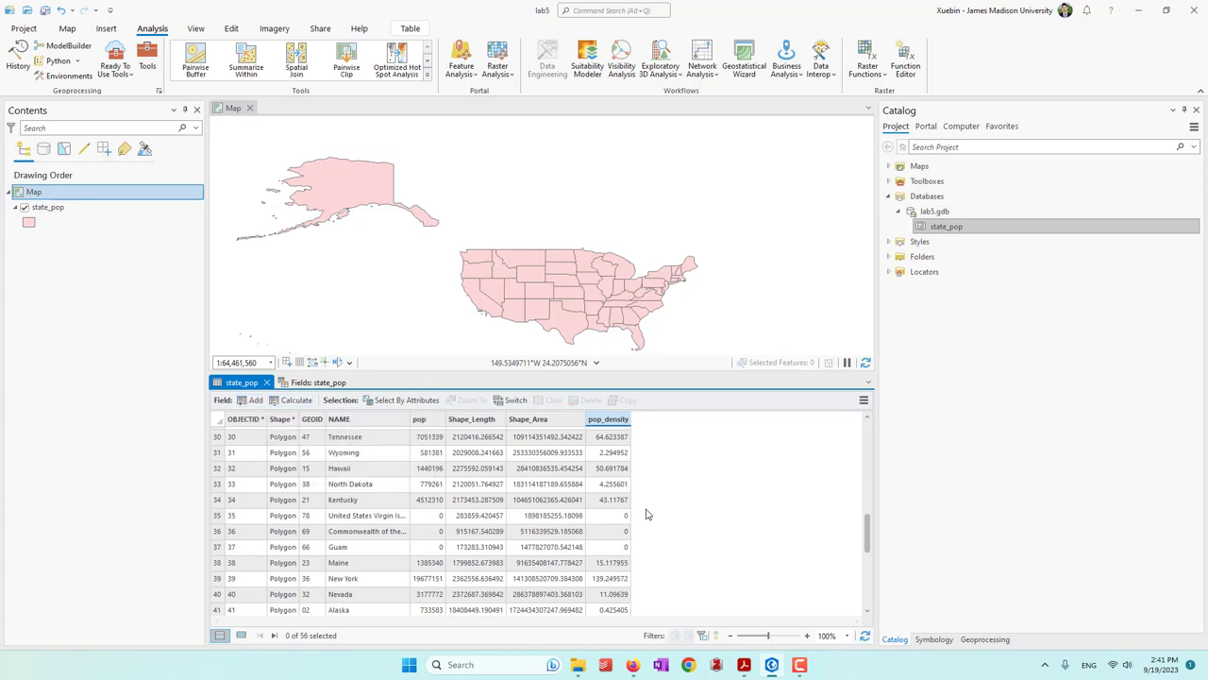
{"action": "scroll", "coordinate": [644, 510], "scroll_direction": "down", "scroll_amount": 5}
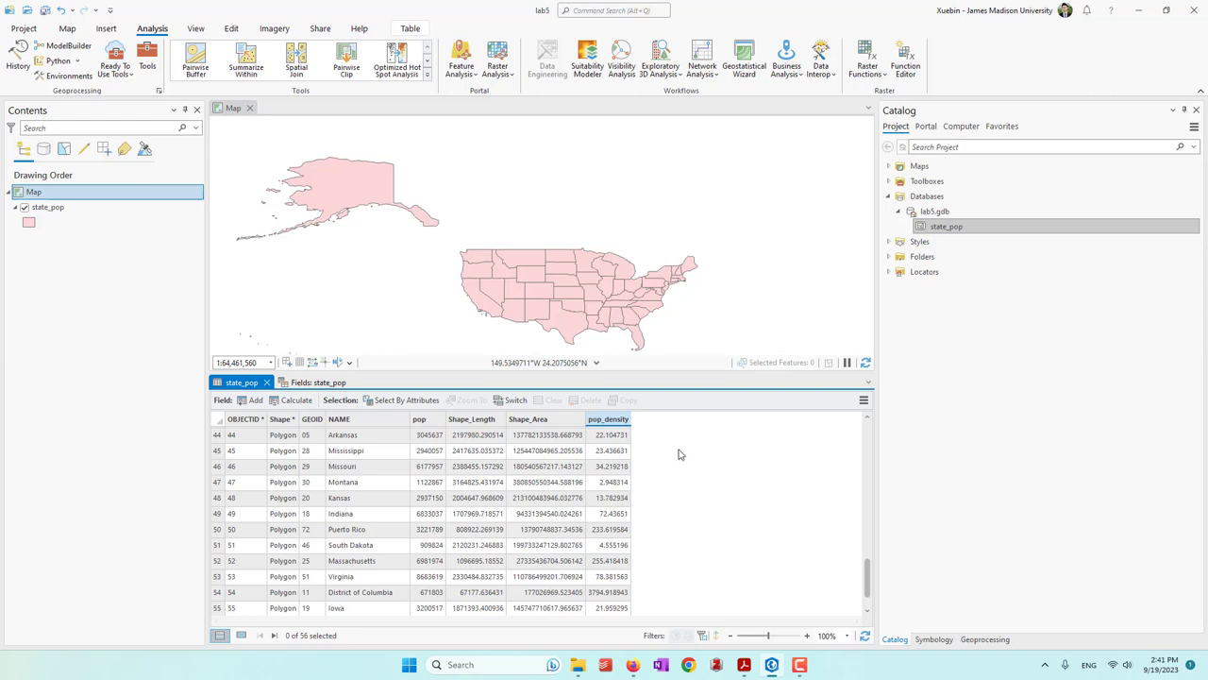
{"action": "left_click", "coordinate": [265, 382]}
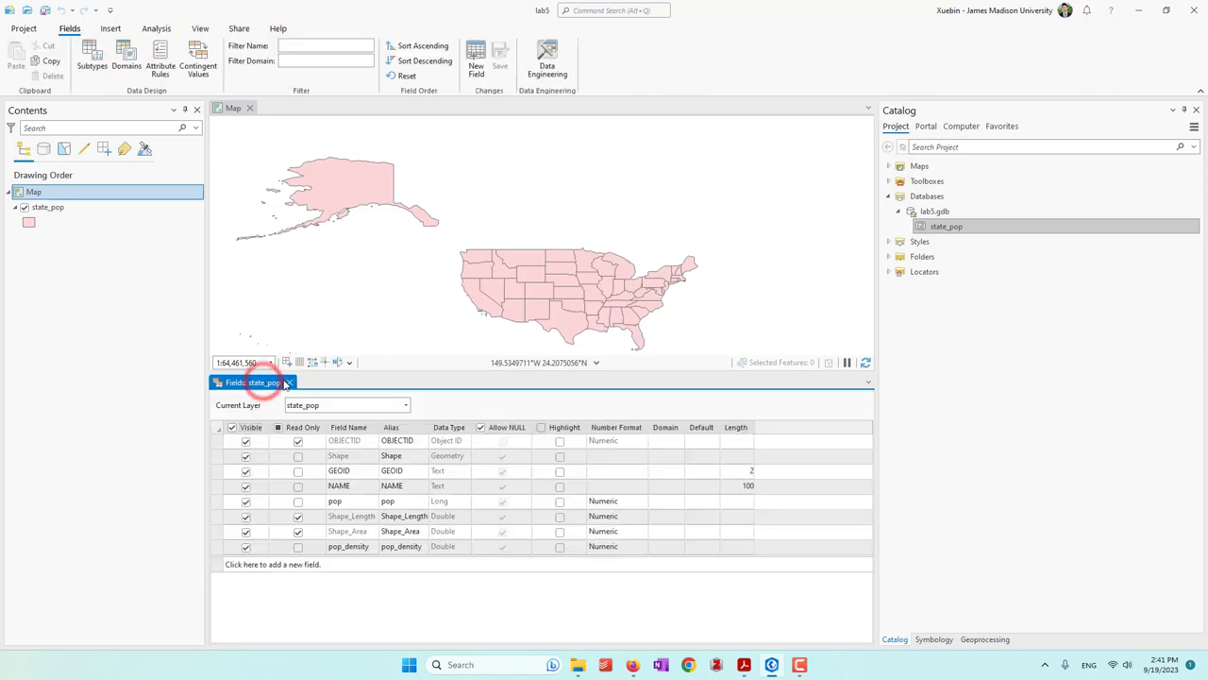
{"action": "left_click", "coordinate": [283, 382]}
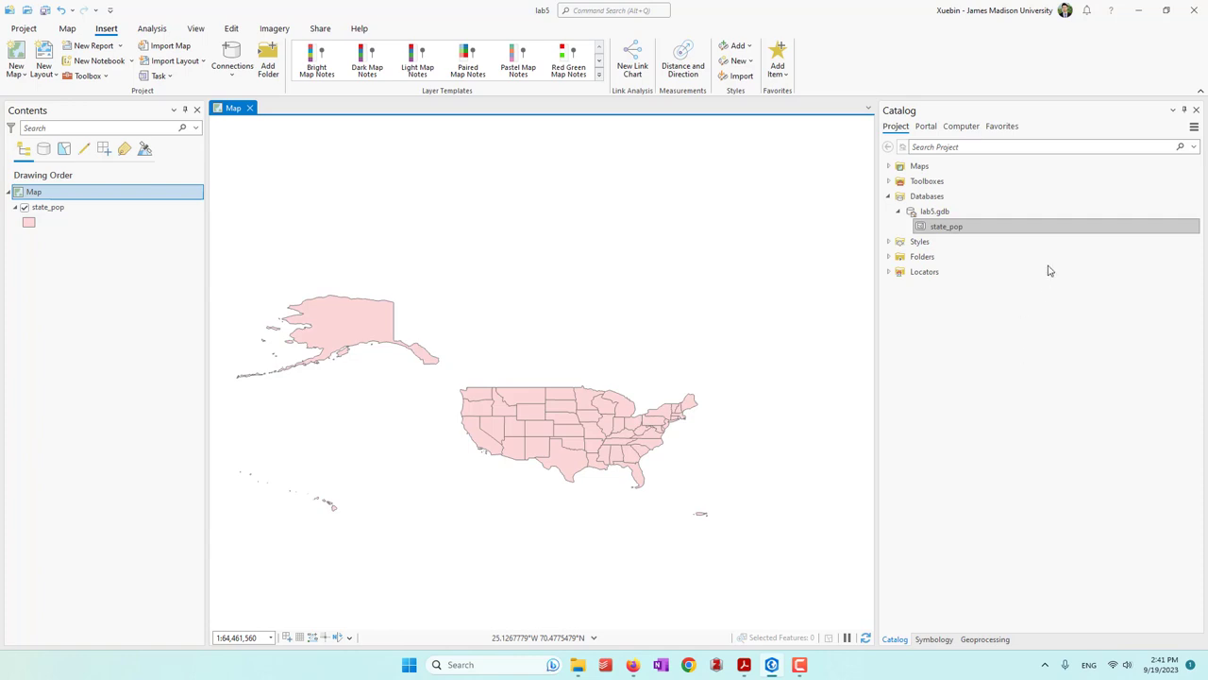
Open Edit Metadata for the state_pop feature class in lab5.gdb
{"action": "left_click", "coordinate": [949, 231]}
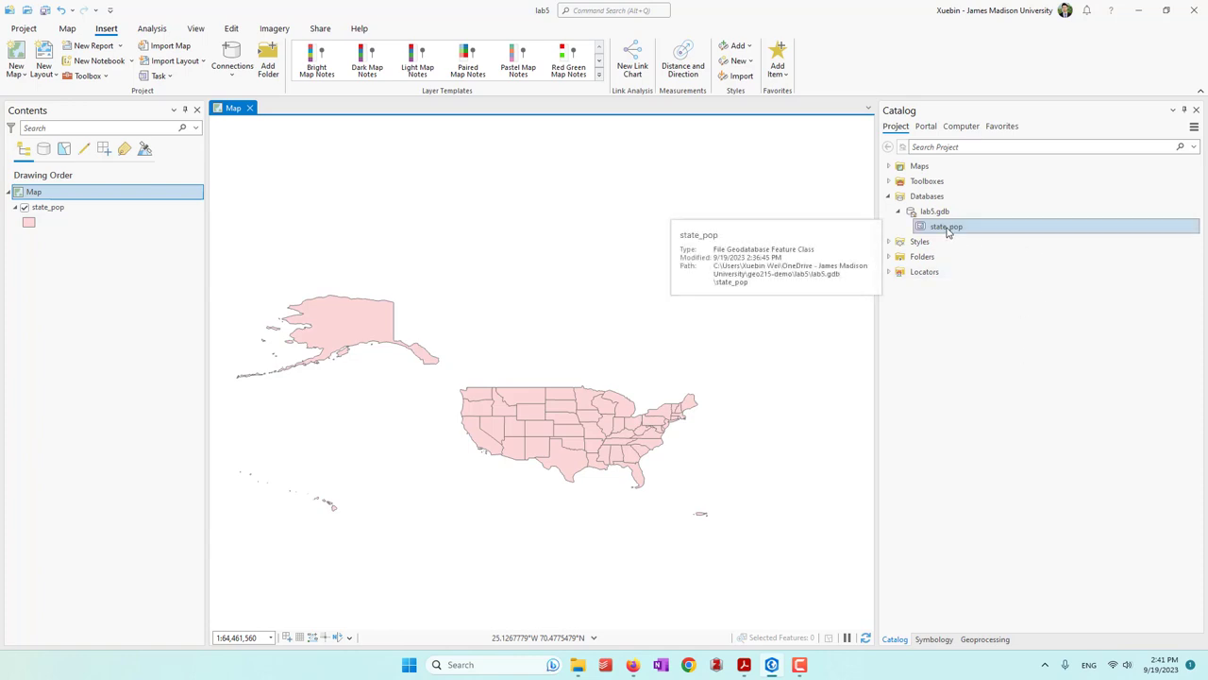
{"action": "left_click_drag", "start_coordinate": [948, 231], "coordinate": [944, 232]}
{"action": "right_click", "coordinate": [944, 232]}
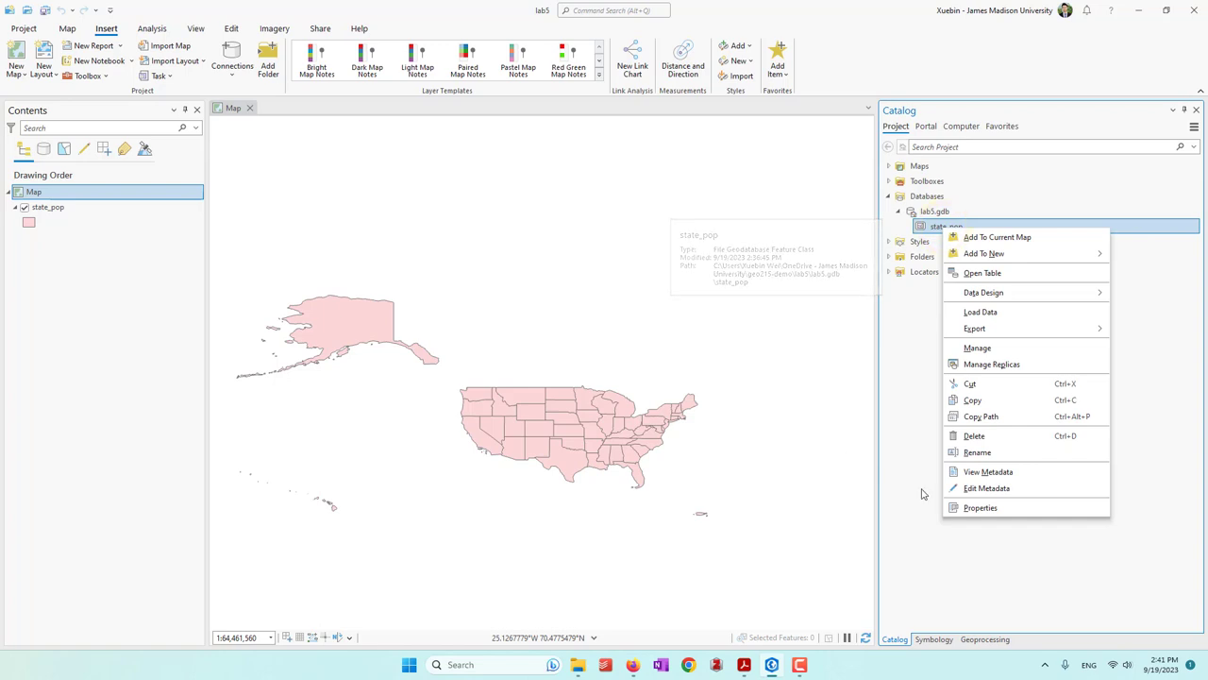
{"action": "left_click", "coordinate": [977, 489]}
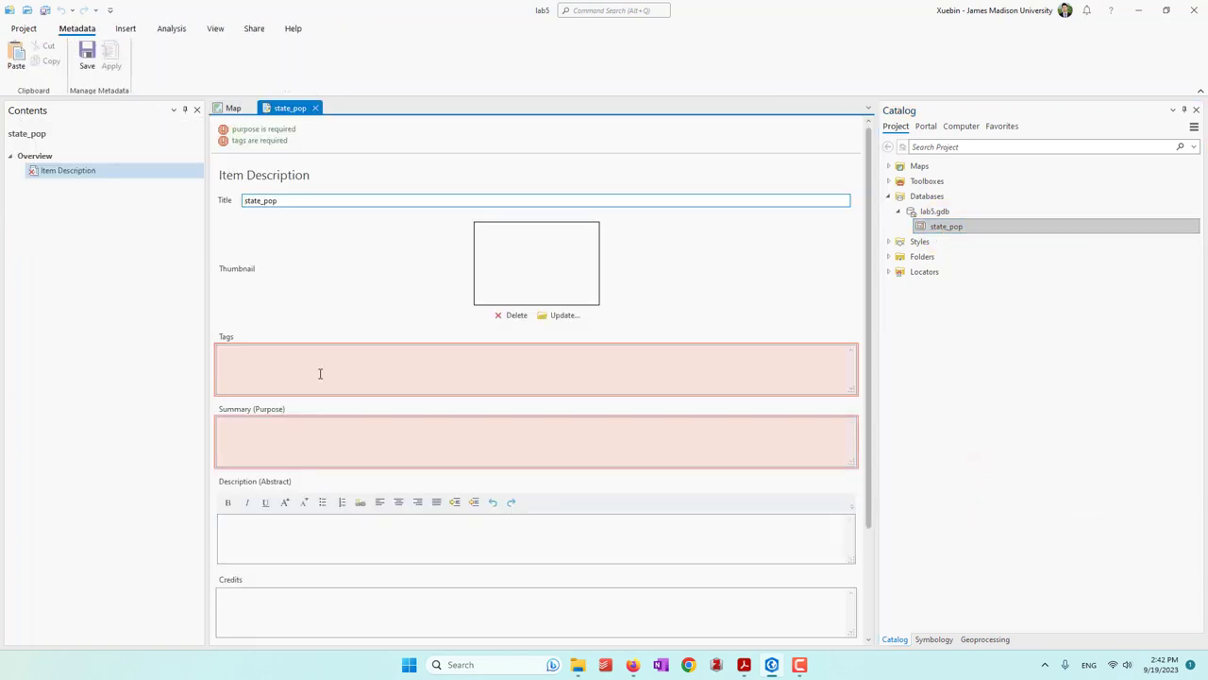
Click into the Tags and Summary fields, then select the state_pop title text
{"action": "left_click", "coordinate": [314, 386]}
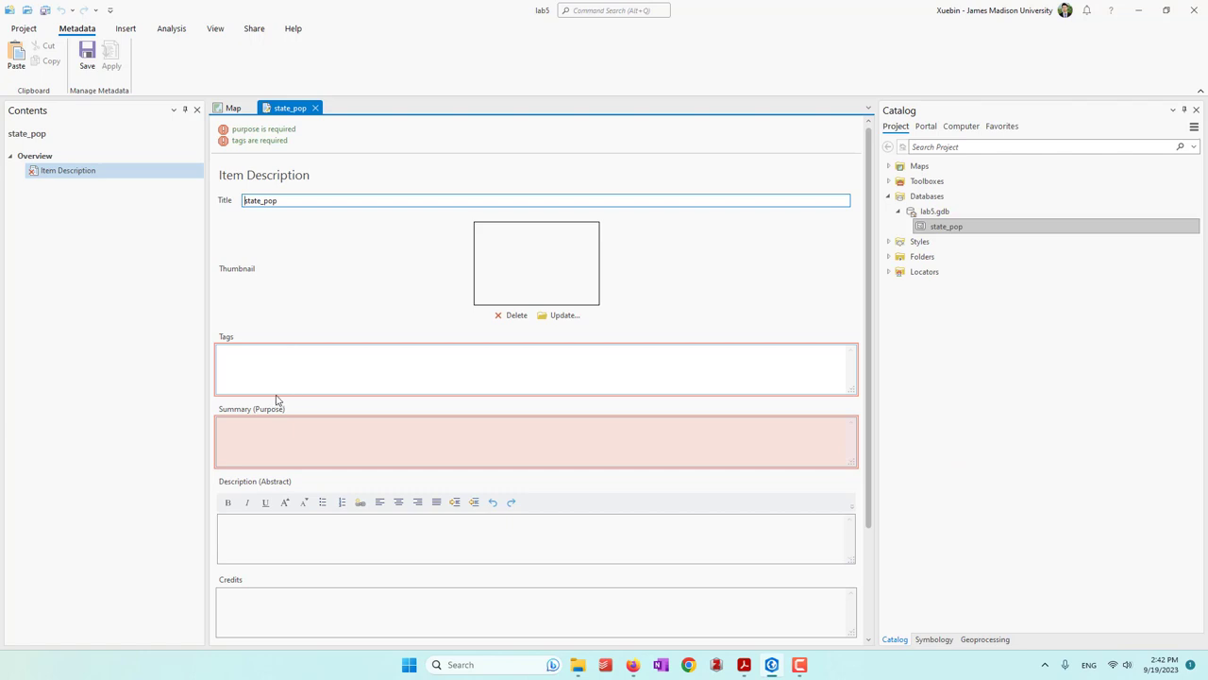
{"action": "left_click", "coordinate": [264, 368]}
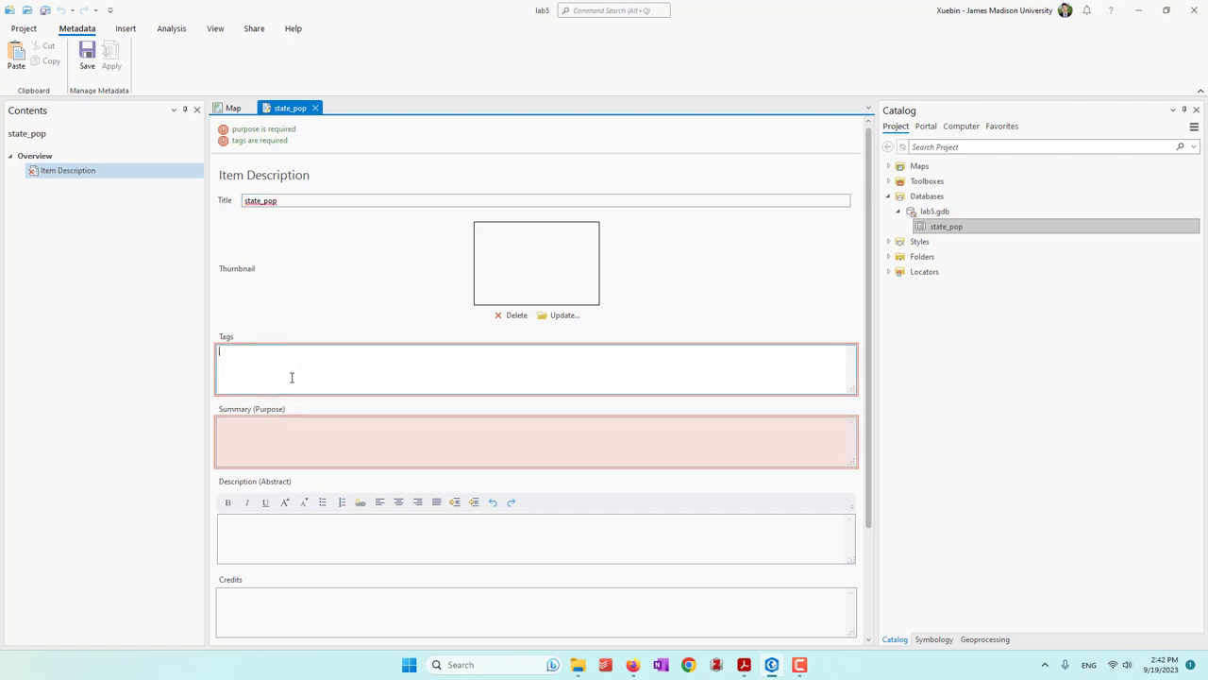
{"action": "left_click", "coordinate": [296, 447]}
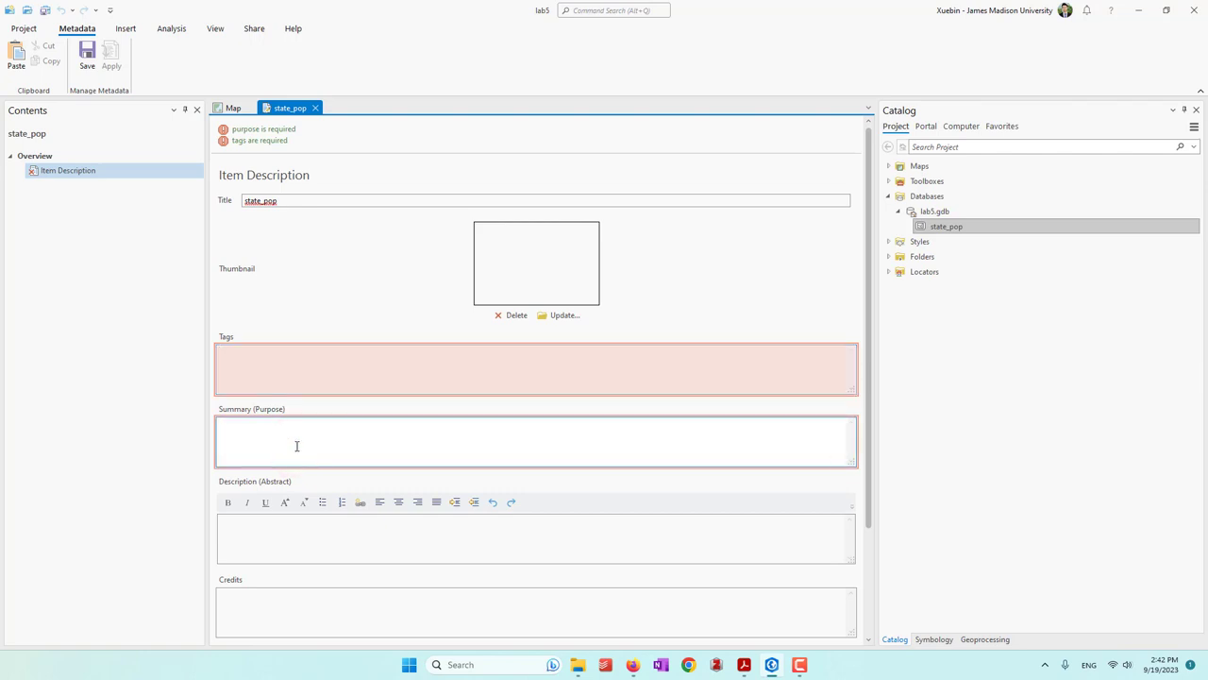
{"action": "scroll", "coordinate": [280, 496], "scroll_direction": "down", "scroll_amount": 2}
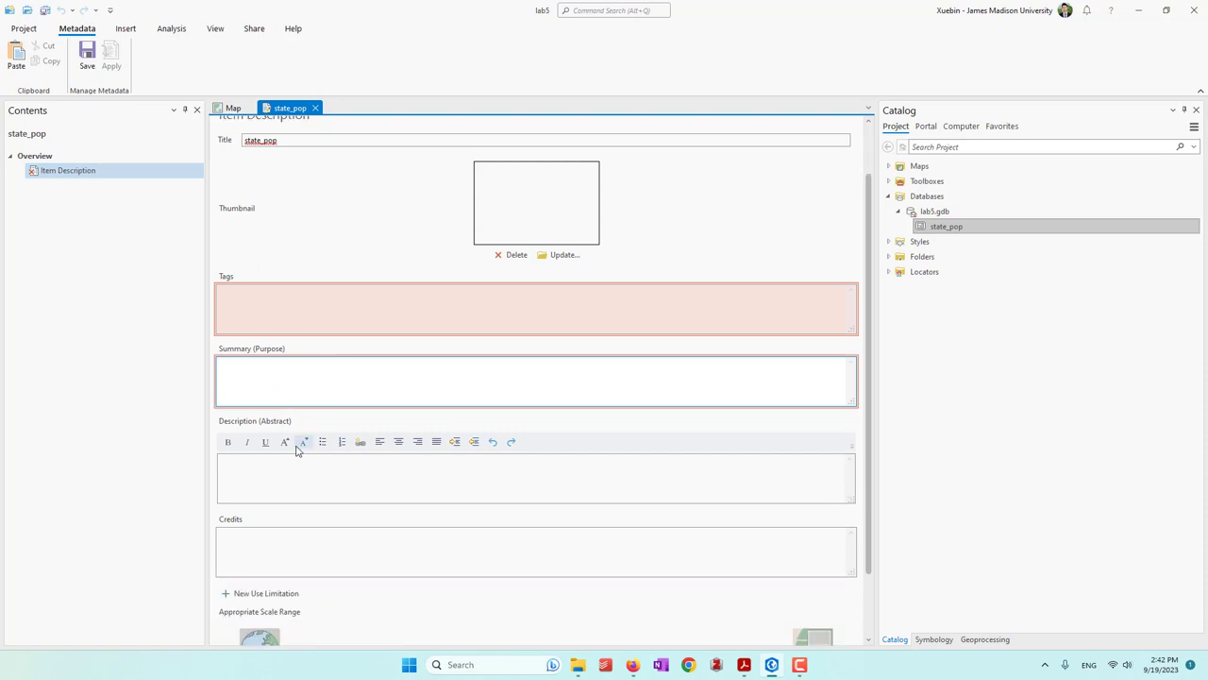
{"action": "scroll", "coordinate": [280, 502], "scroll_direction": "down", "scroll_amount": 1}
{"action": "scroll", "coordinate": [286, 510], "scroll_direction": "up", "scroll_amount": 3}
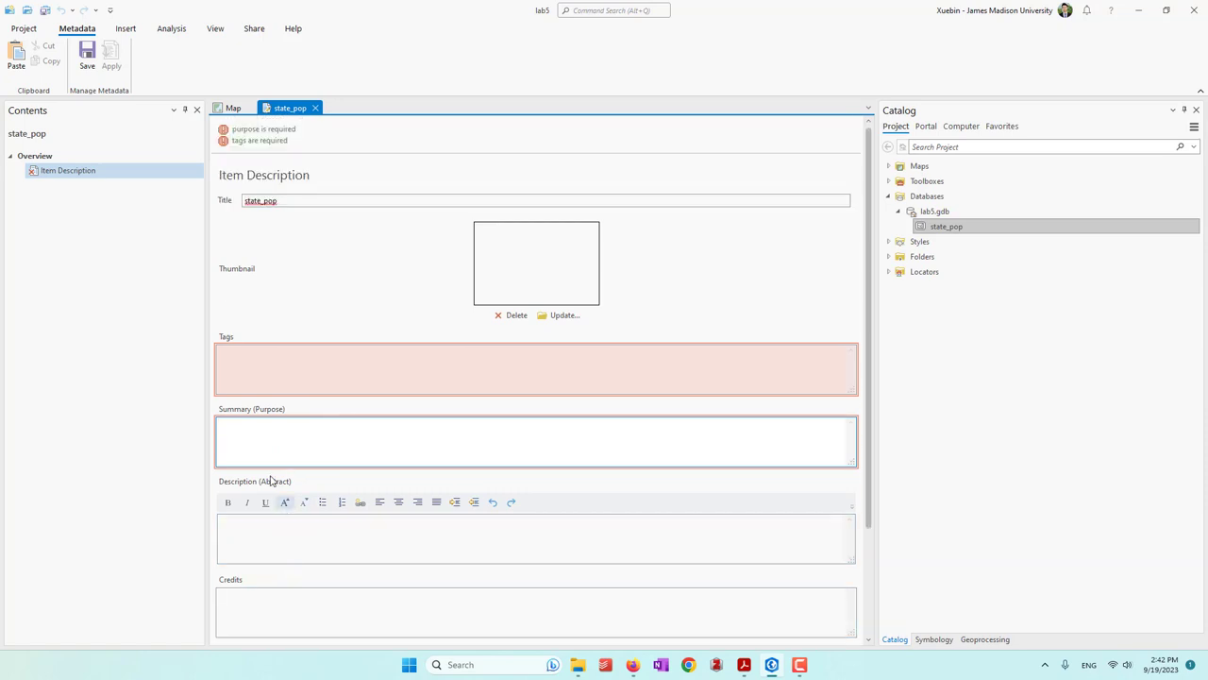
{"action": "left_click", "coordinate": [302, 200]}
{"action": "double_click", "coordinate": [302, 200]}
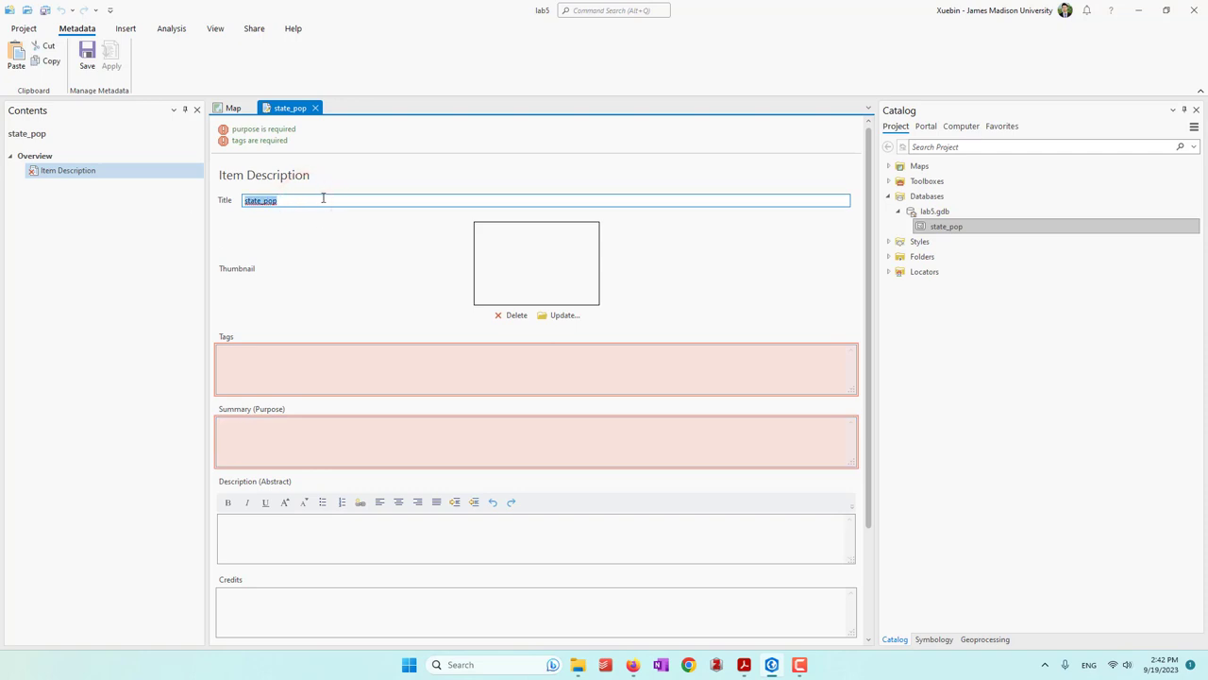
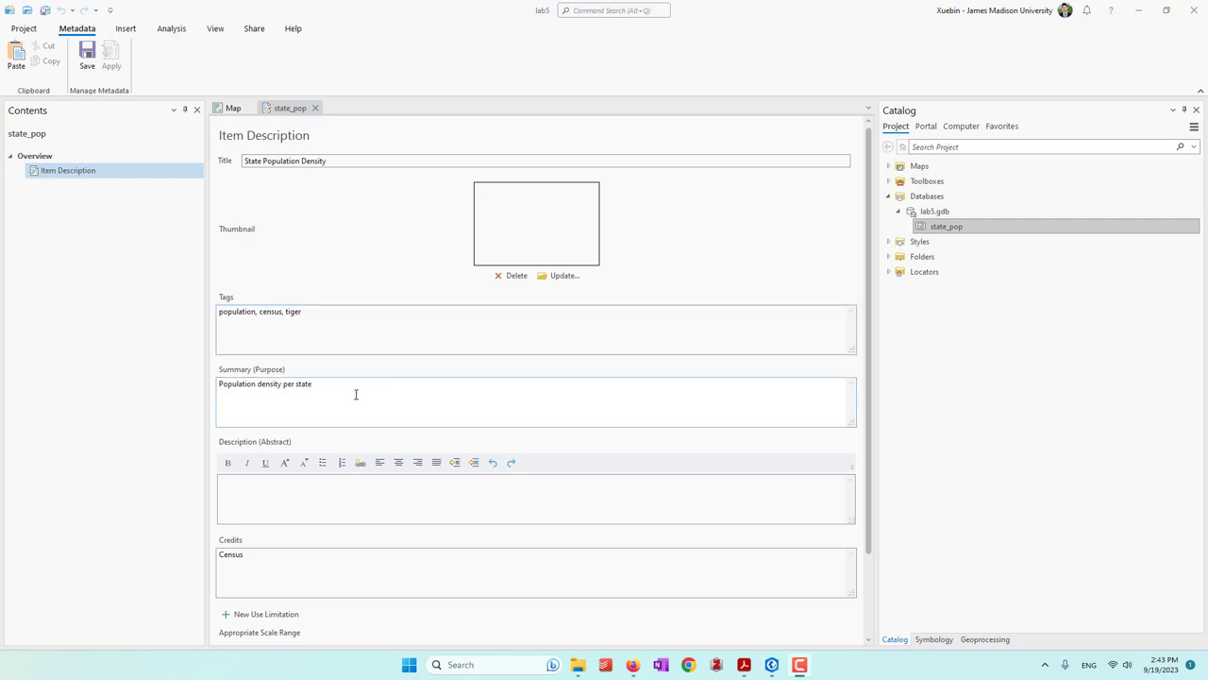
Edit the Credits entry in the state_pop metadata
{"action": "scroll", "coordinate": [357, 391], "scroll_direction": "down", "scroll_amount": 1}
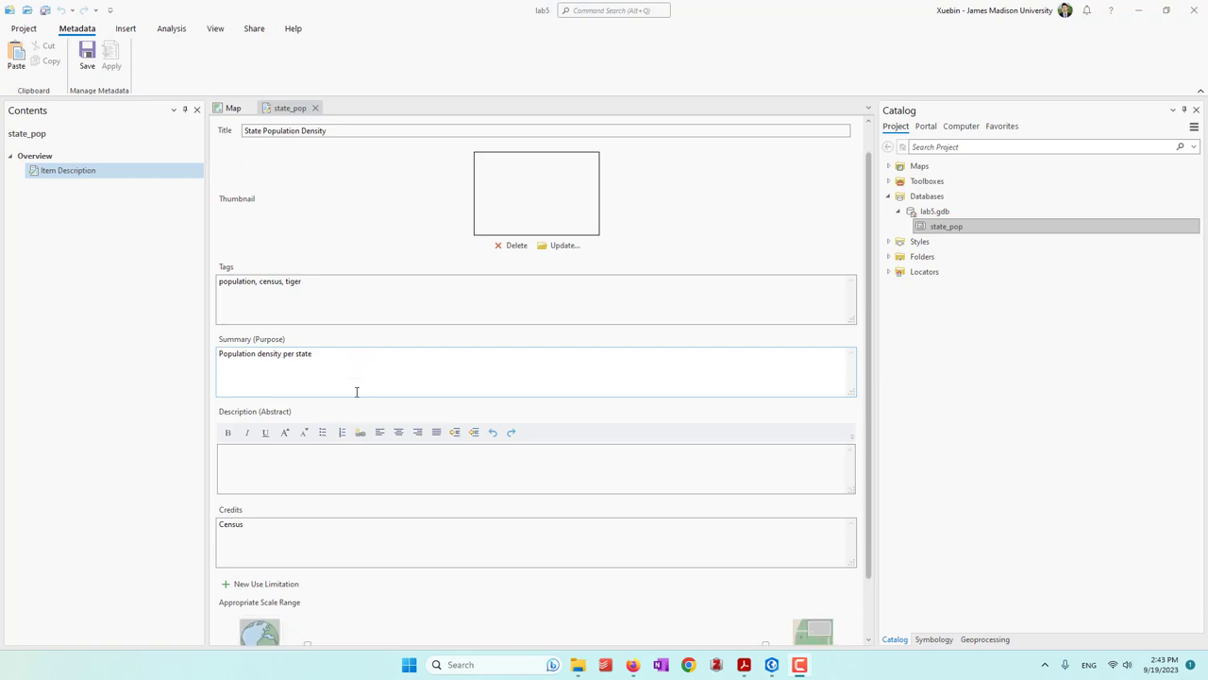
{"action": "left_click", "coordinate": [355, 534]}
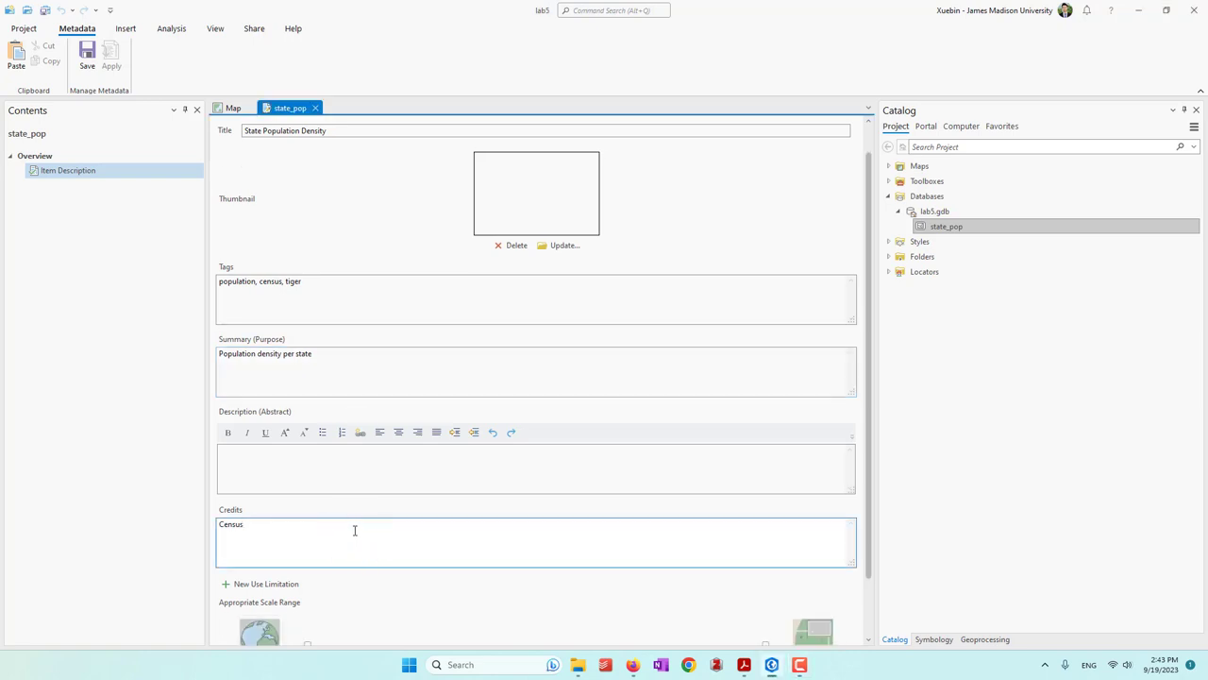
{"action": "scroll", "coordinate": [355, 531], "scroll_direction": "down", "scroll_amount": 2}
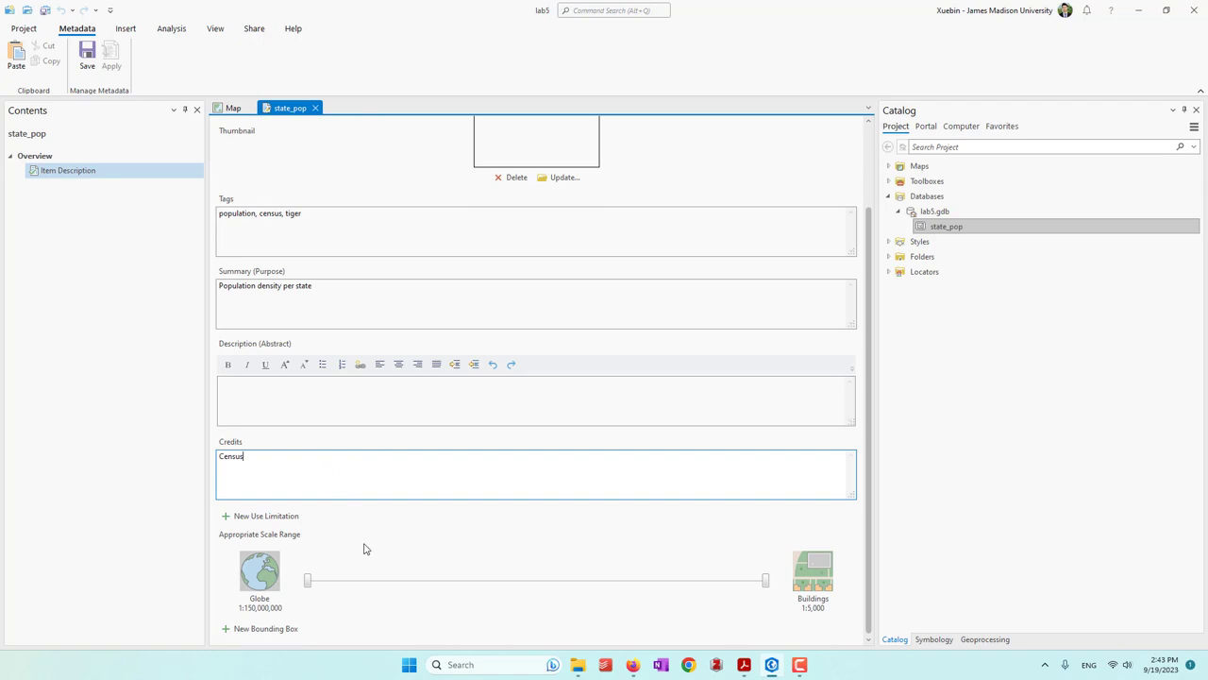
Set the scale range minimum to Country 1:20,000,000 and save the metadata
{"action": "left_click", "coordinate": [307, 580]}
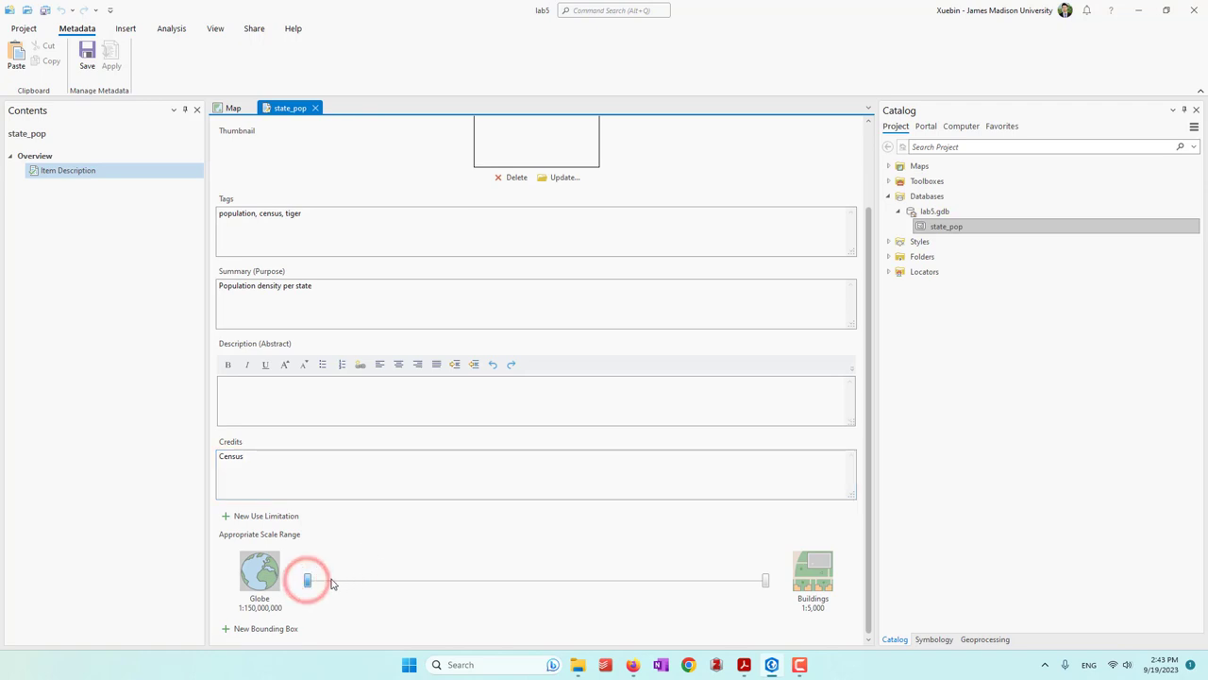
{"action": "left_click", "coordinate": [344, 580]}
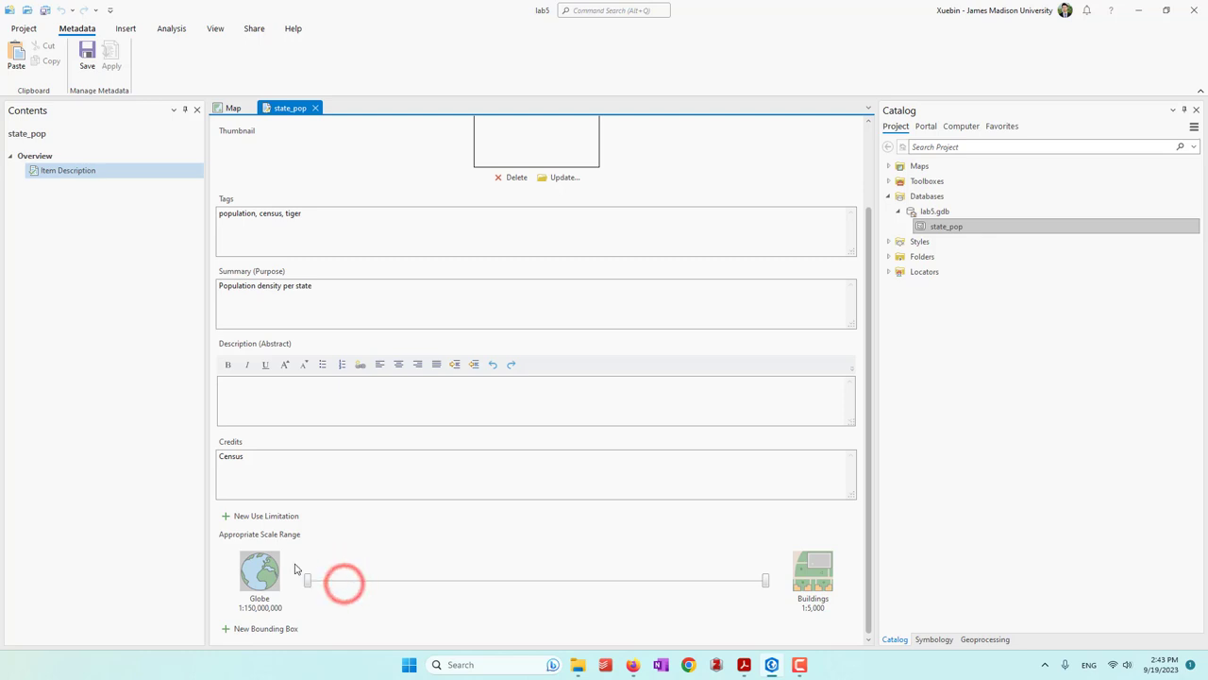
{"action": "left_click_drag", "start_coordinate": [307, 581], "coordinate": [445, 584]}
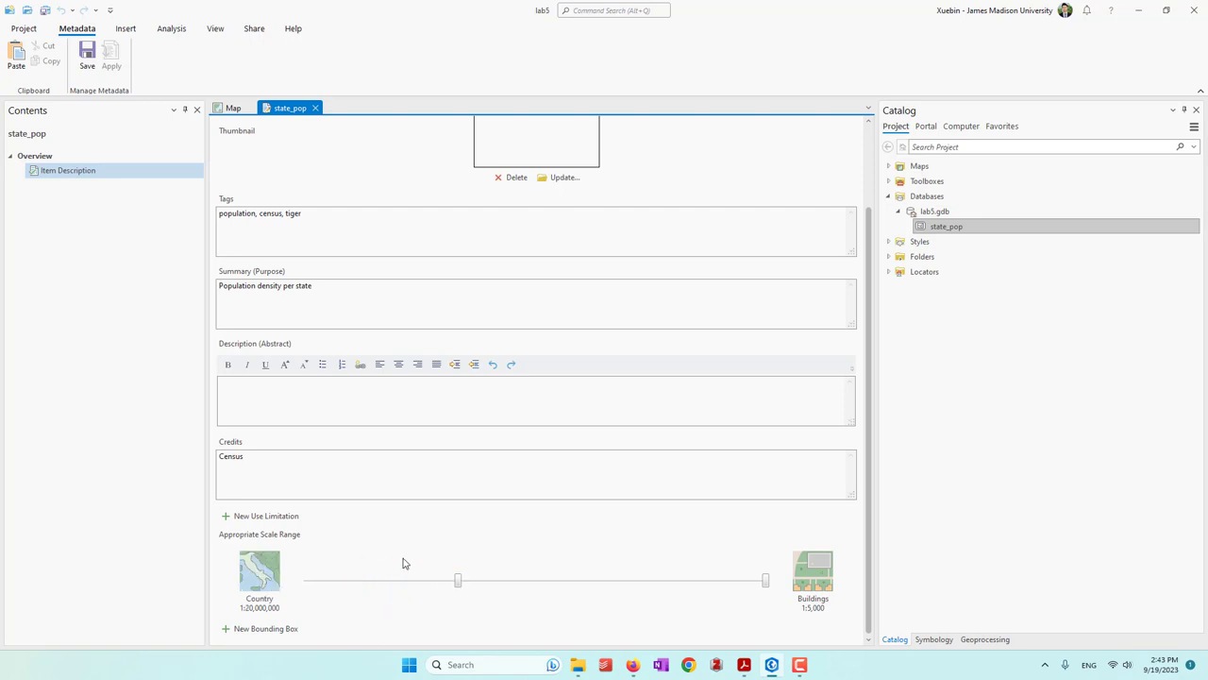
{"action": "scroll", "coordinate": [408, 564], "scroll_direction": "up", "scroll_amount": 2}
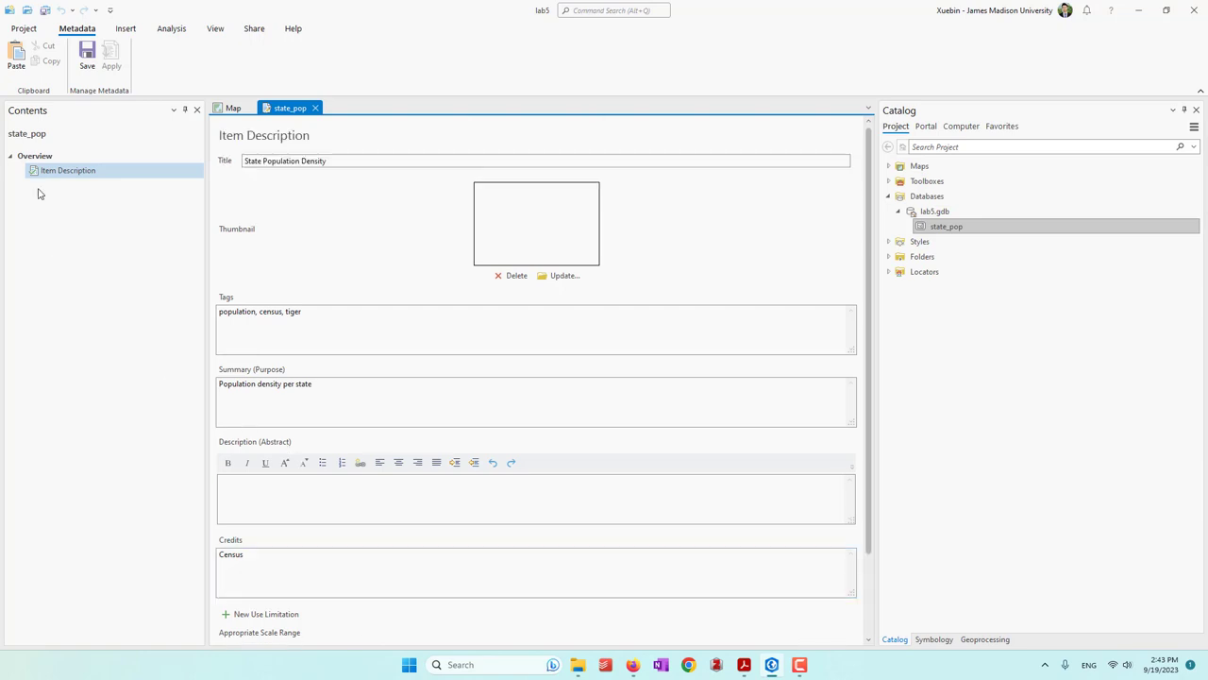
{"action": "left_click", "coordinate": [85, 57]}
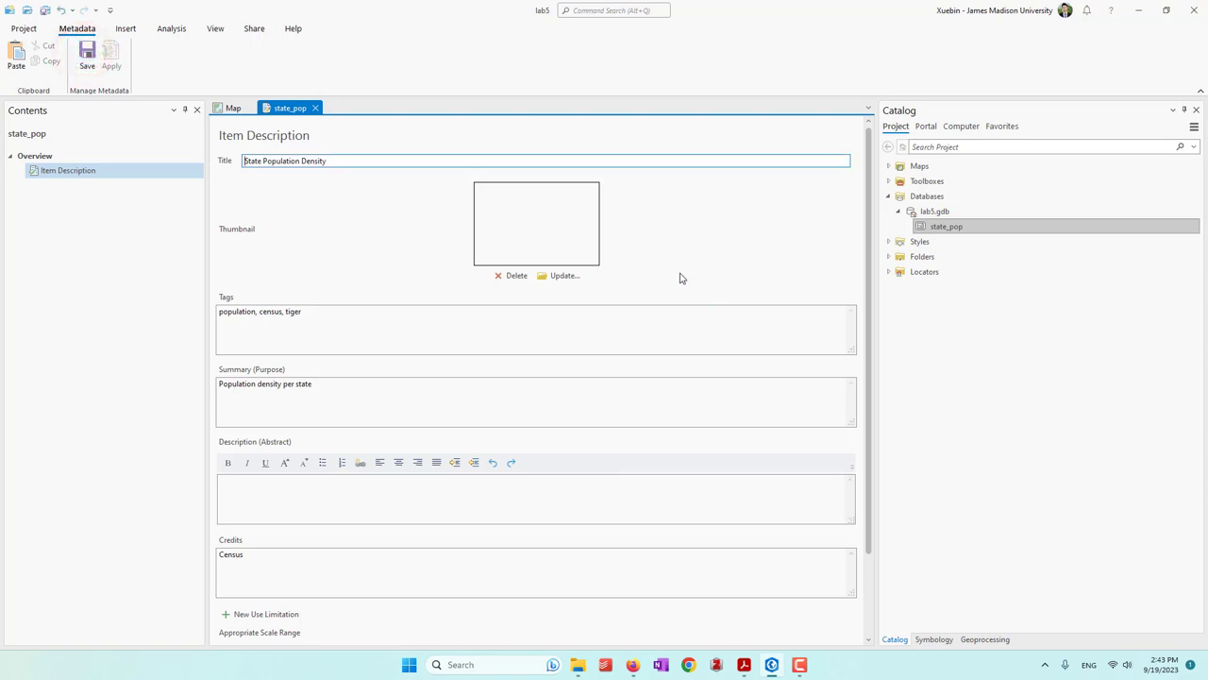
{"action": "left_click", "coordinate": [948, 228]}
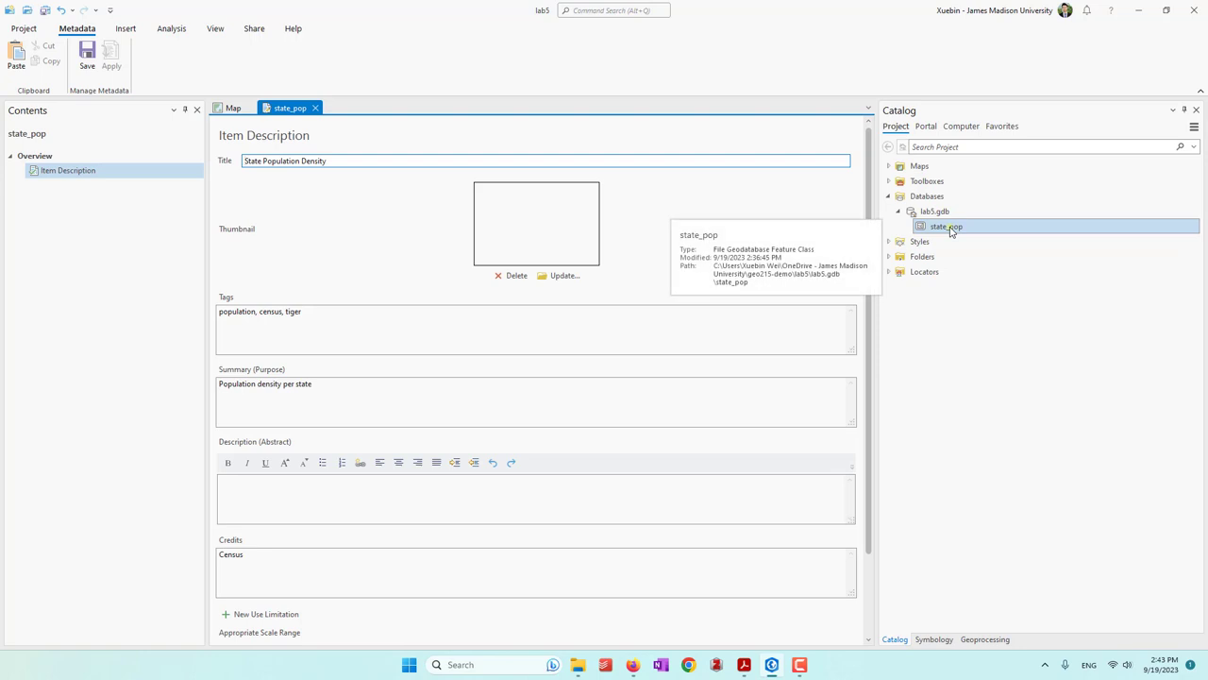
Open state_pop's metadata and preview its geography on a map
{"action": "right_click", "coordinate": [950, 230]}
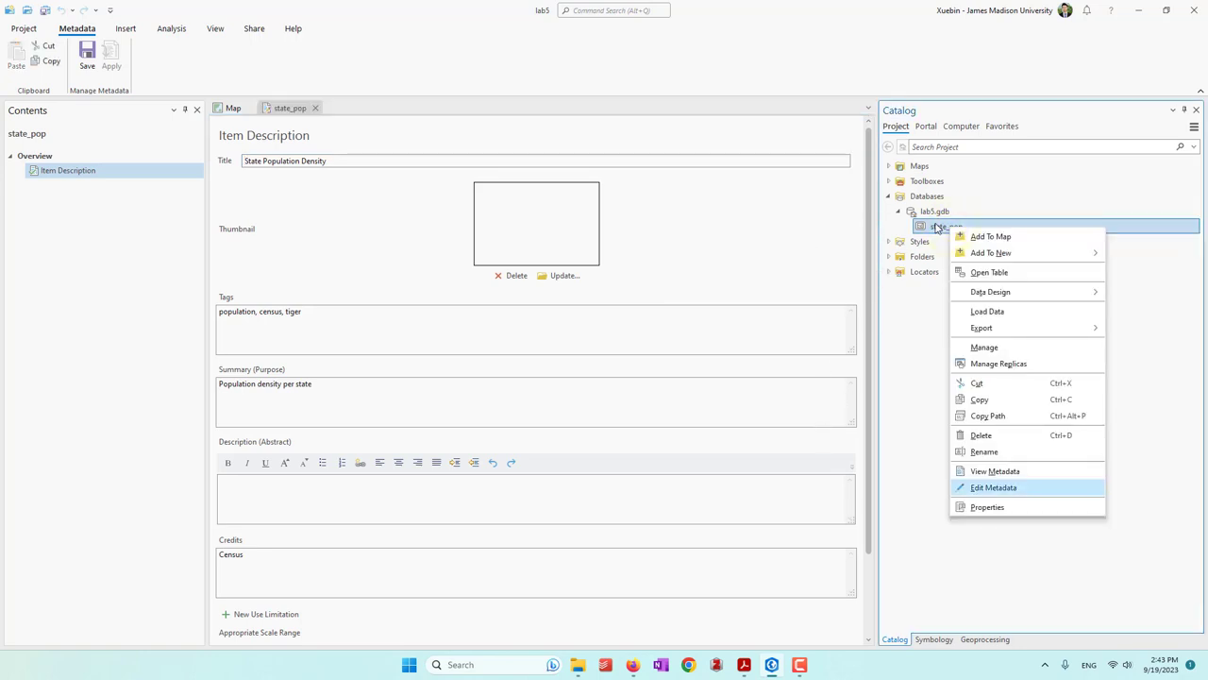
{"action": "left_click", "coordinate": [982, 473]}
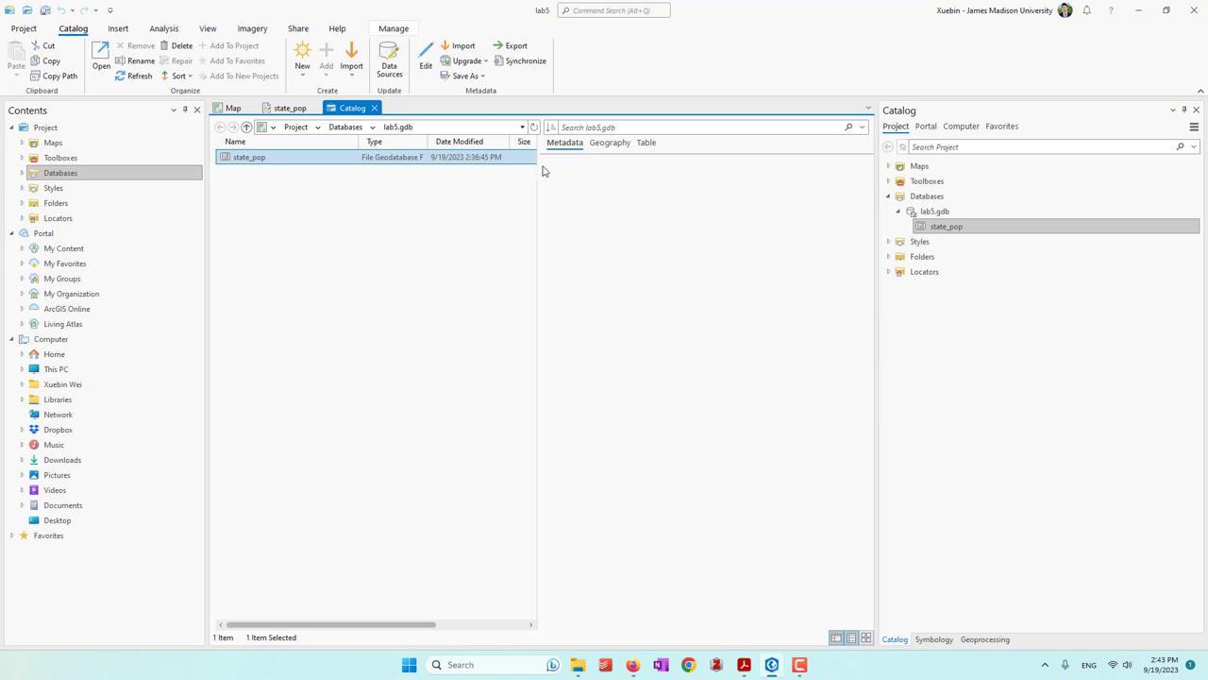
{"action": "left_click", "coordinate": [612, 144]}
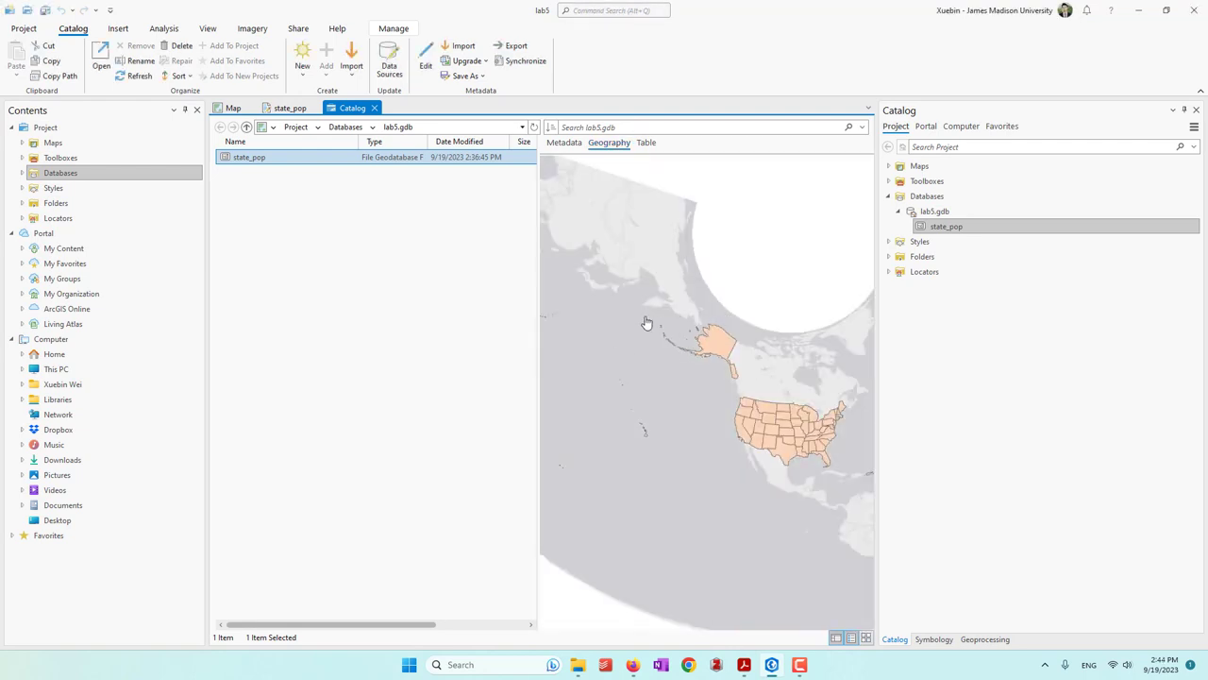
{"action": "scroll", "coordinate": [647, 325], "scroll_direction": "up", "scroll_amount": 1}
{"action": "scroll", "coordinate": [736, 370], "scroll_direction": "up", "scroll_amount": 1}
{"action": "scroll", "coordinate": [731, 368], "scroll_direction": "down", "scroll_amount": 1}
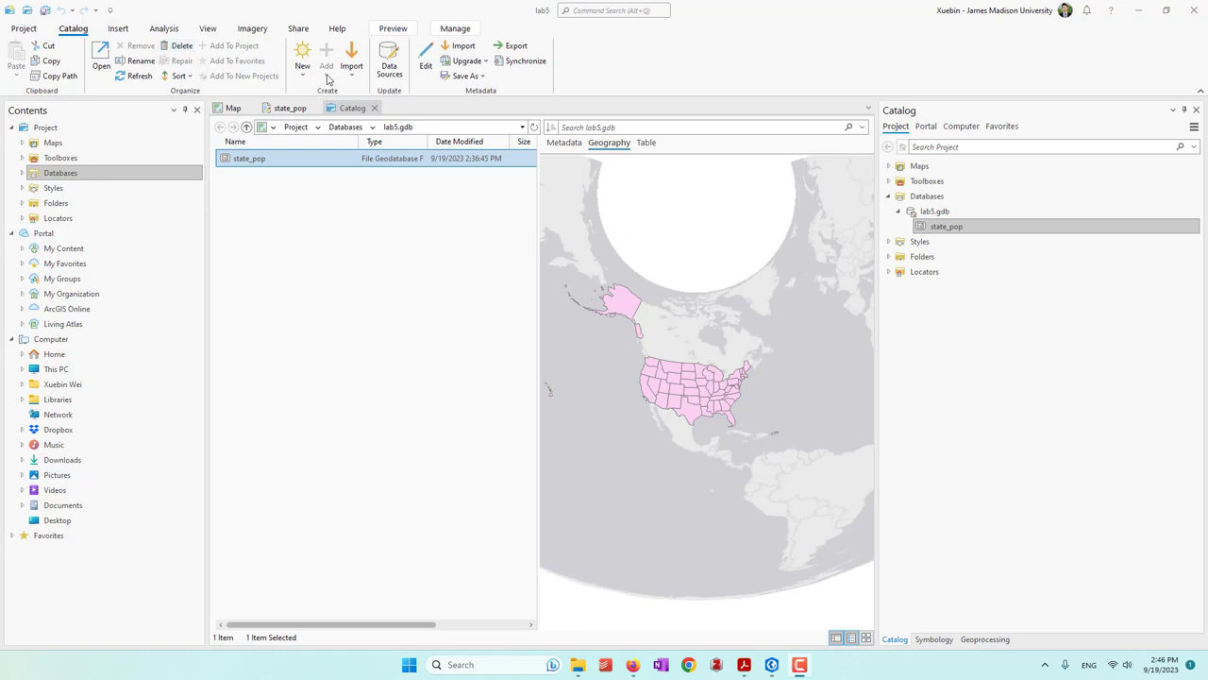
{"action": "left_click", "coordinate": [598, 143]}
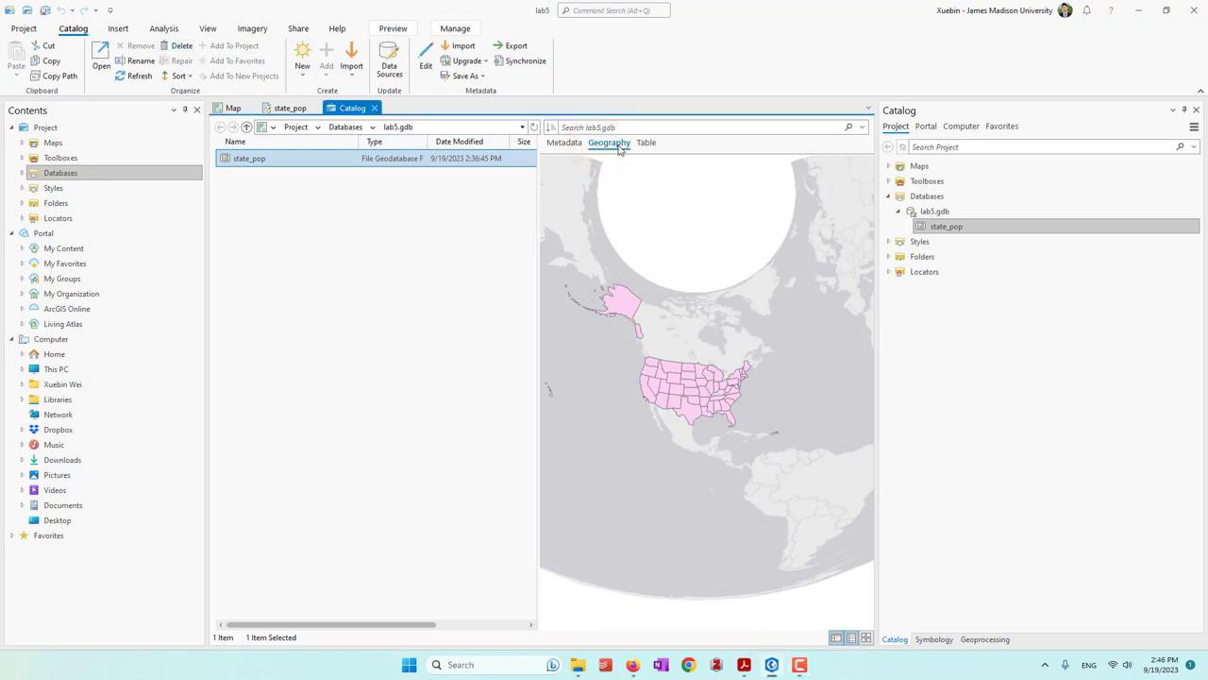
Create a thumbnail from the preview map and close the catalog view
{"action": "left_click", "coordinate": [397, 28]}
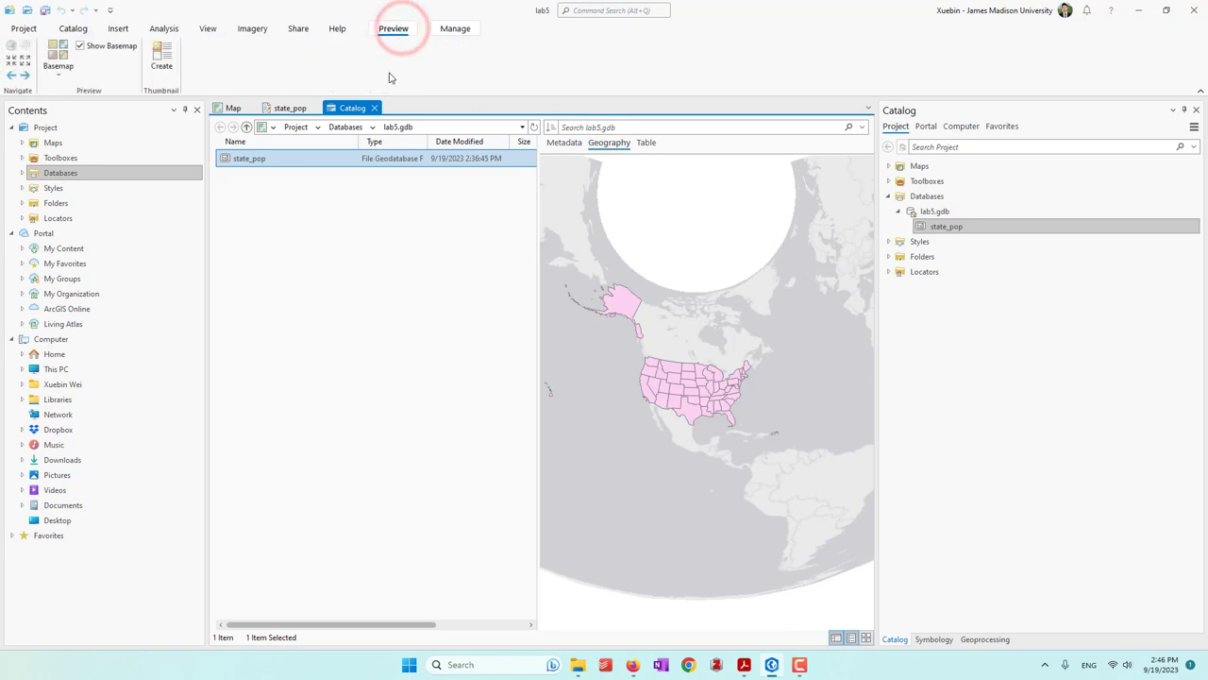
{"action": "left_click", "coordinate": [162, 61]}
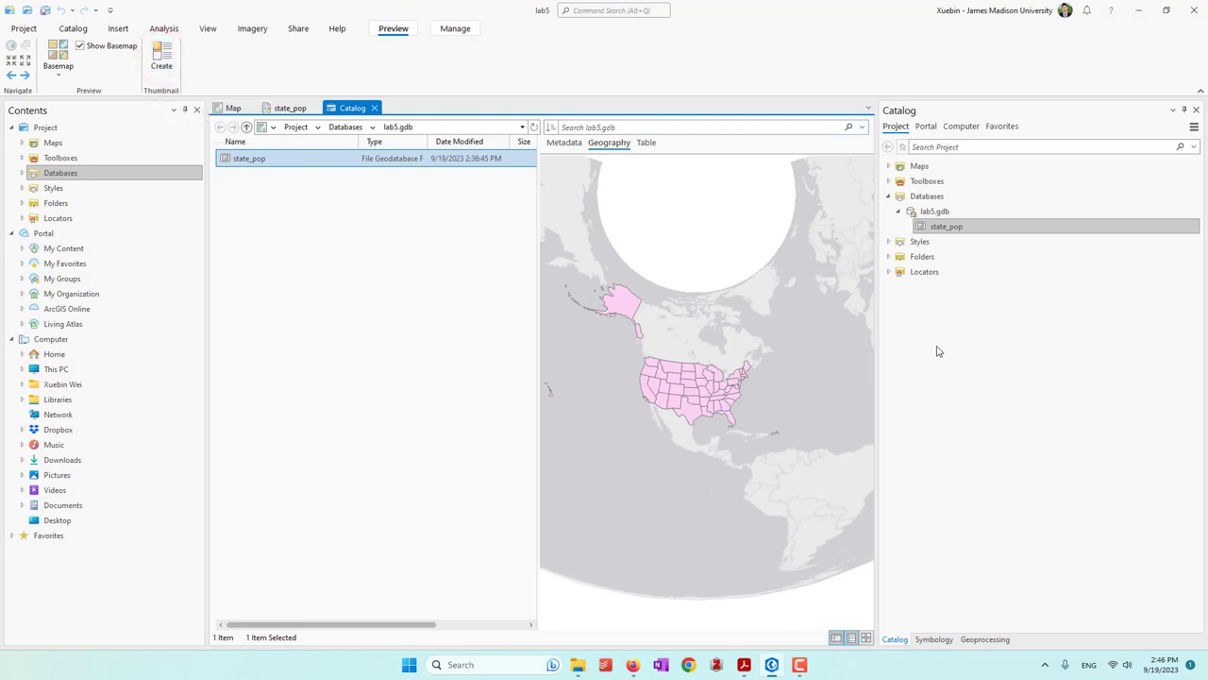
{"action": "left_click", "coordinate": [374, 108]}
Reopen state_pop's metadata to confirm the new thumbnail, then close the catalog view
{"action": "left_click", "coordinate": [315, 108]}
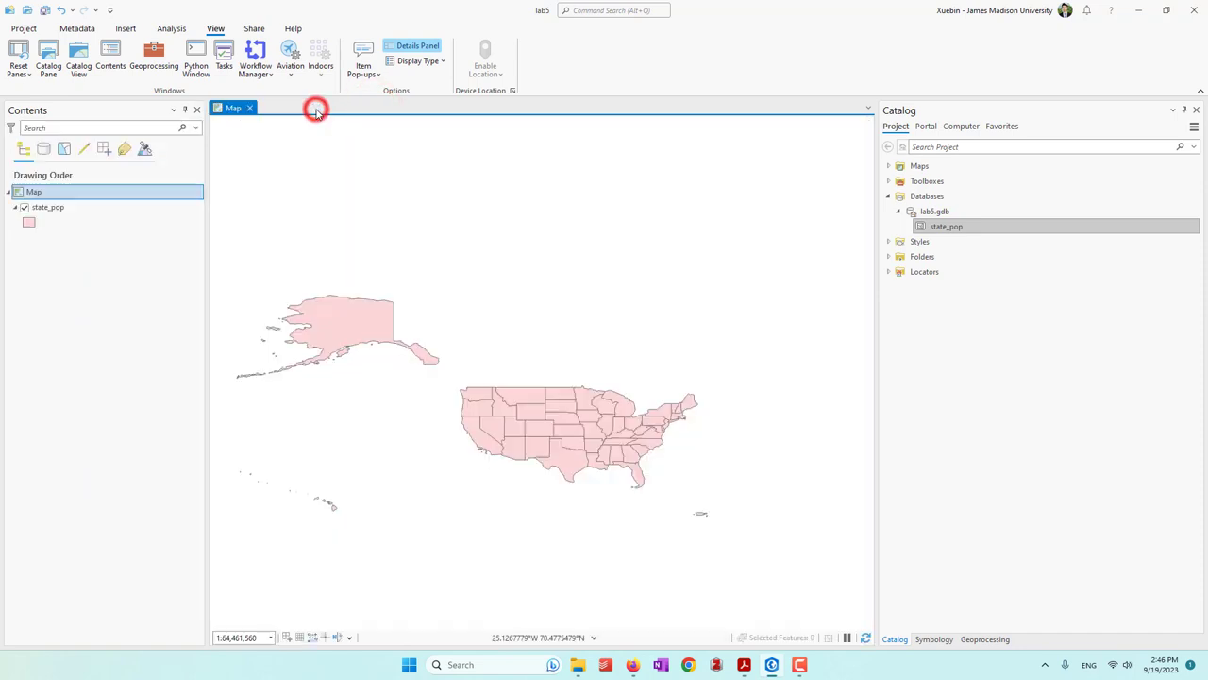
{"action": "right_click", "coordinate": [942, 228]}
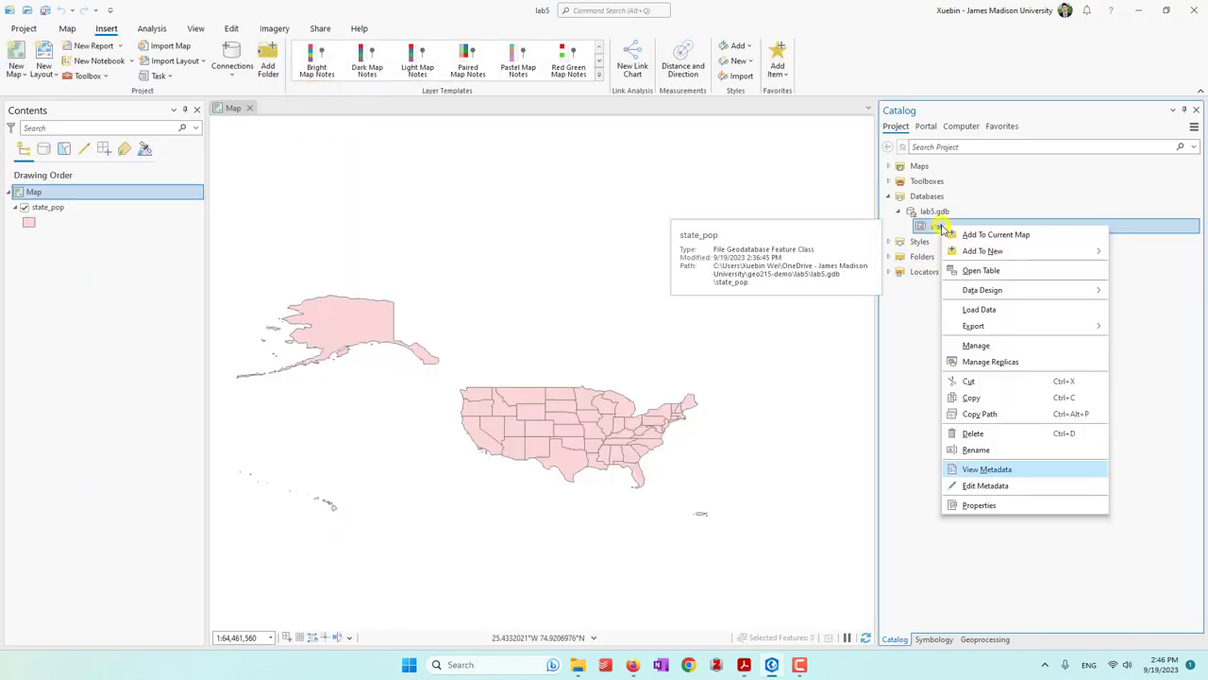
{"action": "left_click", "coordinate": [988, 472]}
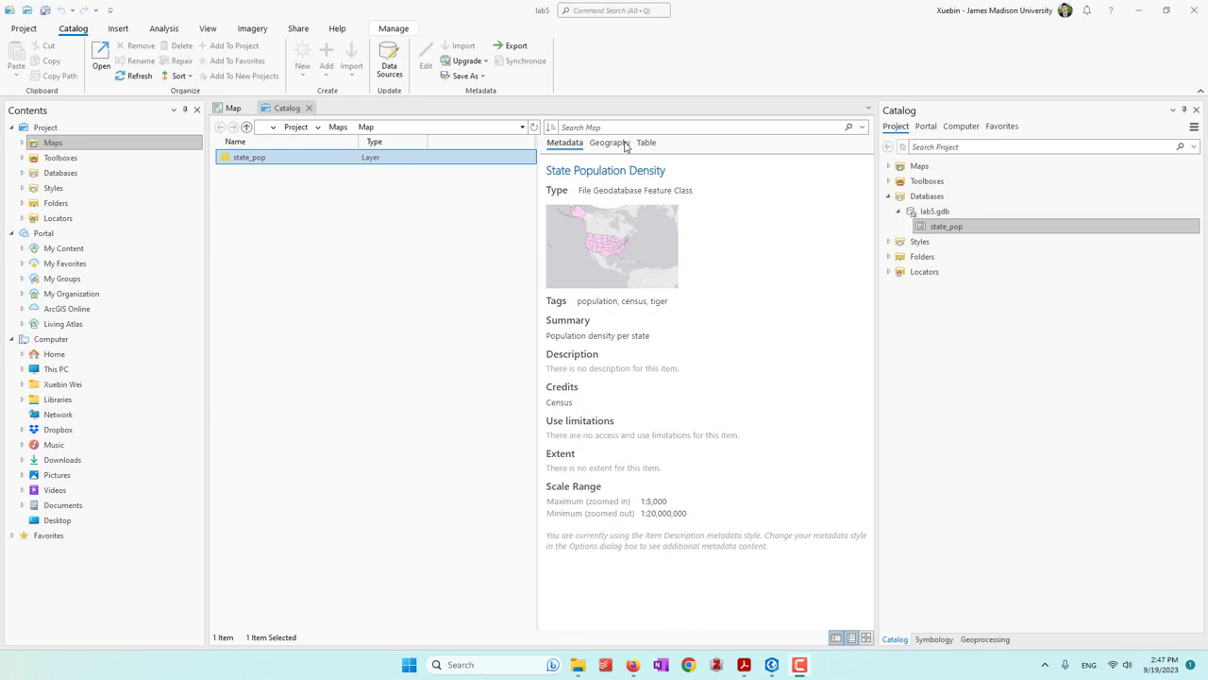
{"action": "left_click", "coordinate": [308, 108]}
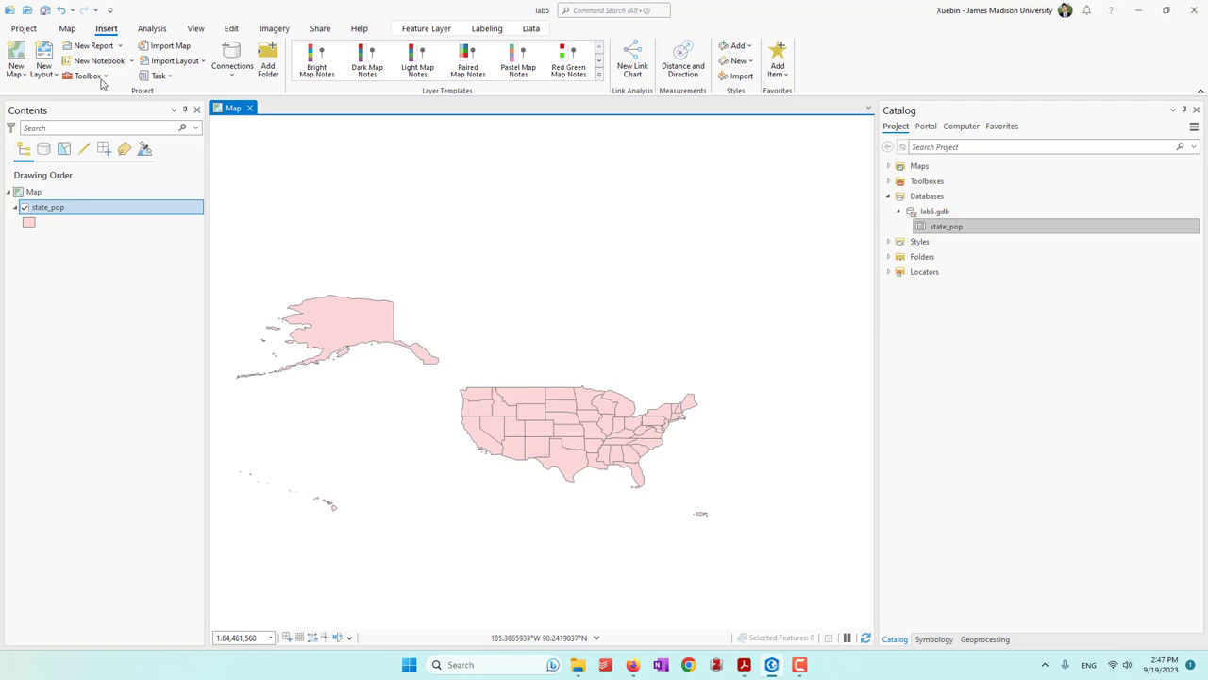
{"action": "left_click", "coordinate": [67, 28]}
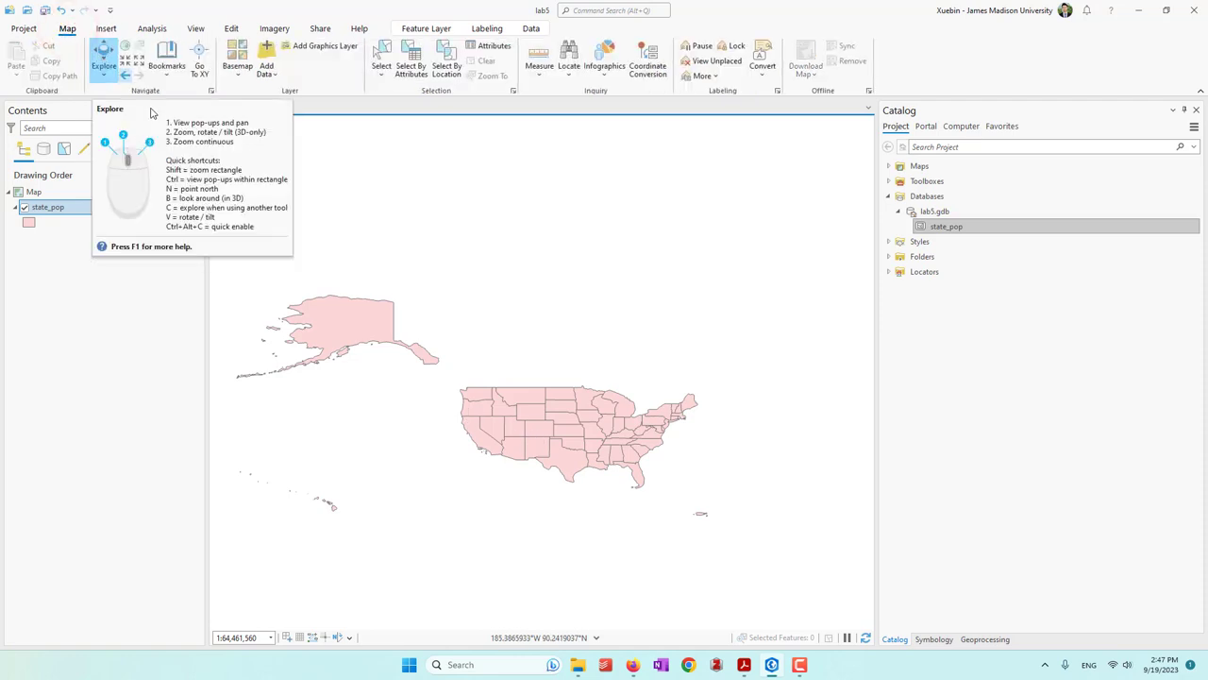
{"action": "left_click", "coordinate": [652, 441]}
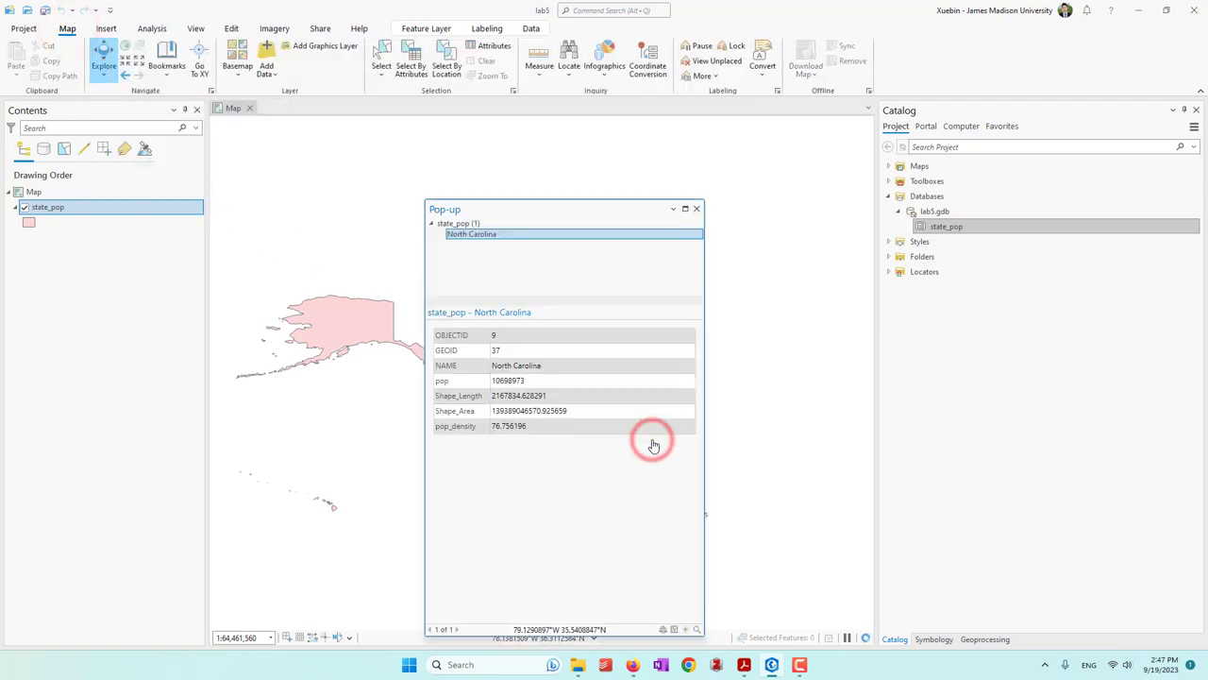
{"action": "left_click_drag", "start_coordinate": [532, 210], "coordinate": [584, 185]}
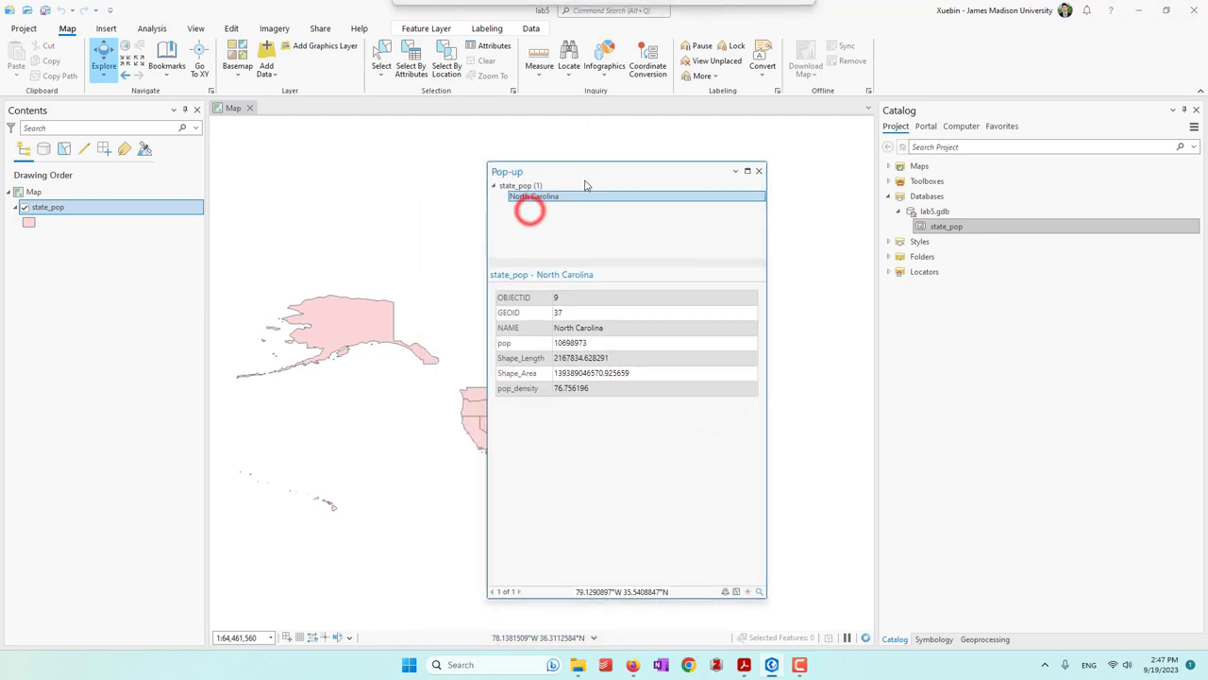
{"action": "left_click", "coordinate": [478, 439]}
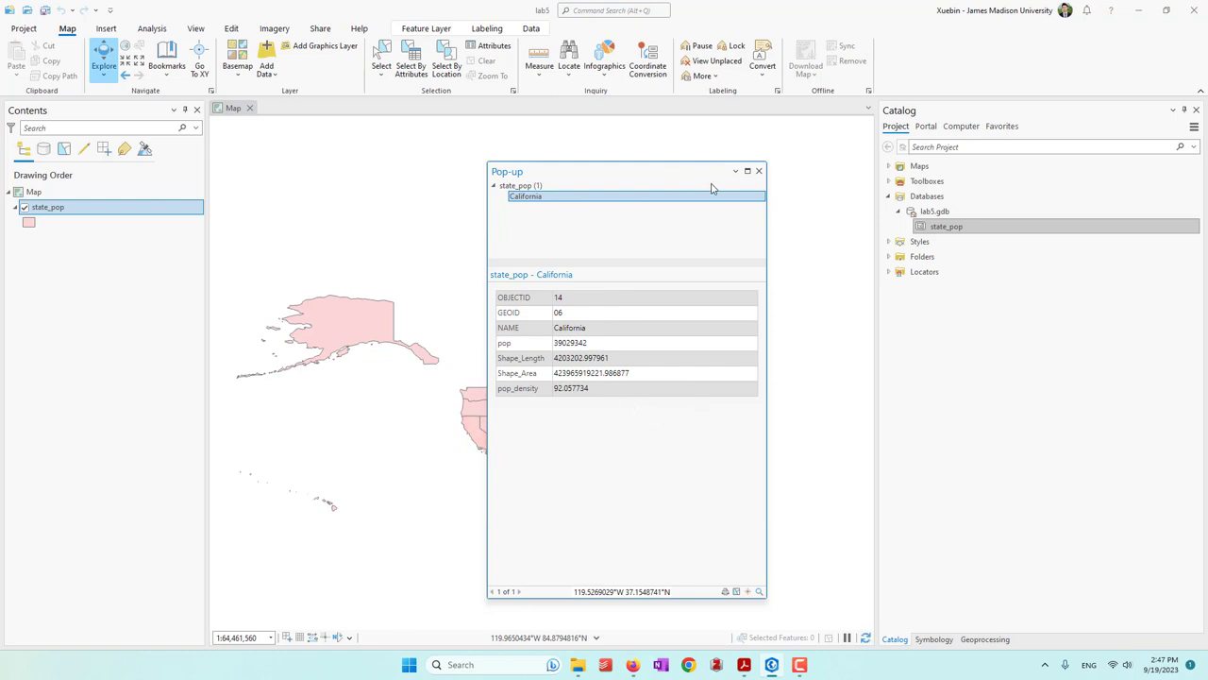
{"action": "left_click", "coordinate": [759, 172]}
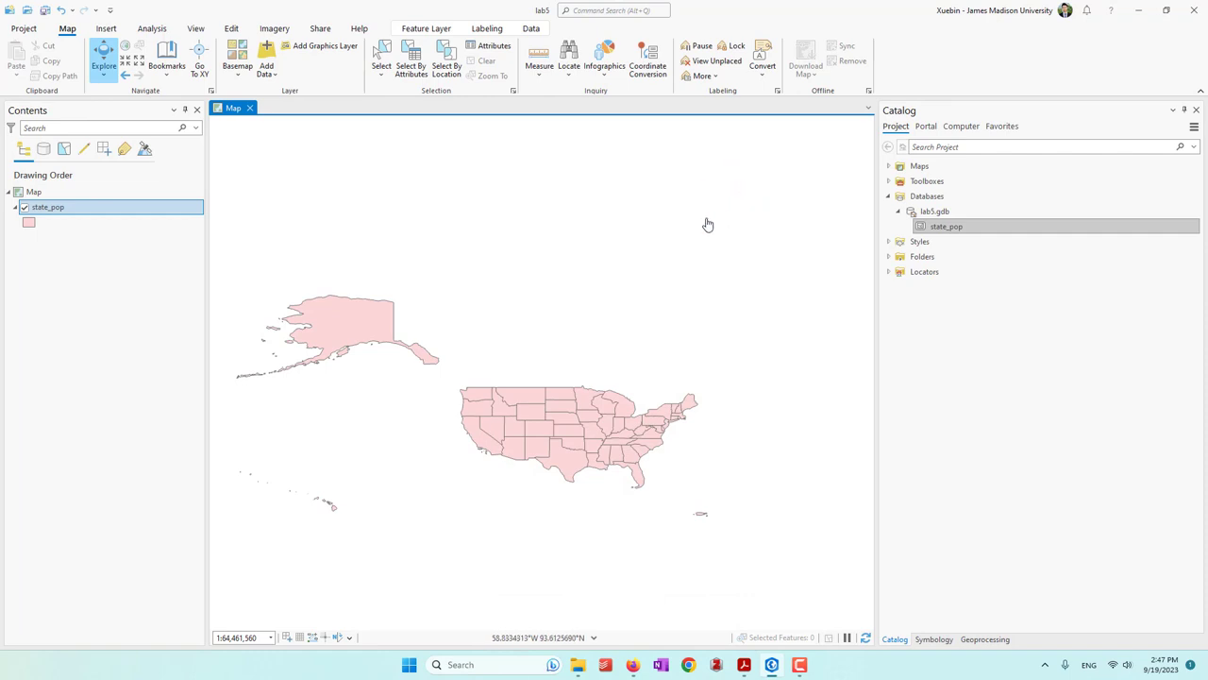
Open state_pop's pop-up configuration and delete the default Fields(7) list
{"action": "right_click", "coordinate": [52, 210]}
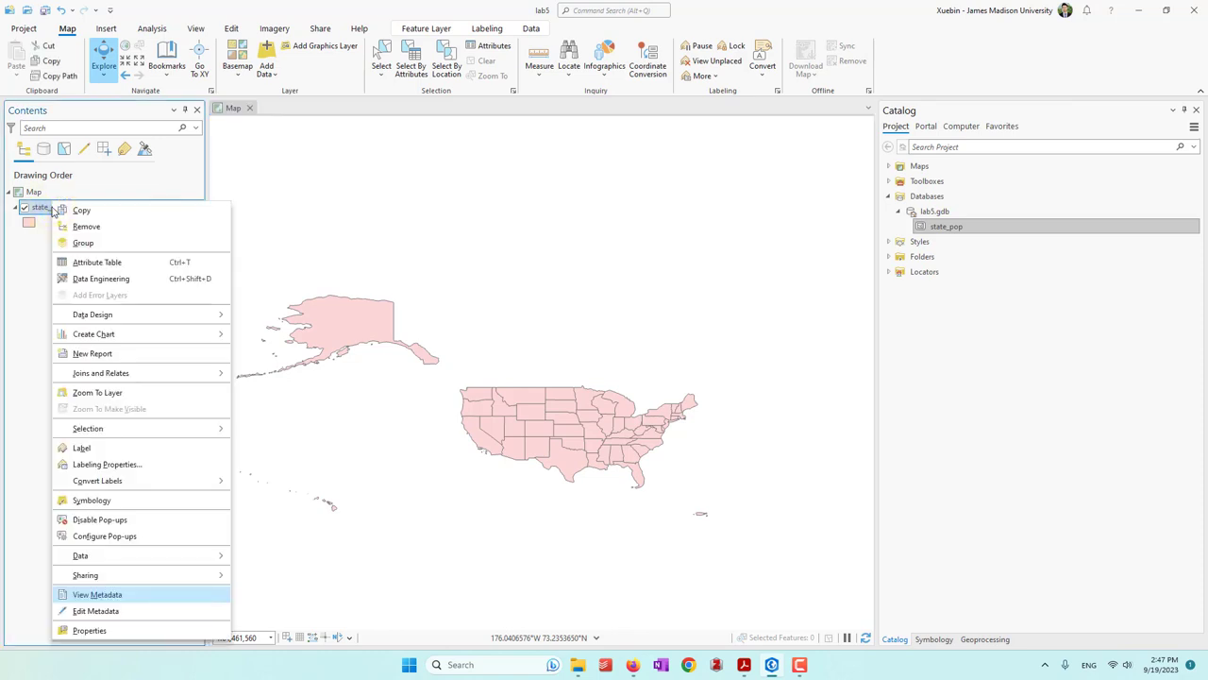
{"action": "left_click", "coordinate": [123, 536]}
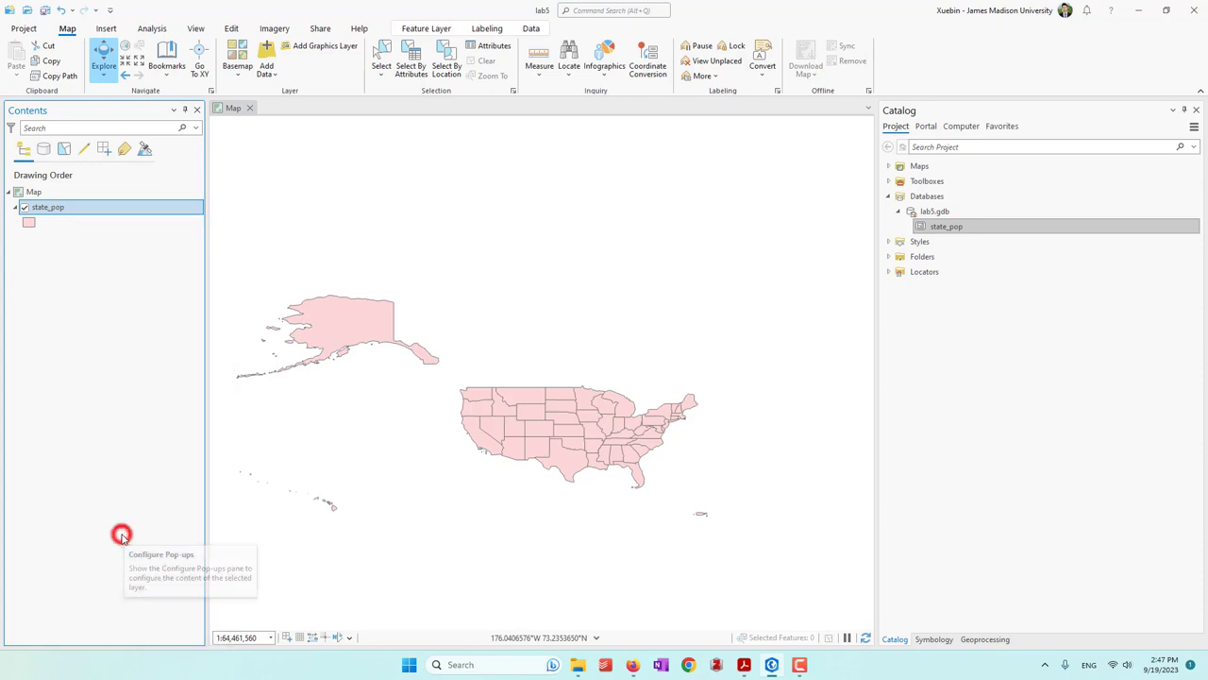
{"action": "left_click", "coordinate": [996, 241]}
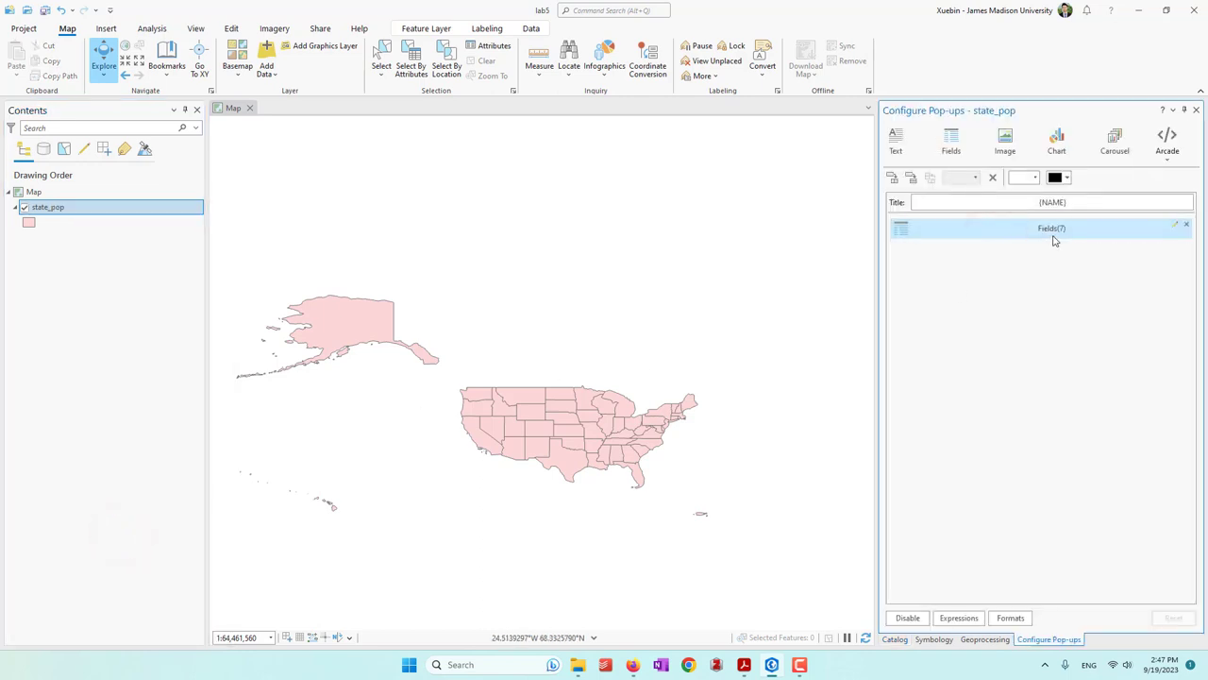
{"action": "left_click", "coordinate": [1186, 228]}
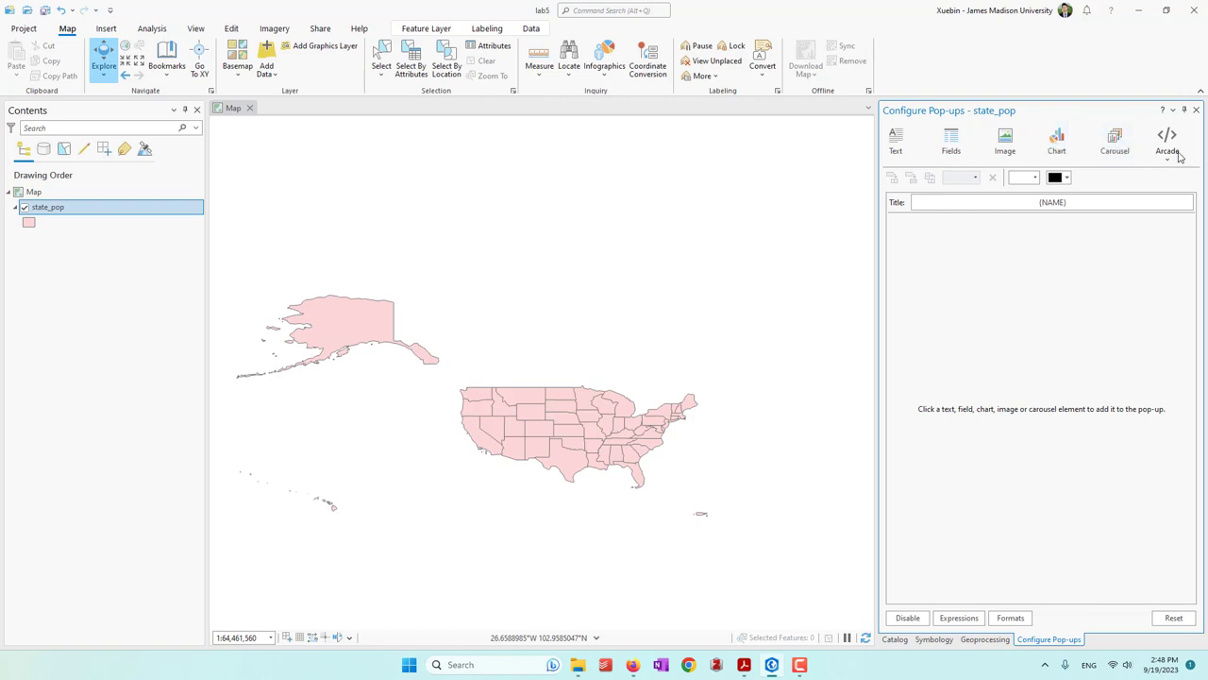
Add a text element reading 'The population density is {pop_density}'
{"action": "left_click", "coordinate": [897, 147]}
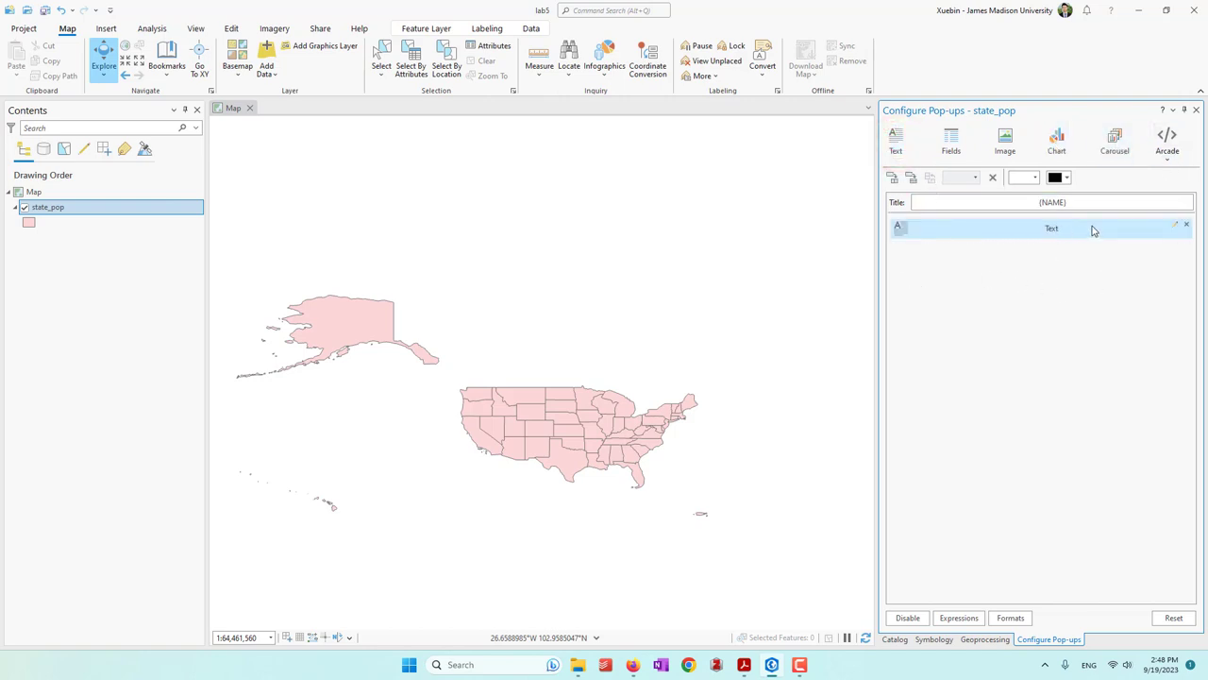
{"action": "left_click", "coordinate": [1176, 227]}
{"action": "double_click", "coordinate": [944, 191]}
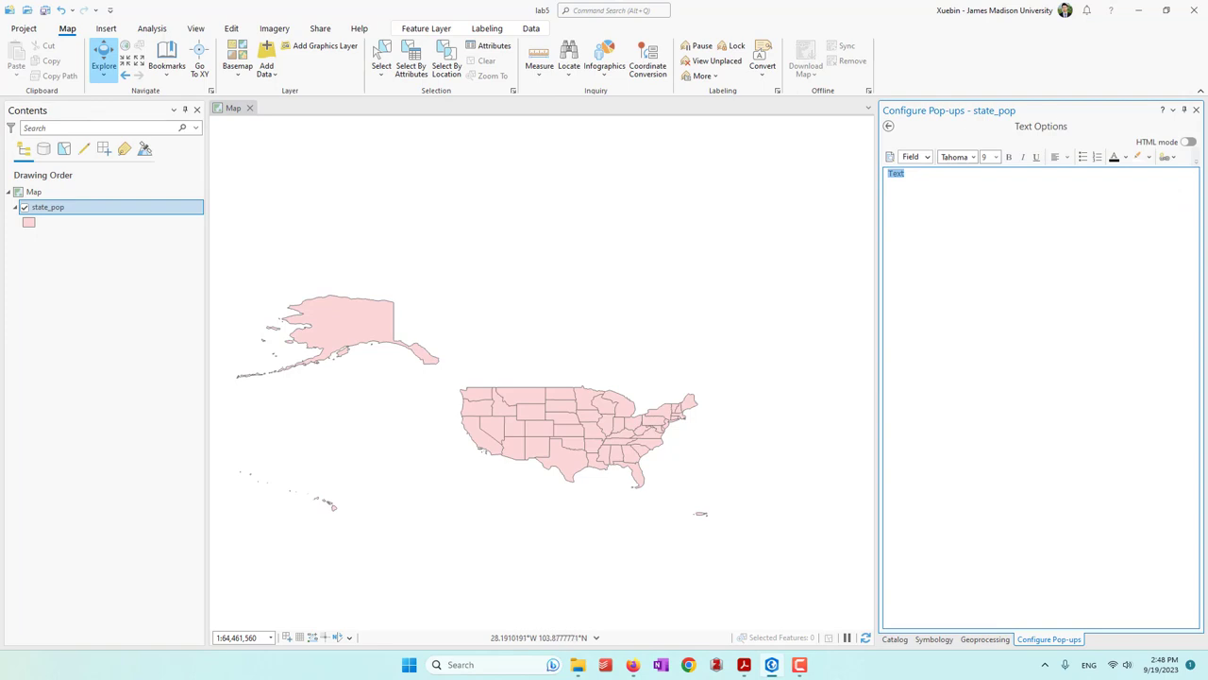
{"action": "double_click", "coordinate": [941, 197]}
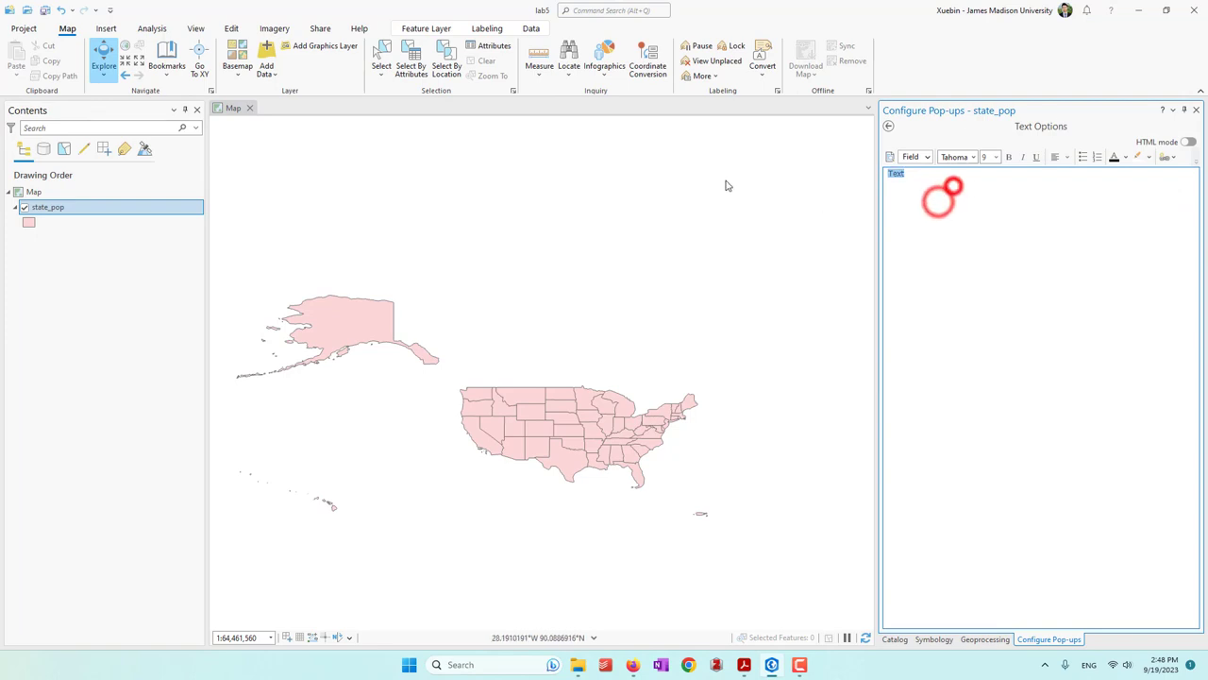
{"action": "key", "text": "BackSpace"}
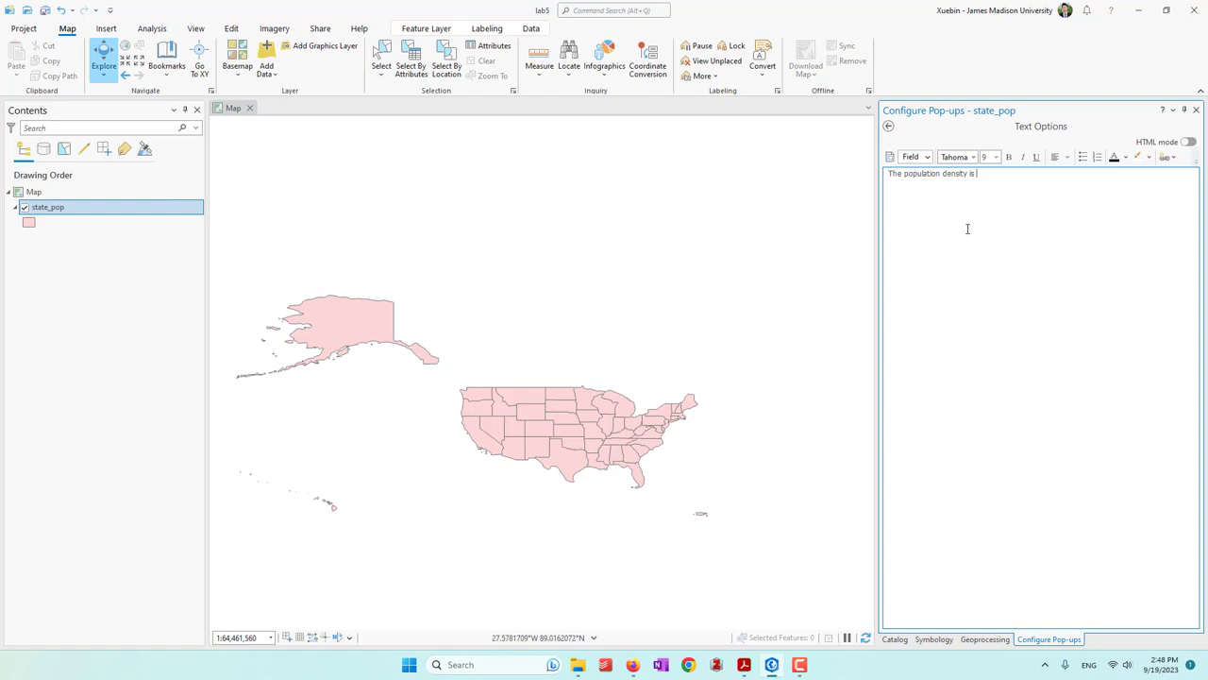
{"action": "left_click", "coordinate": [927, 159]}
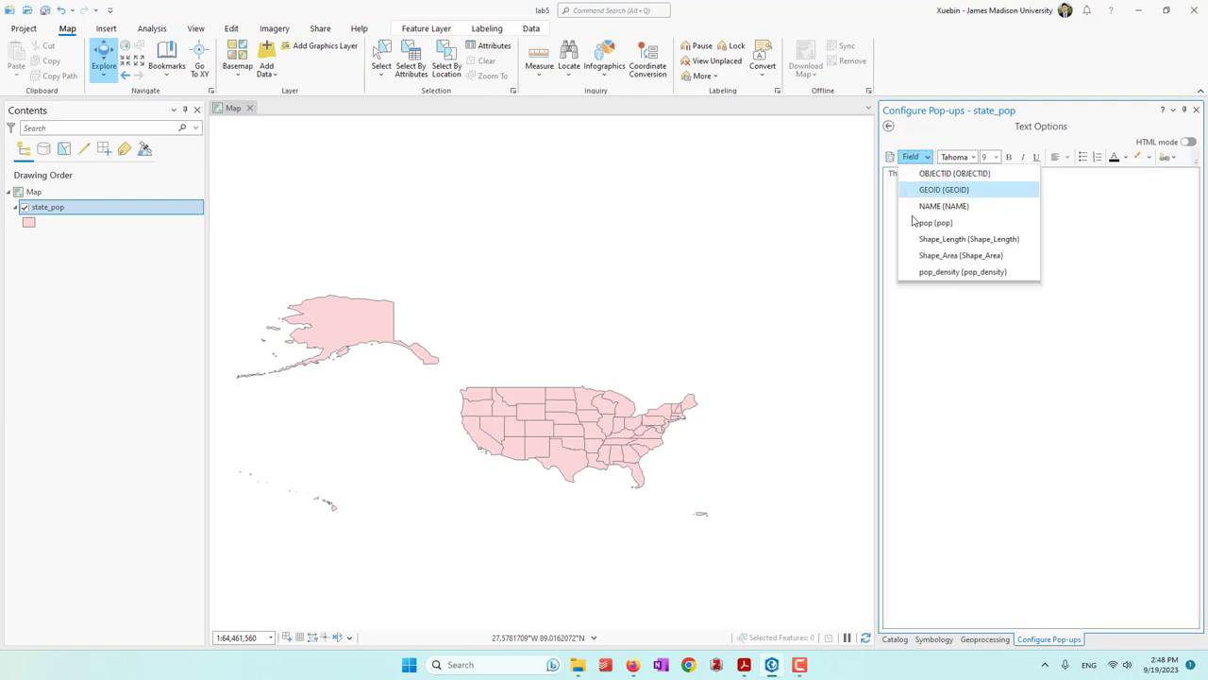
{"action": "left_click", "coordinate": [930, 272]}
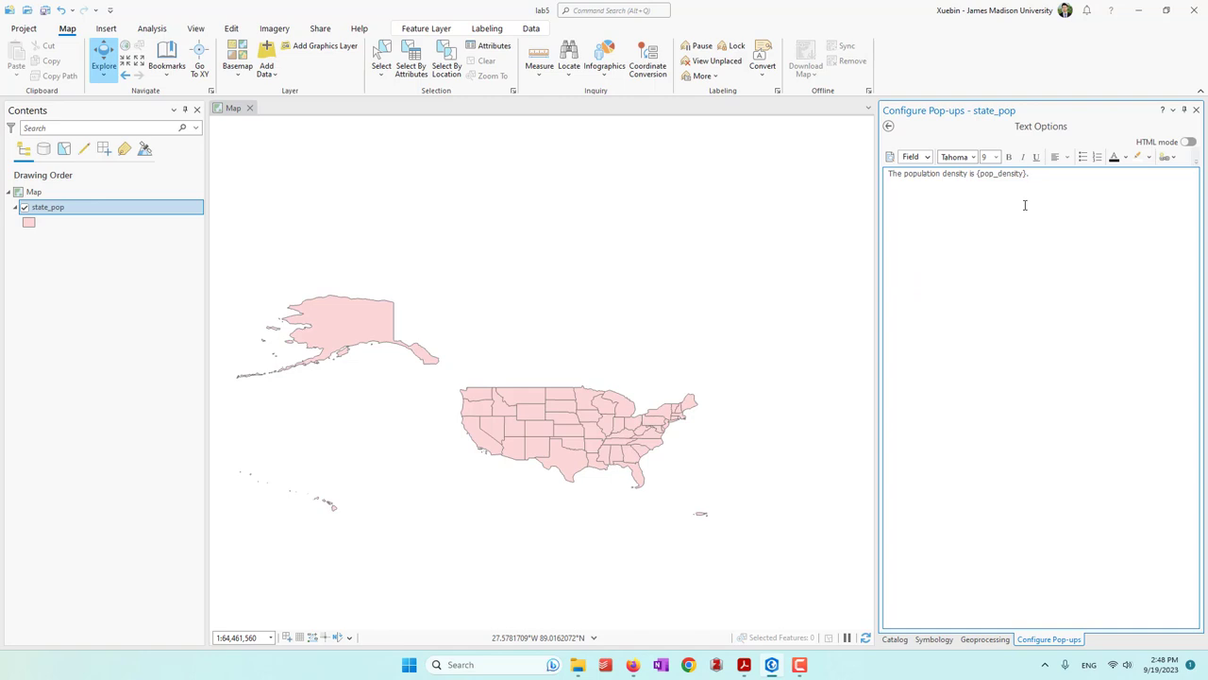
Format the {pop_density} value as bold, size 11
{"action": "left_click_drag", "start_coordinate": [977, 175], "coordinate": [1026, 174]}
{"action": "left_click", "coordinate": [1010, 158]}
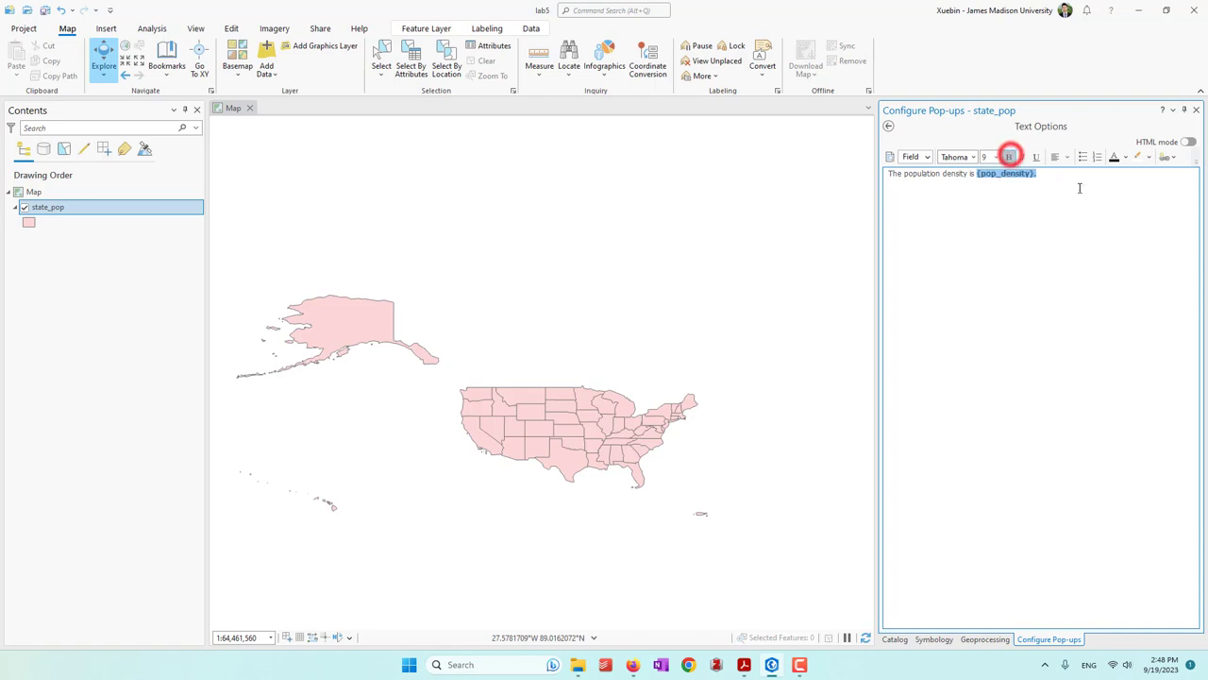
{"action": "left_click", "coordinate": [996, 157]}
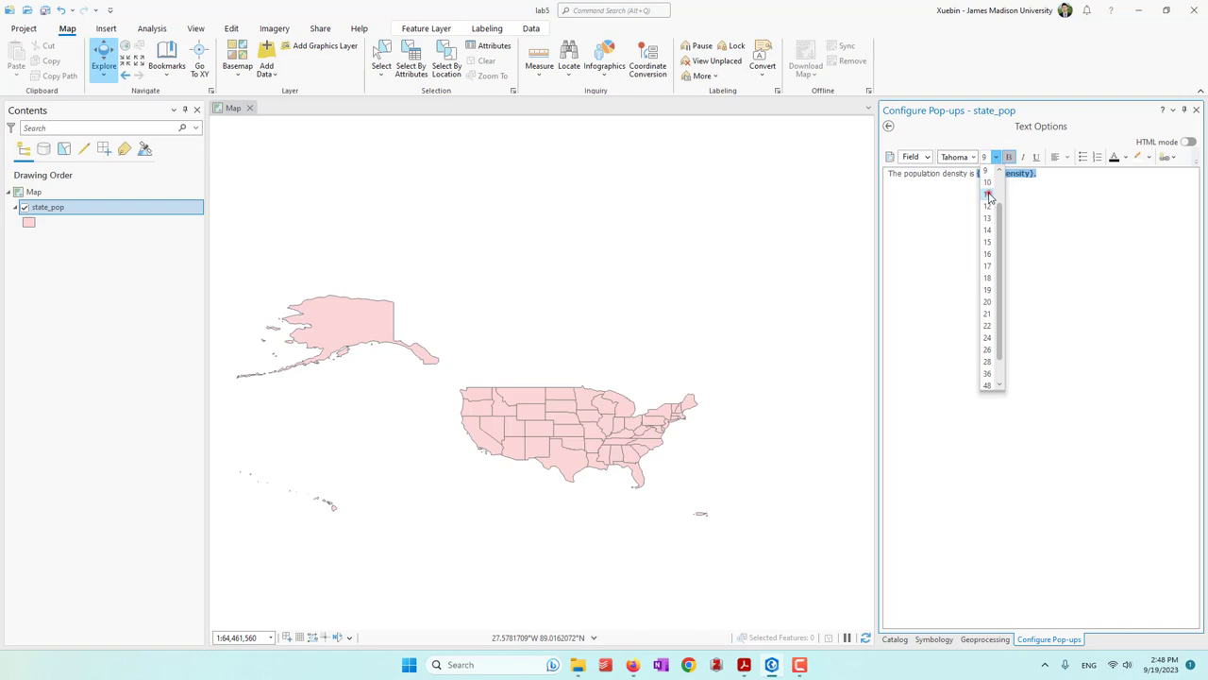
{"action": "left_click", "coordinate": [988, 193]}
{"action": "left_click", "coordinate": [988, 194]}
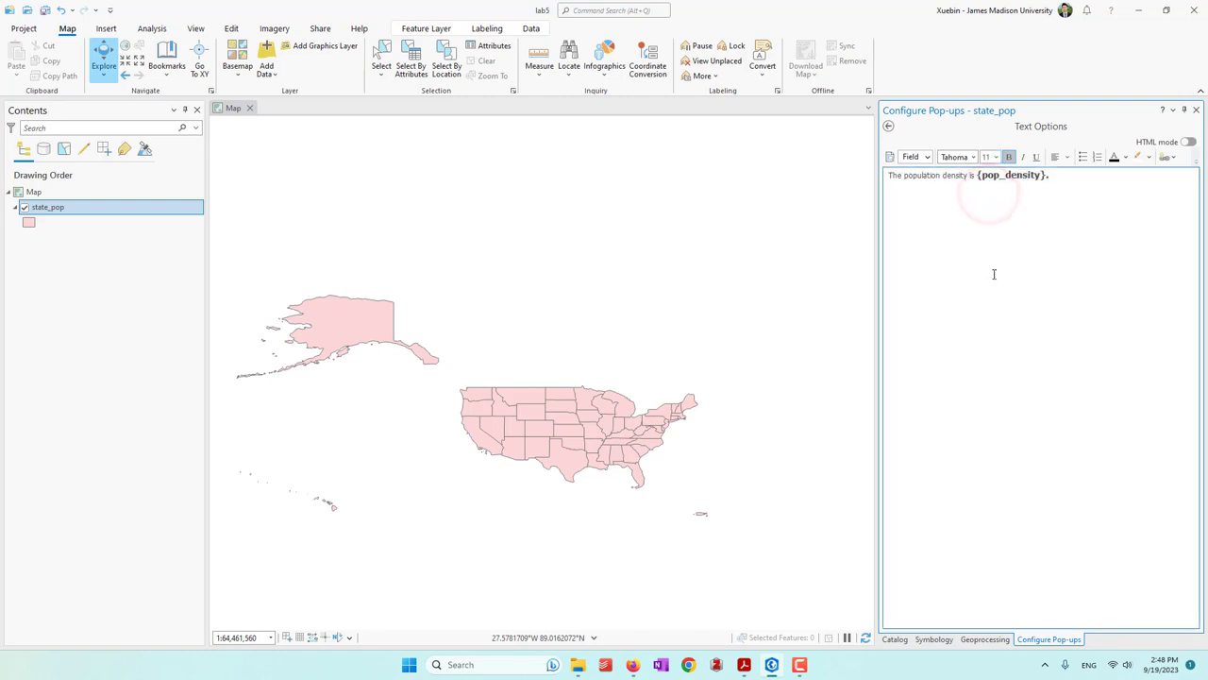
Test the pop-up on Virginia, then close the pop-up configuration
{"action": "left_click", "coordinate": [650, 439]}
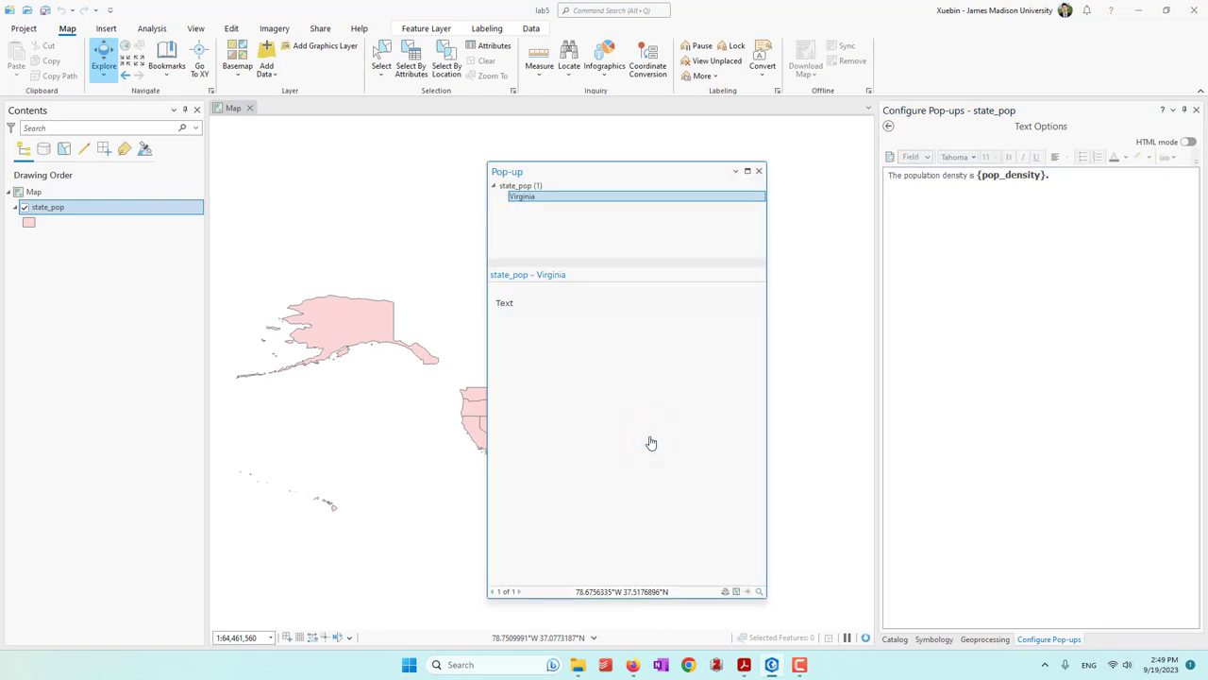
{"action": "left_click", "coordinate": [759, 172]}
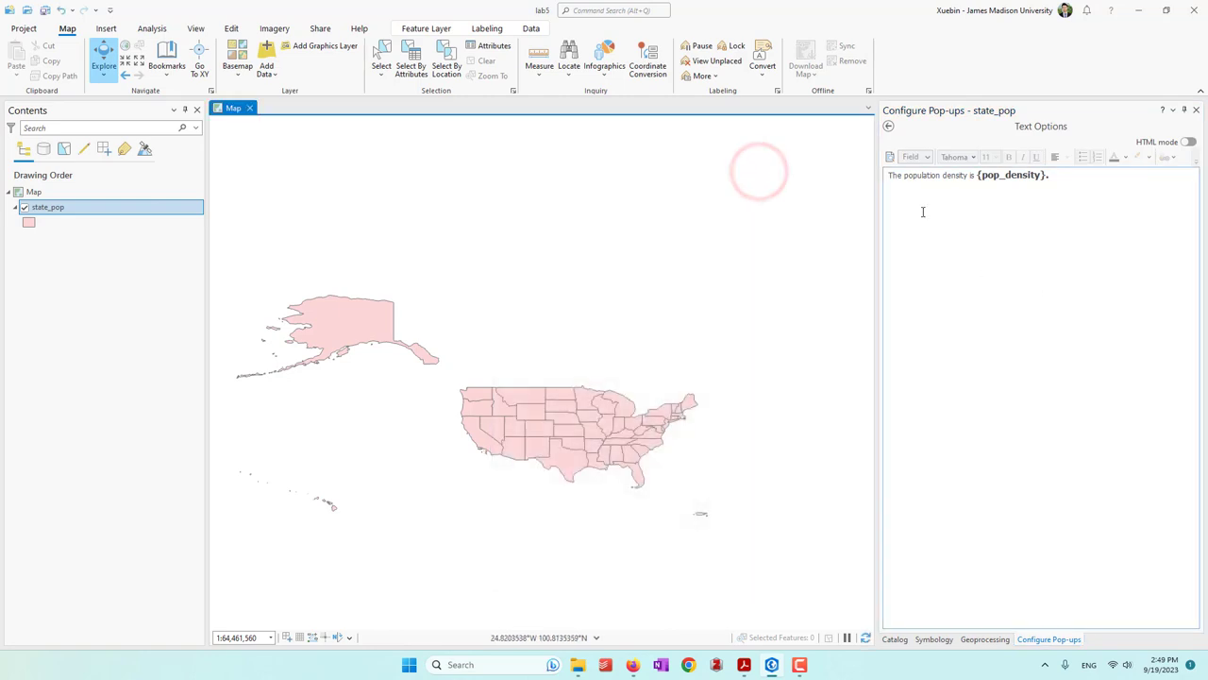
{"action": "left_click", "coordinate": [886, 125]}
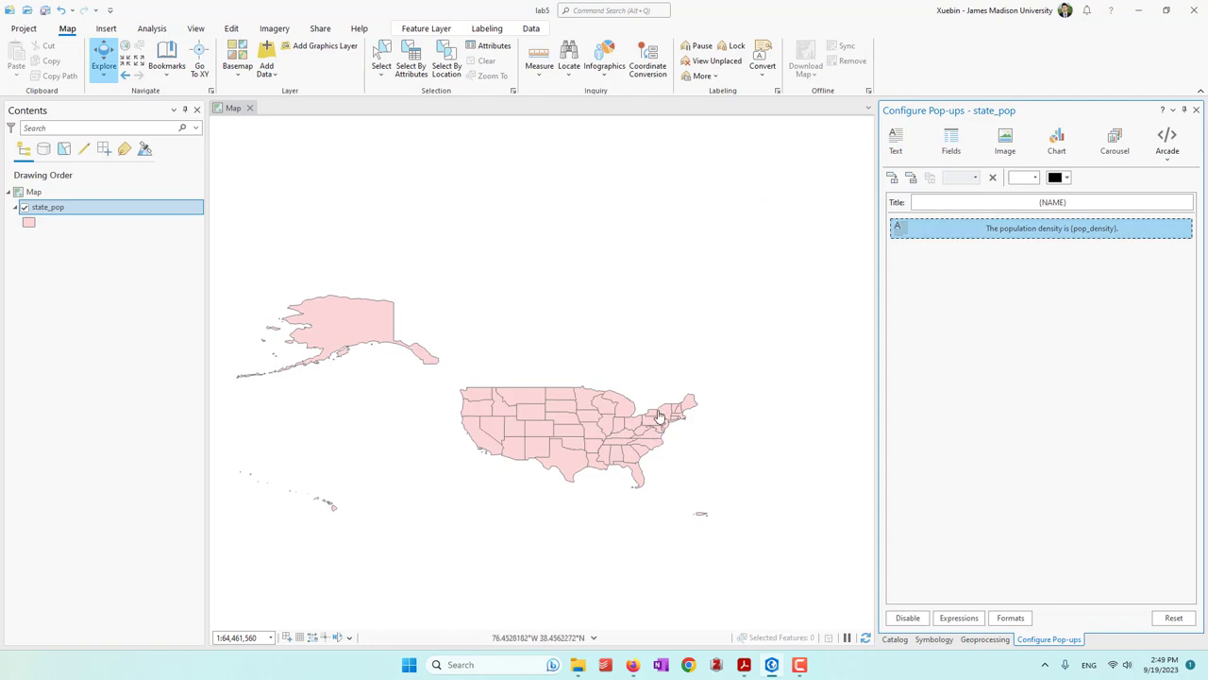
{"action": "left_click", "coordinate": [652, 437]}
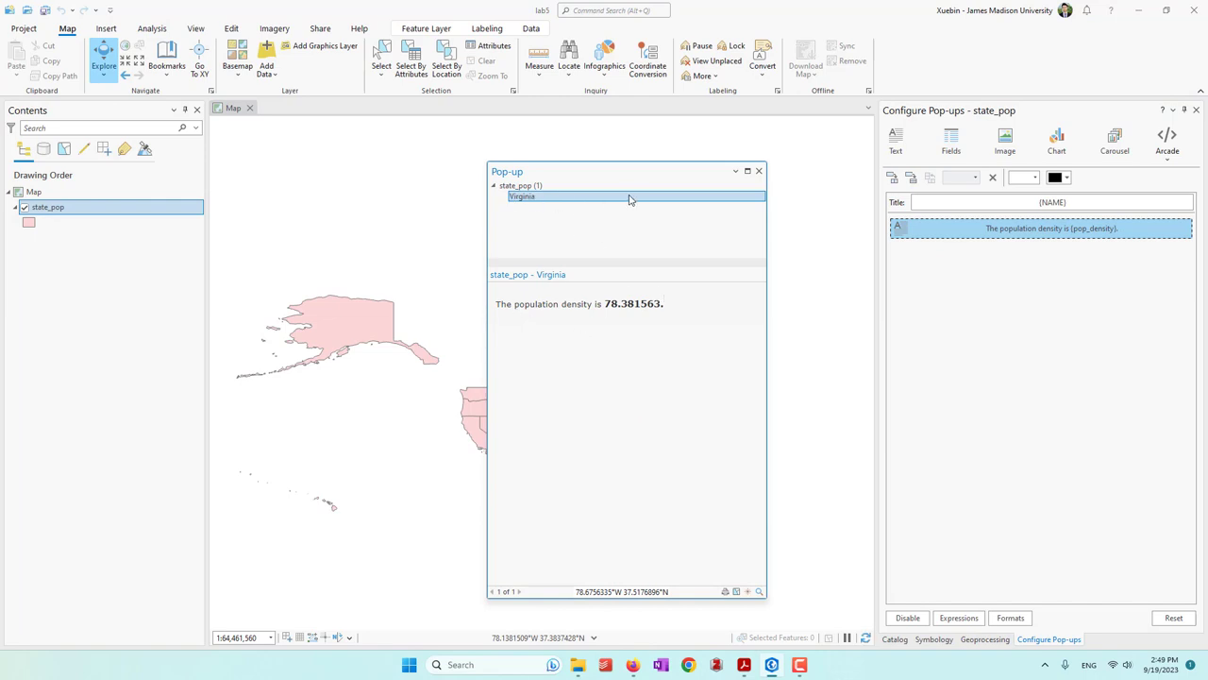
{"action": "left_click", "coordinate": [759, 171]}
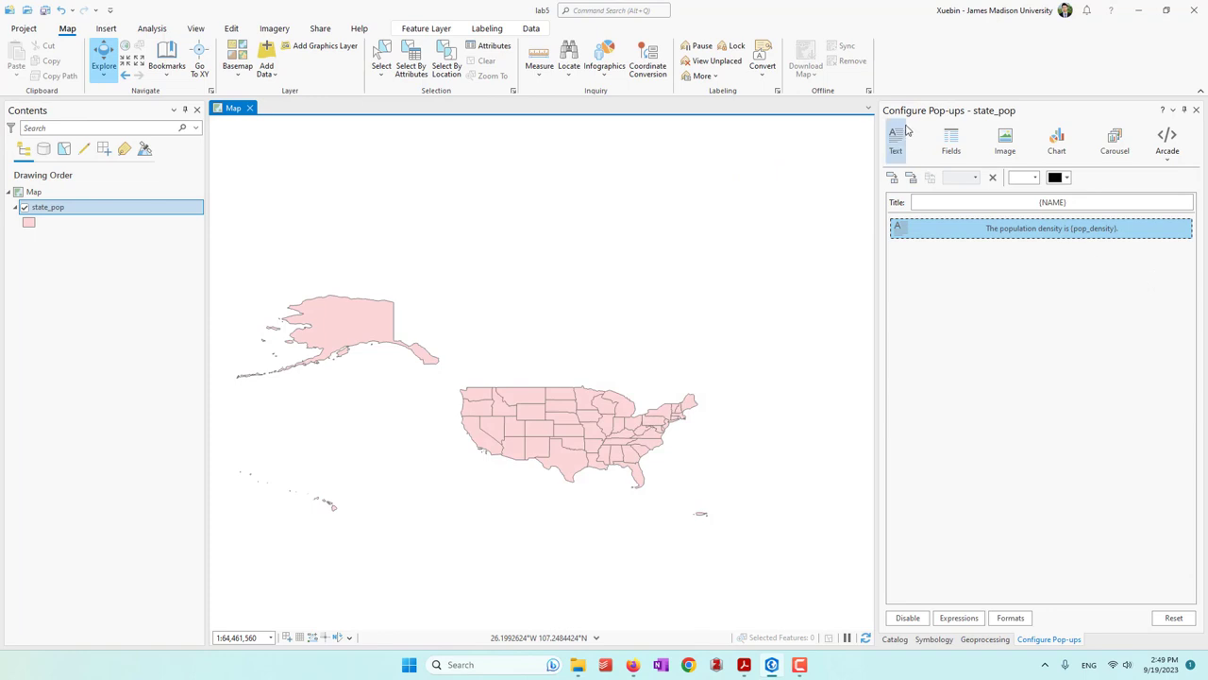
{"action": "left_click", "coordinate": [1196, 110]}
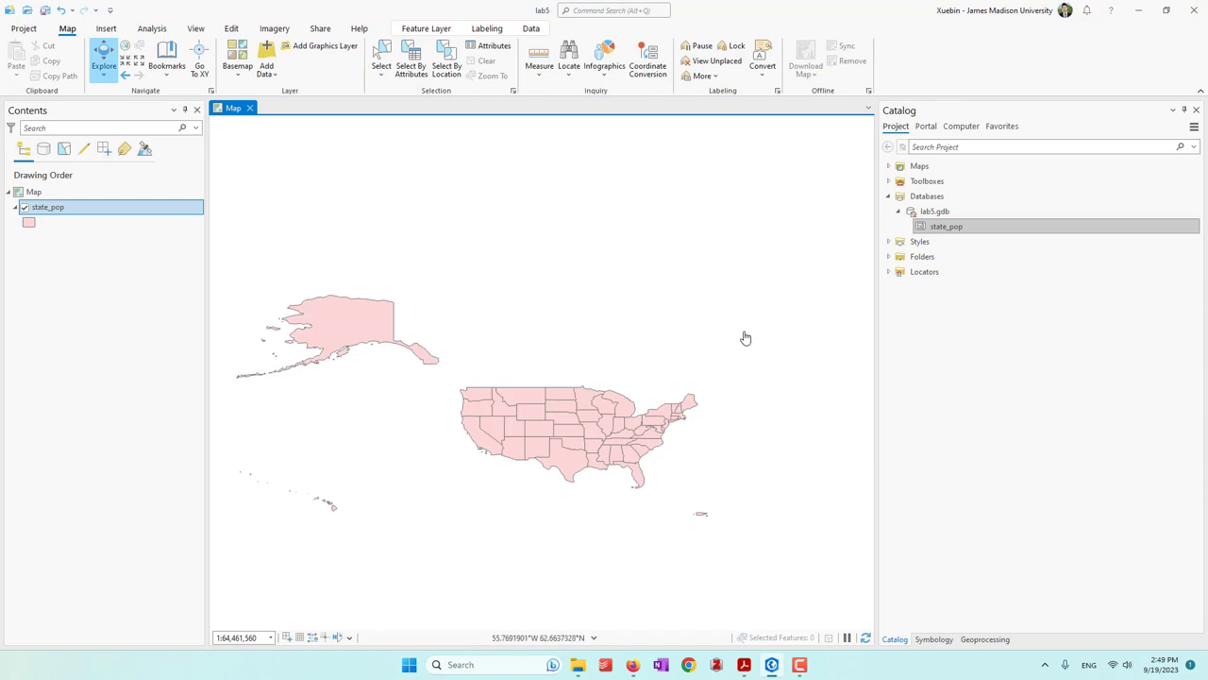
Symbolize state_pop with Graduated Colors based on the pop_density field
{"action": "left_click", "coordinate": [421, 29]}
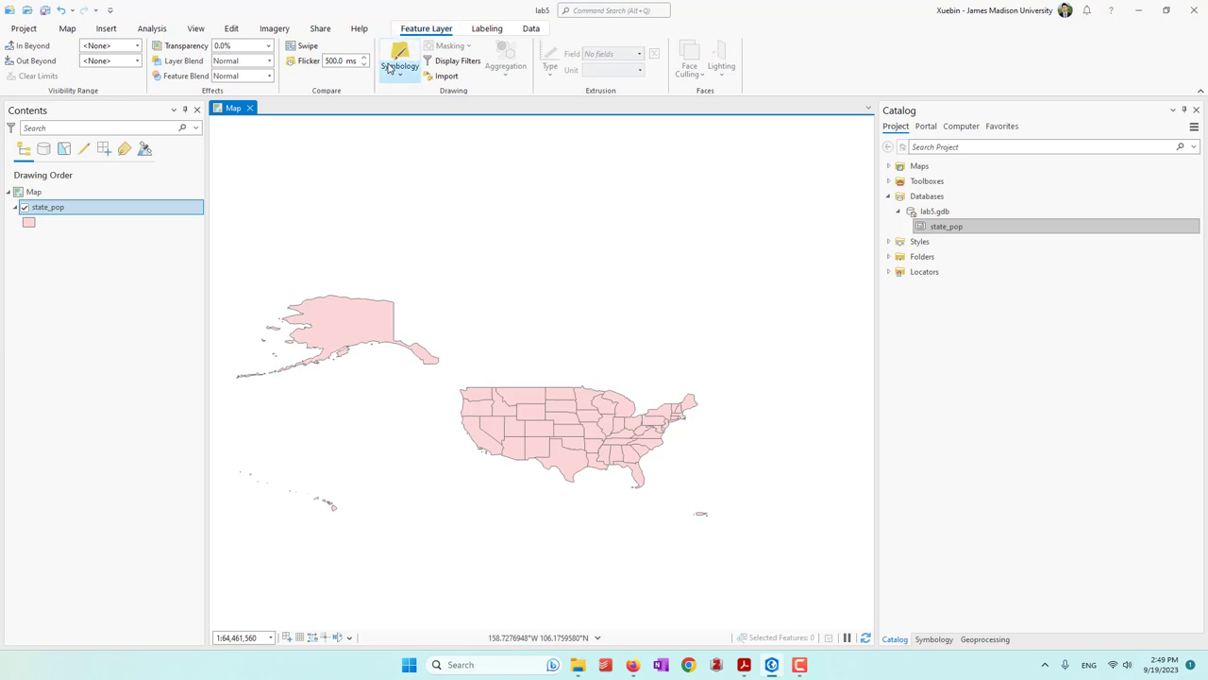
{"action": "left_click", "coordinate": [401, 55]}
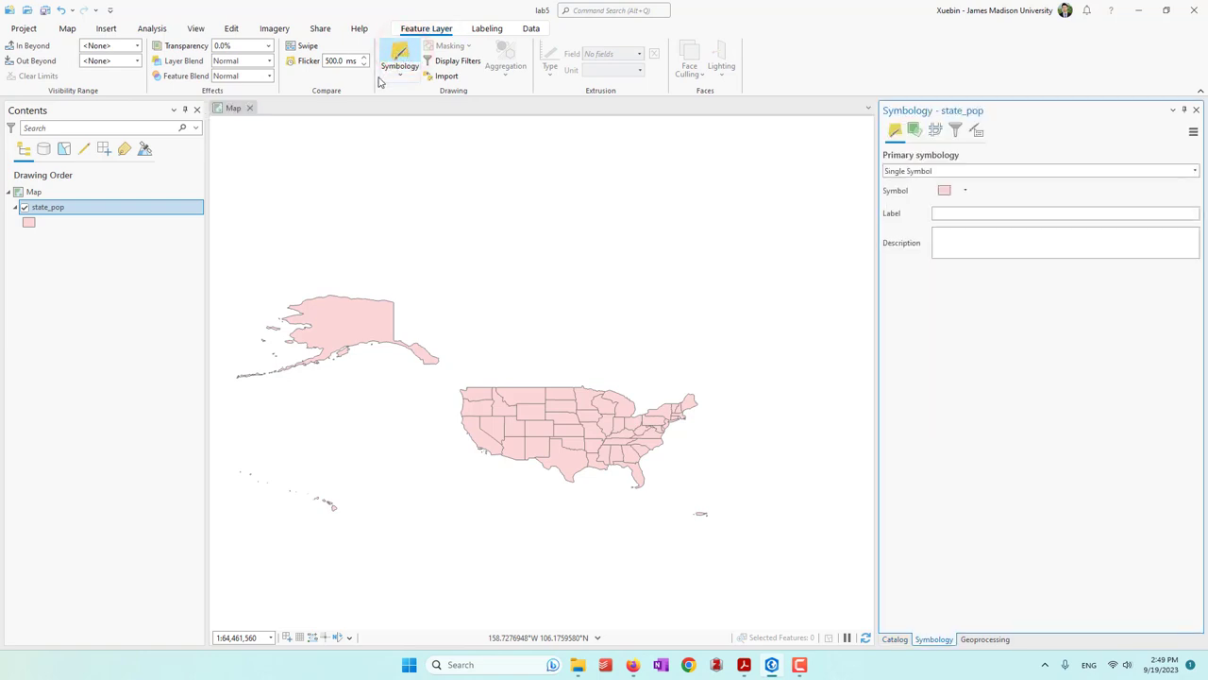
{"action": "left_click", "coordinate": [958, 170]}
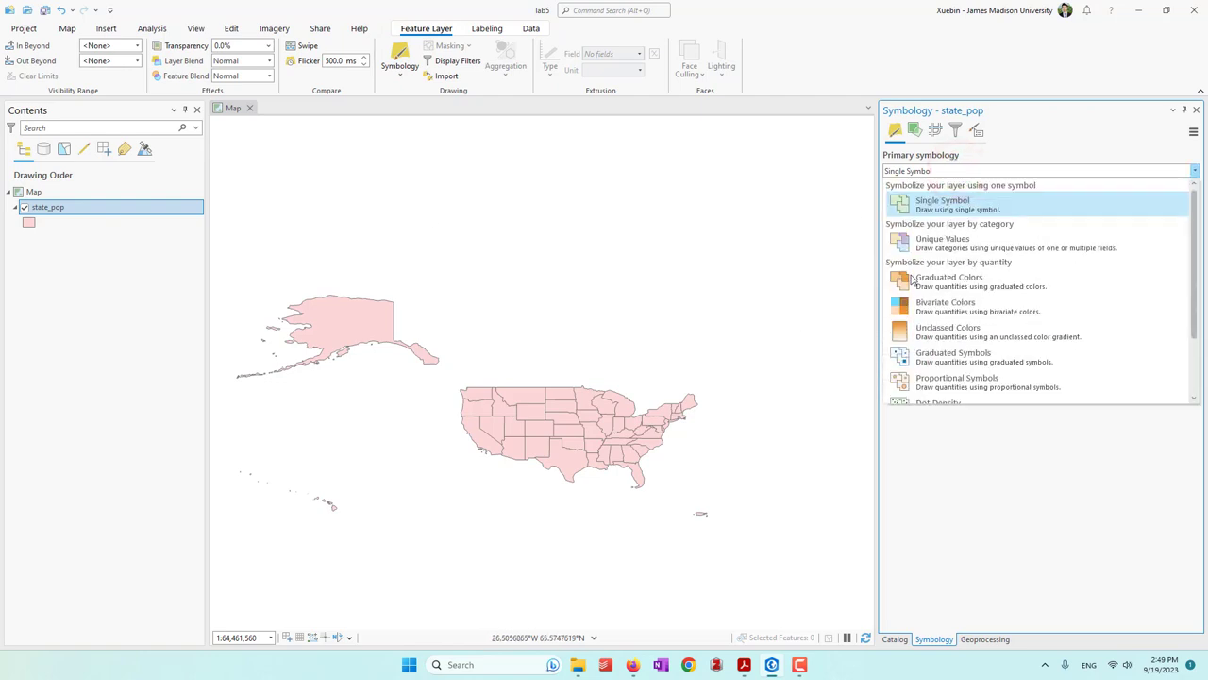
{"action": "left_click", "coordinate": [970, 286]}
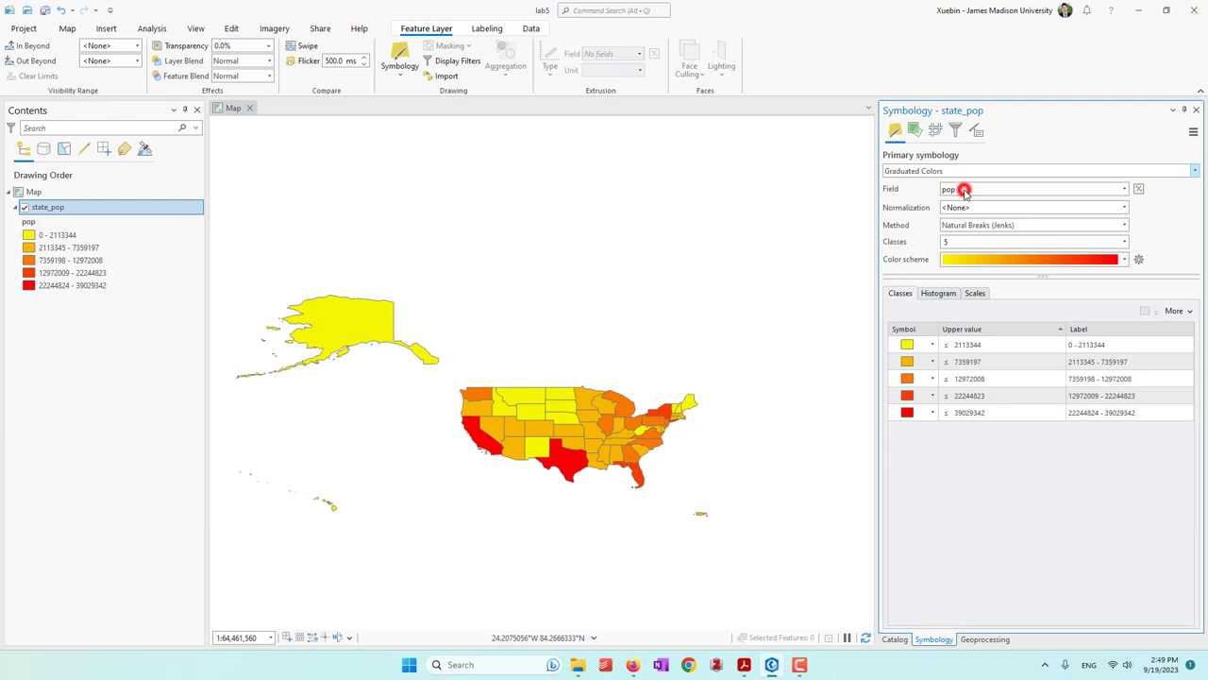
{"action": "left_click", "coordinate": [964, 190]}
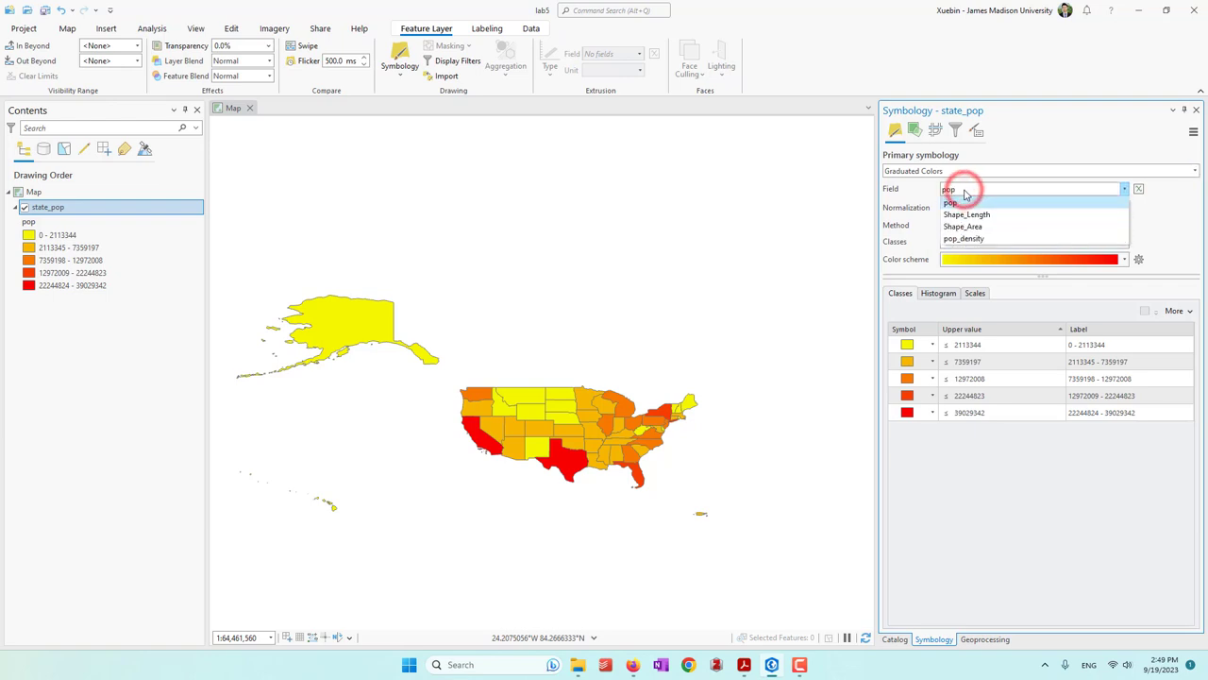
{"action": "left_click", "coordinate": [963, 240]}
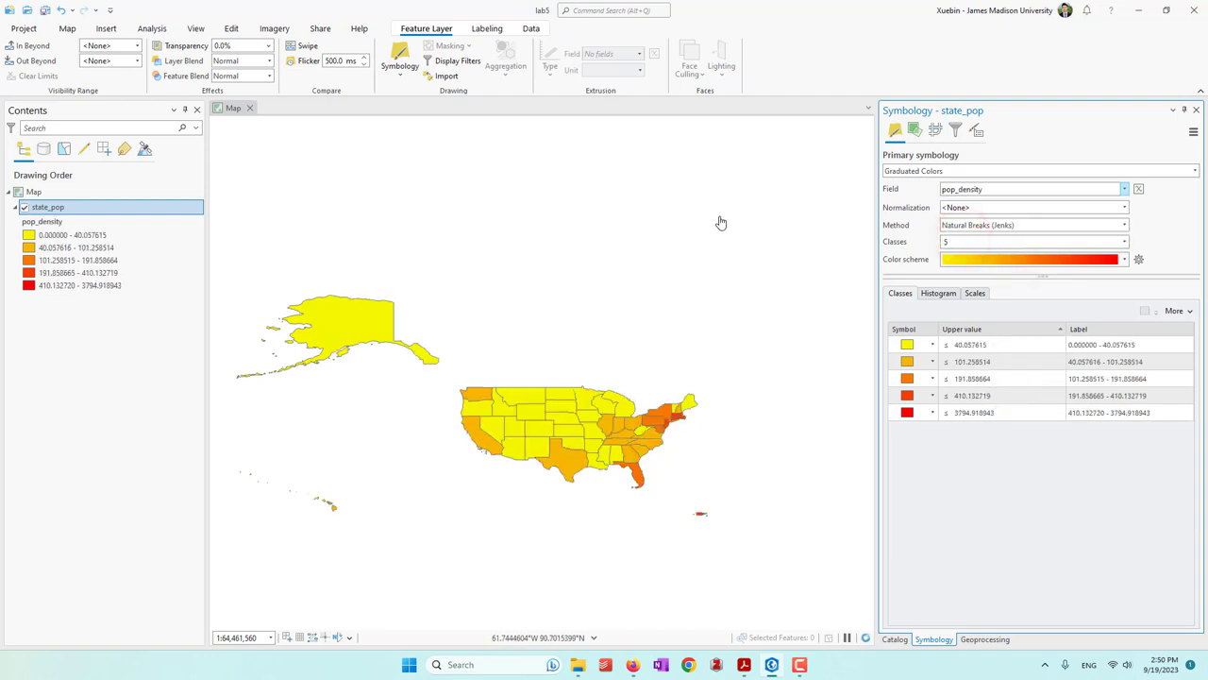
Keep Natural Breaks with 5 classes and apply a green color scheme
{"action": "left_click", "coordinate": [959, 227]}
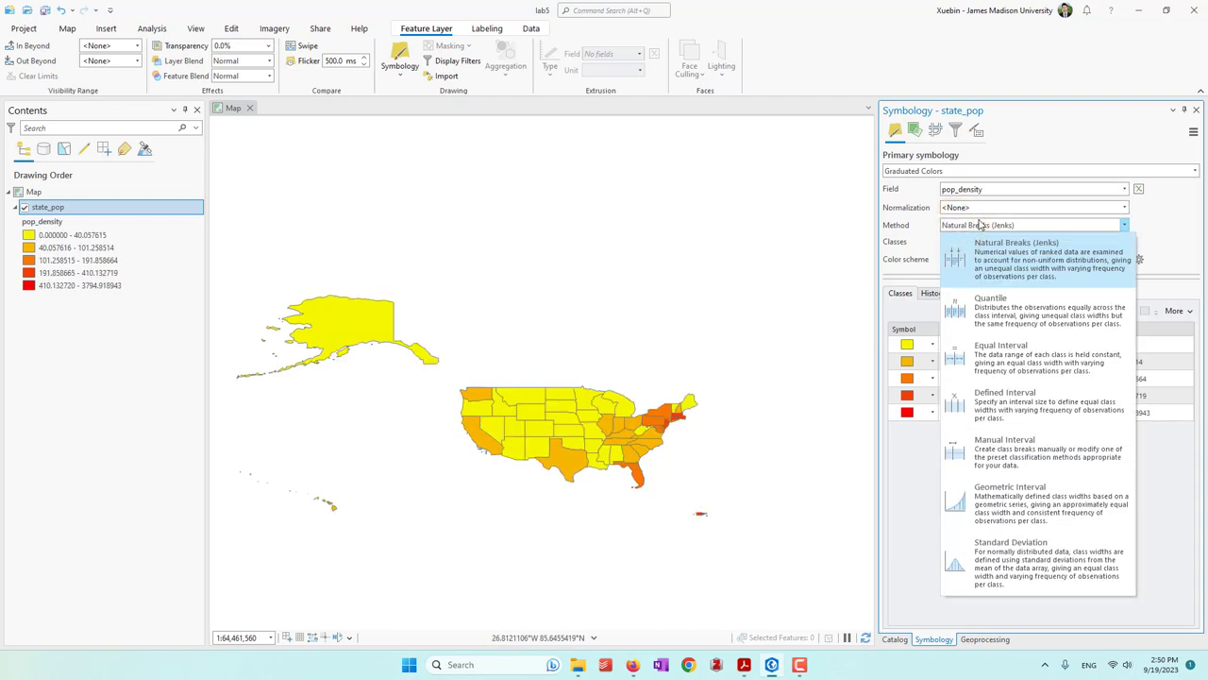
{"action": "left_click", "coordinate": [1176, 253]}
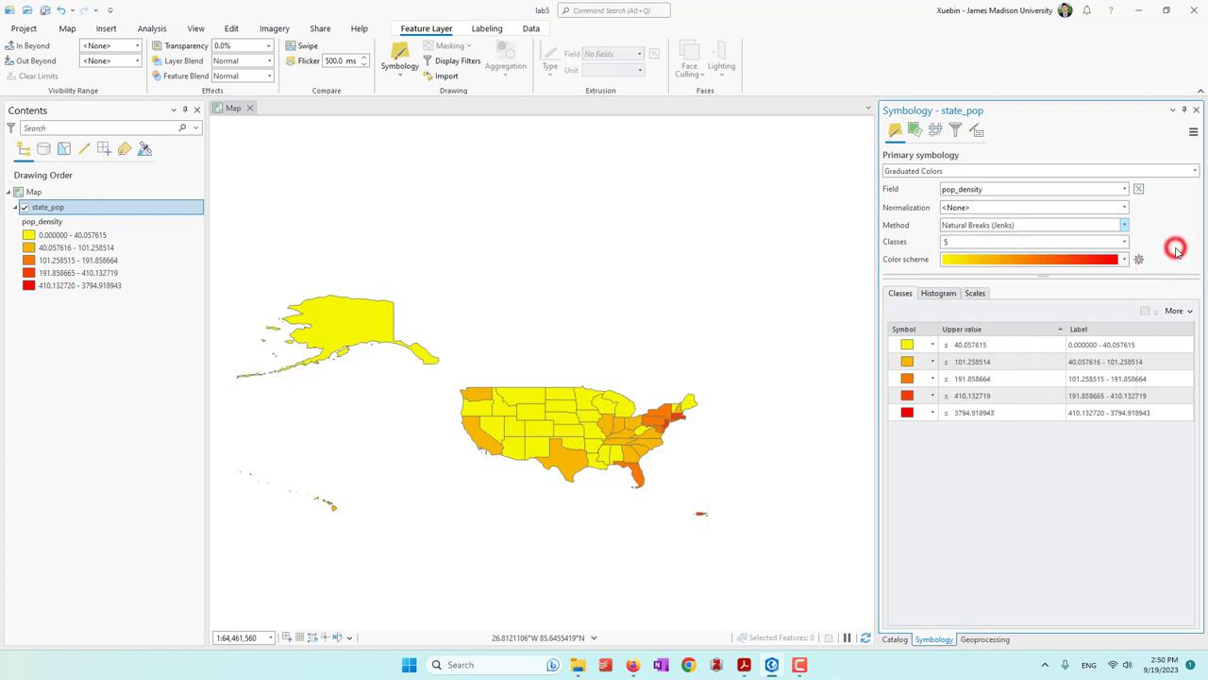
{"action": "left_click", "coordinate": [1125, 263]}
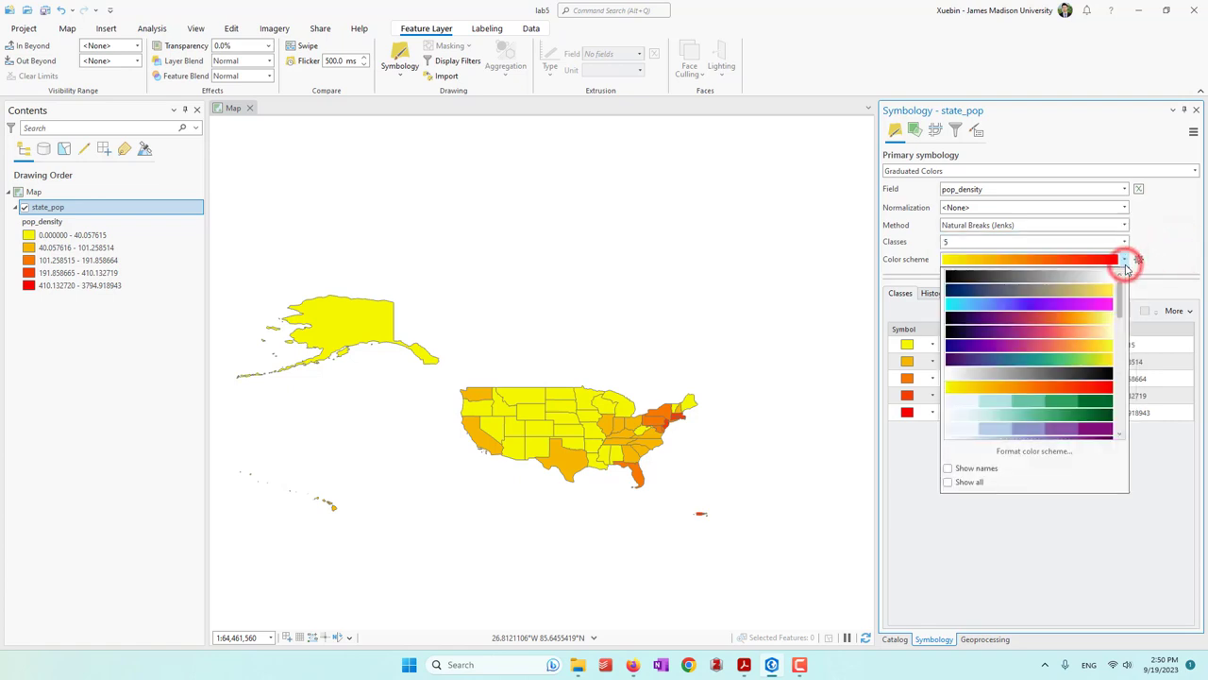
{"action": "left_click", "coordinate": [1103, 406]}
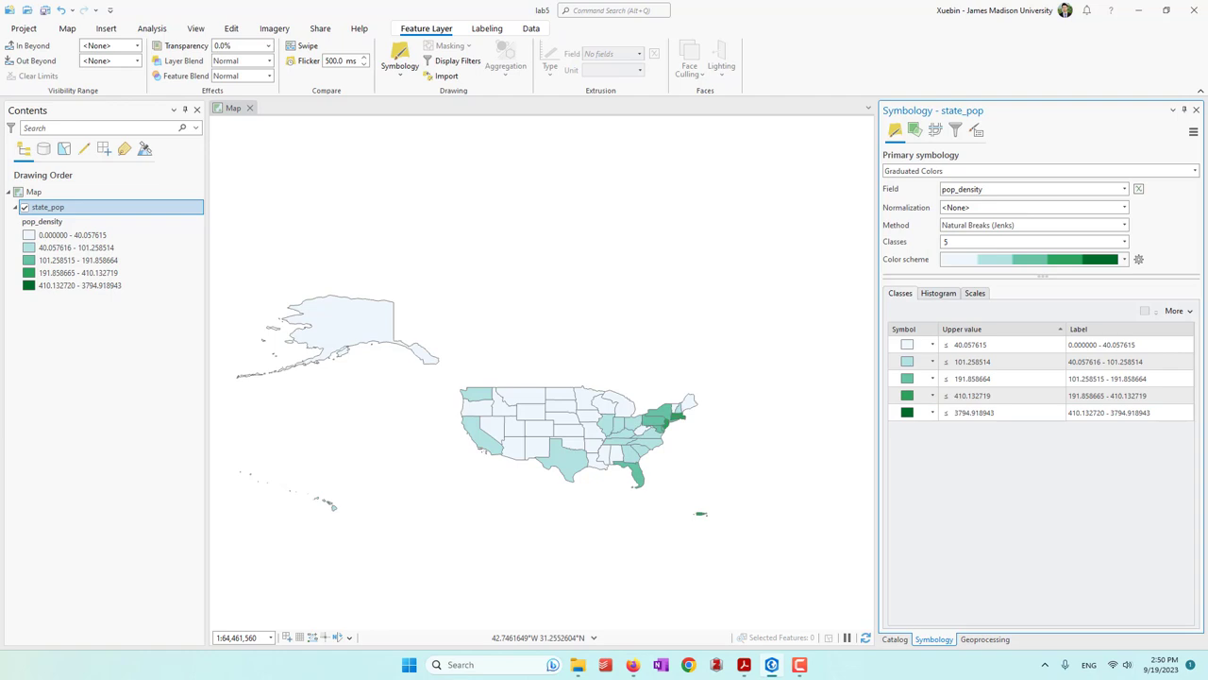
{"action": "scroll", "coordinate": [493, 213], "scroll_direction": "down", "scroll_amount": 3}
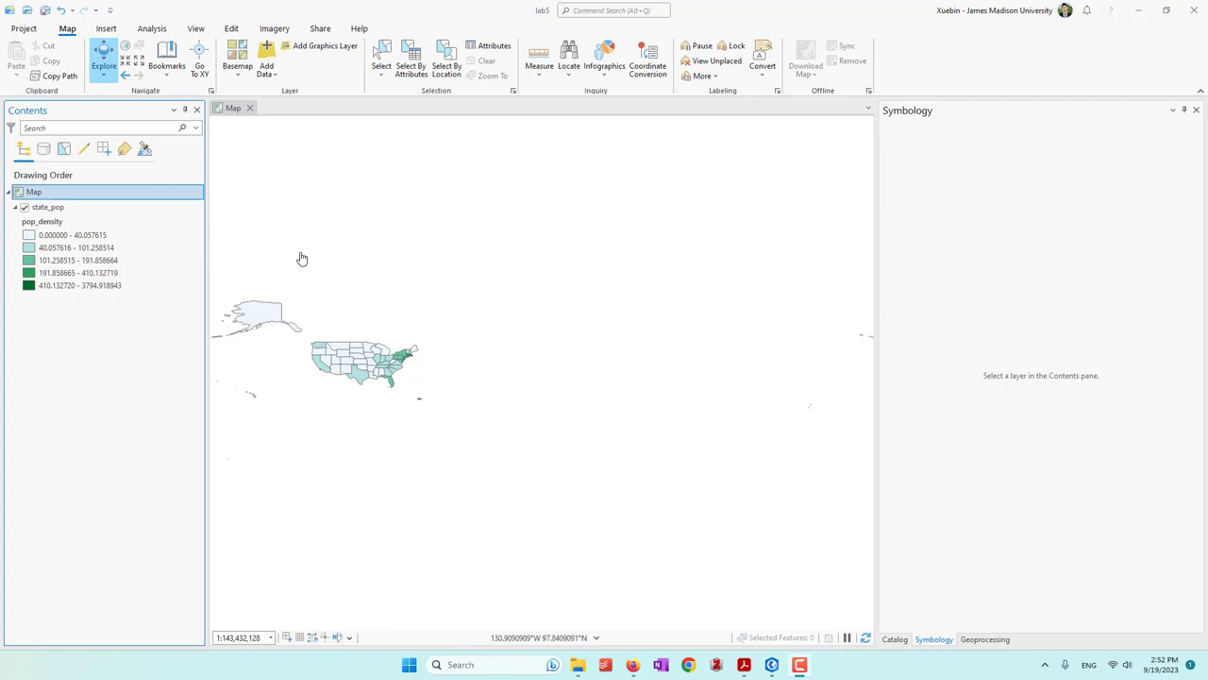
Select the Map in Contents, then zoom and pan to frame Alaska, Hawaii and the lower 48
{"action": "left_click", "coordinate": [46, 207]}
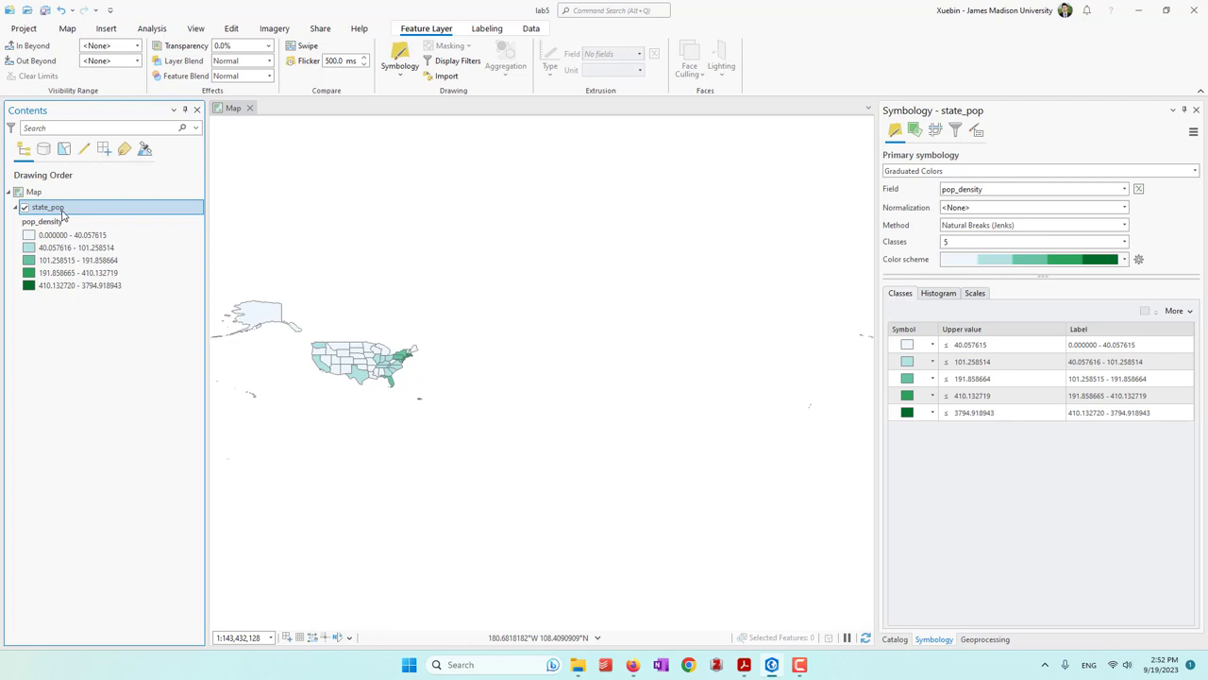
{"action": "left_click", "coordinate": [36, 194]}
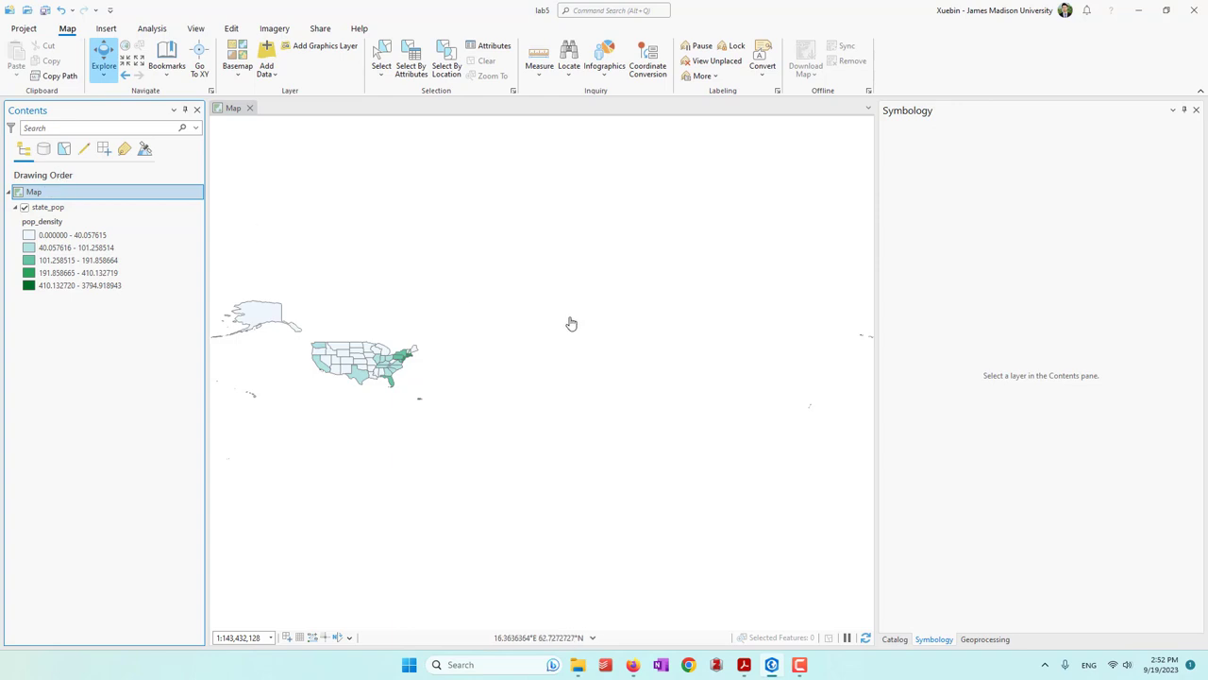
{"action": "left_click", "coordinate": [42, 193]}
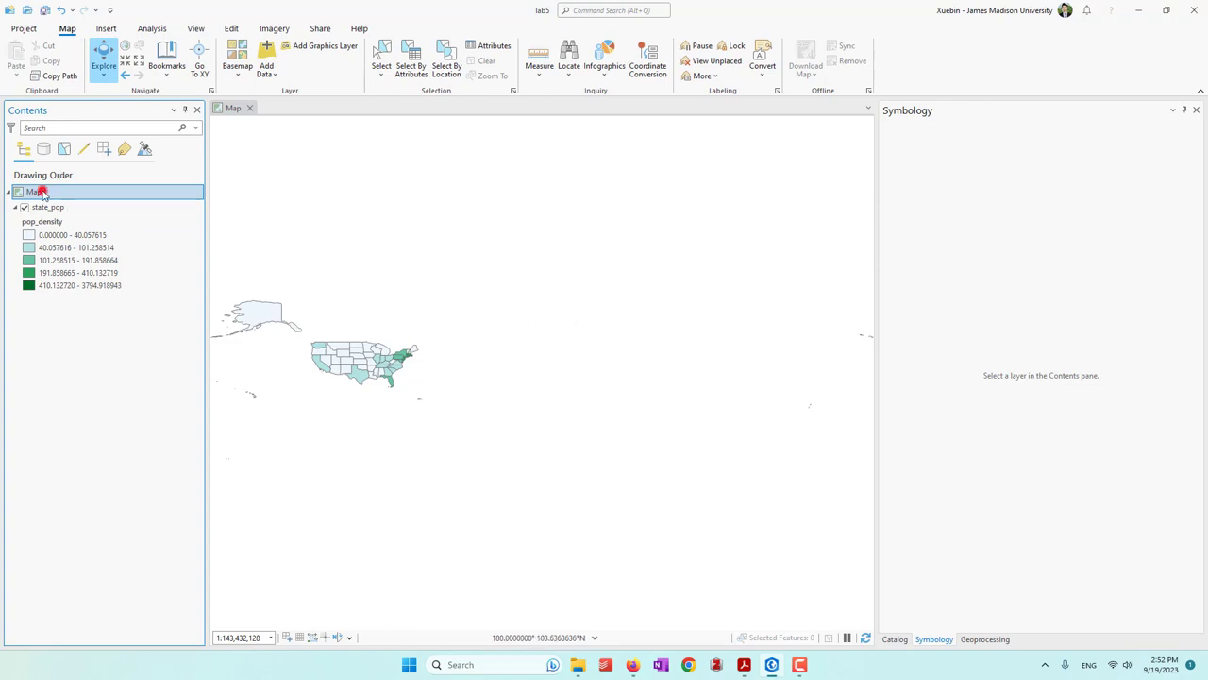
{"action": "left_click", "coordinate": [126, 49]}
{"action": "scroll", "coordinate": [217, 311], "scroll_direction": "up", "scroll_amount": 1}
{"action": "scroll", "coordinate": [216, 312], "scroll_direction": "up", "scroll_amount": 3}
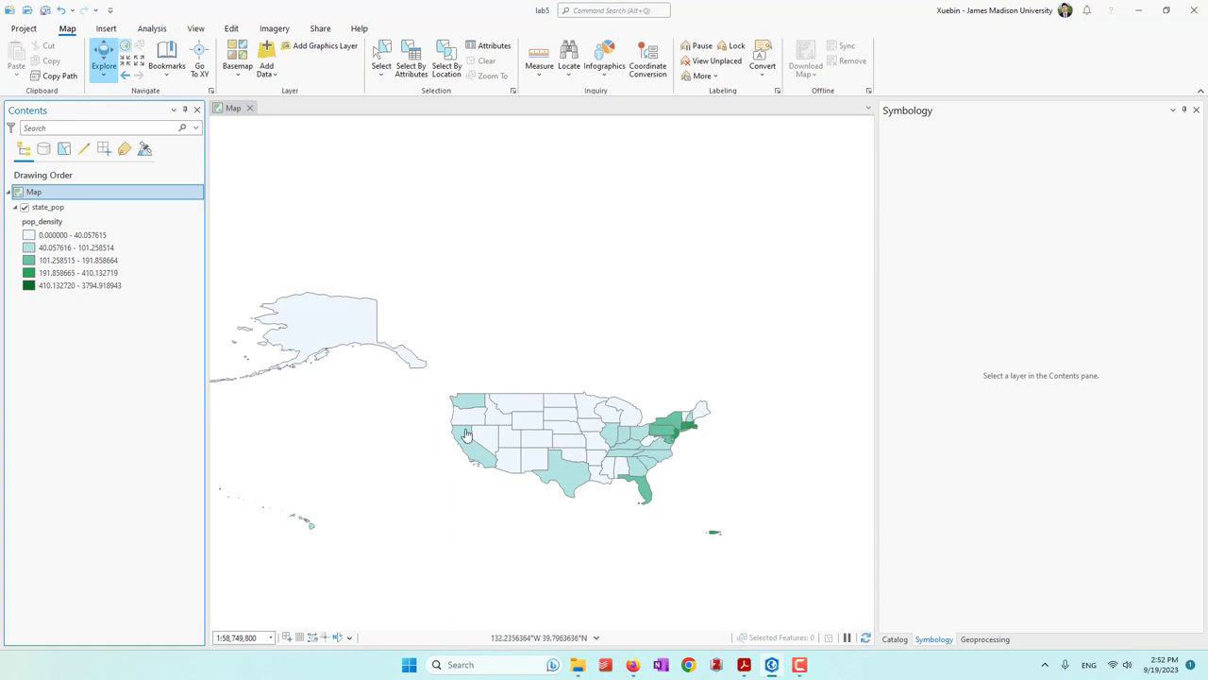
{"action": "left_click_drag", "start_coordinate": [294, 327], "coordinate": [330, 325]}
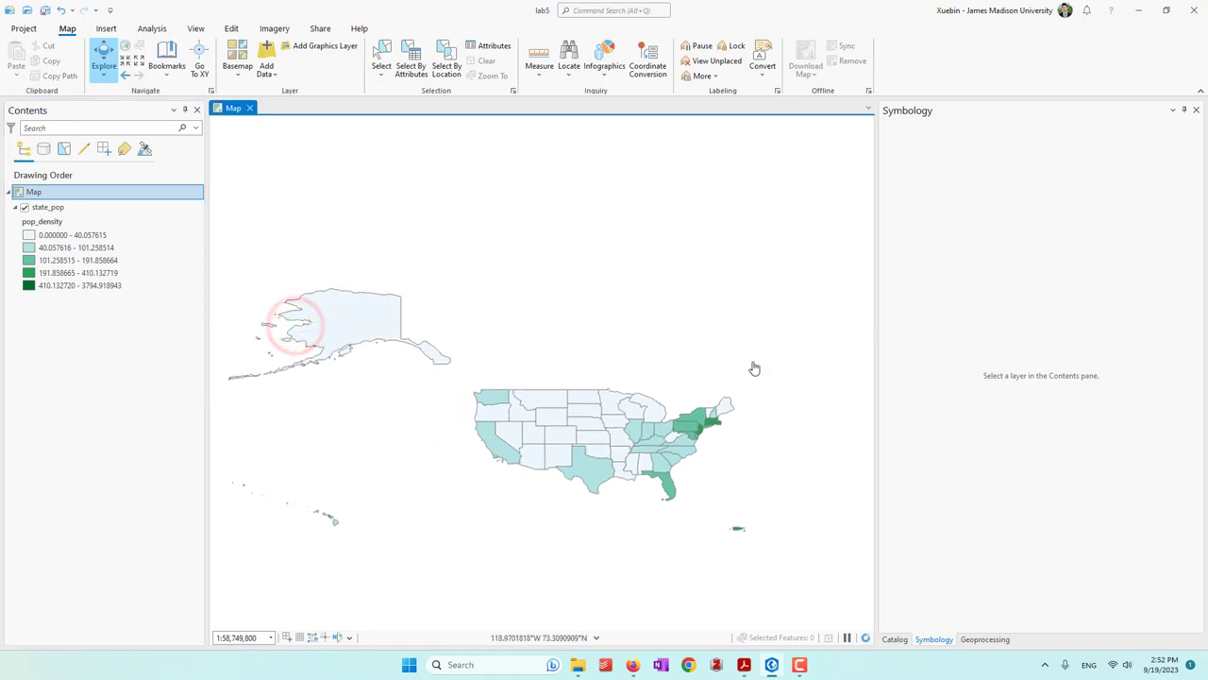
{"action": "left_click_drag", "start_coordinate": [554, 466], "coordinate": [559, 467]}
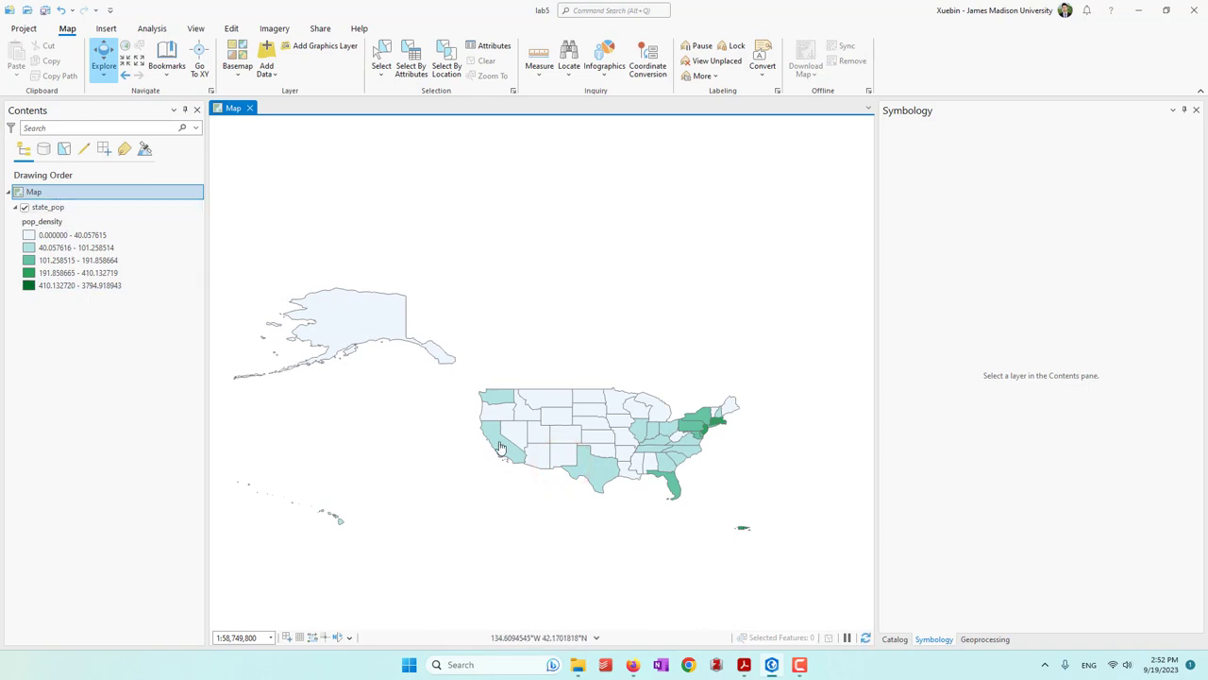
{"action": "scroll", "coordinate": [500, 416], "scroll_direction": "up", "scroll_amount": 1}
{"action": "scroll", "coordinate": [500, 416], "scroll_direction": "down", "scroll_amount": 1}
Set the map's custom extent to the current visible extent and verify with Full Extent
{"action": "right_click", "coordinate": [39, 193]}
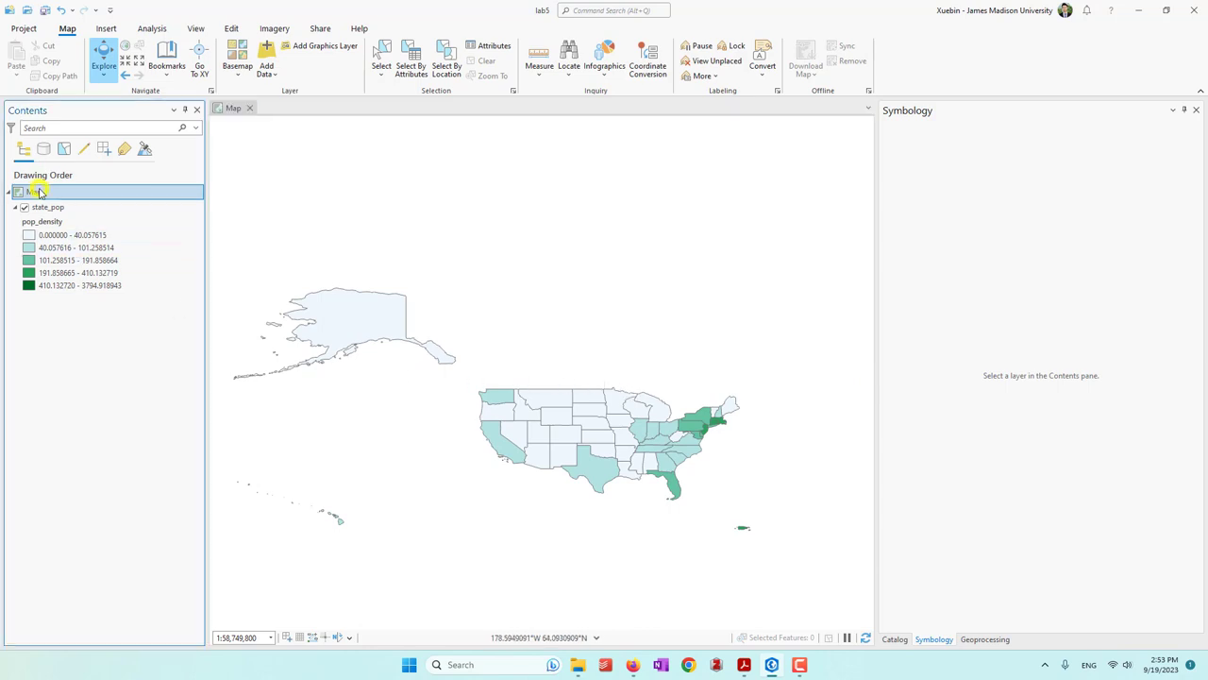
{"action": "left_click", "coordinate": [89, 486]}
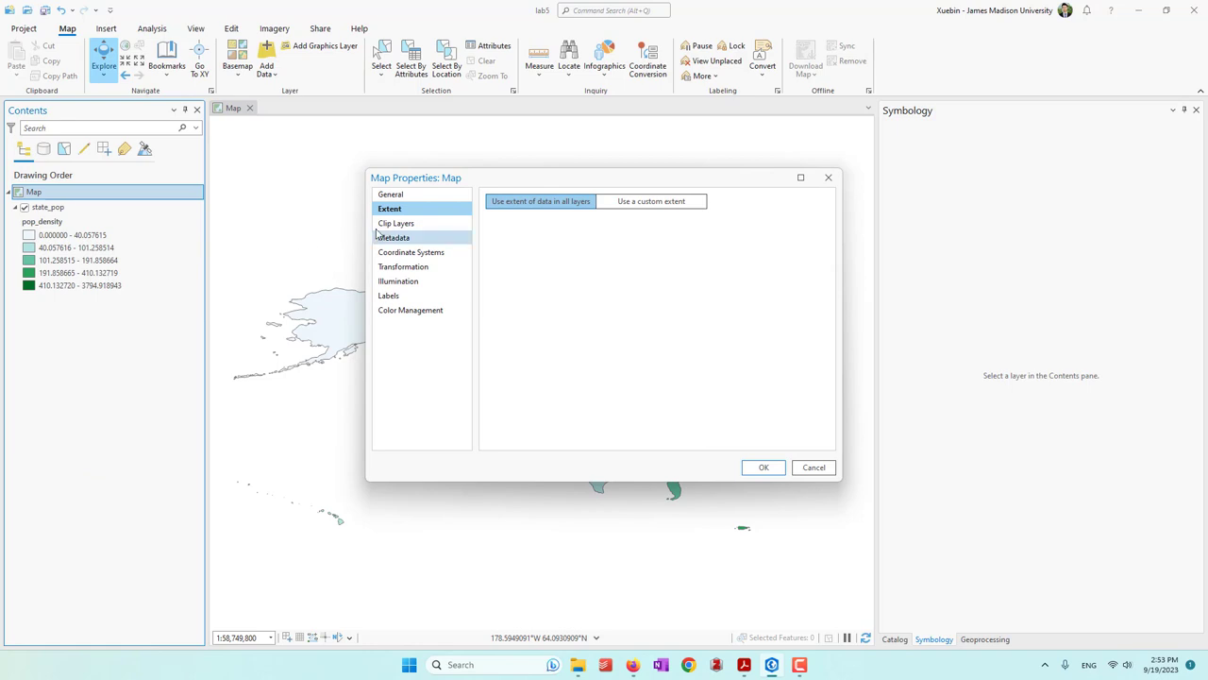
{"action": "left_click", "coordinate": [668, 204]}
{"action": "left_click", "coordinate": [559, 248]}
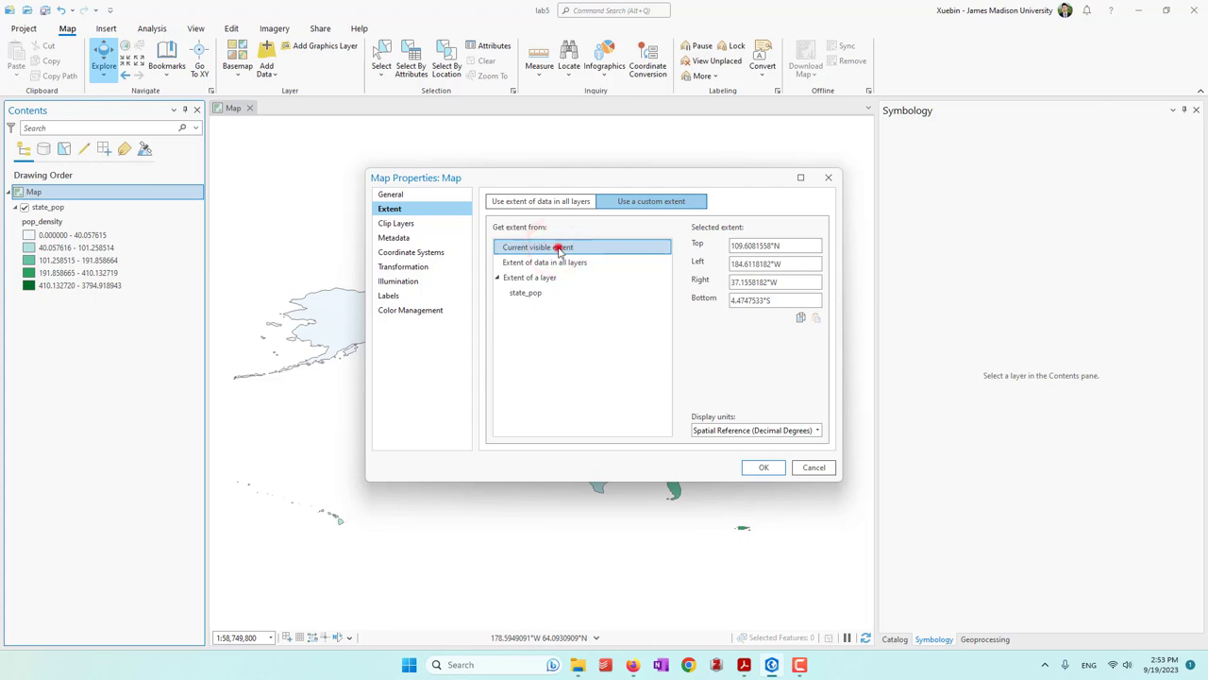
{"action": "left_click", "coordinate": [558, 248]}
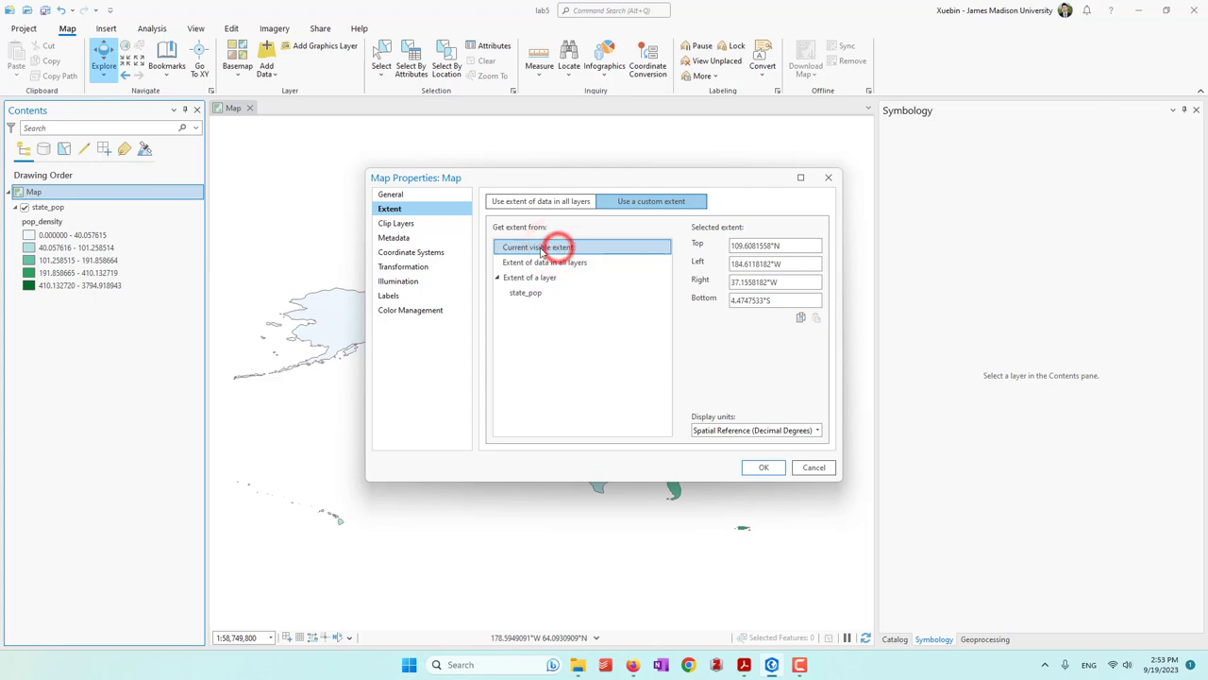
{"action": "left_click", "coordinate": [759, 467]}
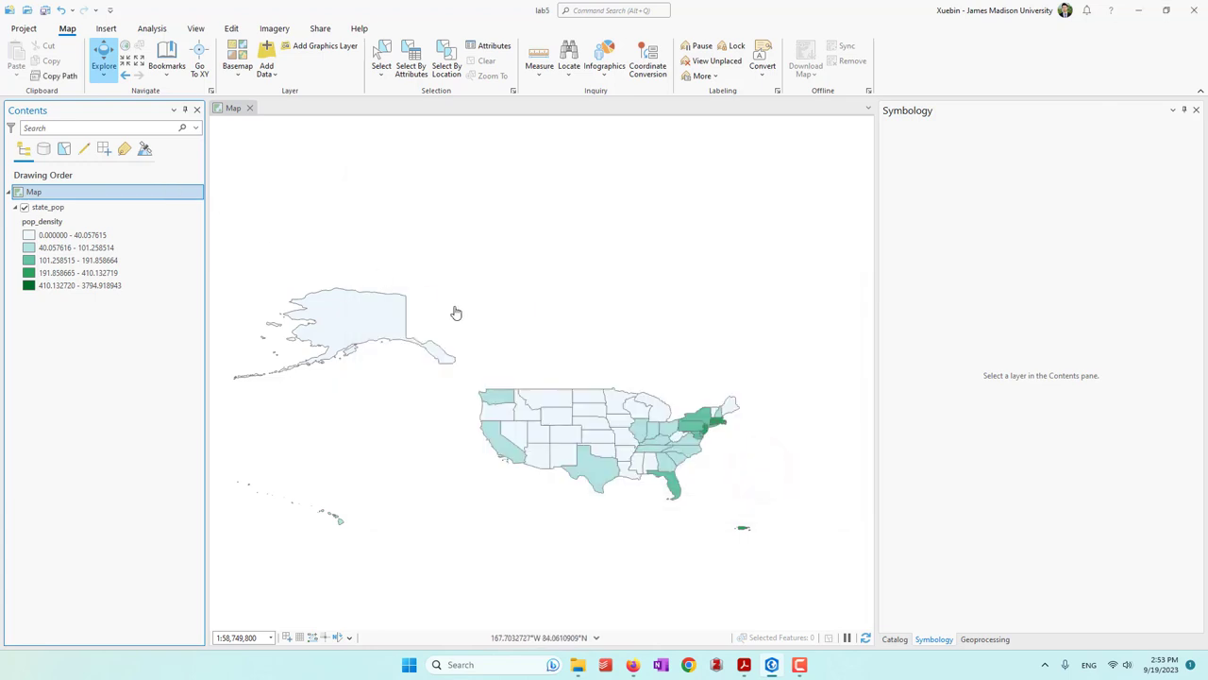
{"action": "scroll", "coordinate": [504, 315], "scroll_direction": "down", "scroll_amount": 3}
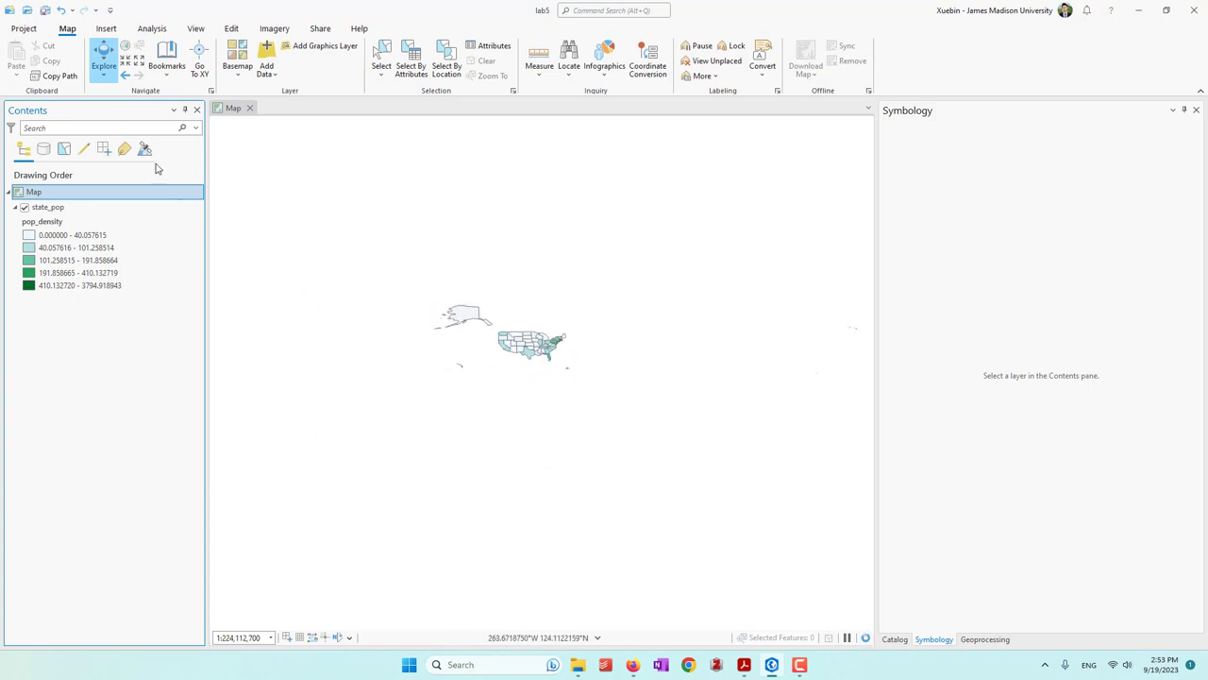
{"action": "left_click", "coordinate": [124, 47]}
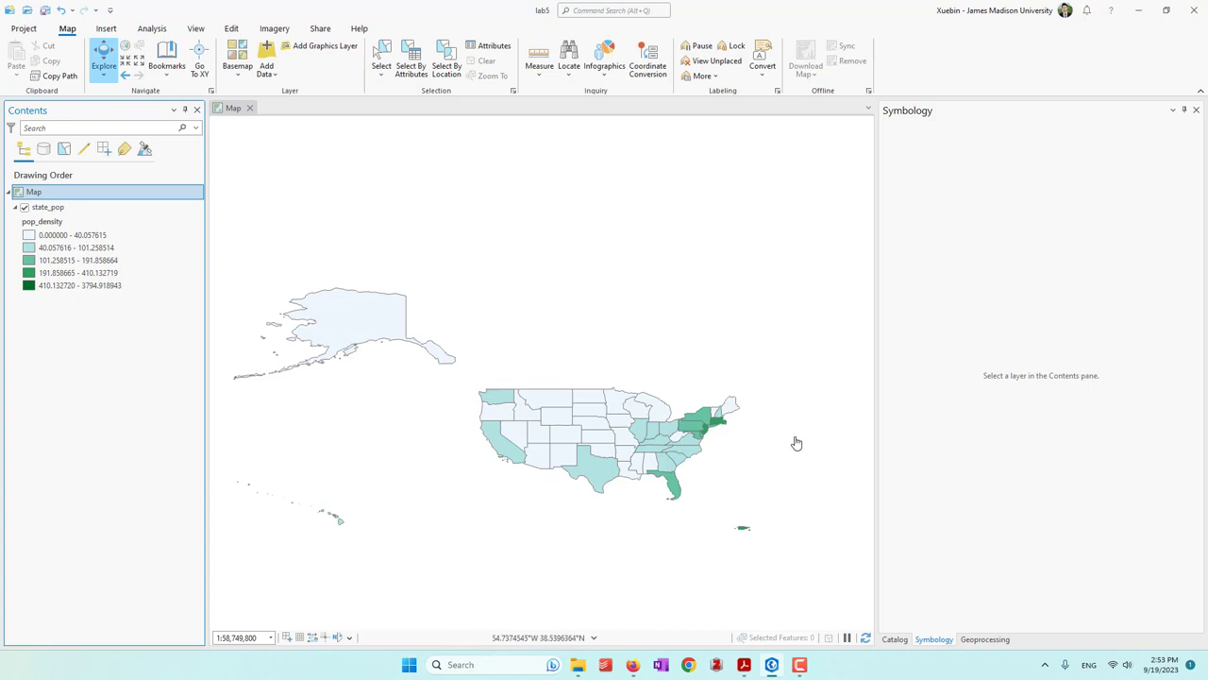
In the map's properties, show the coordinate systems used by the layers
{"action": "right_click", "coordinate": [31, 191]}
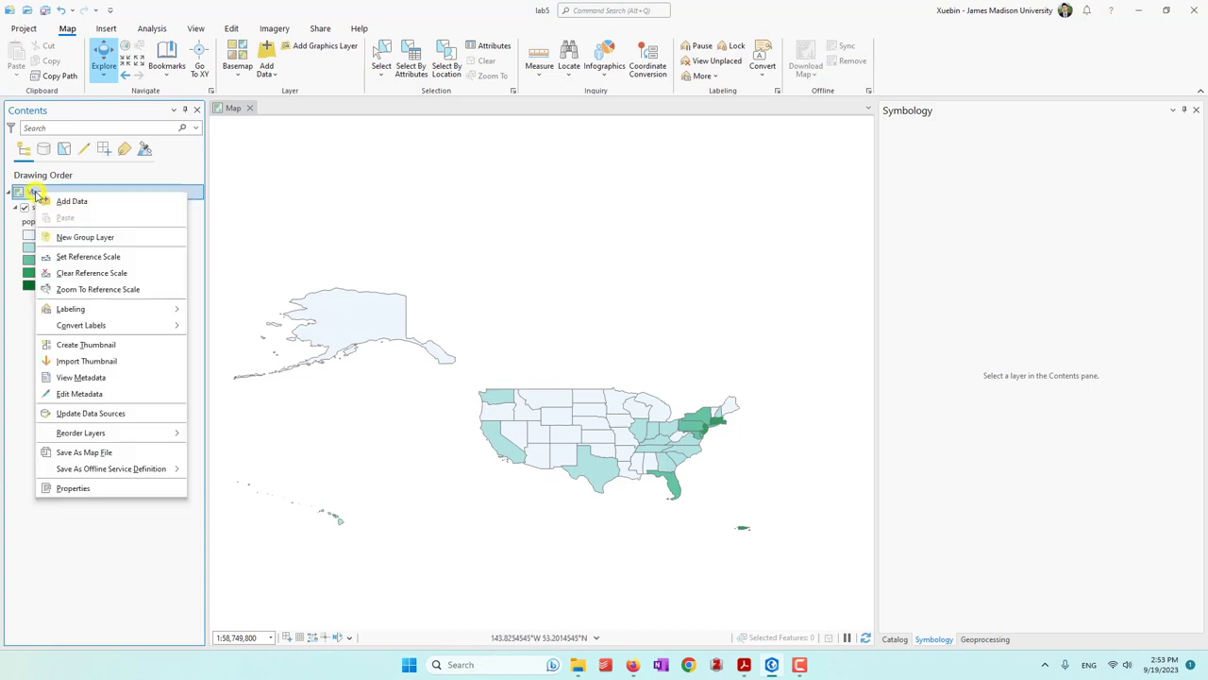
{"action": "left_click", "coordinate": [74, 488]}
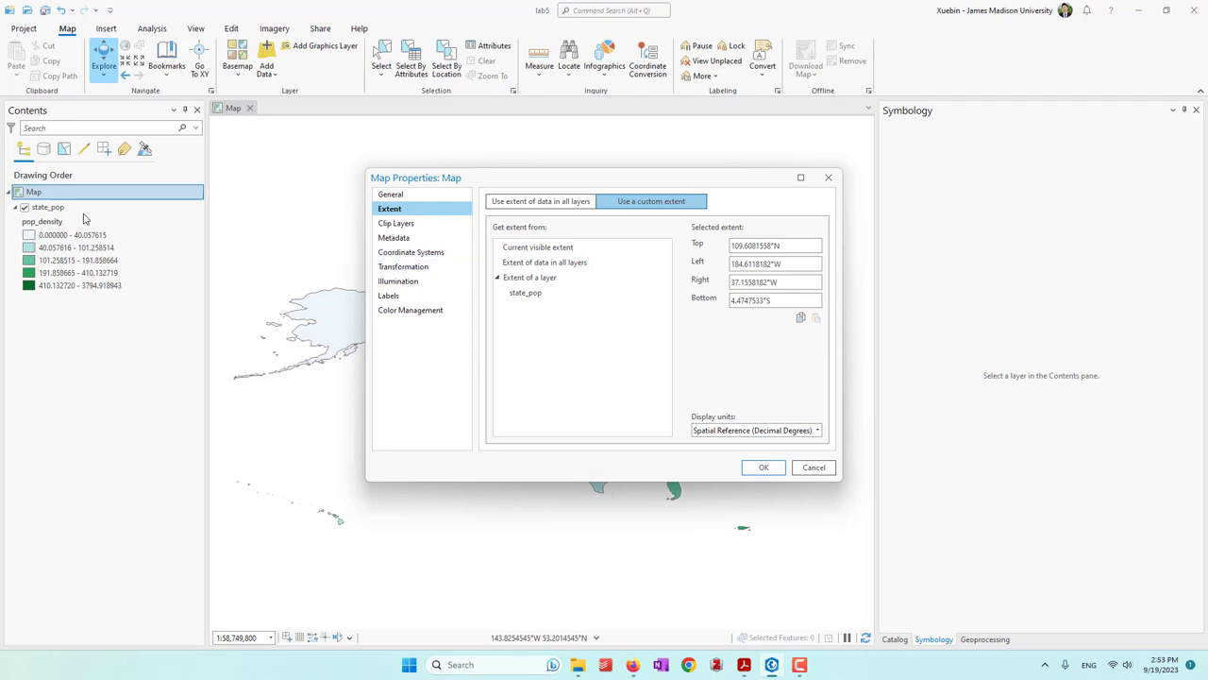
{"action": "left_click", "coordinate": [415, 256]}
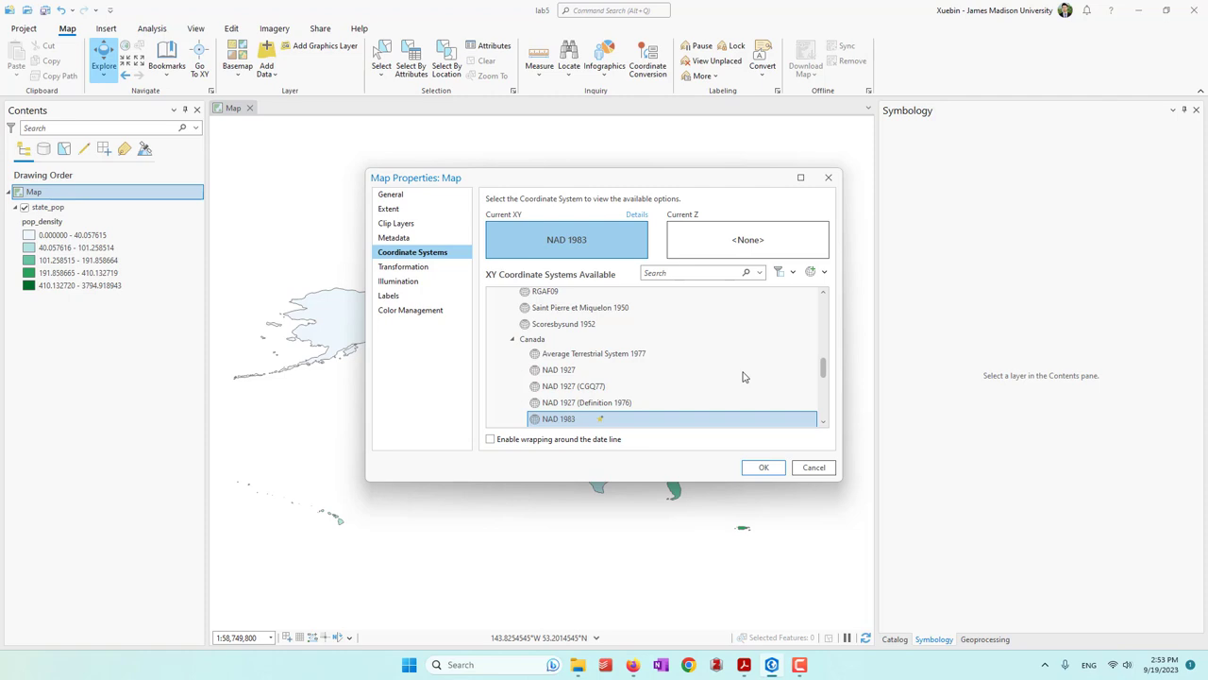
{"action": "scroll", "coordinate": [743, 376], "scroll_direction": "up", "scroll_amount": 15}
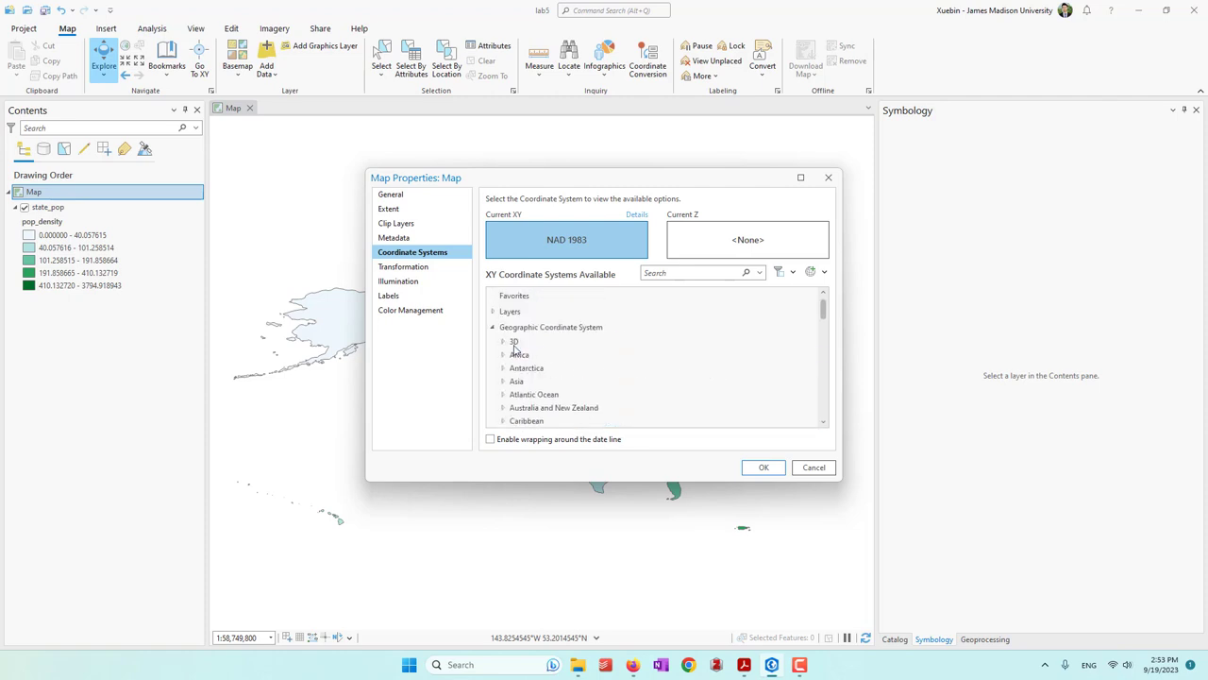
{"action": "left_click", "coordinate": [492, 327]}
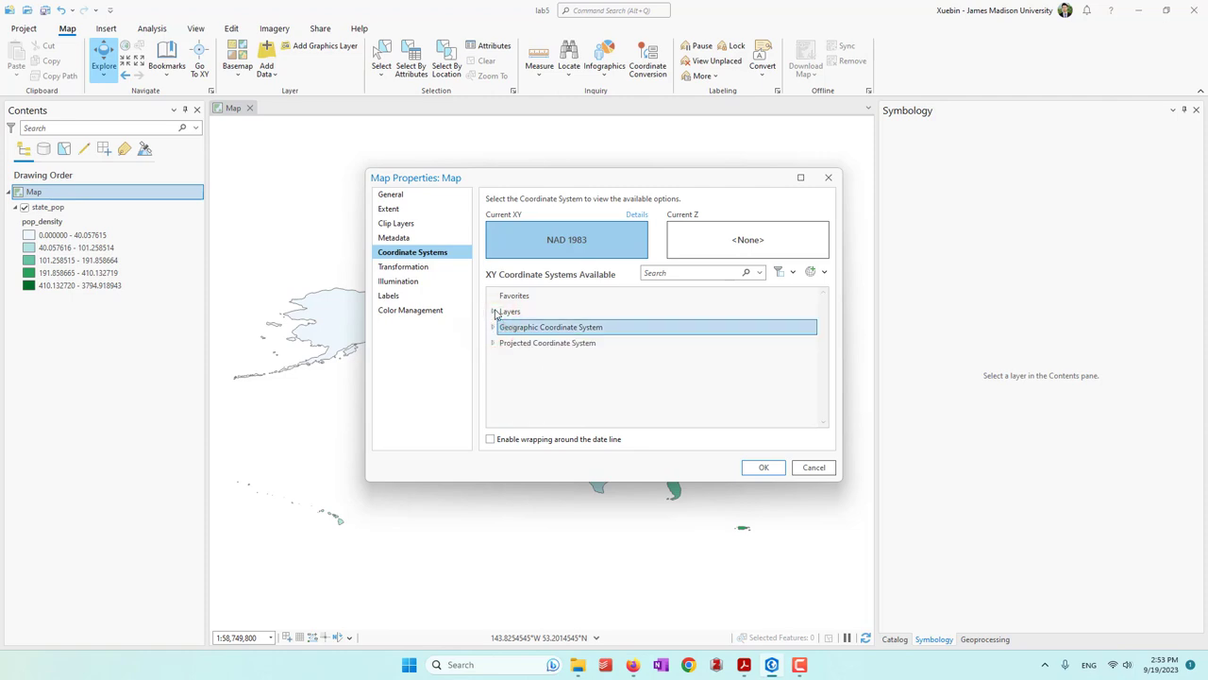
{"action": "left_click", "coordinate": [492, 312]}
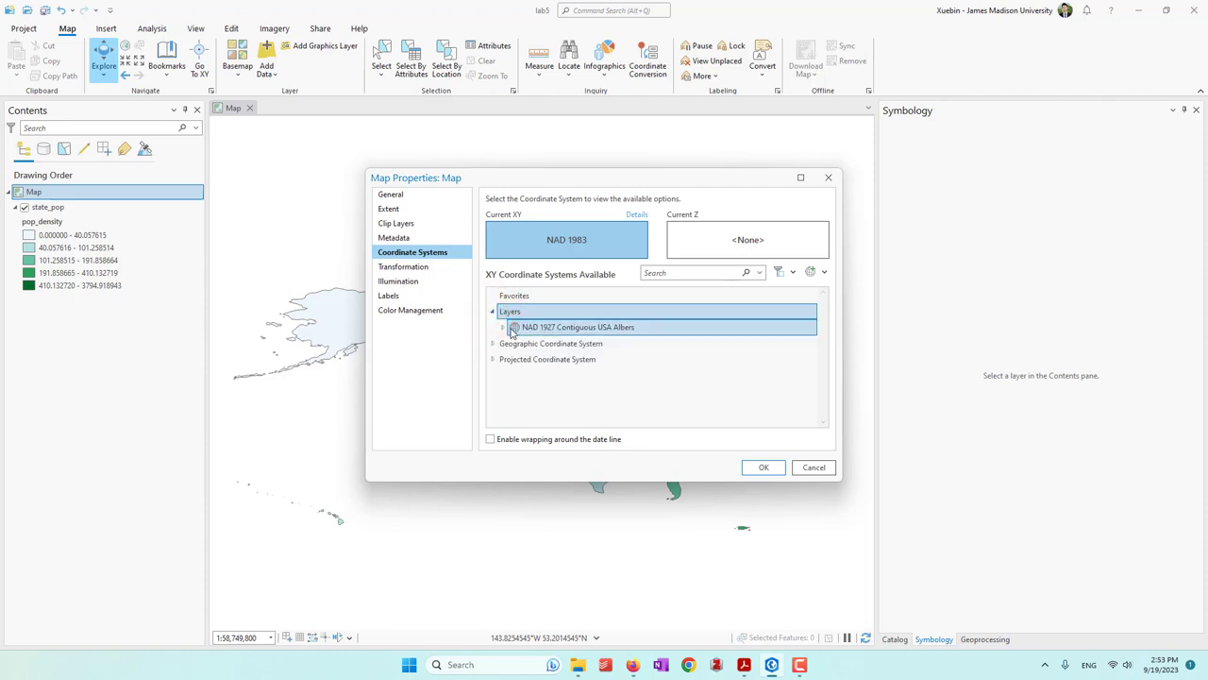
Choose NAD 1927 Contiguous USA Albers and apply it to the map
{"action": "left_click", "coordinate": [504, 327]}
{"action": "left_click", "coordinate": [502, 327]}
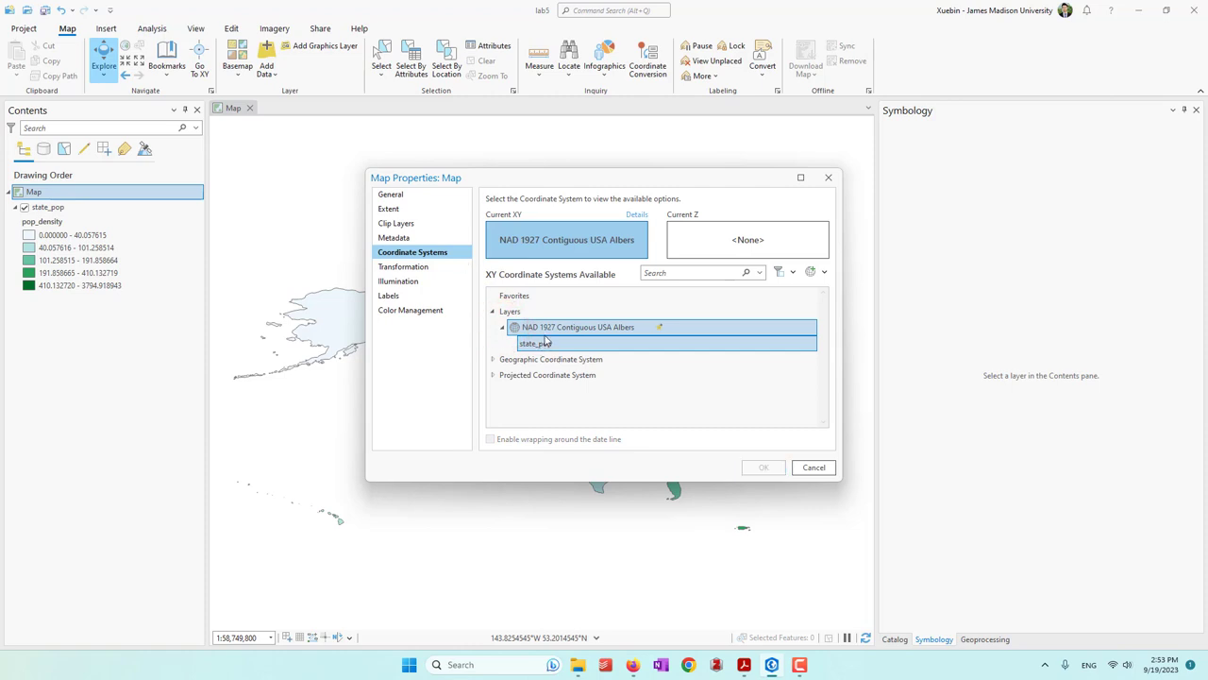
{"action": "left_click", "coordinate": [535, 344]}
{"action": "left_click", "coordinate": [559, 331]}
{"action": "left_click", "coordinate": [590, 327]}
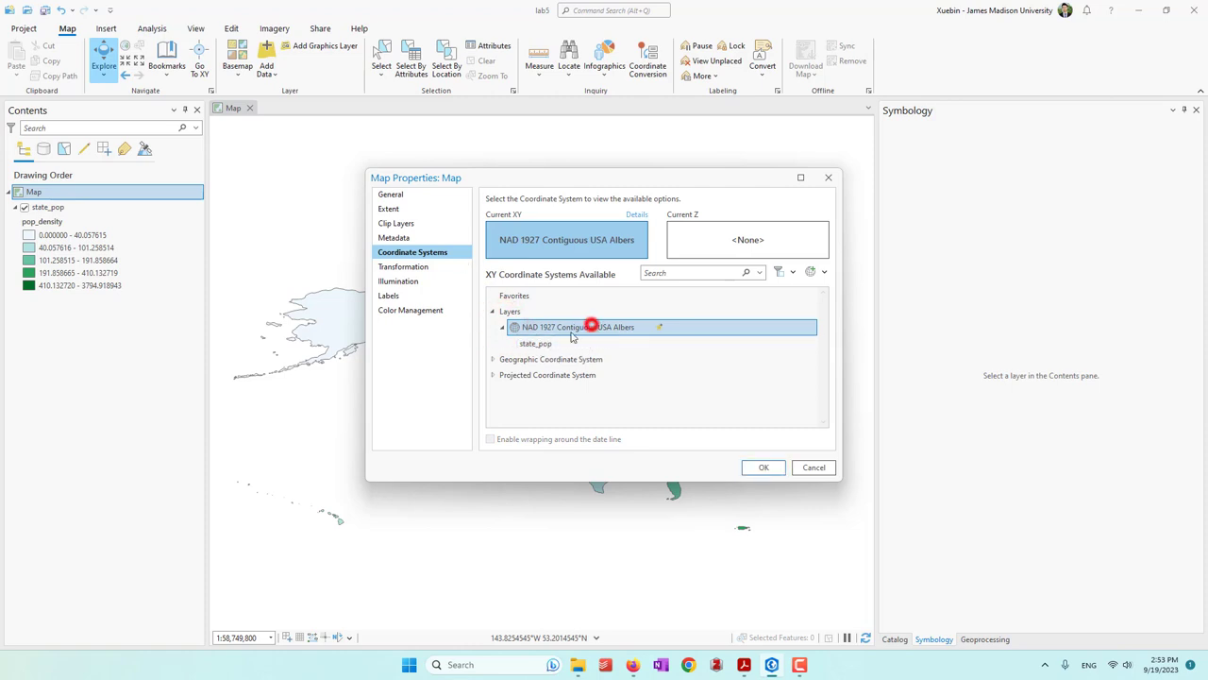
{"action": "left_click", "coordinate": [540, 345]}
{"action": "left_click", "coordinate": [572, 327]}
{"action": "left_click", "coordinate": [763, 467]}
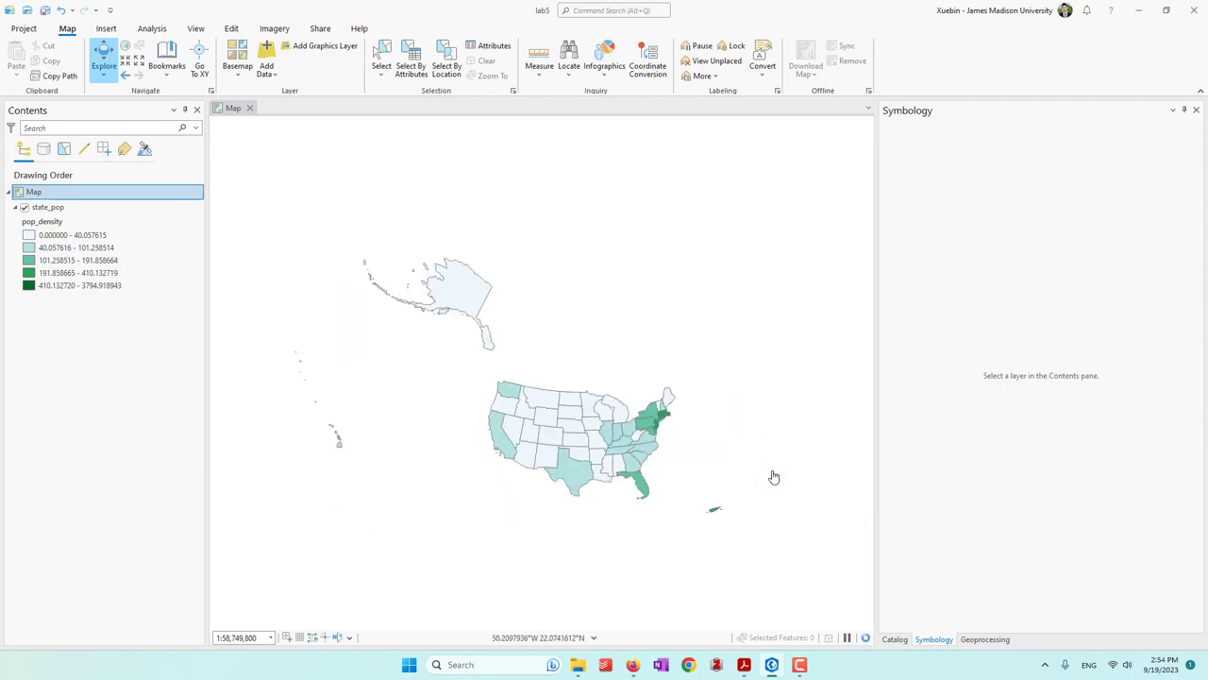